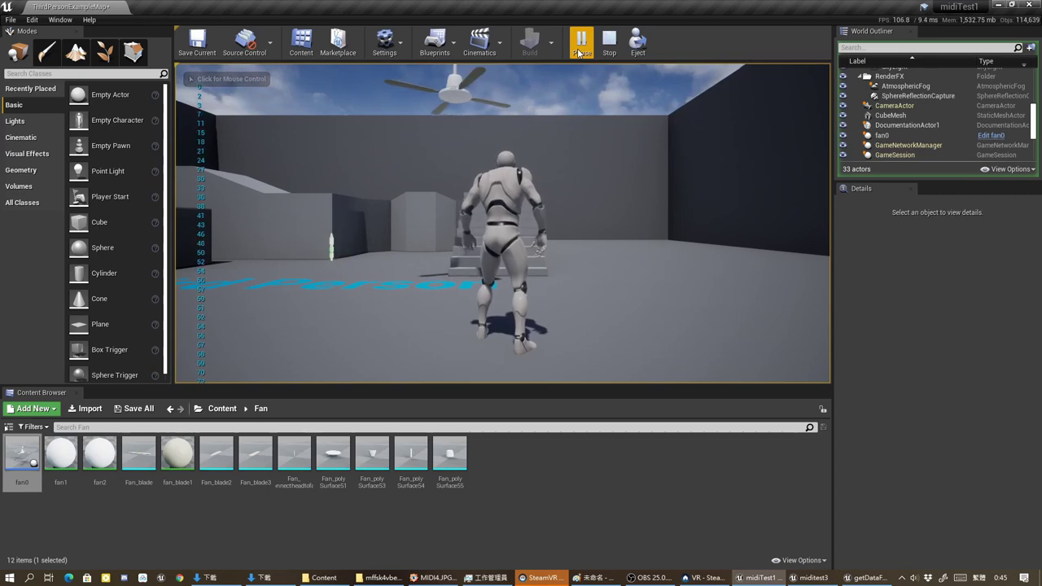
# Stop the Play In Editor session and turn the viewport to look around the level
pyautogui.press('Escape')
pyautogui.moveTo(458, 199); pyautogui.dragTo(459, 199, button='right')
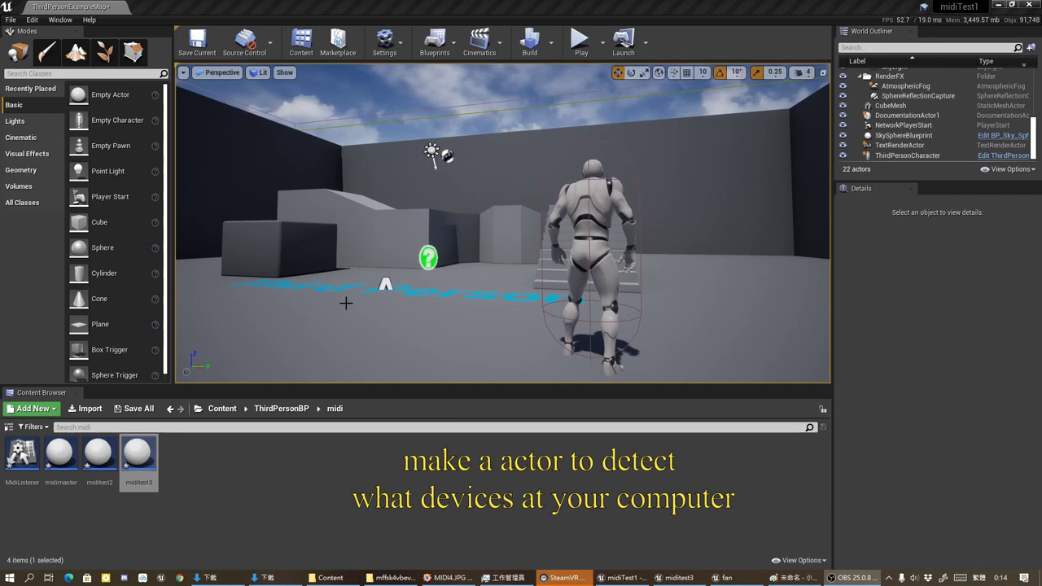
# Create an Actor Blueprint named Findmididevice0 in the midi folder and open it in the Event Graph
pyautogui.rightClick(198, 457)
pyautogui.click(331, 194)
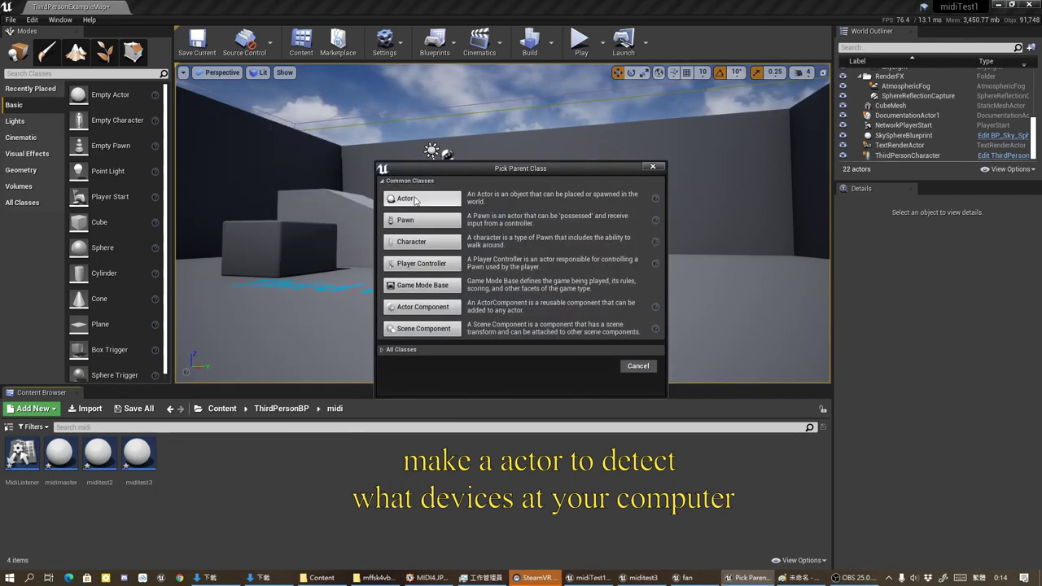
pyautogui.click(415, 198)
pyautogui.write('Midi')
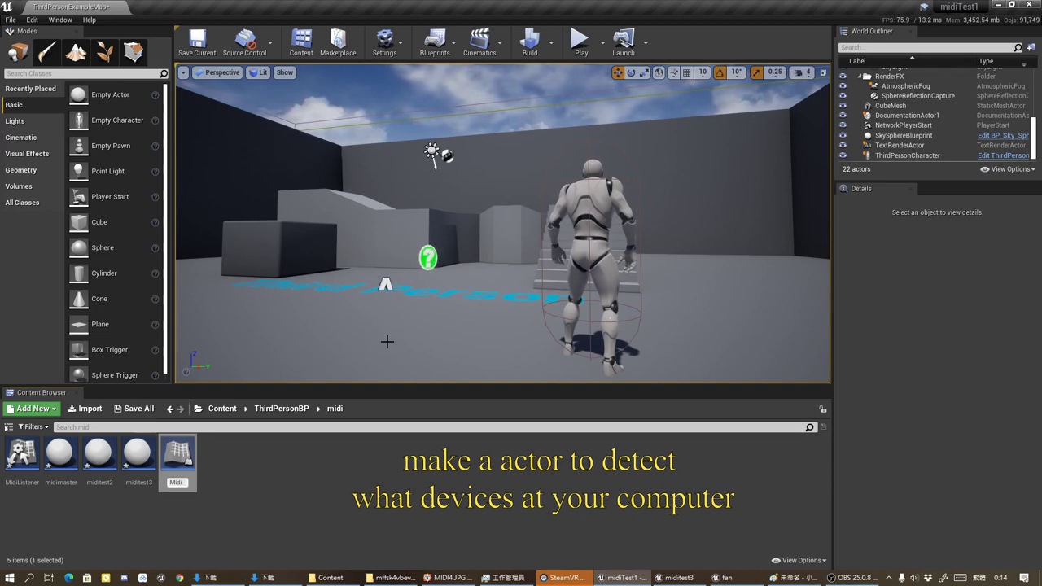
pyautogui.write('name')
pyautogui.press('Return')
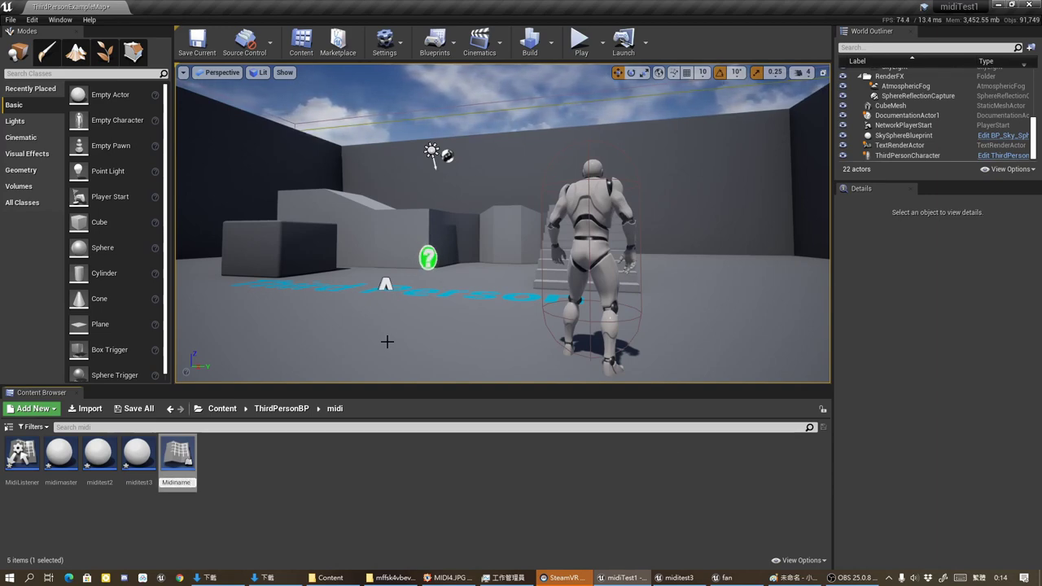
pyautogui.press('BackSpace')
pyautogui.press('BackSpace')
pyautogui.press('BackSpace')
pyautogui.write('F')
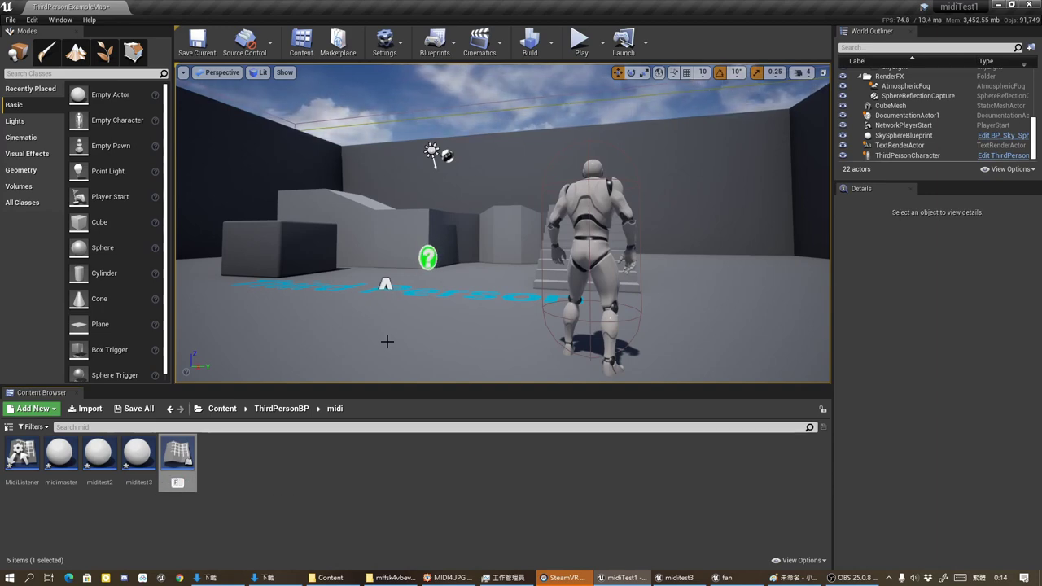
pyautogui.write('ind mi')
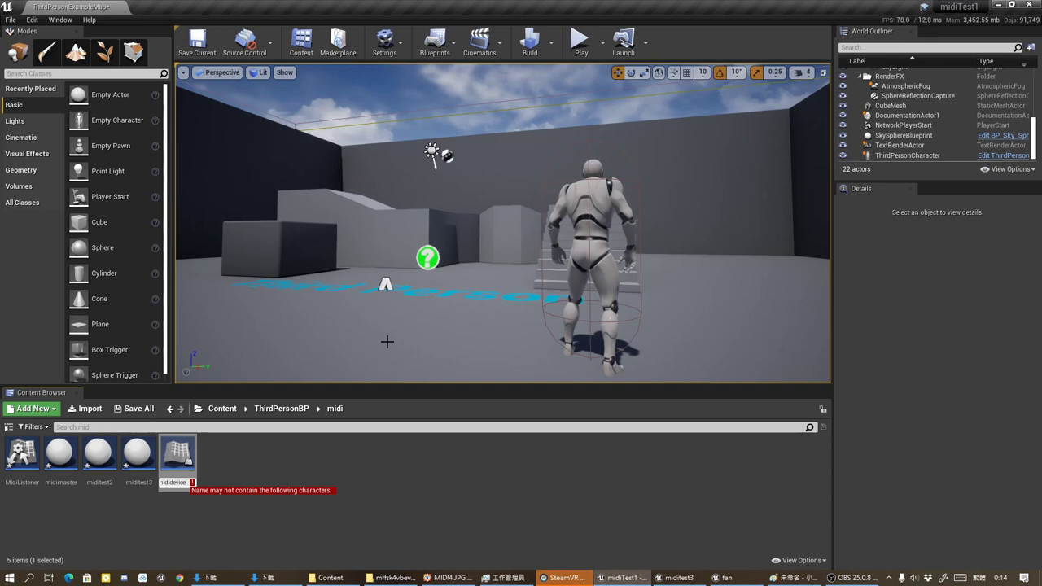
pyautogui.press('Home')
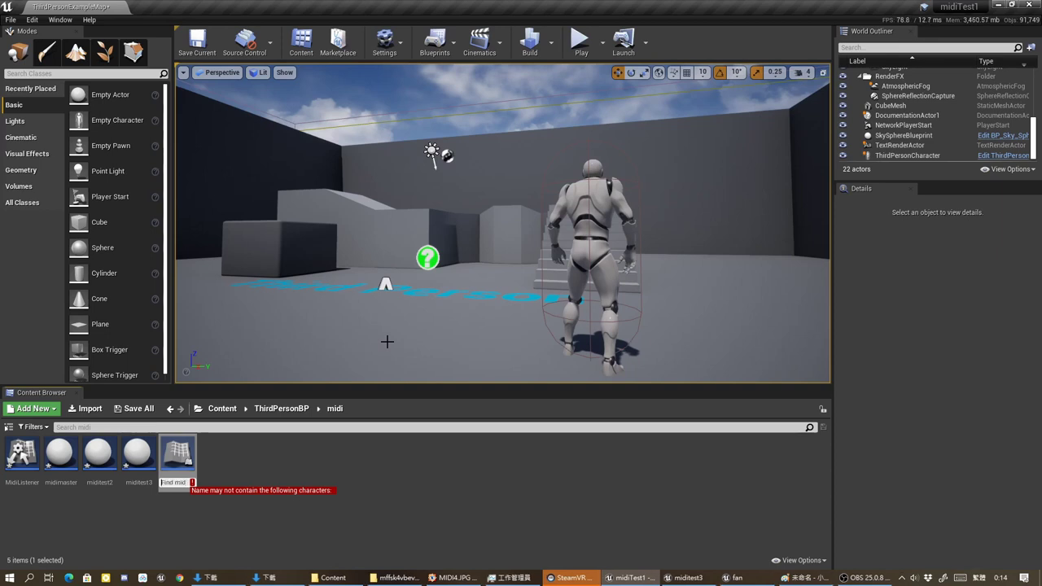
pyautogui.press('Return')
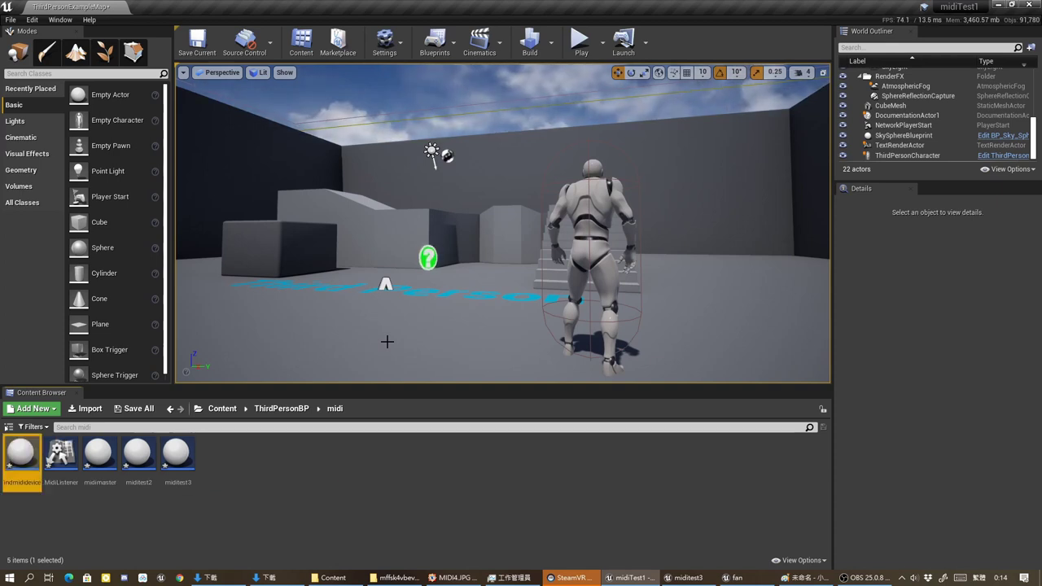
pyautogui.doubleClick(22, 453)
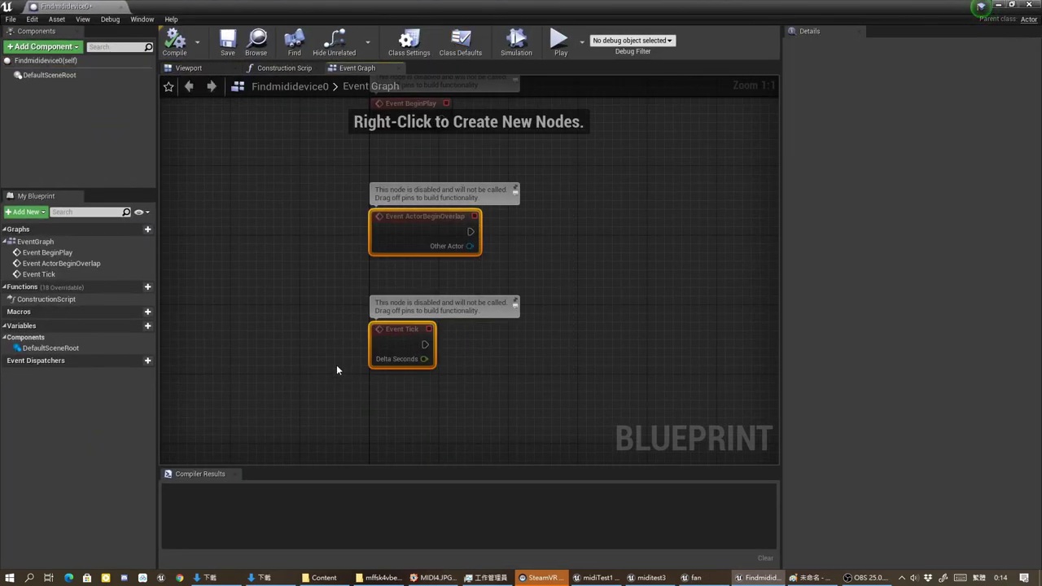
# Delete Event ActorBeginOverlap and Event Tick, and connect a Find MIDIDevices node after BeginPlay
pyautogui.press('Delete')
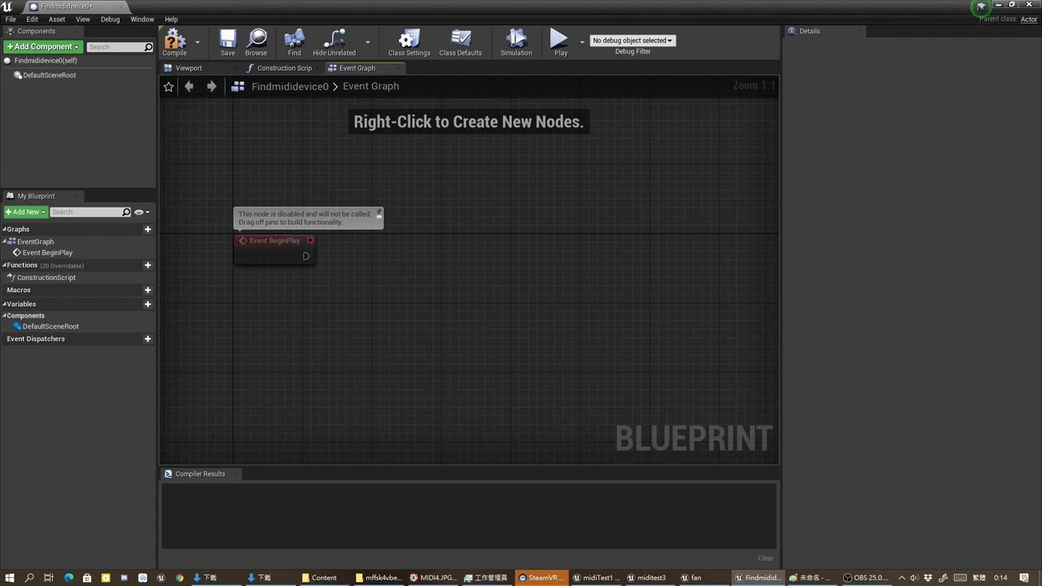
pyautogui.click(467, 271)
pyautogui.moveTo(511, 232); pyautogui.dragTo(512, 233)
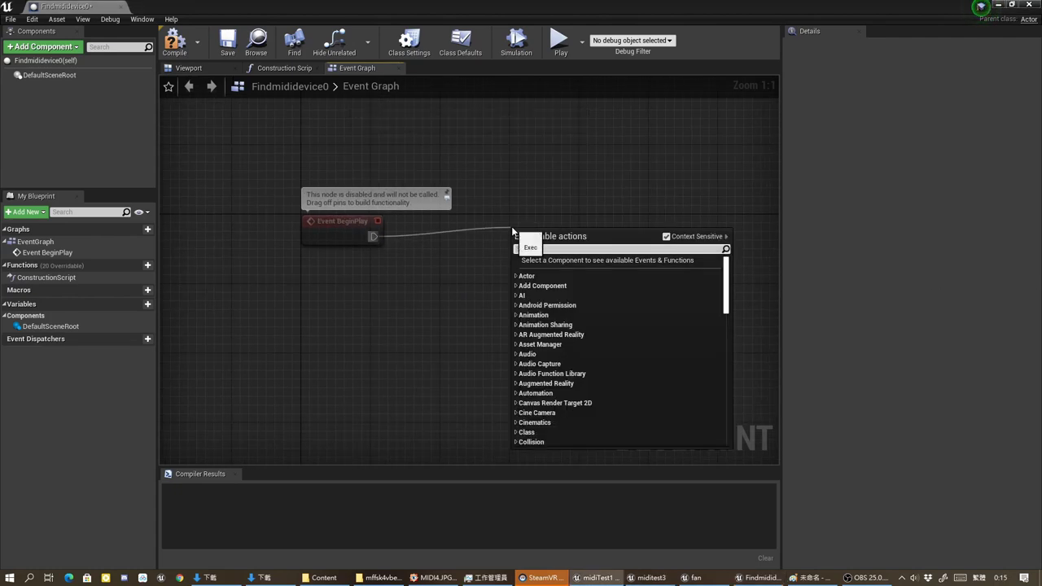
pyautogui.write('Find')
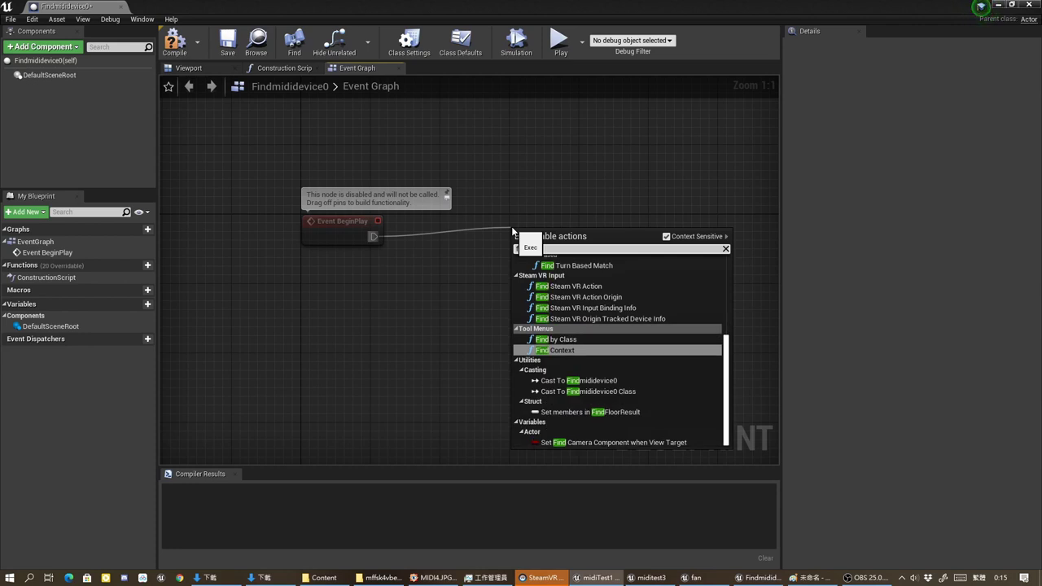
pyautogui.write(' midi')
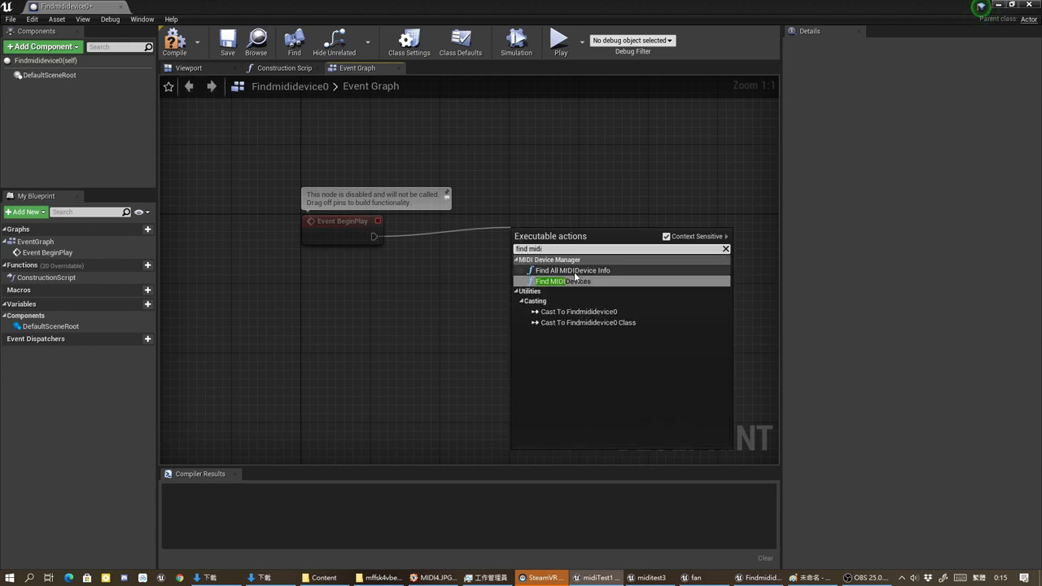
pyautogui.press('Return')
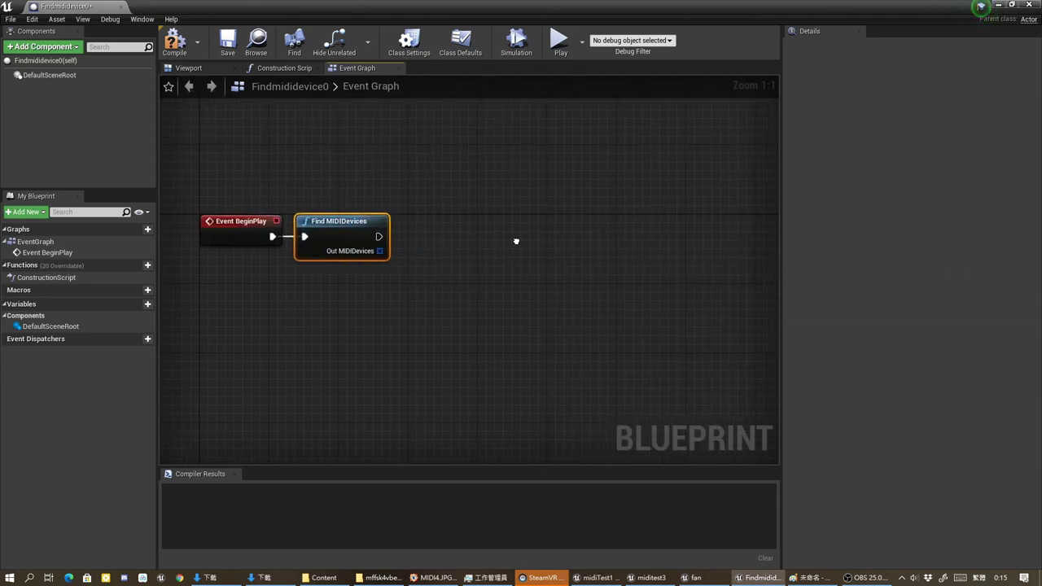
# Add a For Each Loop after Find MIDIDevices, with Out MIDIDevices feeding its Array
pyautogui.moveTo(624, 248); pyautogui.dragTo(419, 252, button='right')
pyautogui.moveTo(320, 238); pyautogui.dragTo(454, 227)
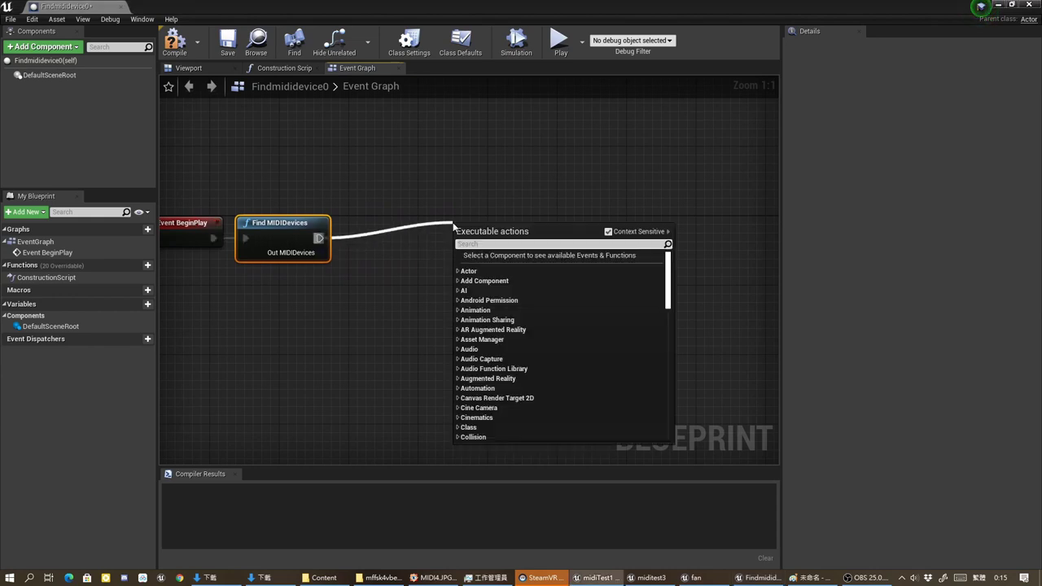
pyautogui.write('forloo')
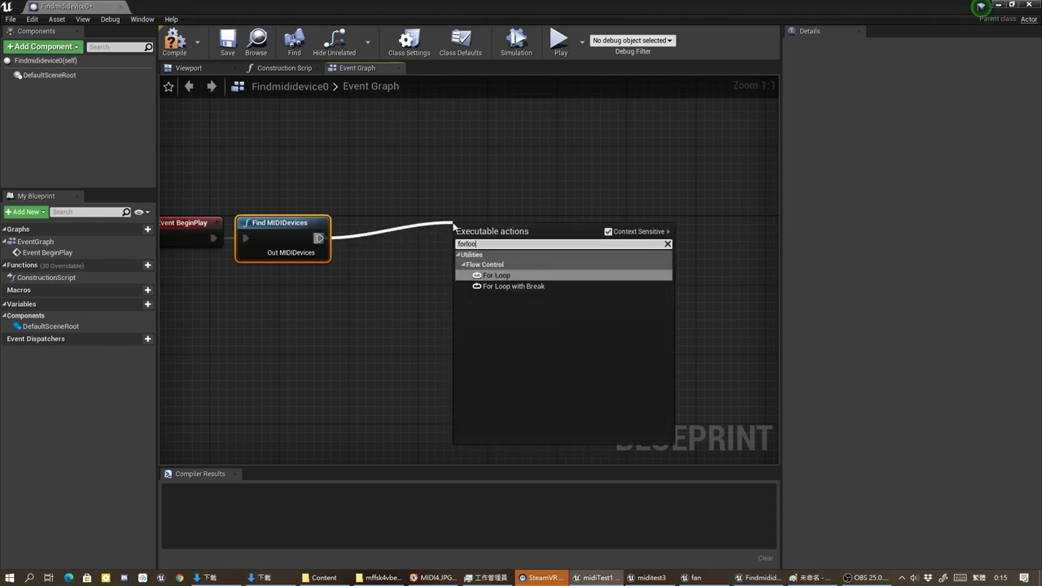
pyautogui.press('BackSpace')
pyautogui.press('BackSpace')
pyautogui.press('BackSpace')
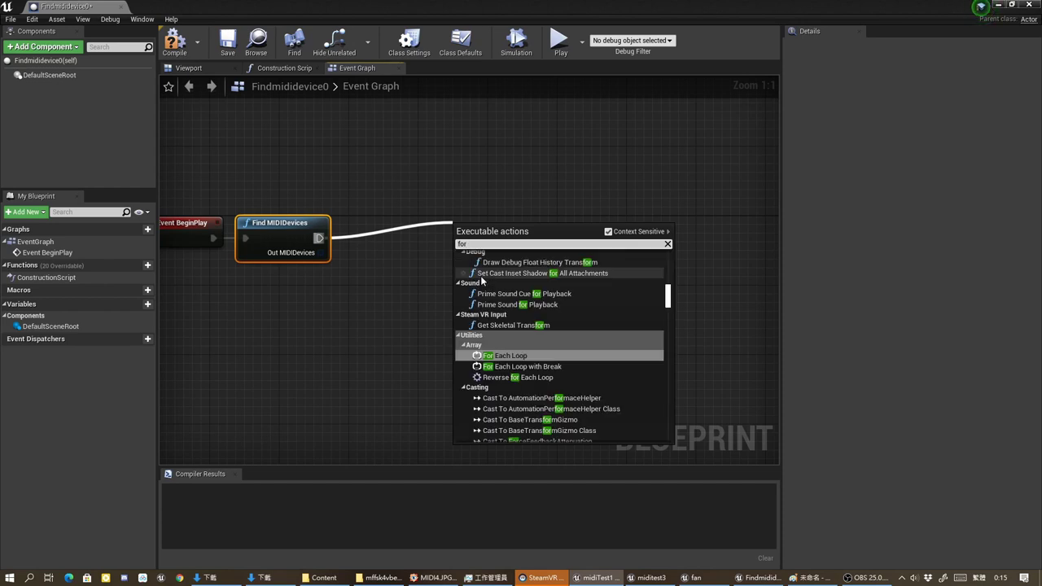
pyautogui.write('e')
pyautogui.click(504, 303)
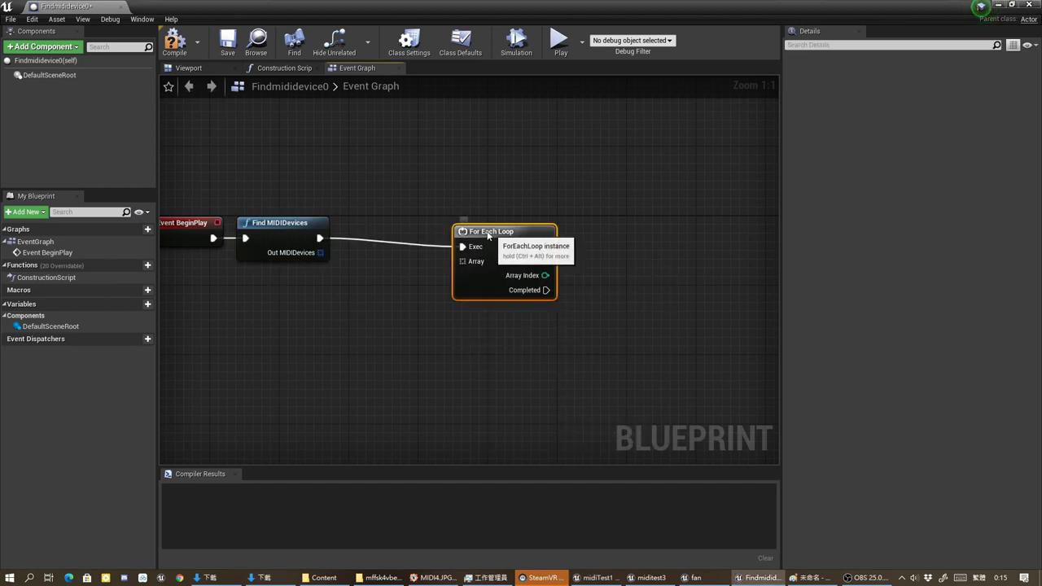
pyautogui.moveTo(477, 231); pyautogui.dragTo(406, 223)
pyautogui.moveTo(322, 252); pyautogui.dragTo(393, 252)
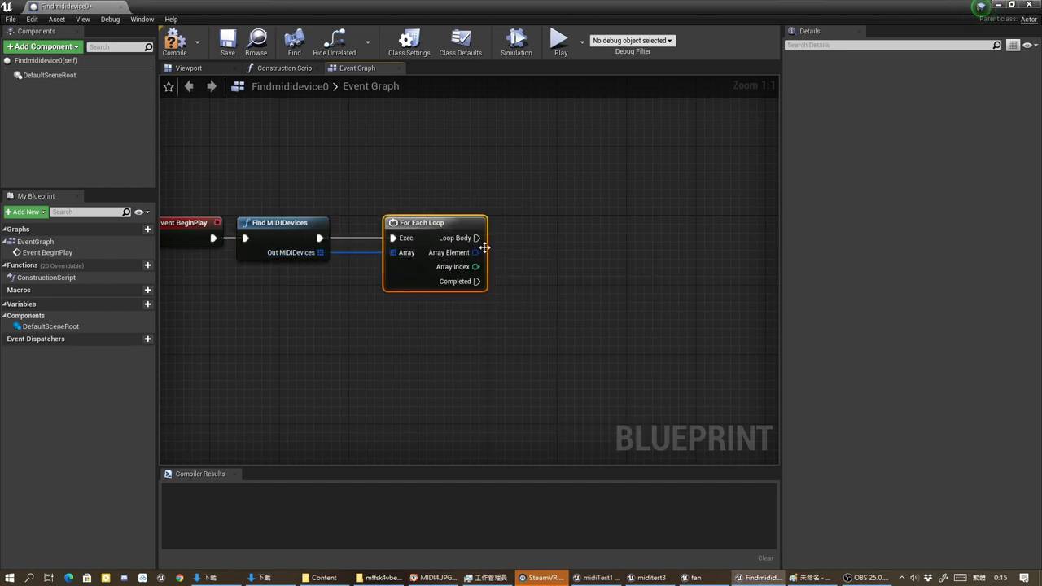
pyautogui.moveTo(456, 223); pyautogui.dragTo(412, 223)
pyautogui.moveTo(510, 238); pyautogui.dragTo(447, 233, button='right')
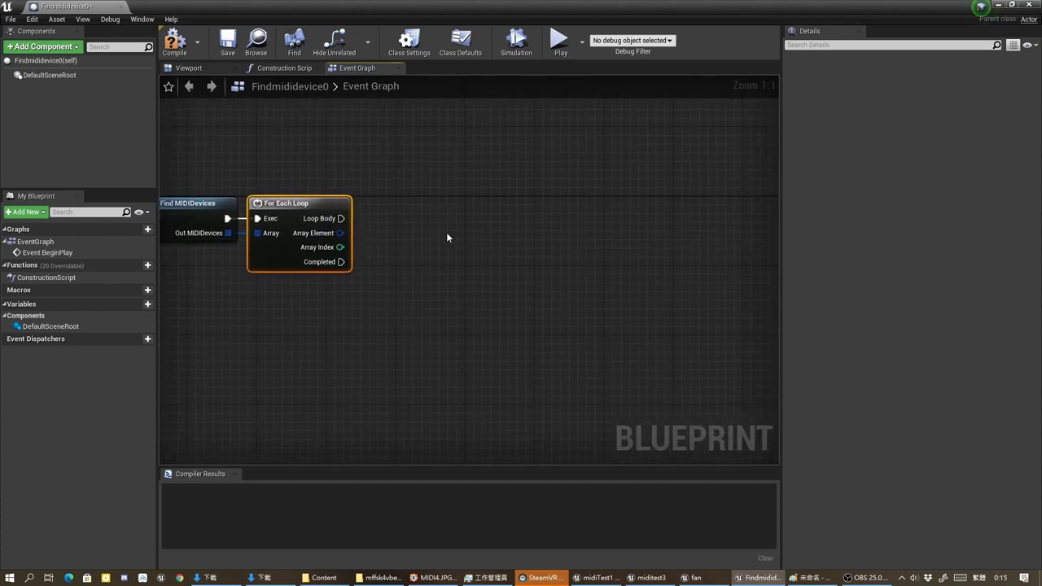
pyautogui.moveTo(340, 218); pyautogui.dragTo(534, 223)
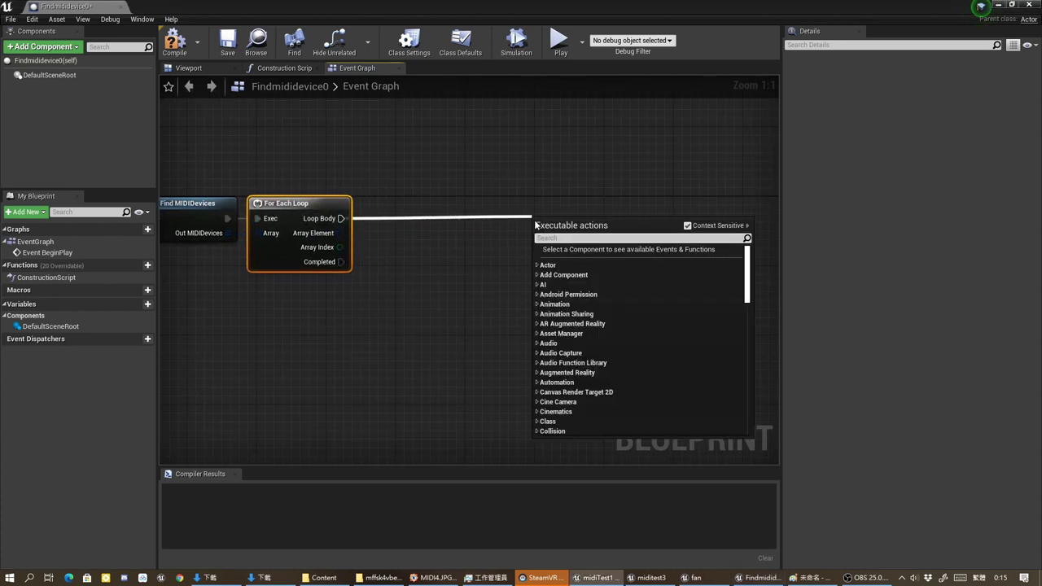
# Add a Print String on the Loop Body, fed by a three-input Append node
pyautogui.write('print')
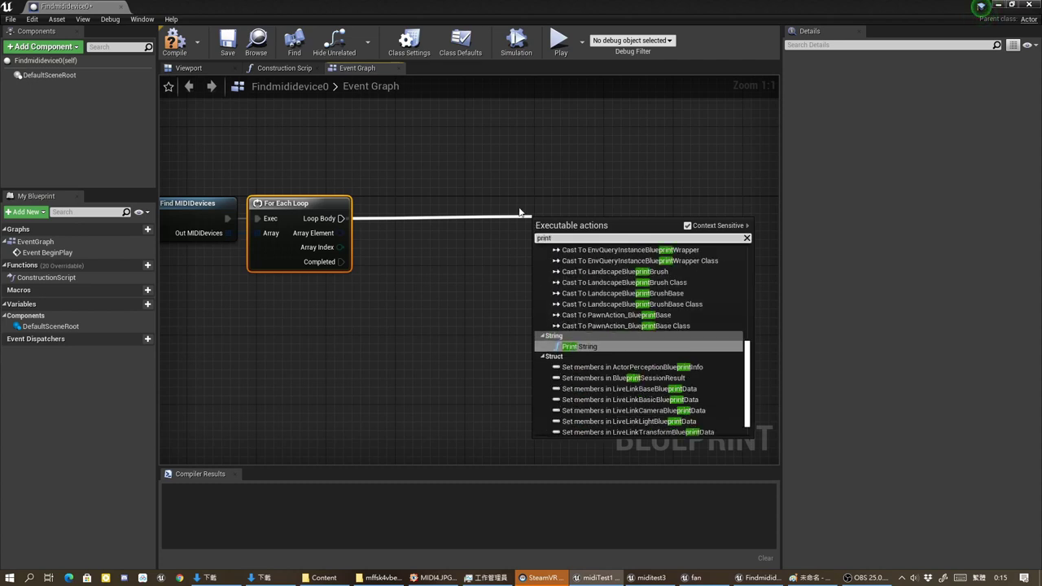
pyautogui.click(593, 346)
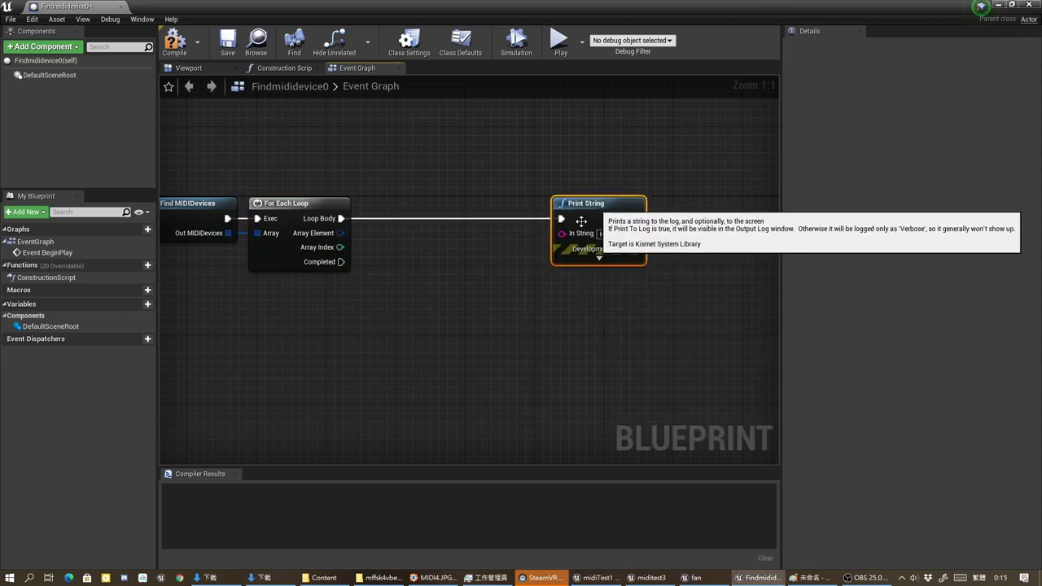
pyautogui.moveTo(505, 282); pyautogui.dragTo(604, 246, button='right')
pyautogui.moveTo(663, 198); pyautogui.dragTo(568, 244)
pyautogui.write('app')
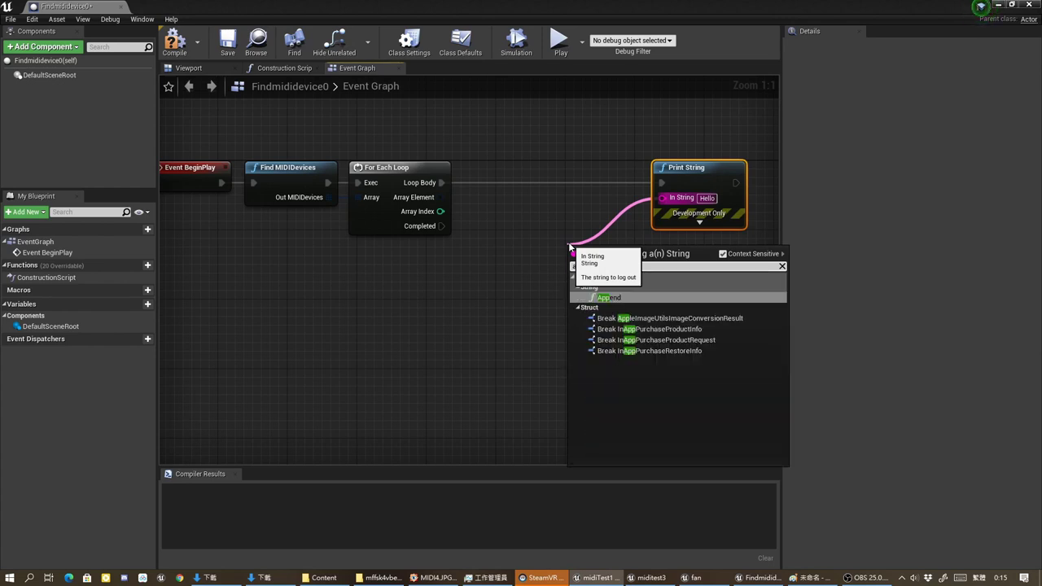
pyautogui.click(608, 297)
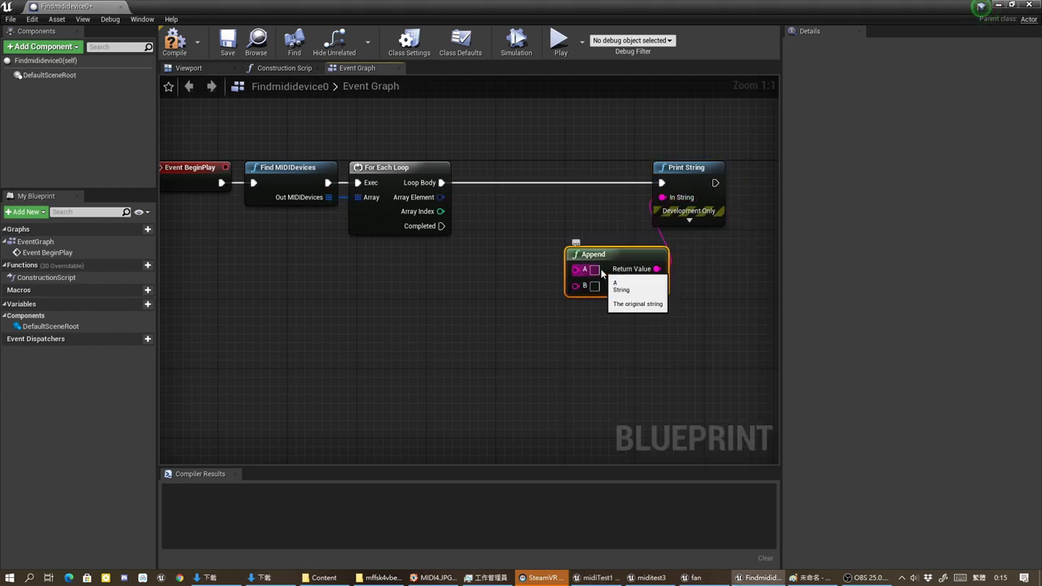
pyautogui.click(658, 288)
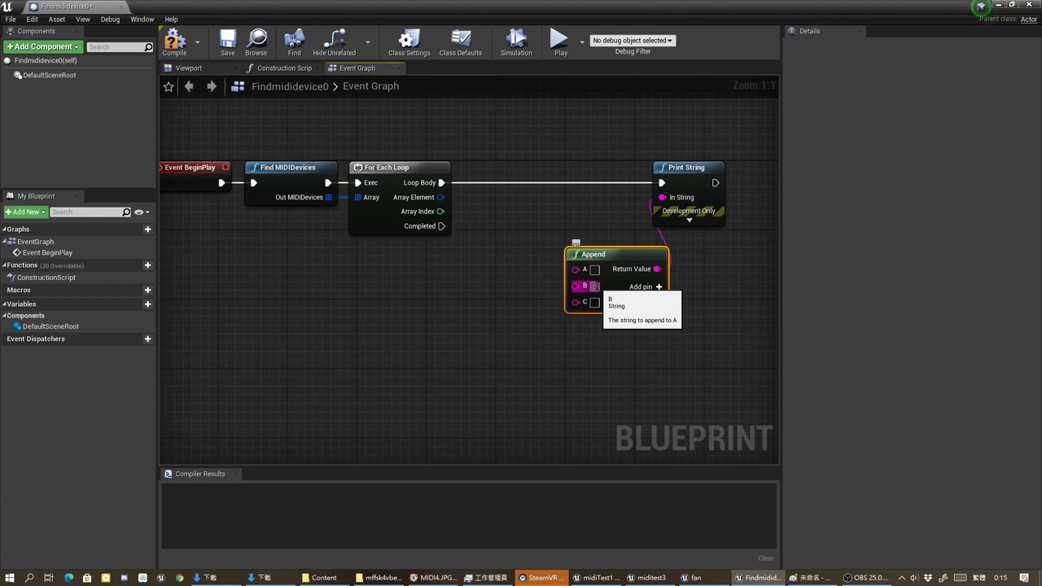
pyautogui.click(574, 351)
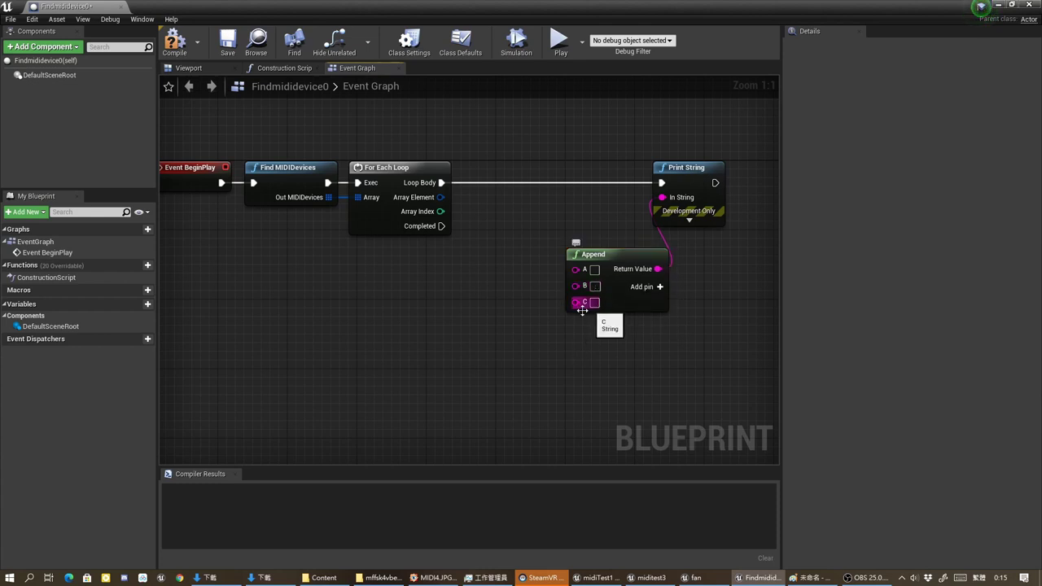
# Break each Array Element into a FoundMIDIDevice, wire Device ID and Device Name into Append, and compile
pyautogui.moveTo(439, 197); pyautogui.dragTo(441, 338)
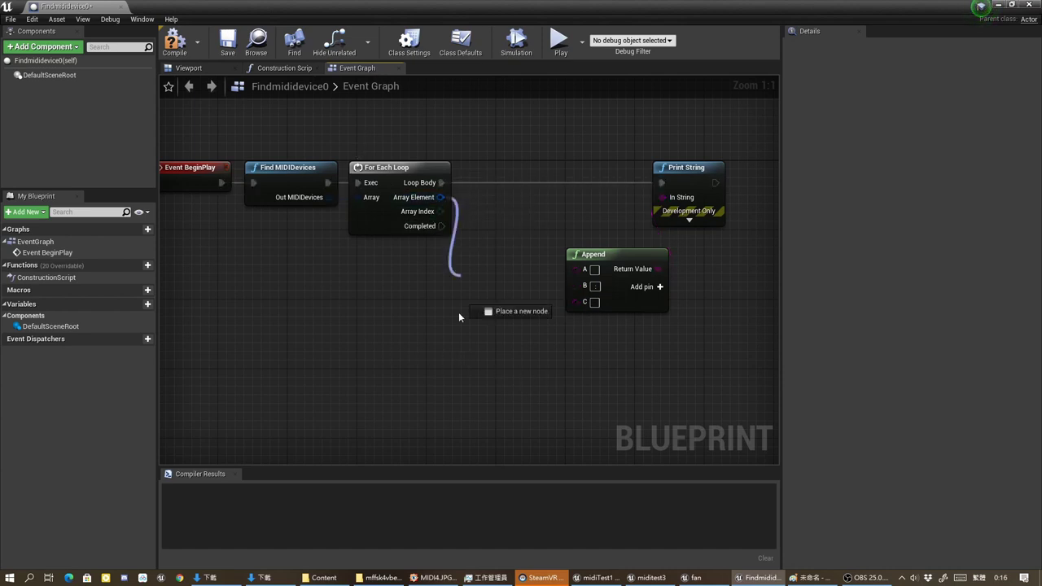
pyautogui.write('br')
pyautogui.click(488, 383)
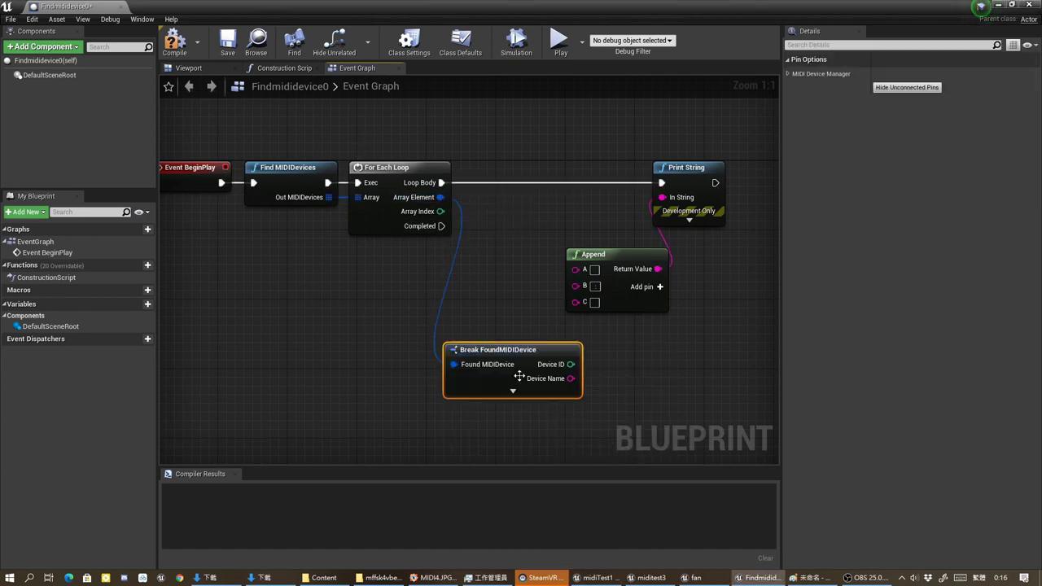
pyautogui.moveTo(534, 350)
pyautogui.mouseDown()
pyautogui.moveTo(482, 299)
pyautogui.moveTo(576, 269)
pyautogui.mouseUp()
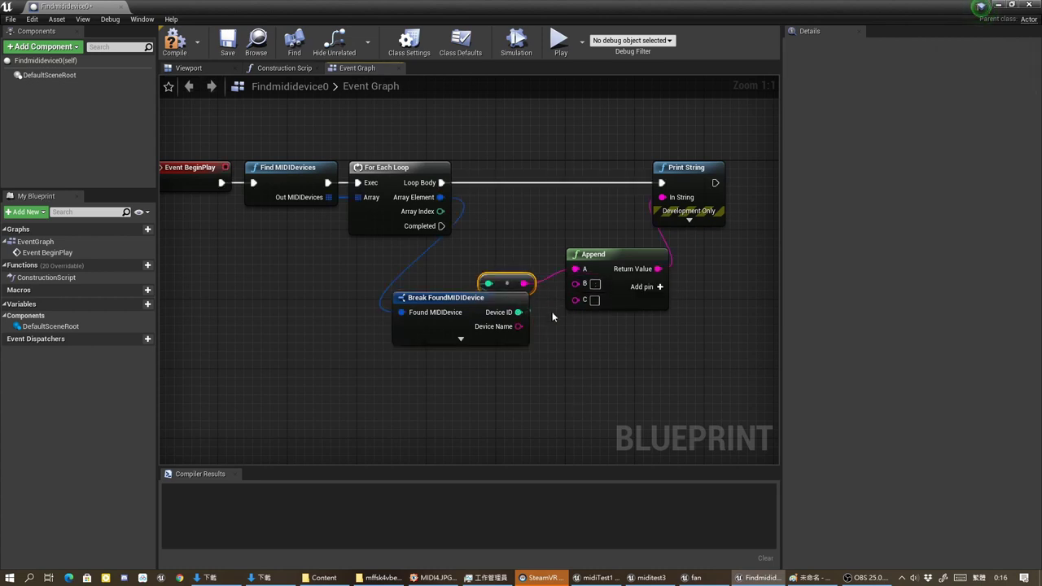
pyautogui.moveTo(517, 326); pyautogui.dragTo(575, 299)
pyautogui.scroll(-1, 624, 376)
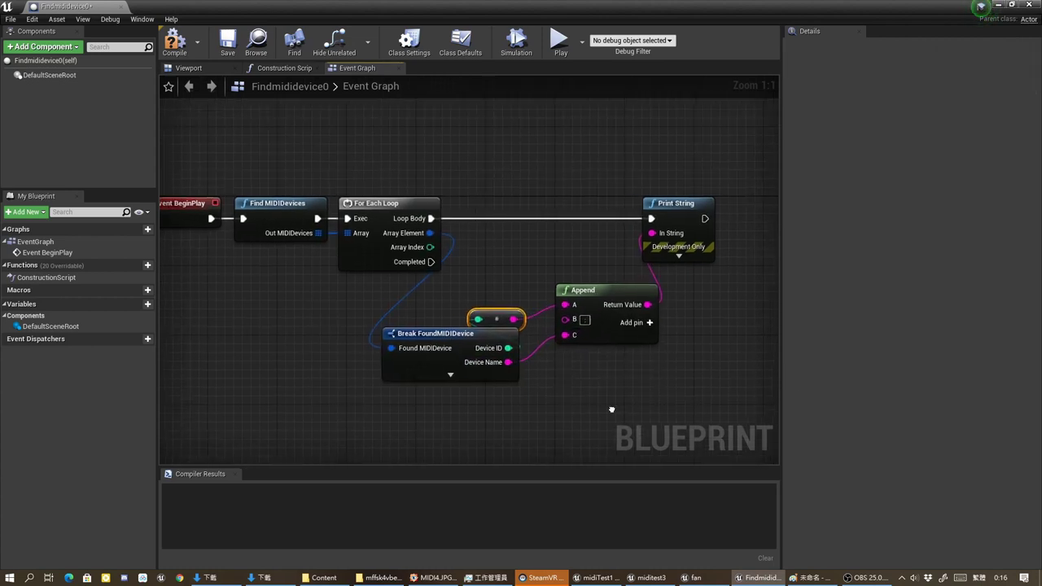
pyautogui.click(174, 41)
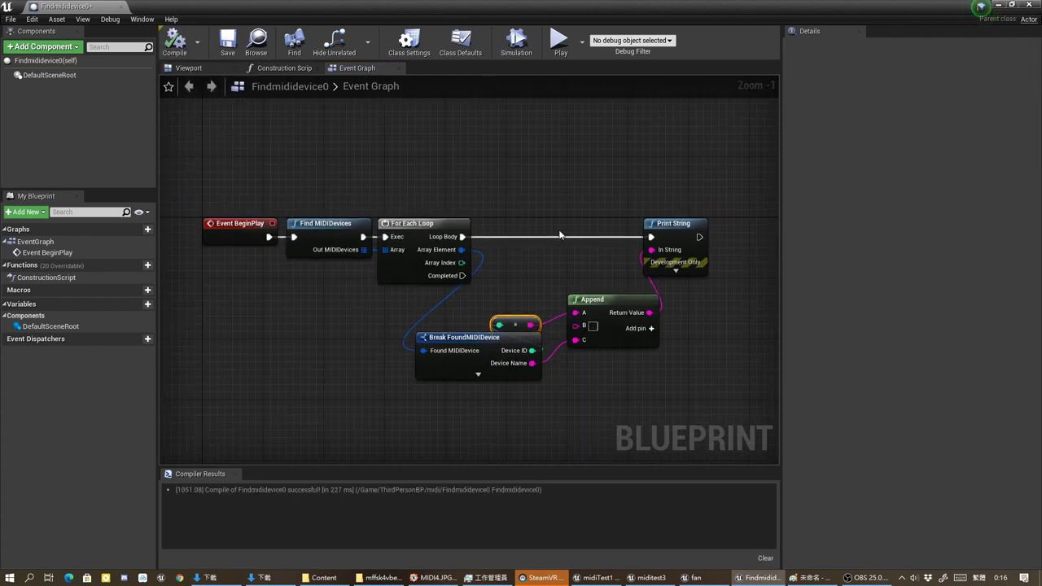
# Set the Print String Duration to 10.0, recompile, and close the Blueprint editor
pyautogui.moveTo(682, 269); pyautogui.dragTo(515, 235, button='right')
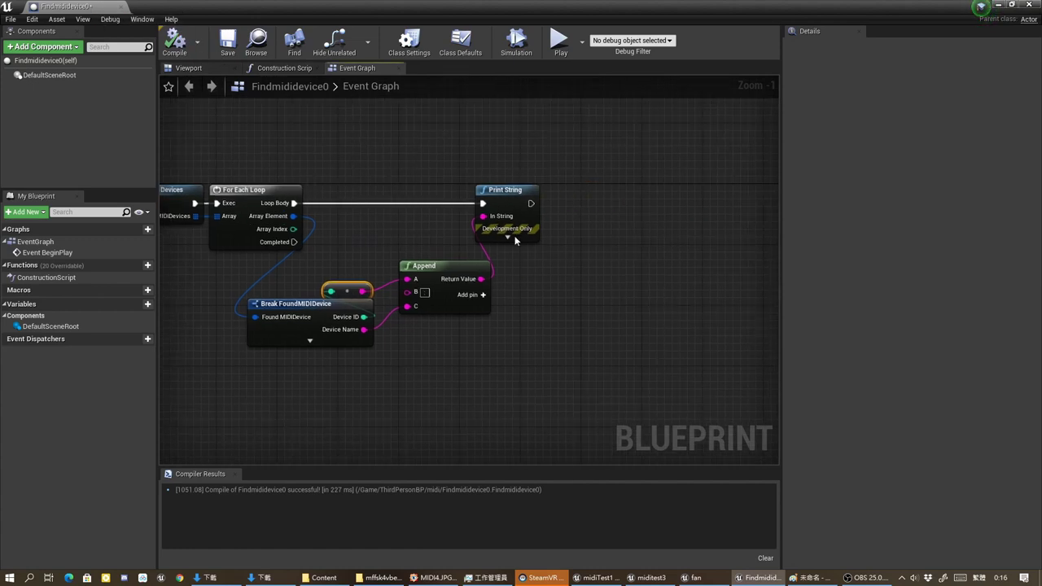
pyautogui.click(512, 235)
pyautogui.click(525, 274)
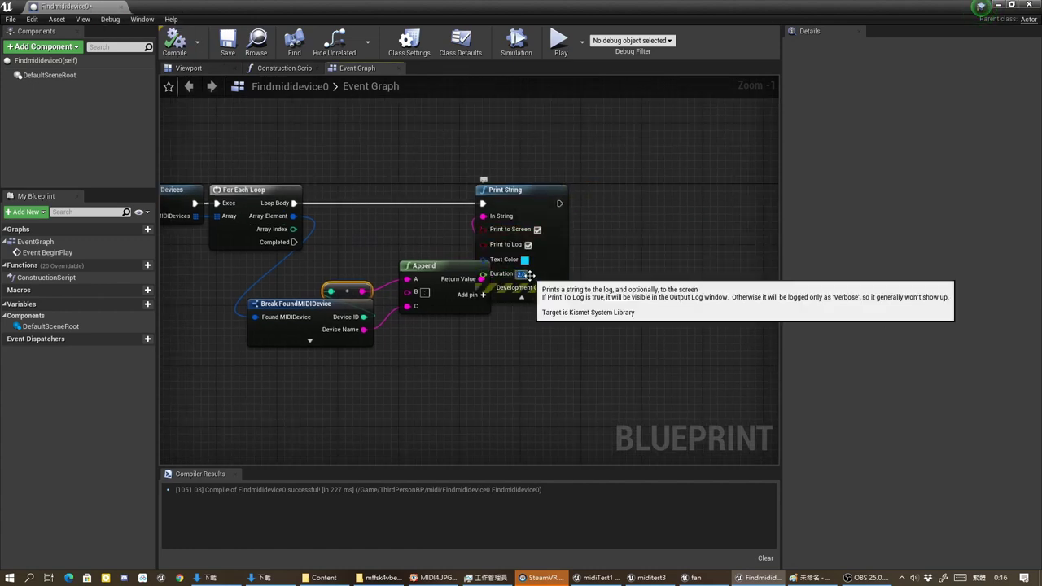
pyautogui.write('10')
pyautogui.click(635, 347)
pyautogui.click(191, 52)
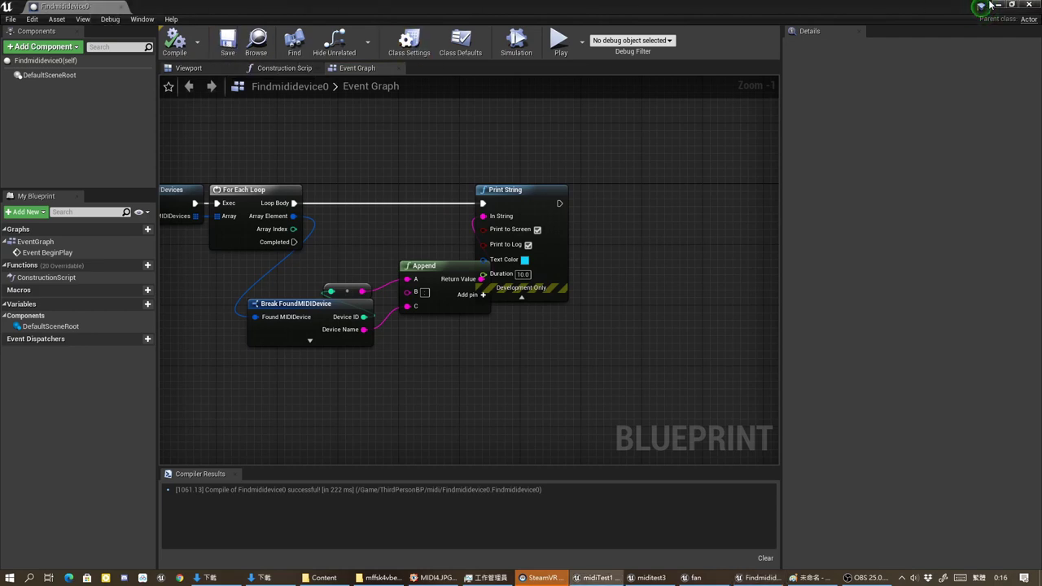
pyautogui.click(1028, 5)
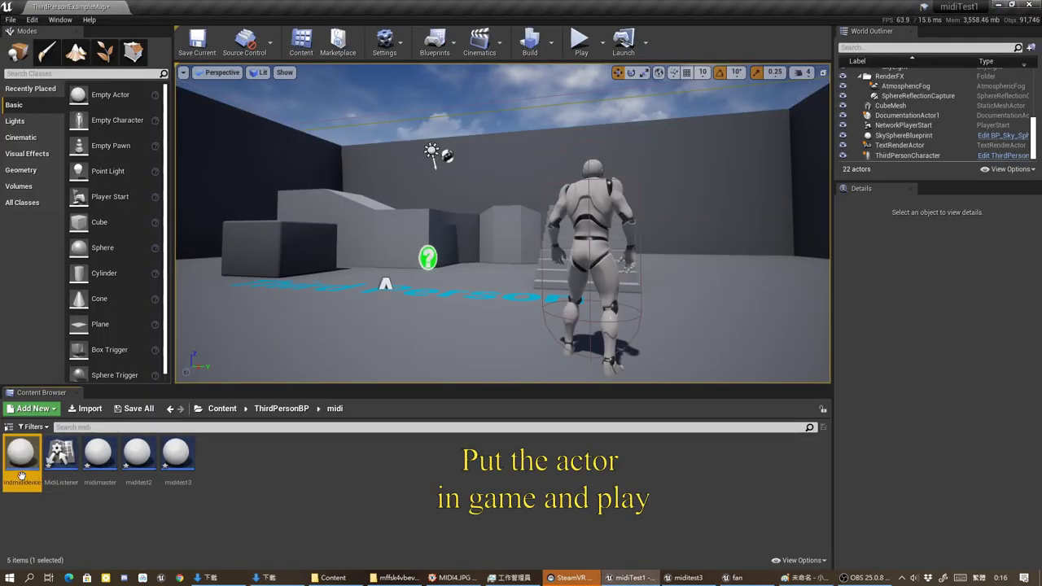
# Place a Findmididevice0 actor in the level and test-play until MIDI devices 0–5 are listed, then stop
pyautogui.moveTo(22, 476); pyautogui.dragTo(355, 329)
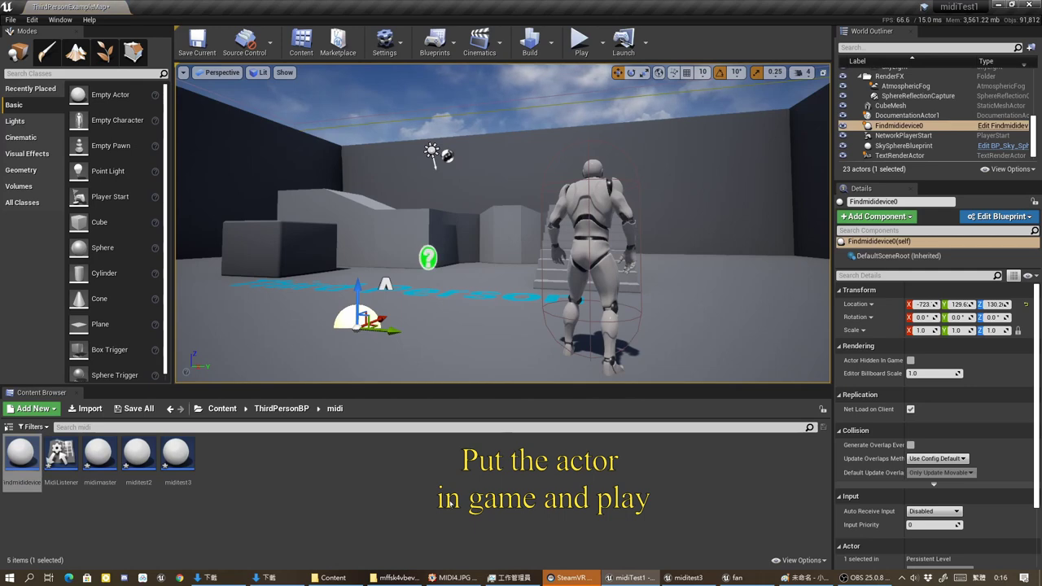
pyautogui.click(580, 41)
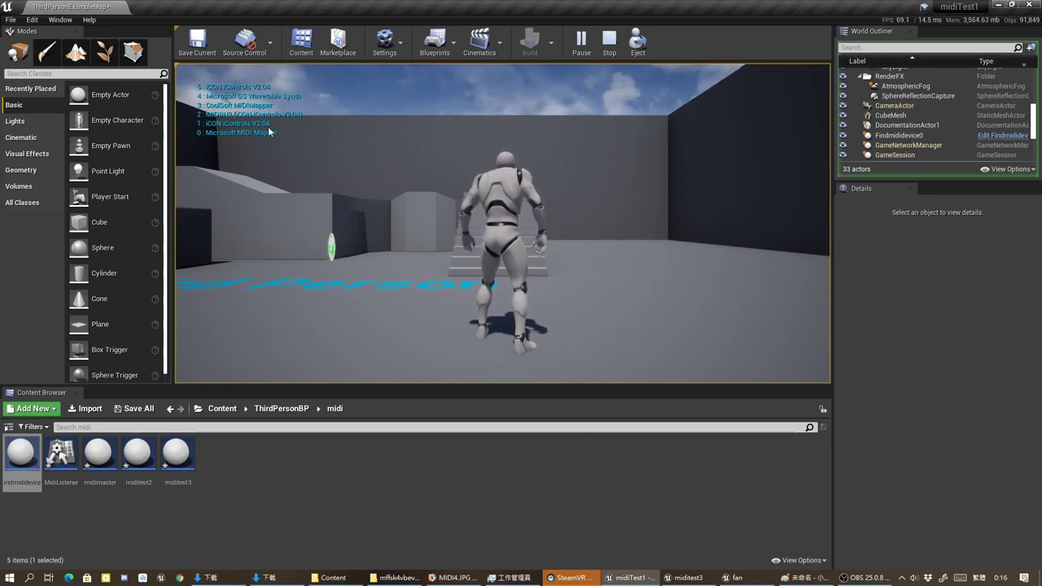
pyautogui.click(609, 43)
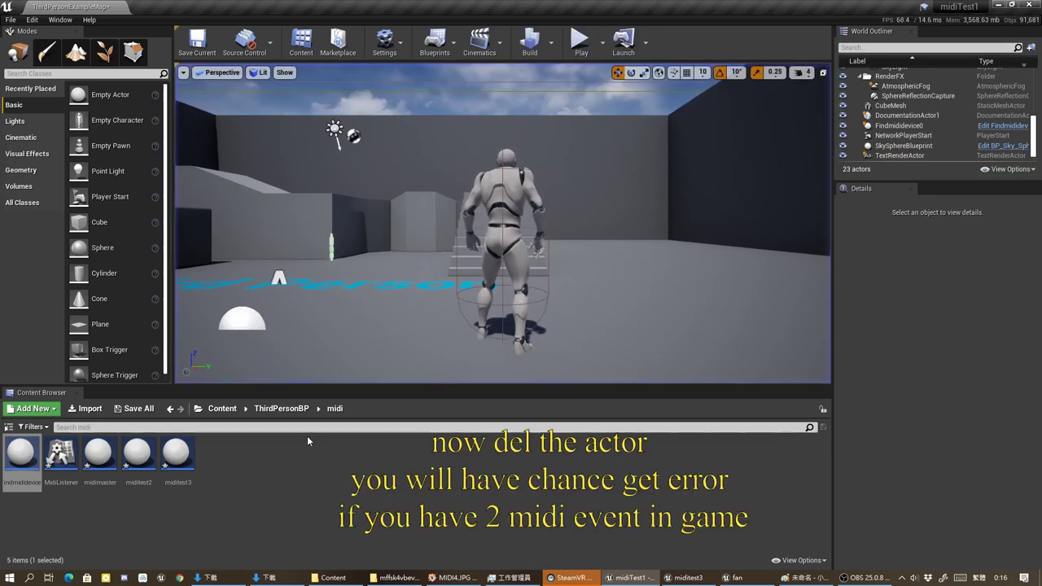
# Delete the placed Findmididevice0 actor from the level
pyautogui.click(237, 319)
pyautogui.press('Delete')
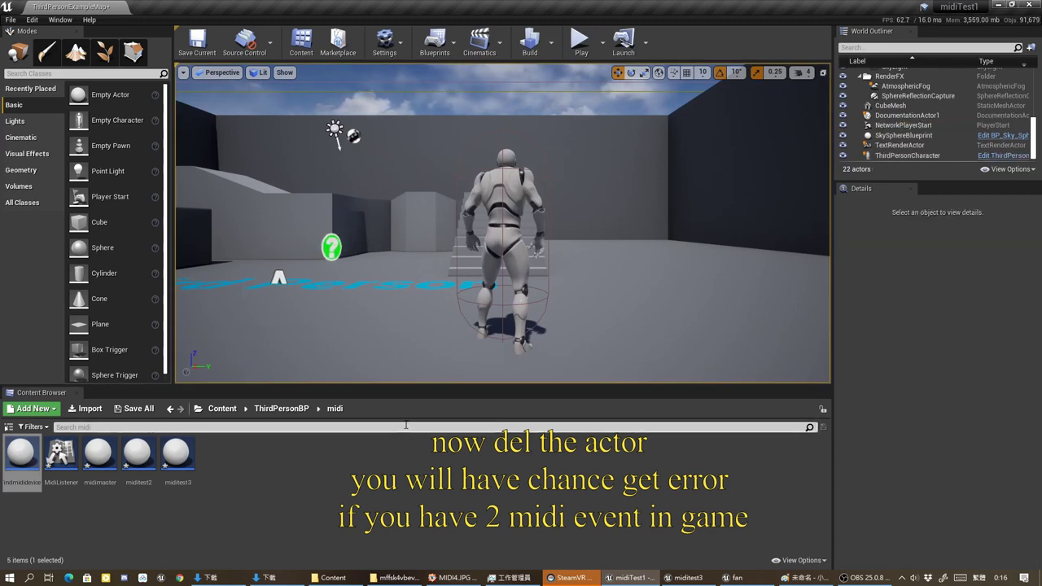
pyautogui.click(198, 409)
# Create a new folder named Fan under Content and open it
pyautogui.click(221, 147)
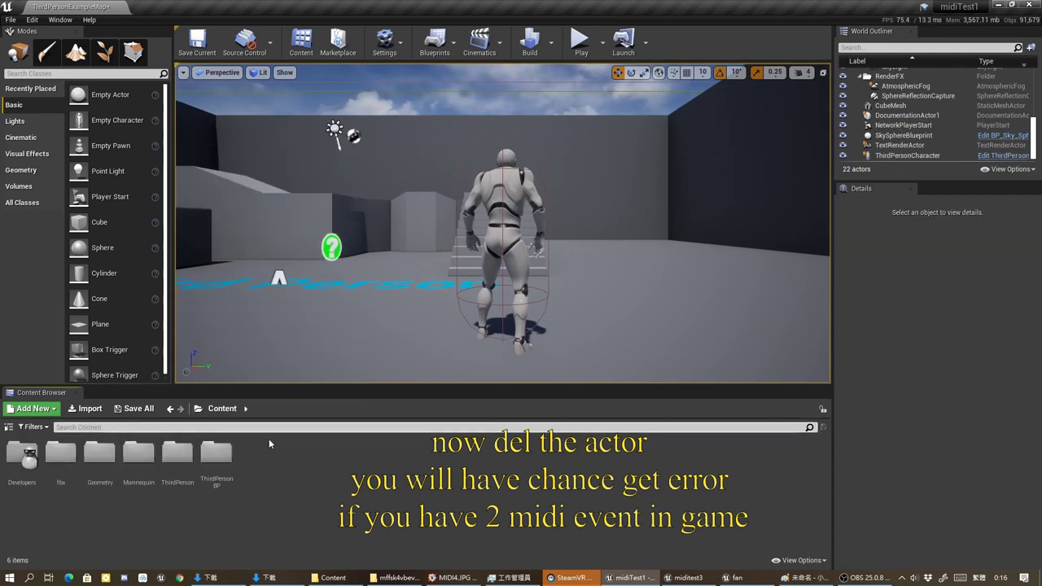
pyautogui.rightClick(295, 470)
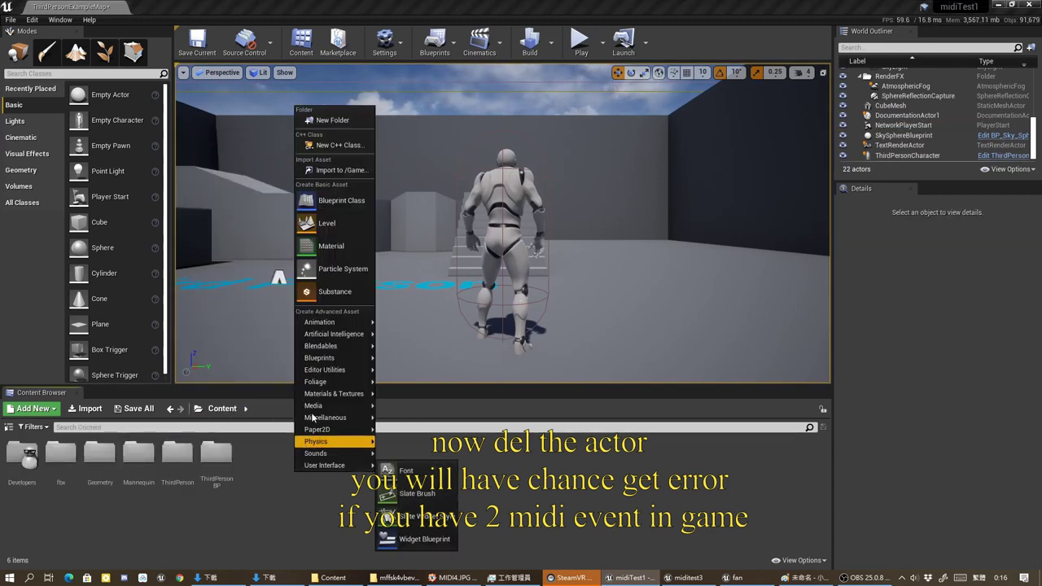
pyautogui.click(329, 120)
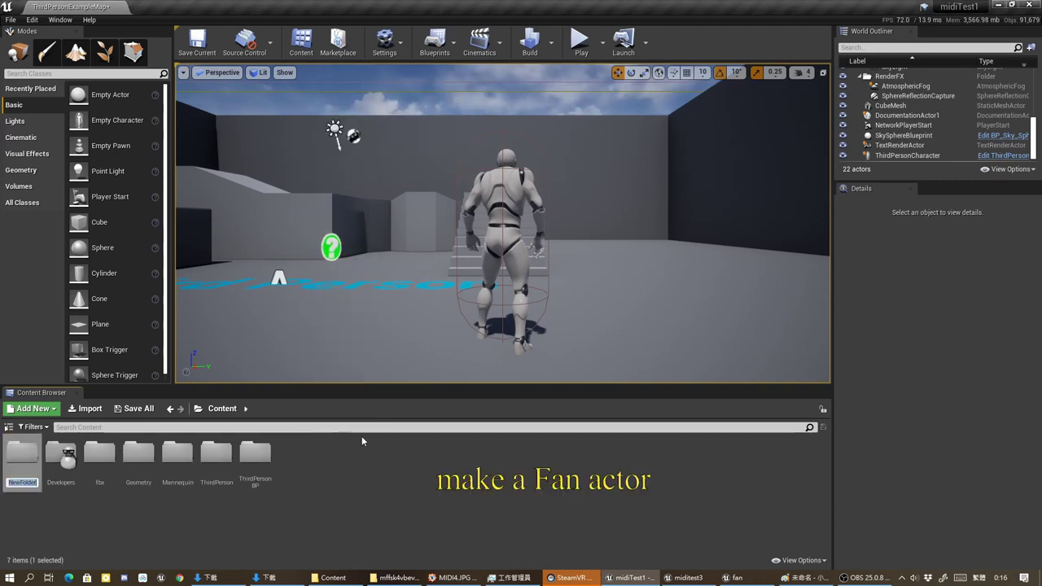
pyautogui.write('Fan')
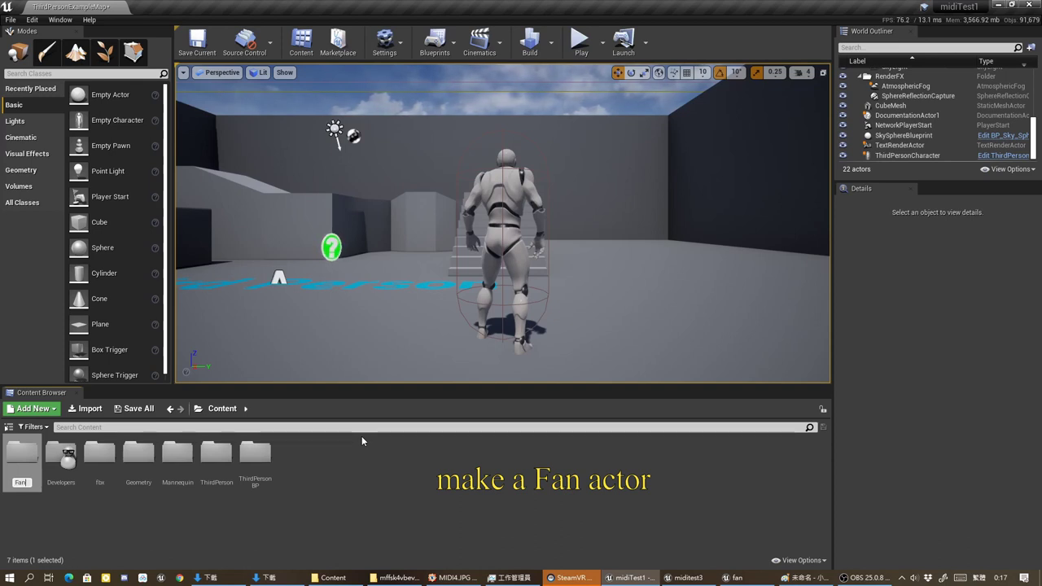
pyautogui.press('Return')
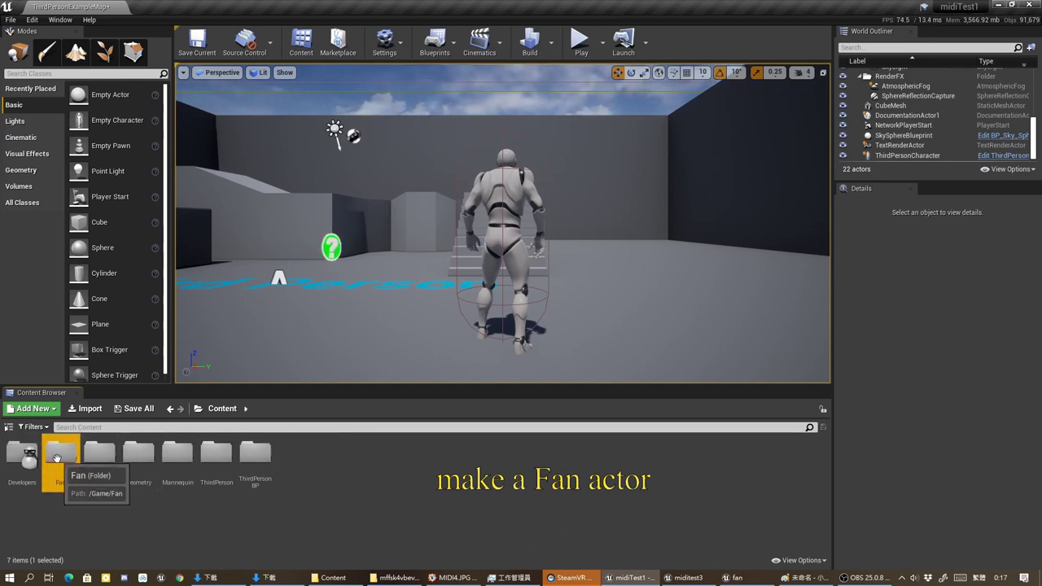
pyautogui.doubleClick(62, 453)
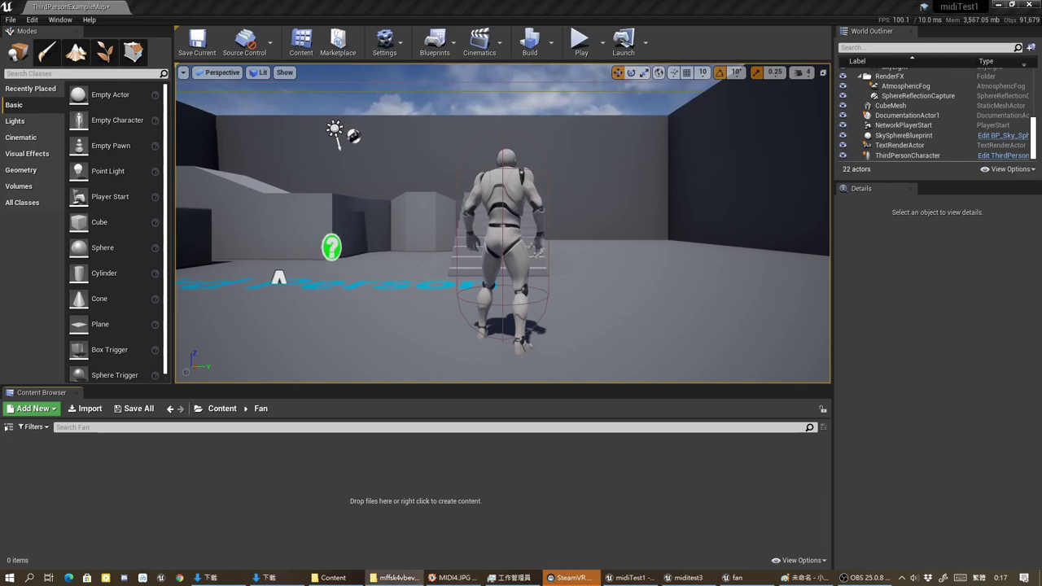
# Import Fan.fbx from the download folder into the Fan folder using Import All, dismissing the warnings
pyautogui.click(394, 578)
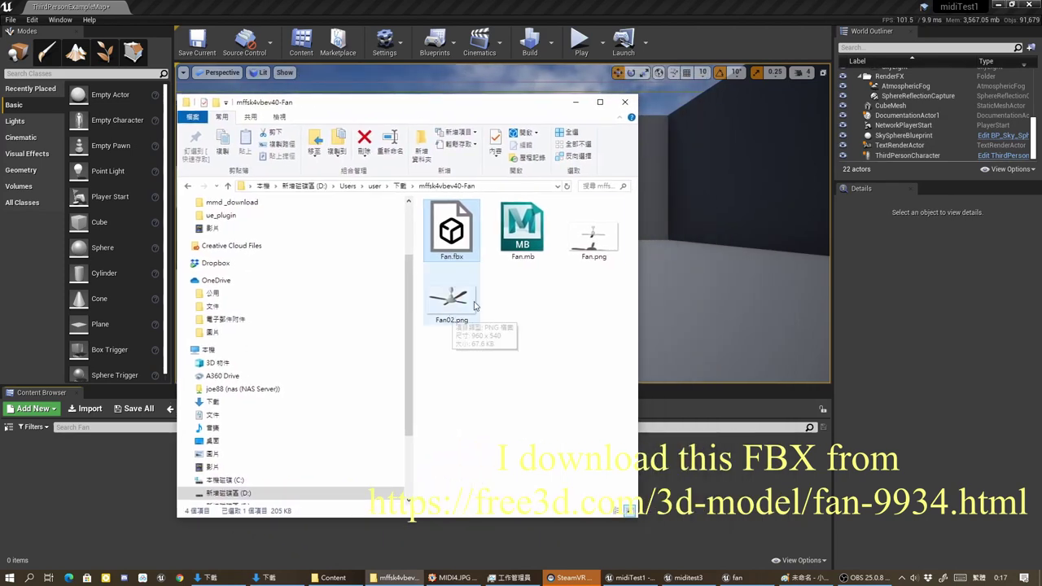
pyautogui.click(478, 88)
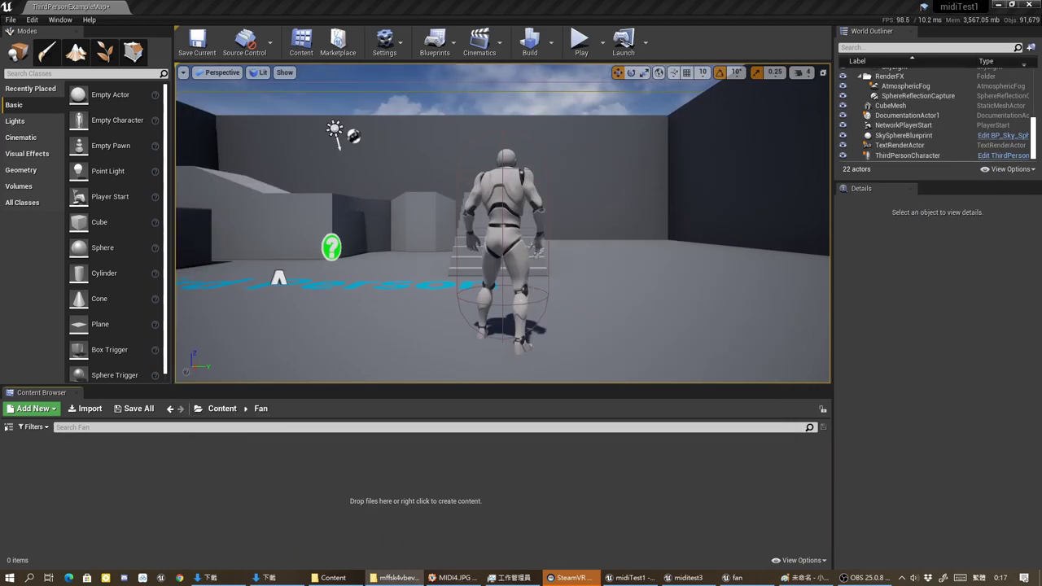
pyautogui.moveTo(382, 494); pyautogui.dragTo(371, 480)
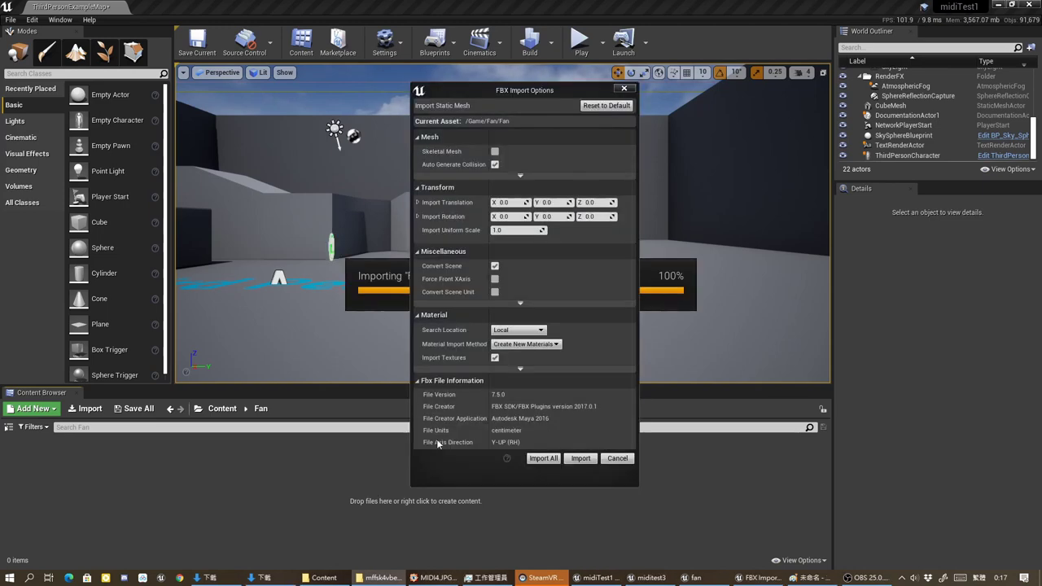
pyautogui.click(542, 456)
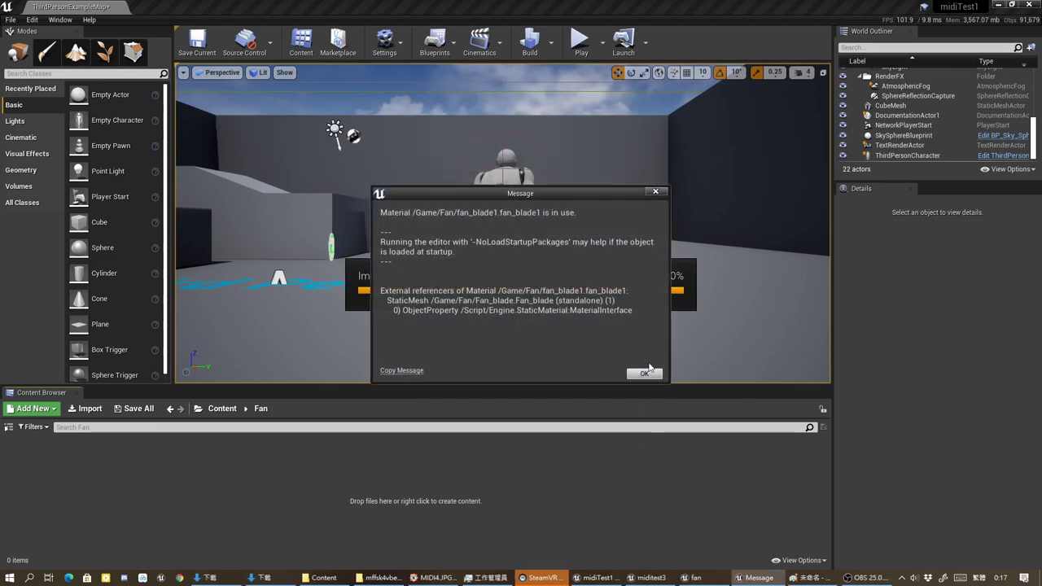
pyautogui.click(643, 375)
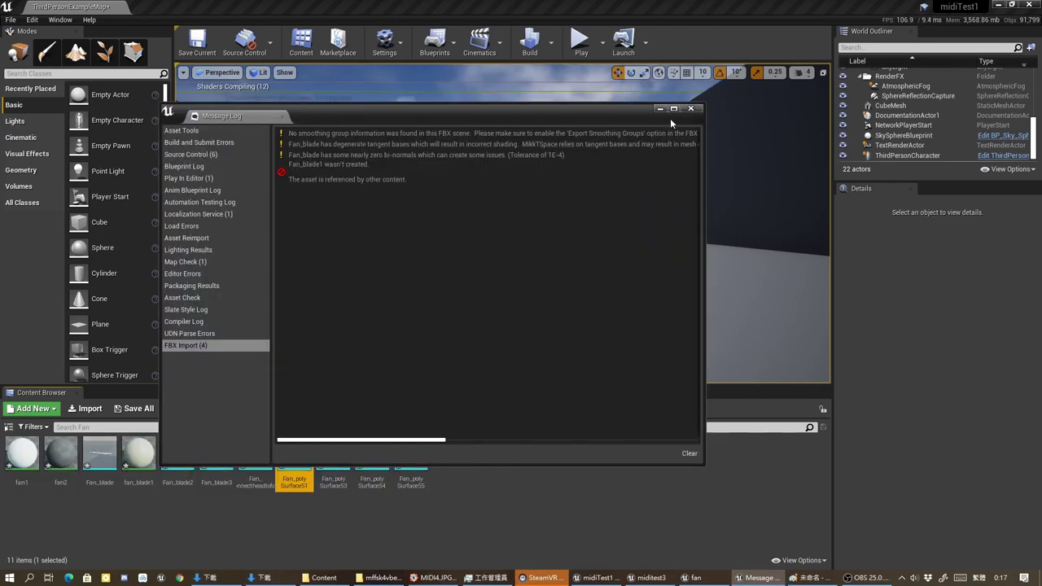
pyautogui.click(673, 124)
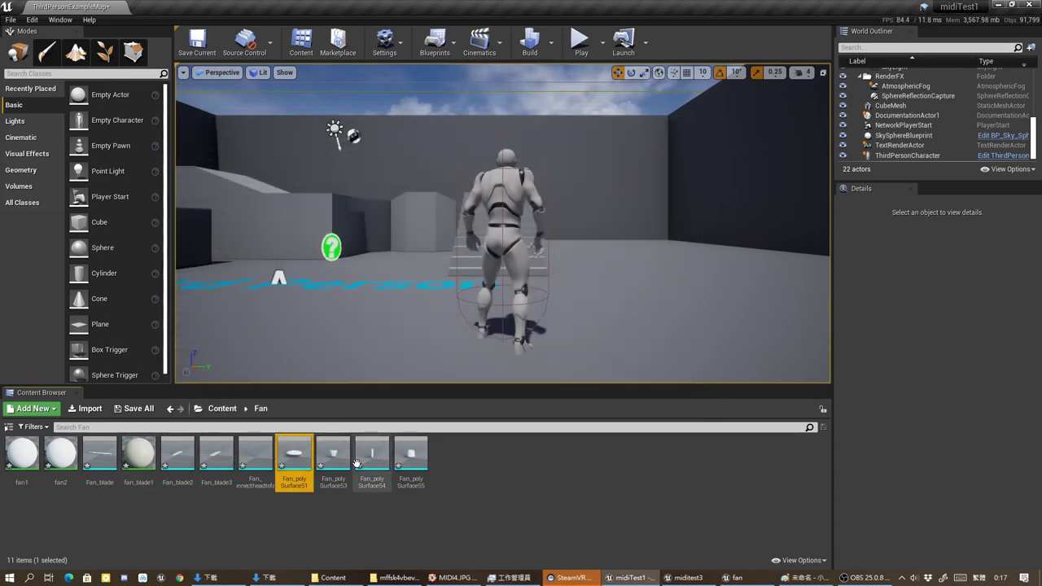
# Create an Actor Blueprint named fan0 in the Fan folder
pyautogui.rightClick(497, 462)
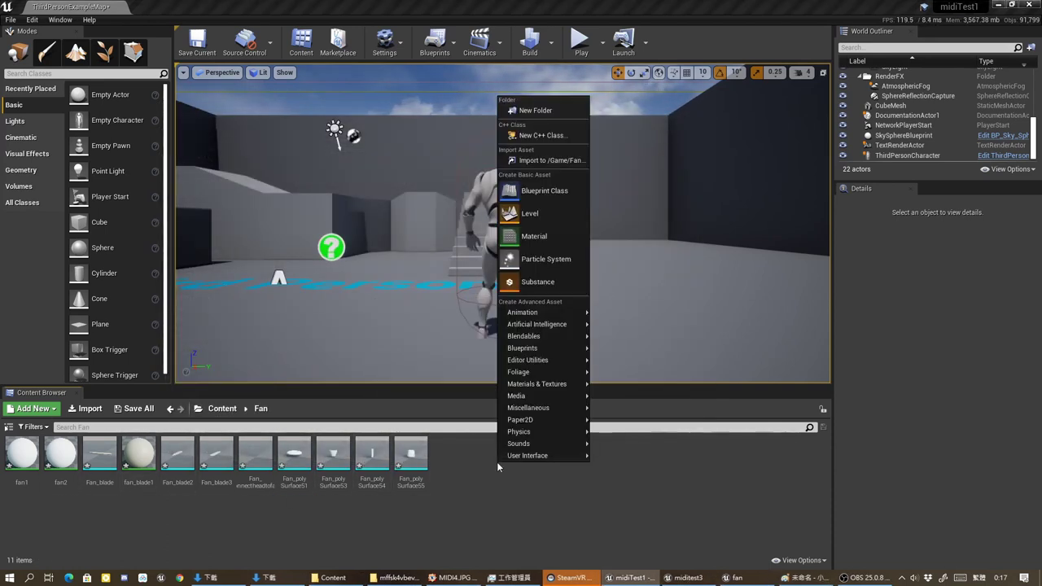
pyautogui.click(537, 190)
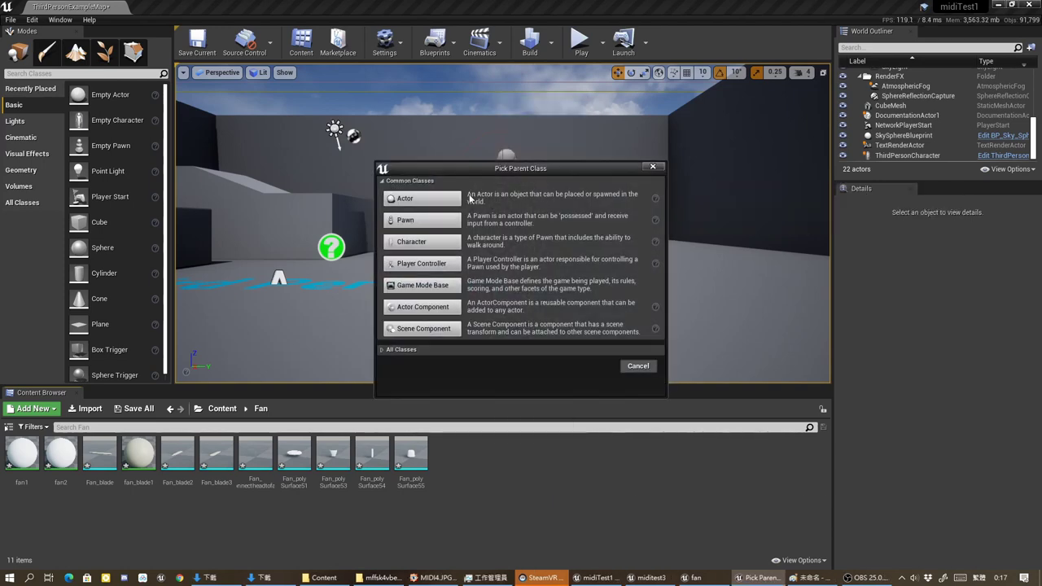
pyautogui.click(443, 192)
pyautogui.write('fan')
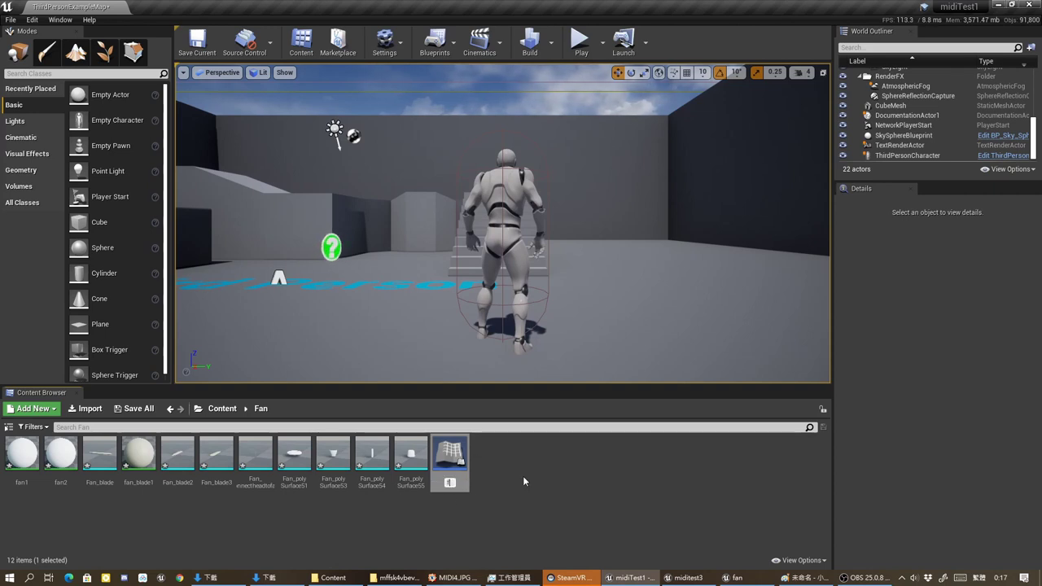
pyautogui.write('2')
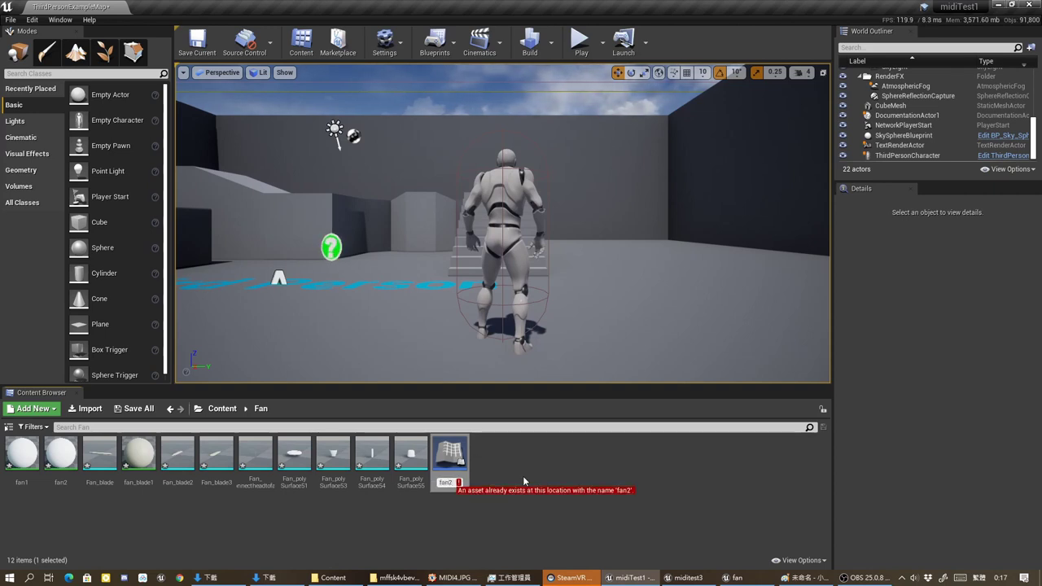
pyautogui.press('BackSpace')
pyautogui.write('0')
pyautogui.press('Return')
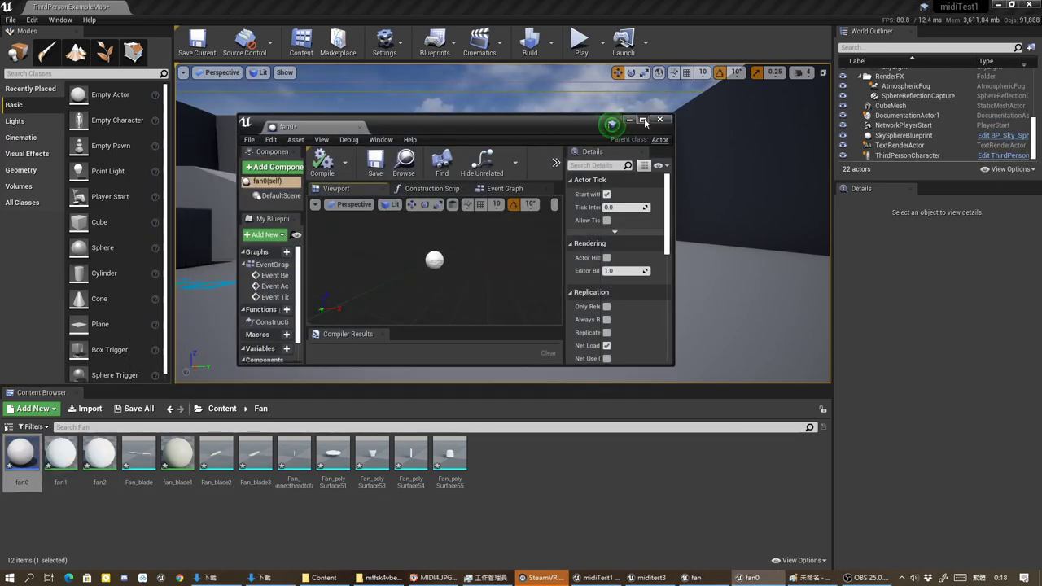
# Restore the fan0 editor window and snap it to the right half of the screen
pyautogui.click(643, 120)
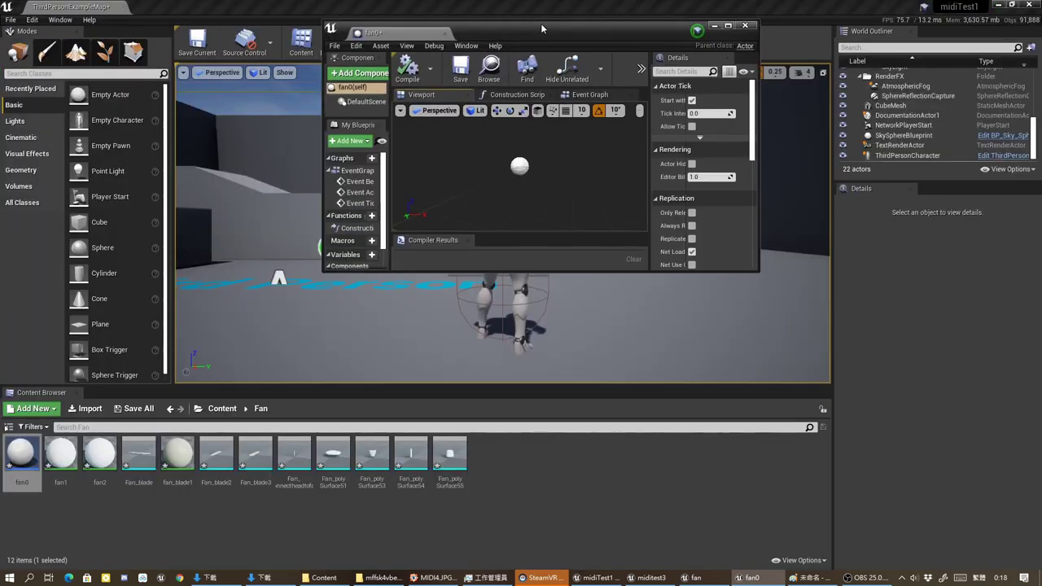
pyautogui.moveTo(538, 7); pyautogui.dragTo(718, 85)
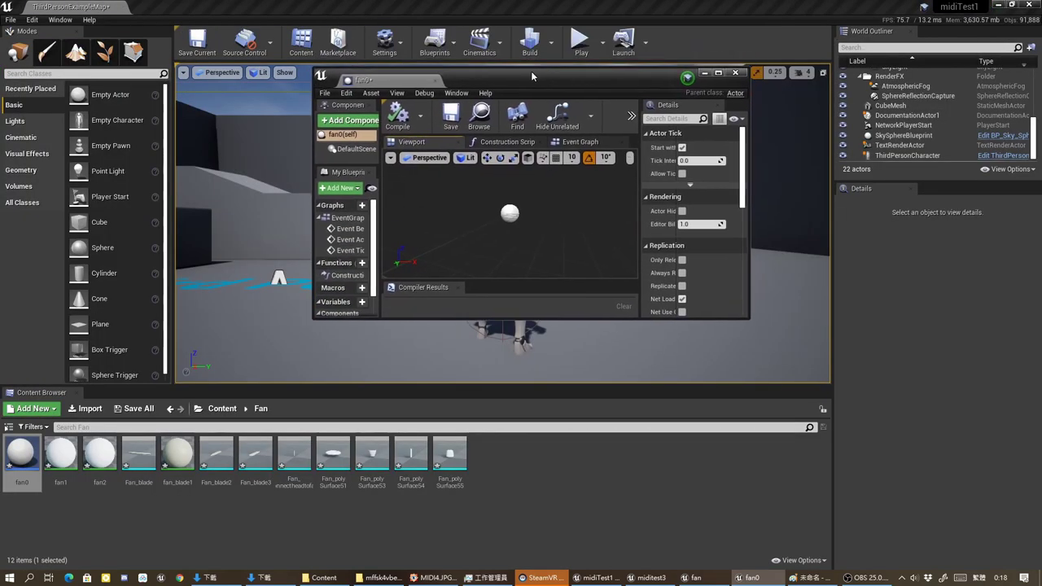
pyautogui.moveTo(565, 86); pyautogui.dragTo(1040, 130)
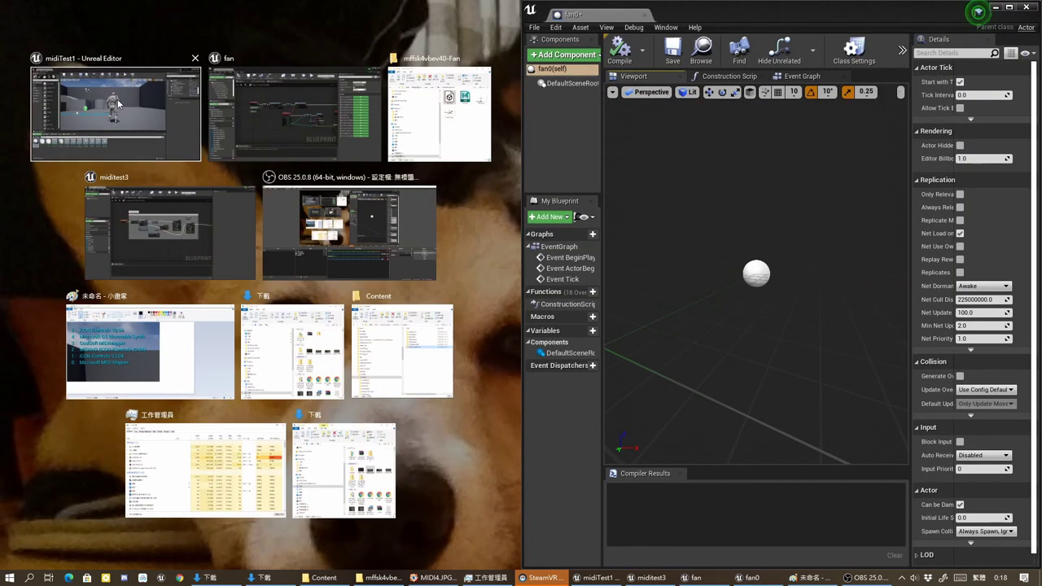
# Add Fan_polySurface53 as the base component of fan0, with the level editor alongside
pyautogui.click(116, 114)
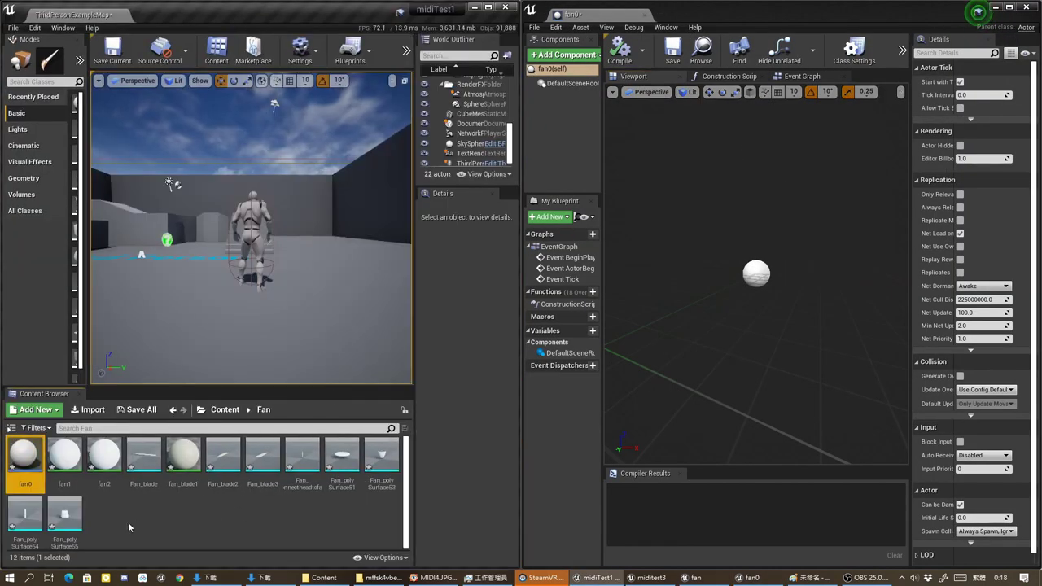
pyautogui.moveTo(382, 468)
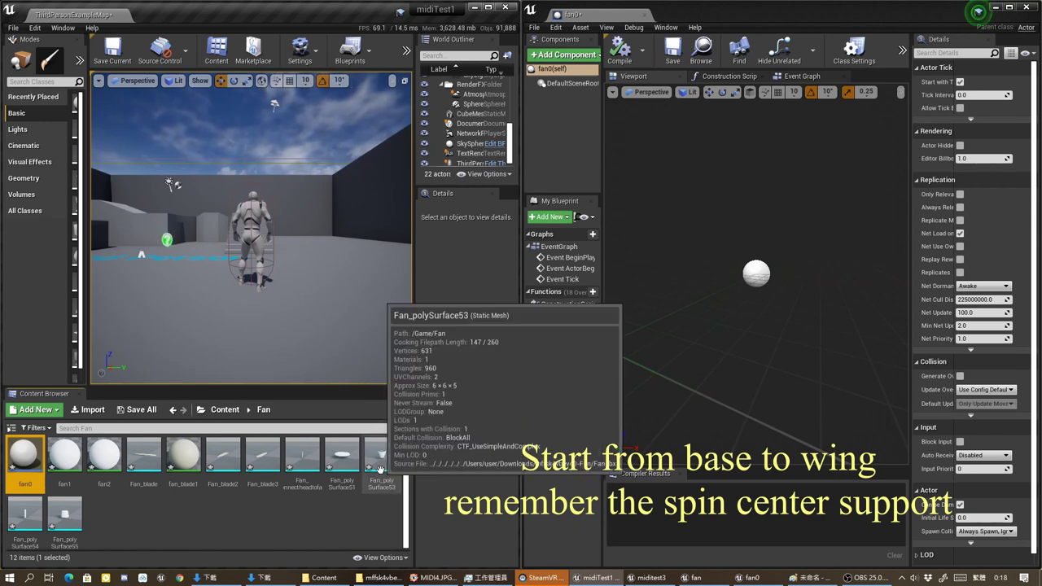
pyautogui.moveTo(372, 482); pyautogui.dragTo(755, 269)
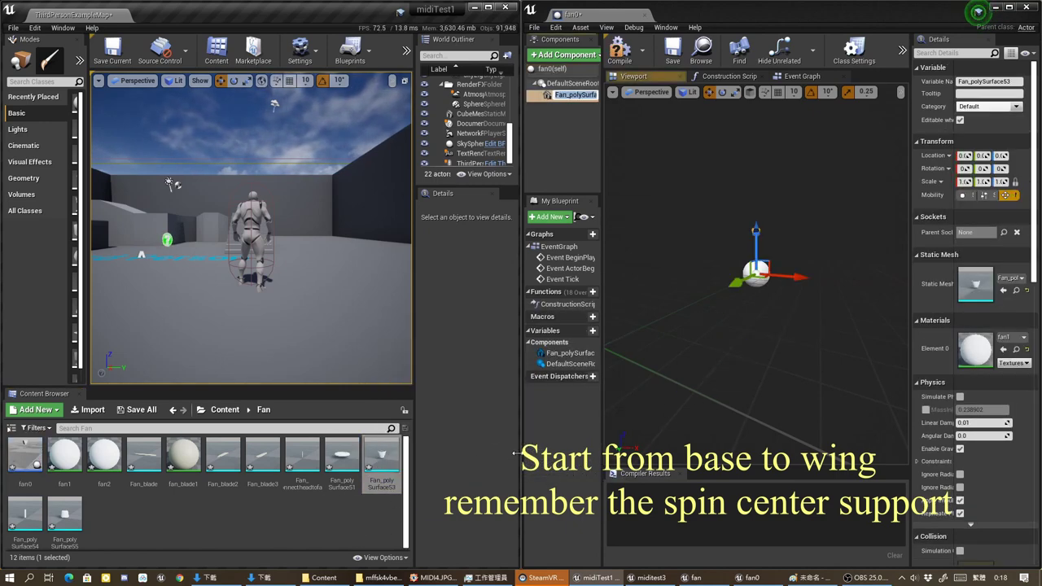
pyautogui.moveTo(603, 131); pyautogui.dragTo(632, 131)
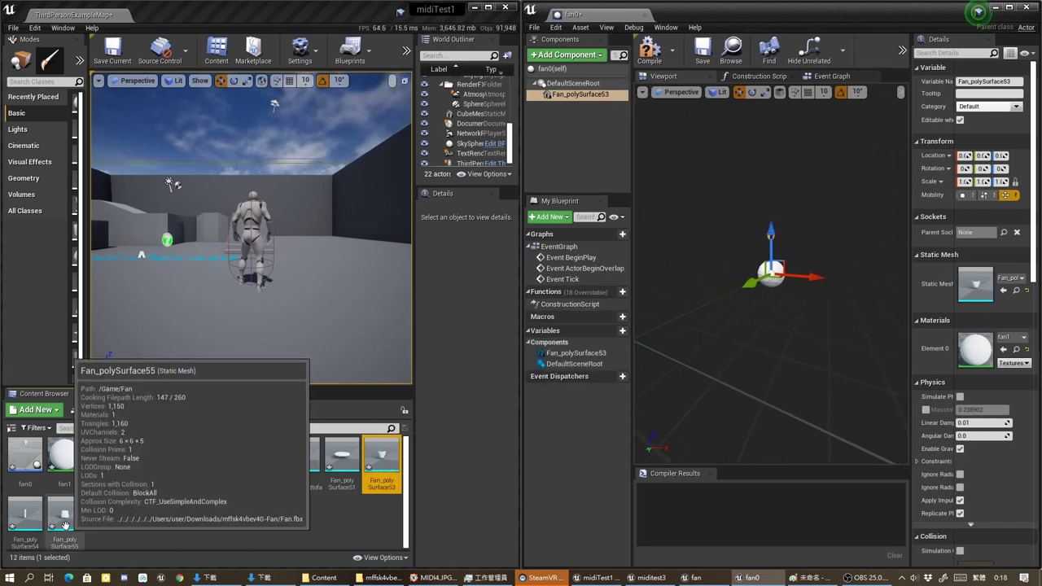
# Chain Fan_polySurface54, 55, 51 and Fan_connectheadtofan beneath it, each nested under the previous
pyautogui.moveTo(30, 519)
pyautogui.mouseDown()
pyautogui.moveTo(770, 289)
pyautogui.moveTo(579, 94)
pyautogui.mouseUp()
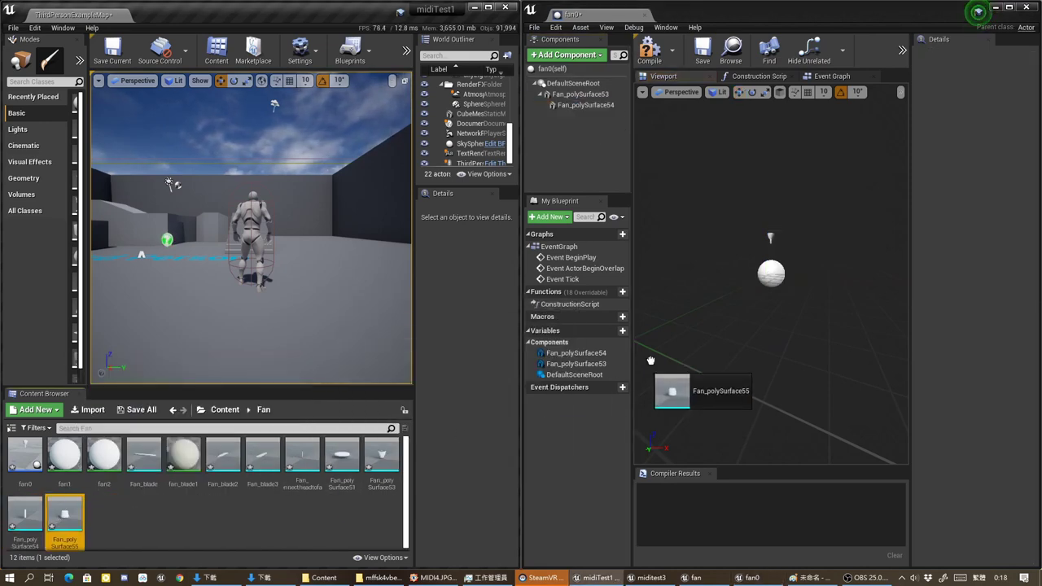
pyautogui.moveTo(51, 517); pyautogui.dragTo(757, 301)
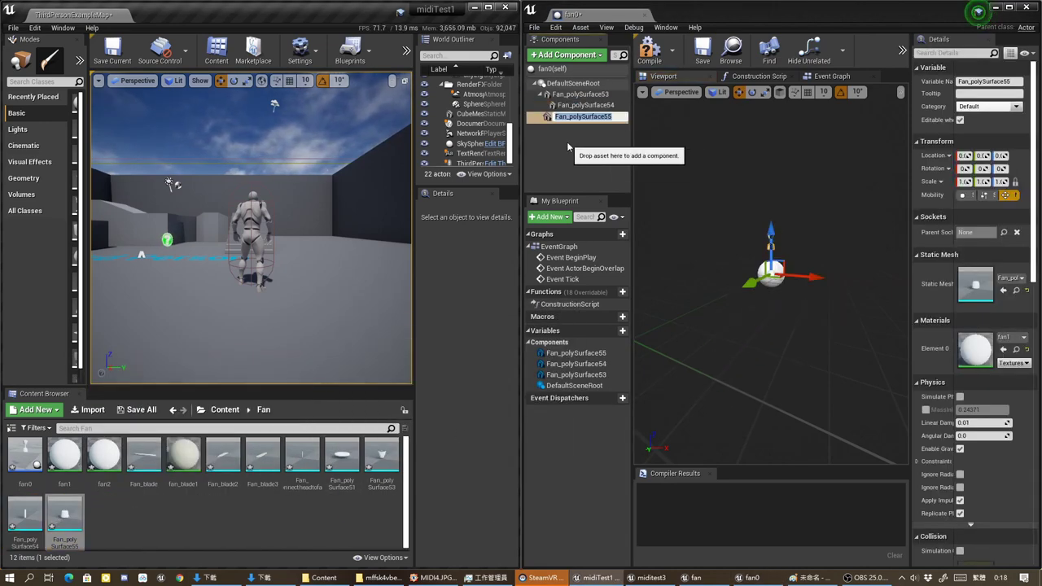
pyautogui.click(593, 157)
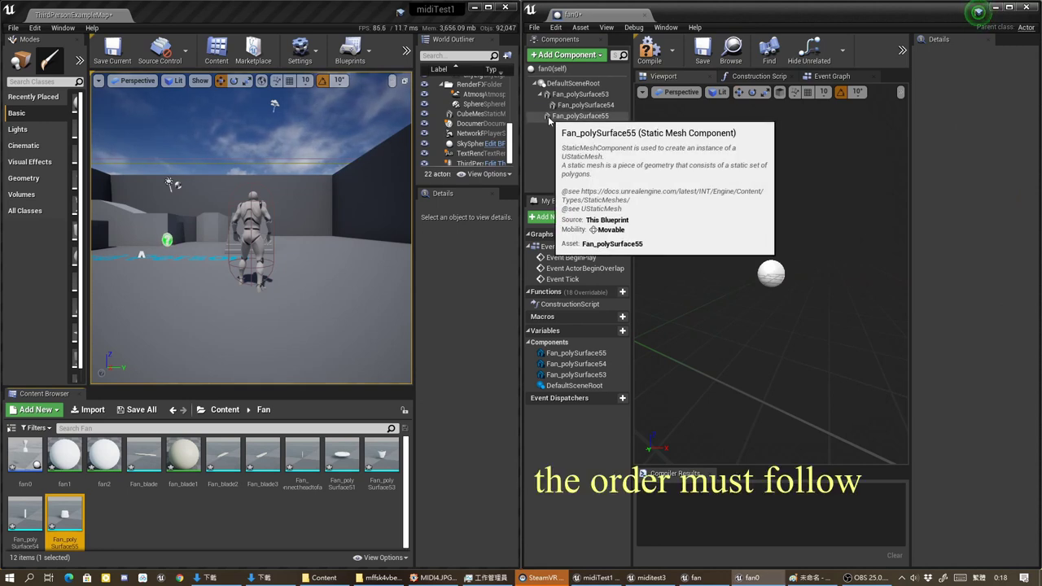
pyautogui.moveTo(549, 121); pyautogui.dragTo(544, 103)
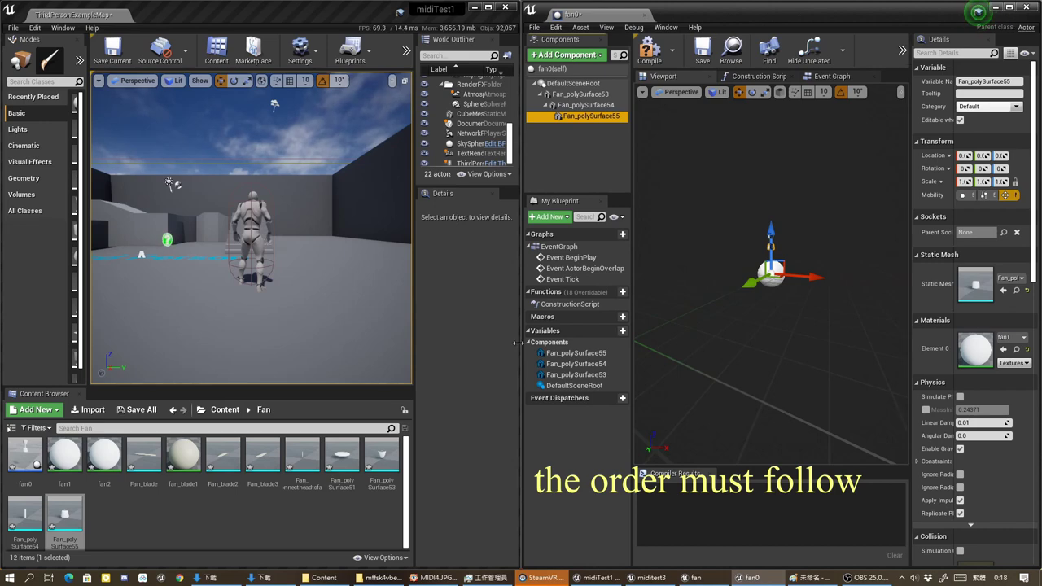
pyautogui.moveTo(342, 459); pyautogui.dragTo(591, 118)
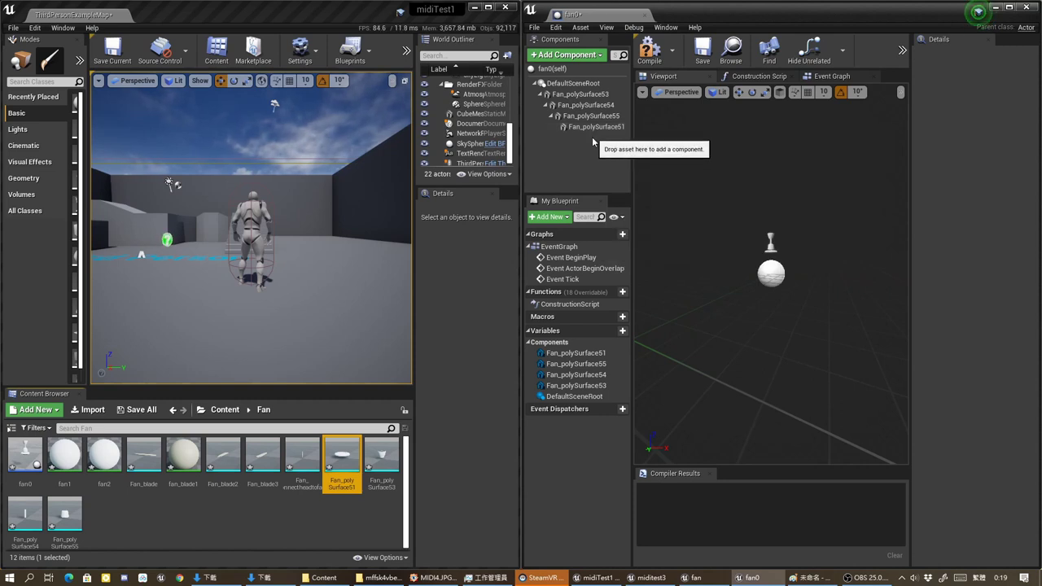
pyautogui.moveTo(302, 456)
pyautogui.mouseDown()
pyautogui.moveTo(571, 144)
pyautogui.moveTo(595, 147)
pyautogui.moveTo(580, 137)
pyautogui.mouseUp()
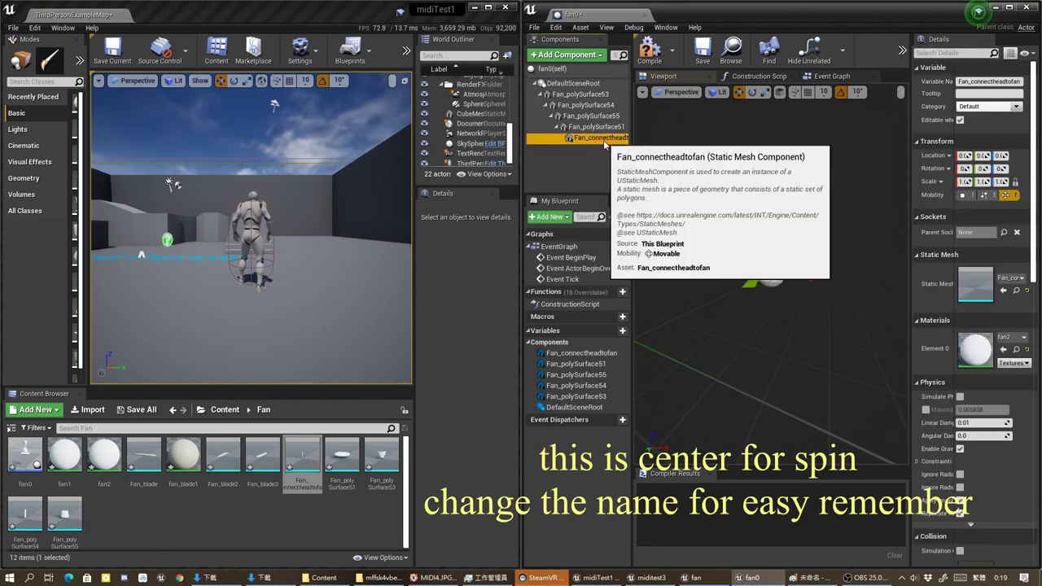
# Rename Fan_connectheadtofan to spincenter and nest Fan_blade, Fan_blade2, Fan_blade3 in a chain under it
pyautogui.press('F2')
pyautogui.write('spincenter')
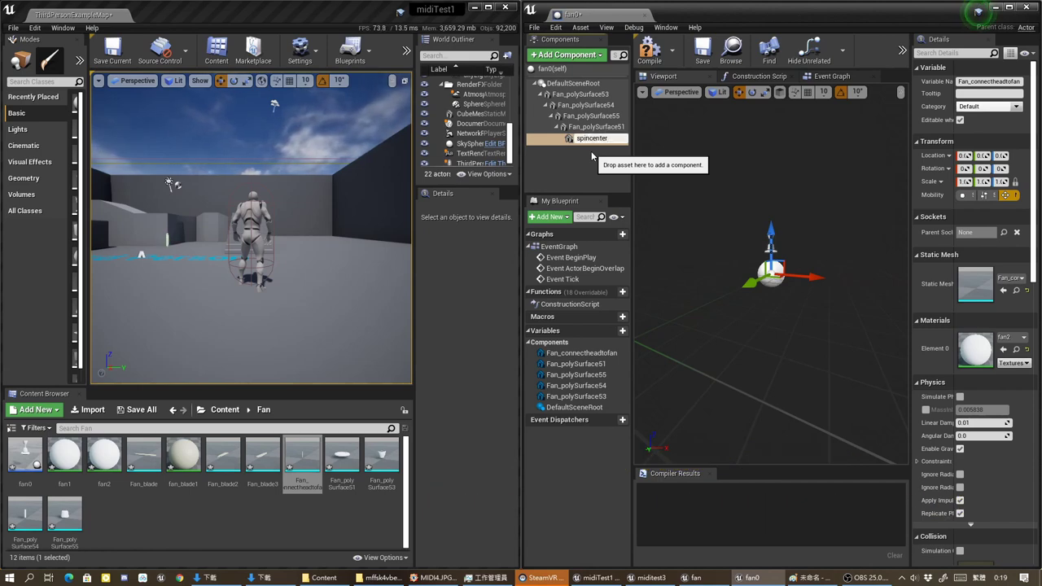
pyautogui.press('Return')
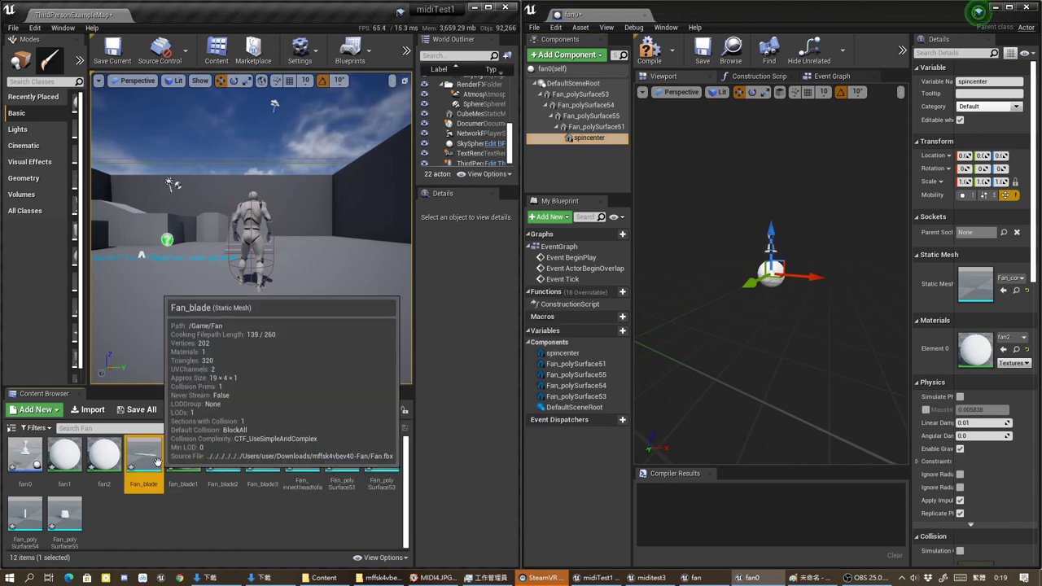
pyautogui.moveTo(143, 456); pyautogui.dragTo(751, 315)
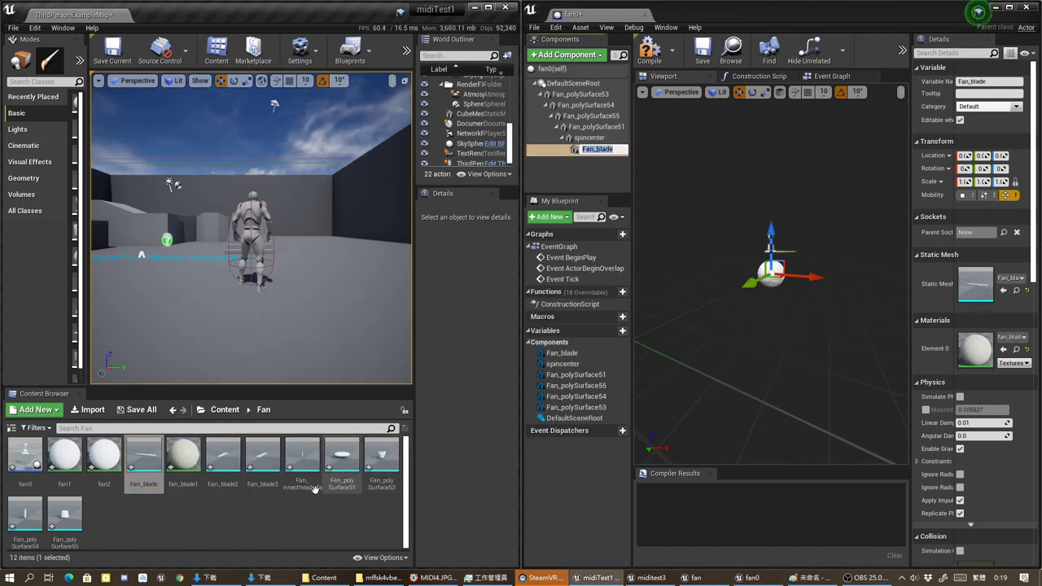
pyautogui.moveTo(224, 464); pyautogui.dragTo(773, 313)
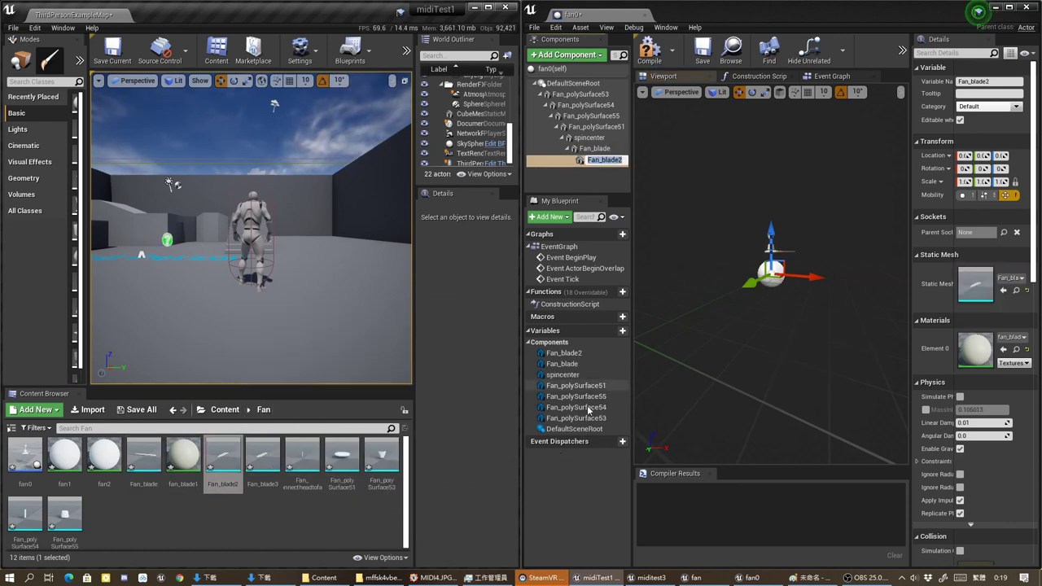
pyautogui.moveTo(263, 460); pyautogui.dragTo(788, 345)
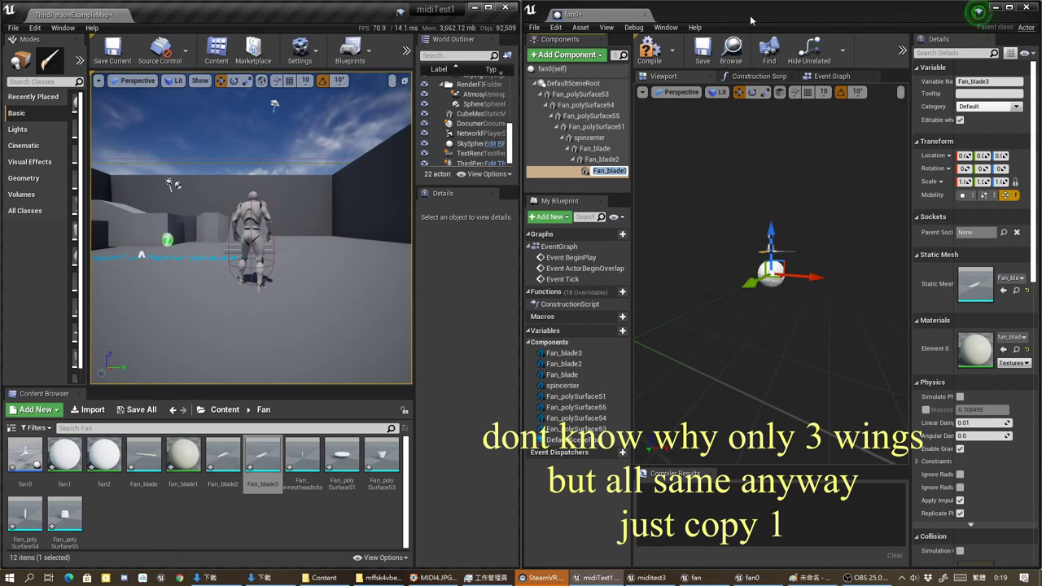
pyautogui.moveTo(743, 14); pyautogui.dragTo(705, 28)
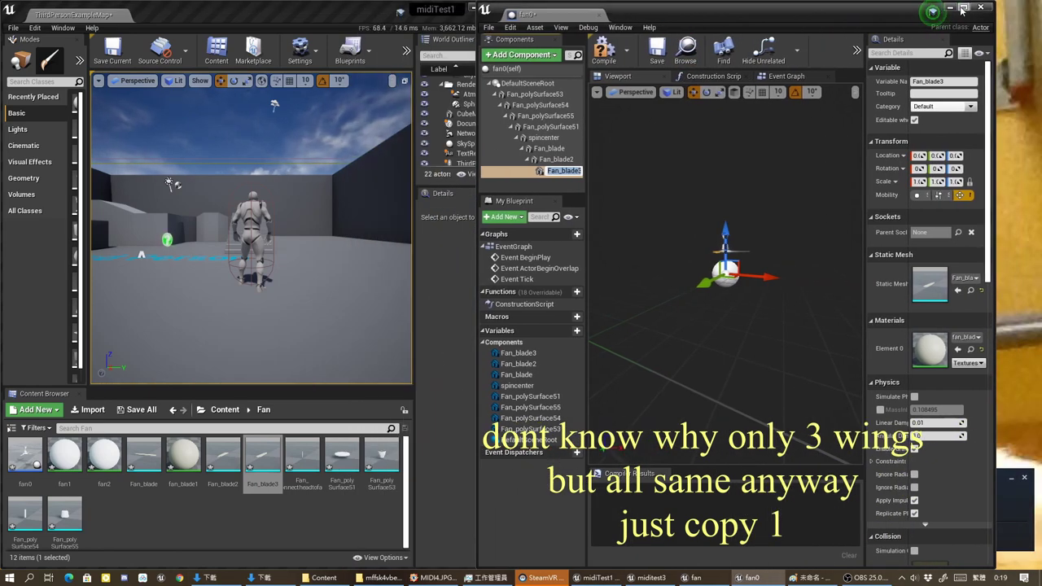
# Maximize the fan0 editor, switch the viewport to Top view and select Fan_blade
pyautogui.click(962, 8)
pyautogui.click(266, 84)
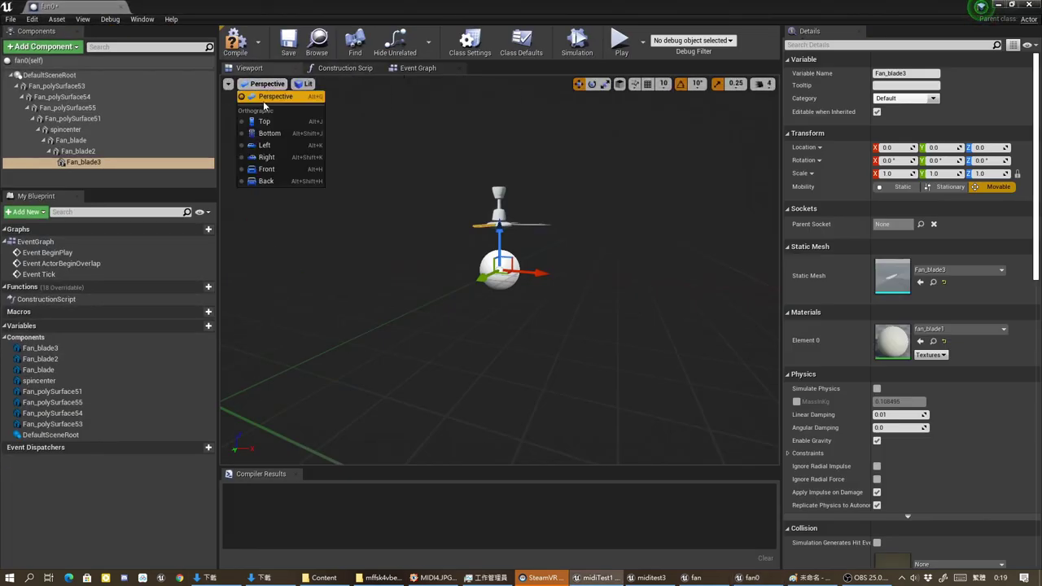
pyautogui.click(273, 122)
pyautogui.scroll(2, 512, 278)
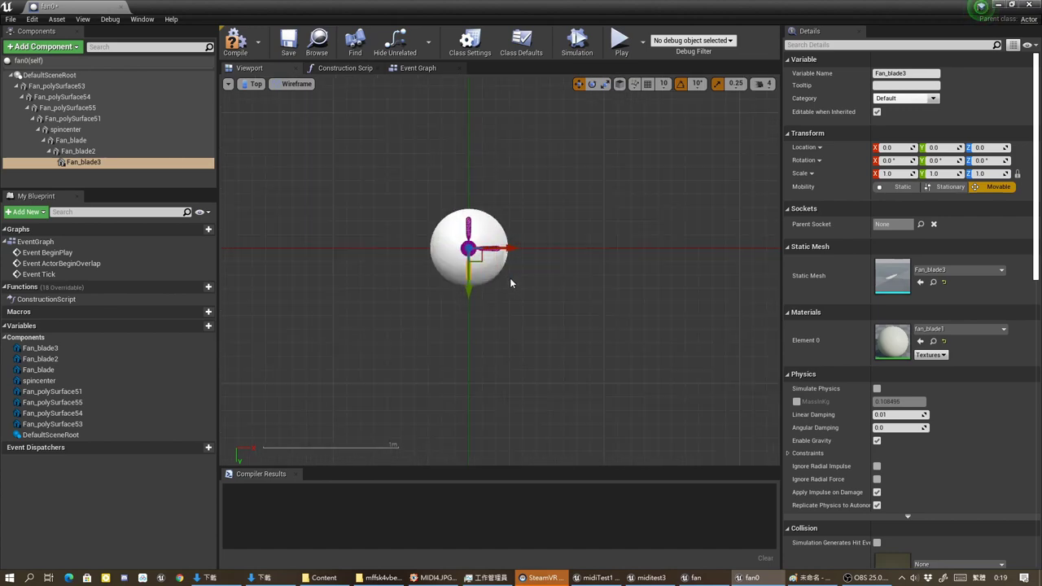
pyautogui.scroll(3, 510, 278)
pyautogui.click(483, 218)
pyautogui.click(484, 217)
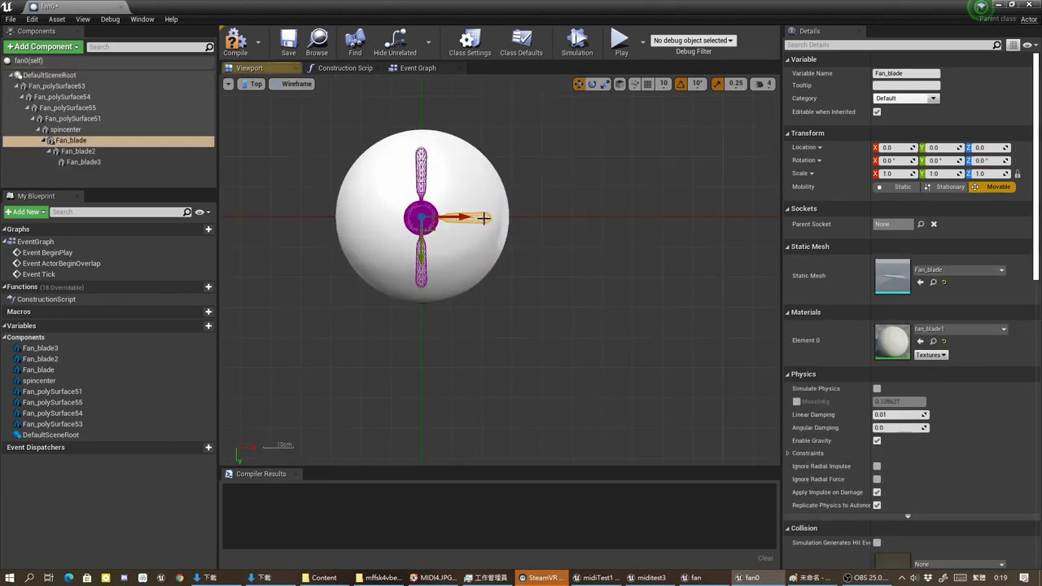
# Duplicate Fan_blade to create a fourth blade, Fan_blade1
pyautogui.rightClick(91, 140)
pyautogui.click(122, 213)
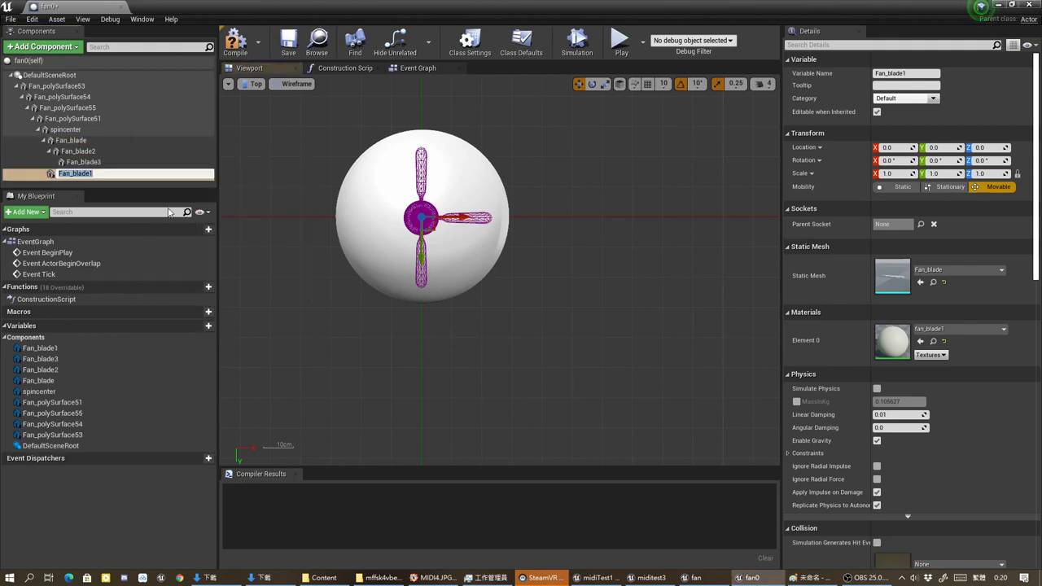
pyautogui.moveTo(69, 173); pyautogui.dragTo(82, 150)
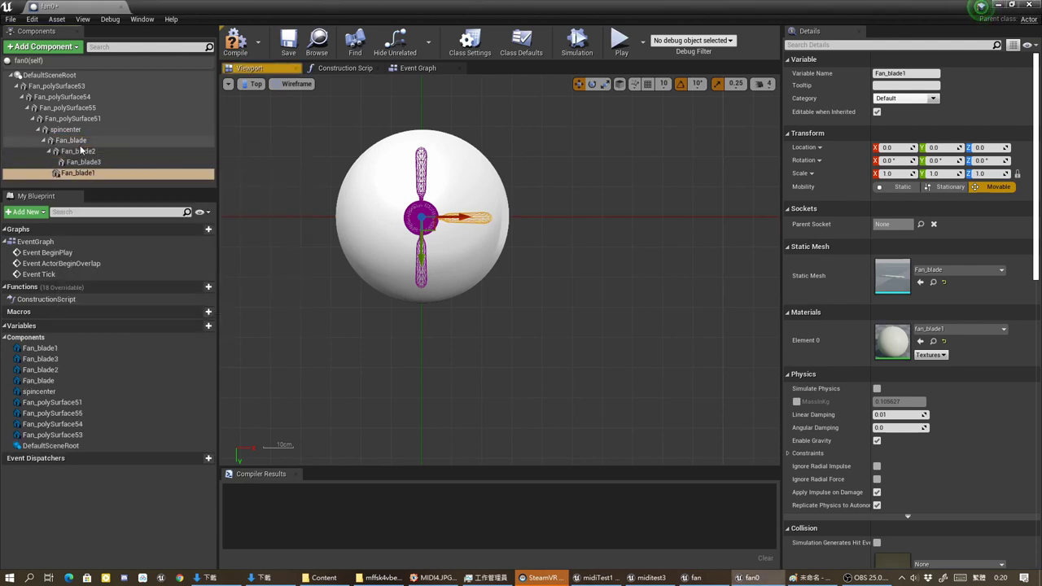
# Reparent all four blades directly under spincenter and rotate Fan_blade1 to -180°
pyautogui.press('e')
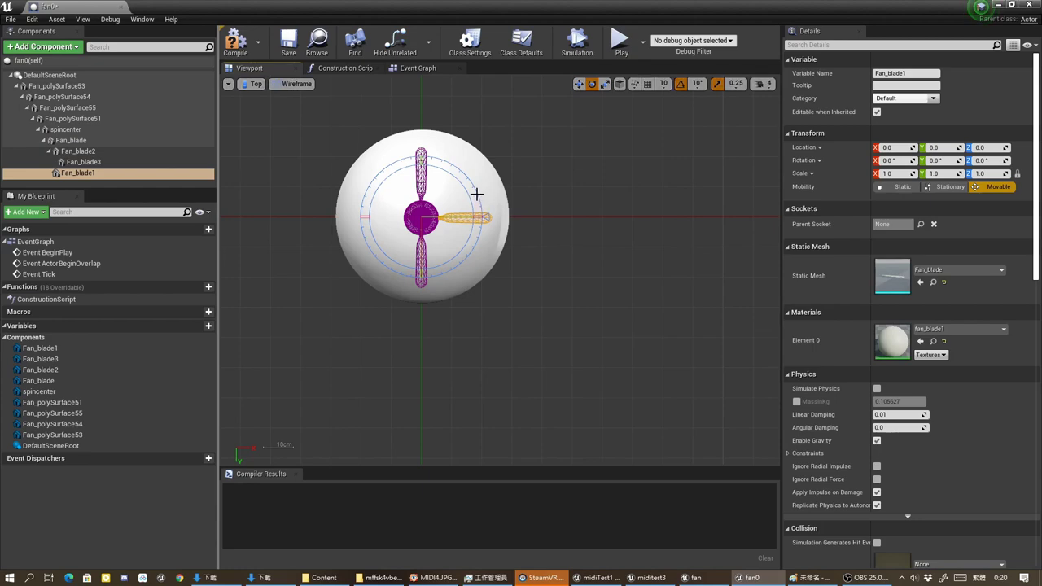
pyautogui.click(475, 194)
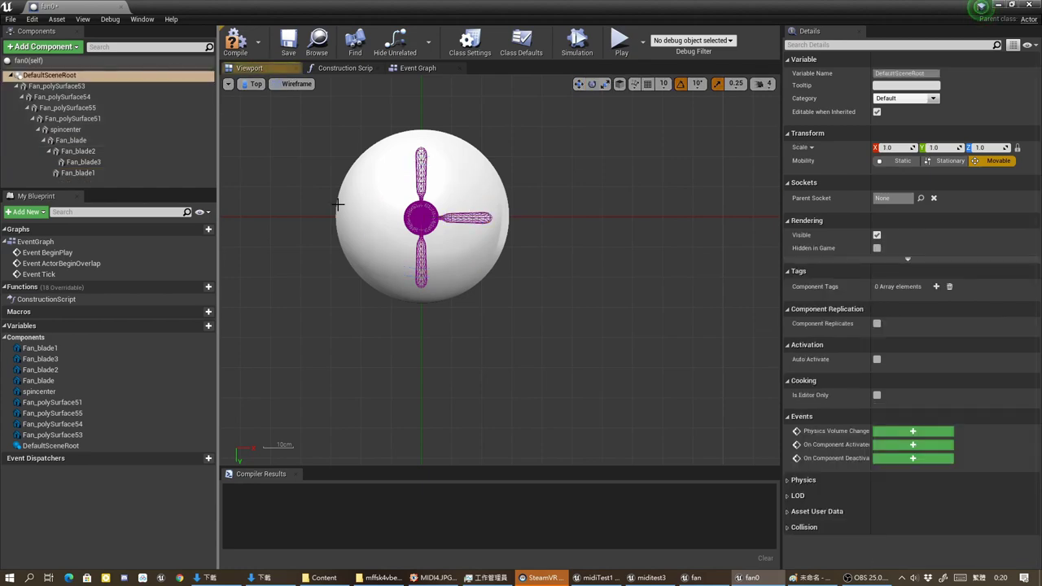
pyautogui.moveTo(73, 173)
pyautogui.mouseDown()
pyautogui.moveTo(96, 146)
pyautogui.moveTo(93, 176)
pyautogui.mouseUp()
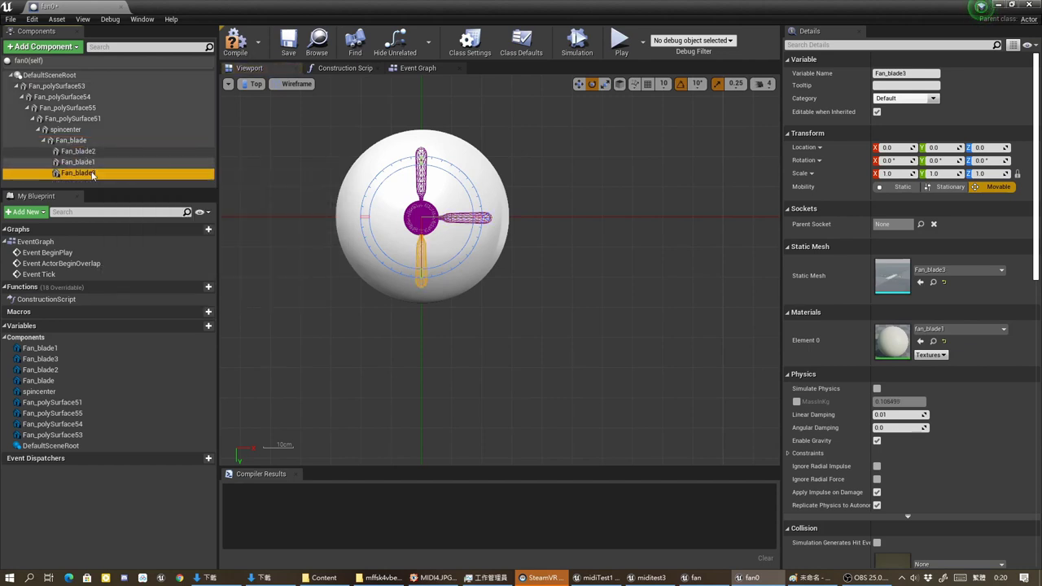
pyautogui.moveTo(73, 141); pyautogui.dragTo(80, 138)
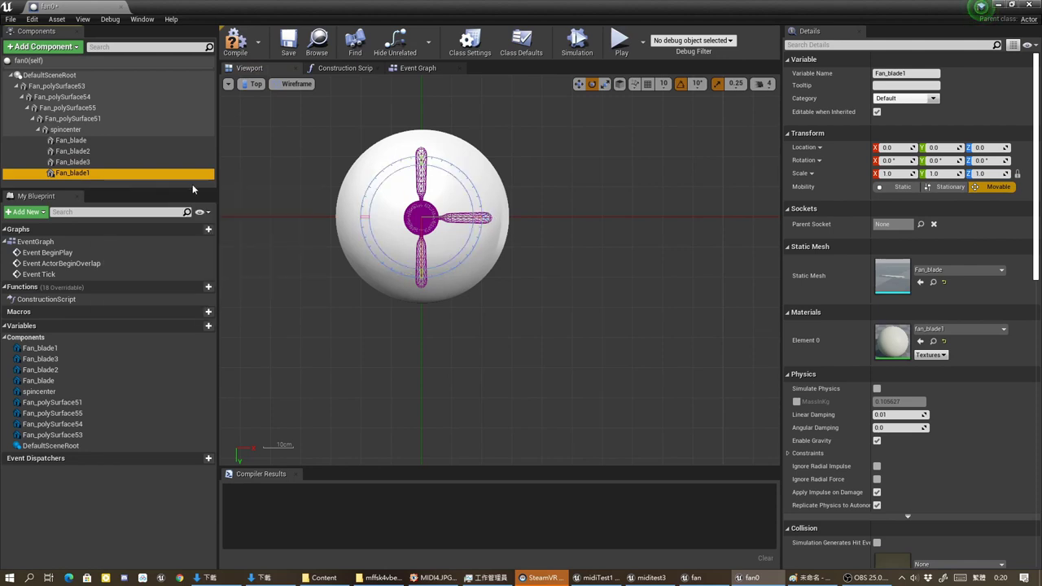
pyautogui.moveTo(481, 196); pyautogui.dragTo(444, 151)
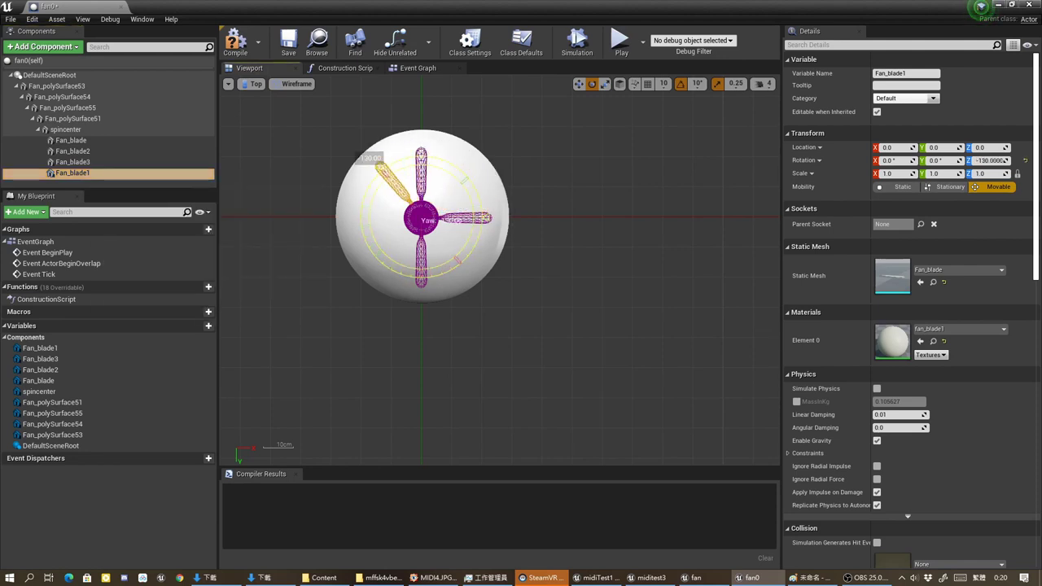
# Compile fan0 and return the viewport to the Perspective lit view
pyautogui.click(237, 41)
pyautogui.click(288, 41)
pyautogui.click(350, 69)
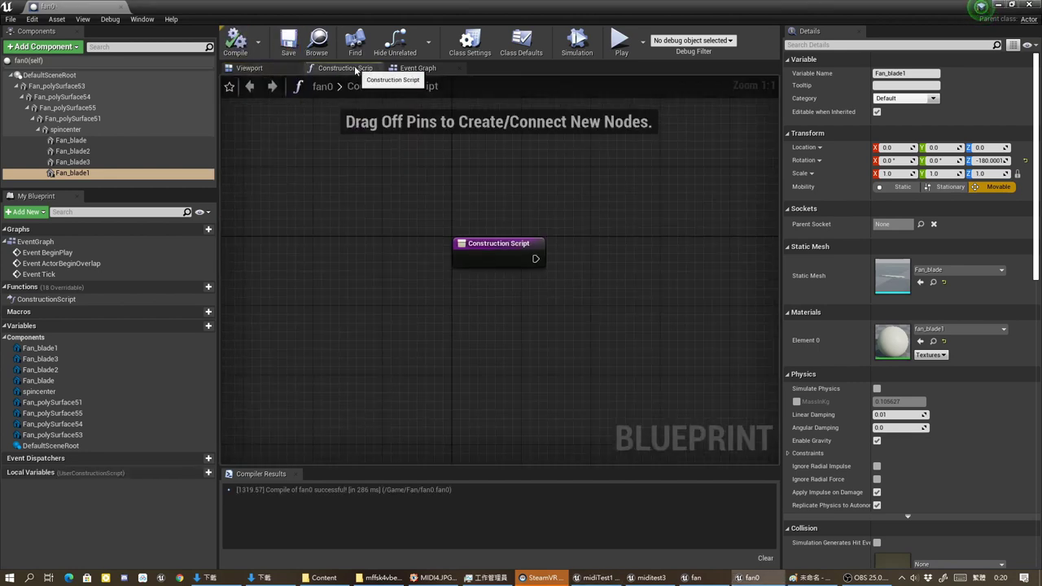
pyautogui.click(259, 68)
pyautogui.click(255, 84)
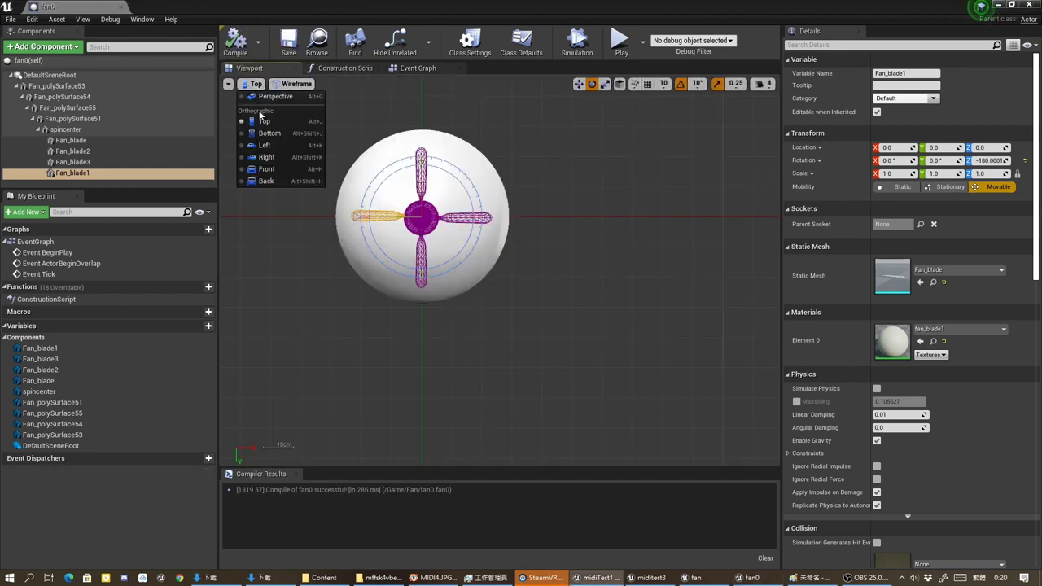
pyautogui.click(262, 97)
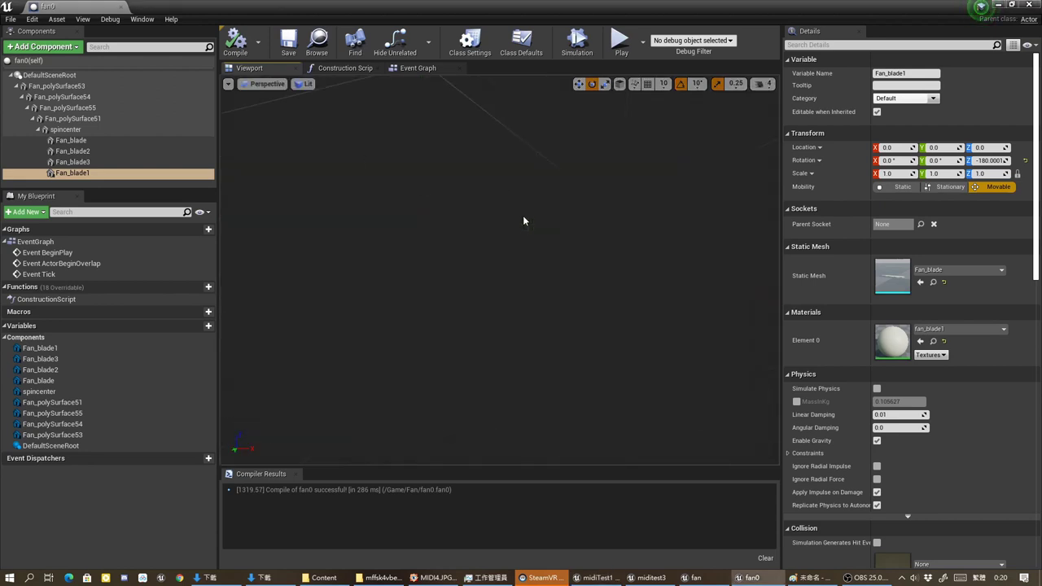
pyautogui.moveTo(523, 215); pyautogui.dragTo(522, 215, button='right')
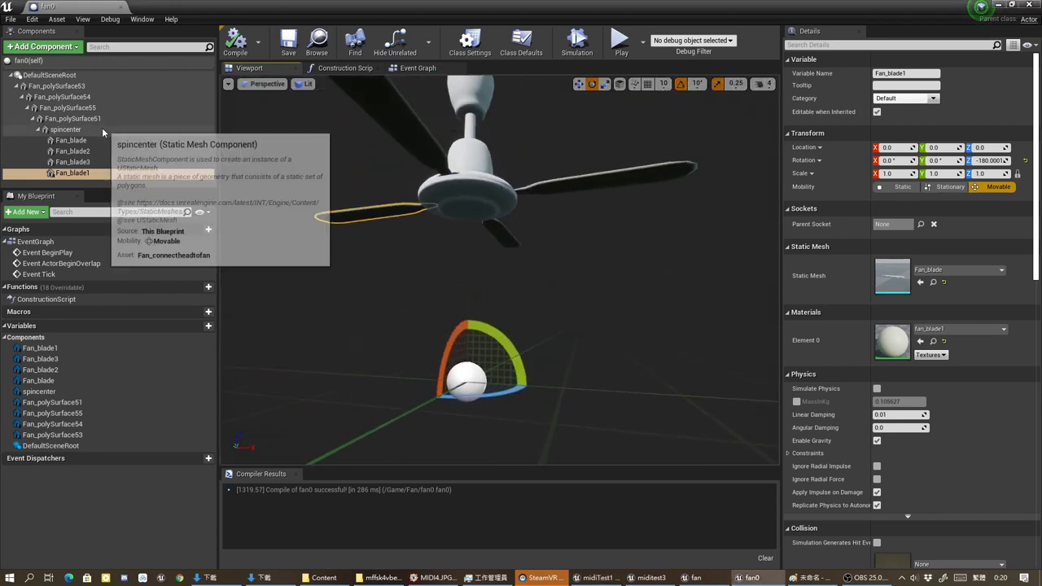
# Reset spincenter's Z rotation to 0, recompile, and show the Event Graph
pyautogui.click(130, 128)
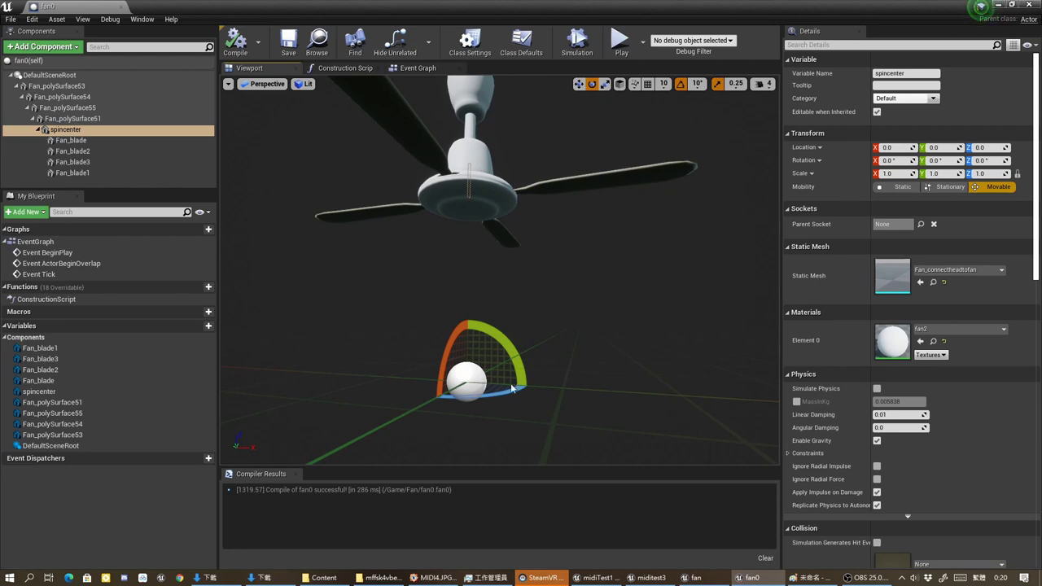
pyautogui.moveTo(512, 389); pyautogui.dragTo(537, 391)
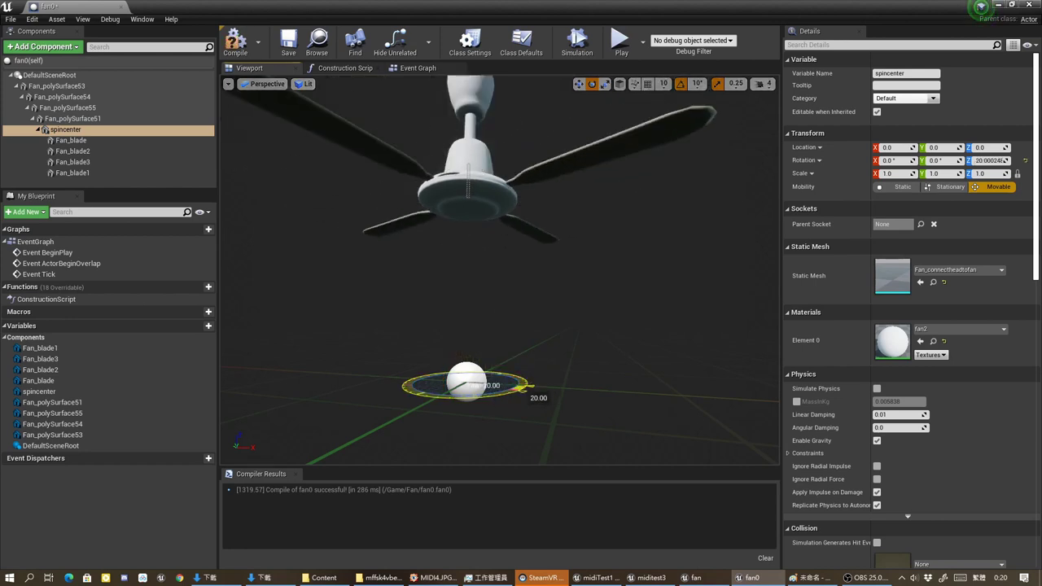
pyautogui.click(1025, 160)
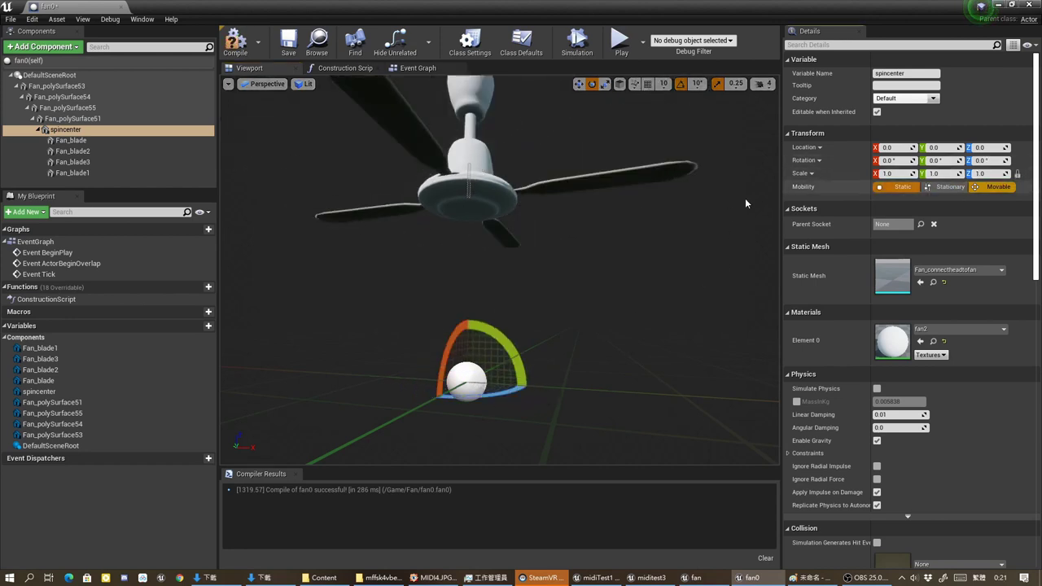
pyautogui.click(234, 45)
pyautogui.click(417, 68)
# Delete the ActorBeginOverlap and Tick event nodes, leaving BeginPlay
pyautogui.moveTo(545, 230); pyautogui.dragTo(327, 398)
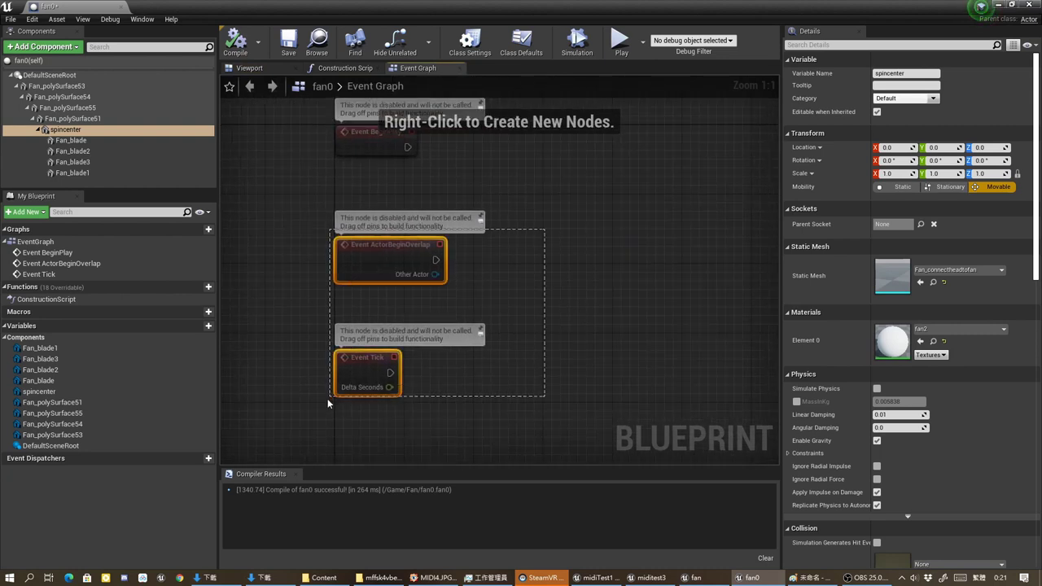
pyautogui.press('Delete')
pyautogui.moveTo(492, 201); pyautogui.dragTo(428, 283, button='right')
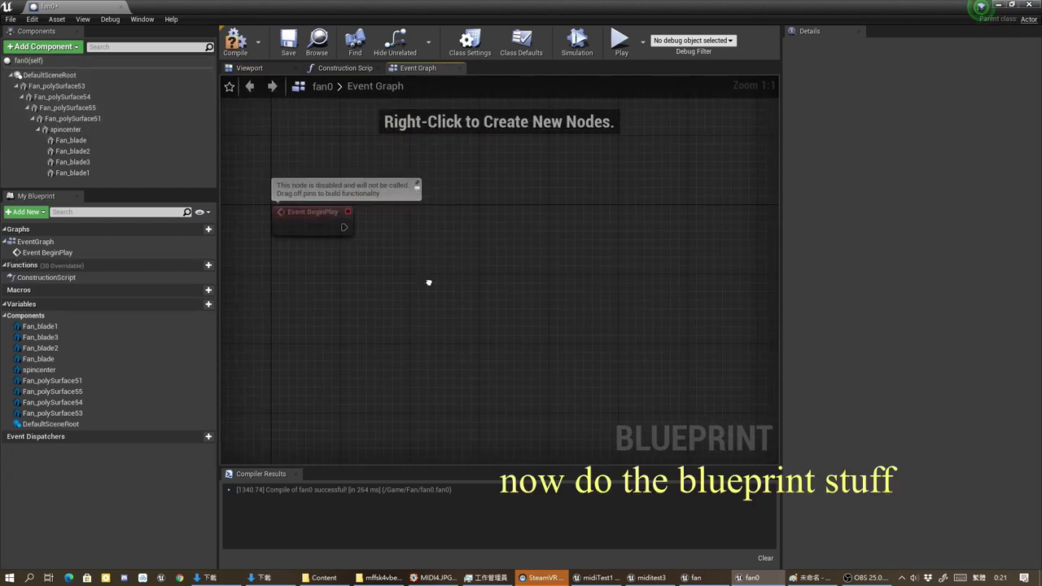
pyautogui.click(981, 7)
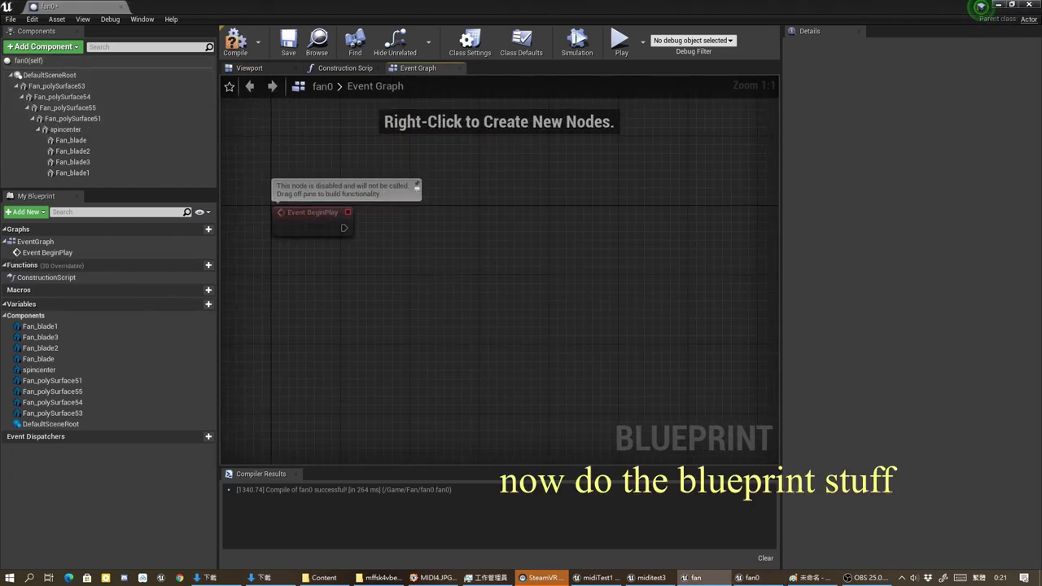
pyautogui.moveTo(589, 272); pyautogui.dragTo(540, 262, button='right')
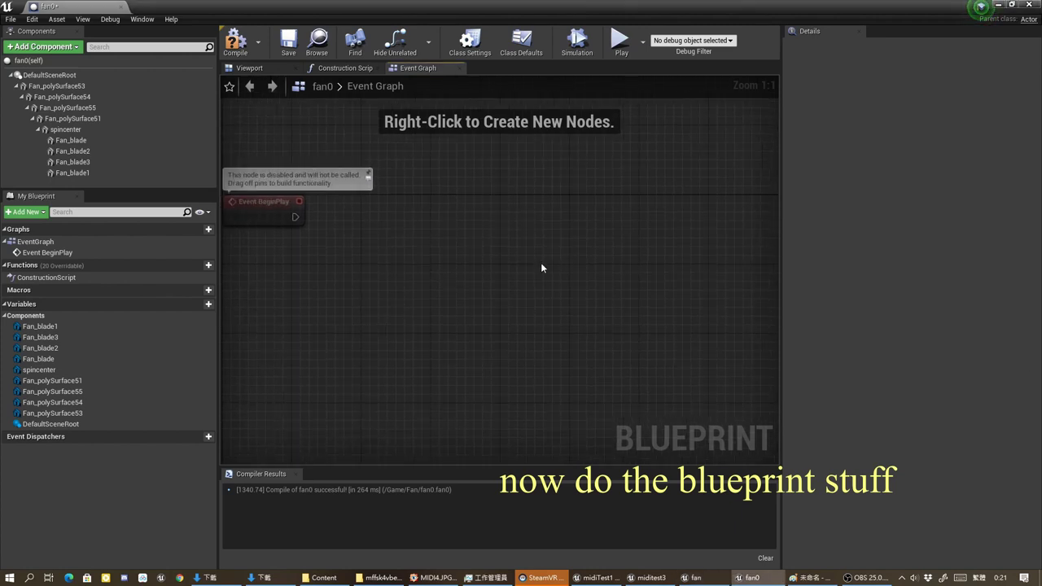
pyautogui.moveTo(295, 216)
pyautogui.mouseDown()
pyautogui.moveTo(485, 218)
pyautogui.moveTo(473, 220)
pyautogui.mouseUp()
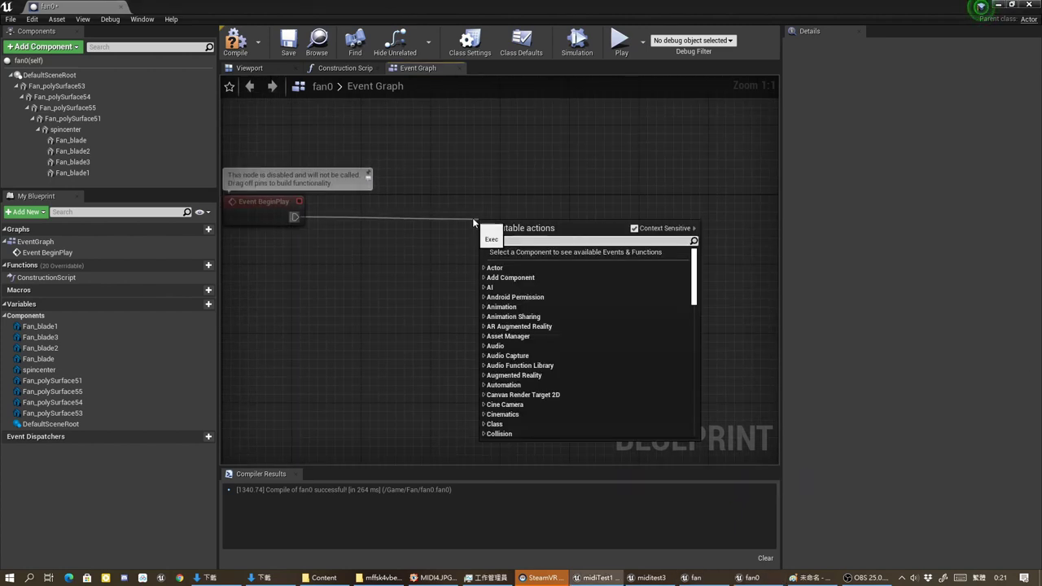
pyautogui.click(386, 302)
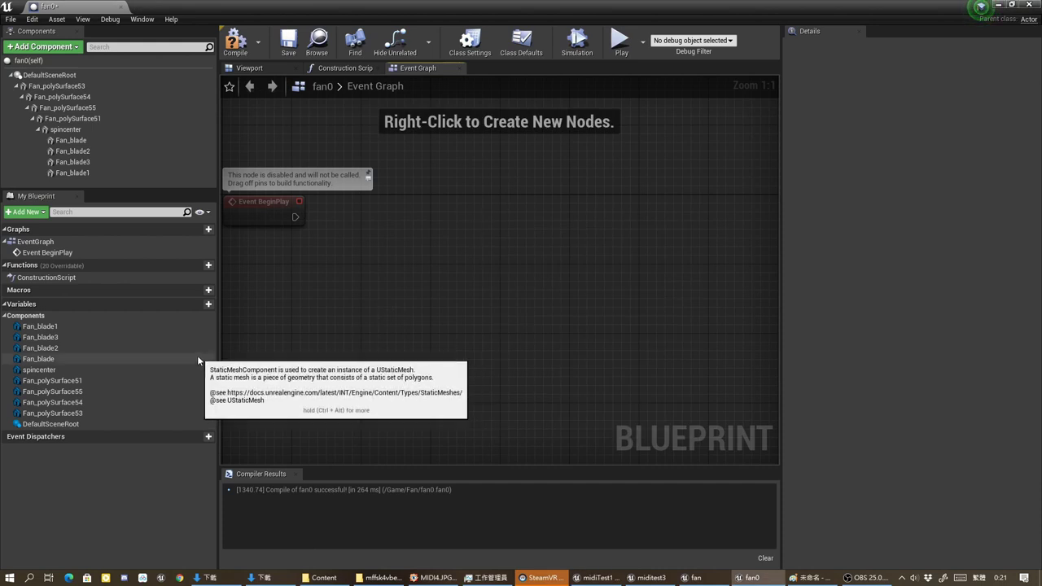
# Add a Rotator variable rot and place its SET node after BeginPlay
pyautogui.click(209, 303)
pyautogui.write('ro')
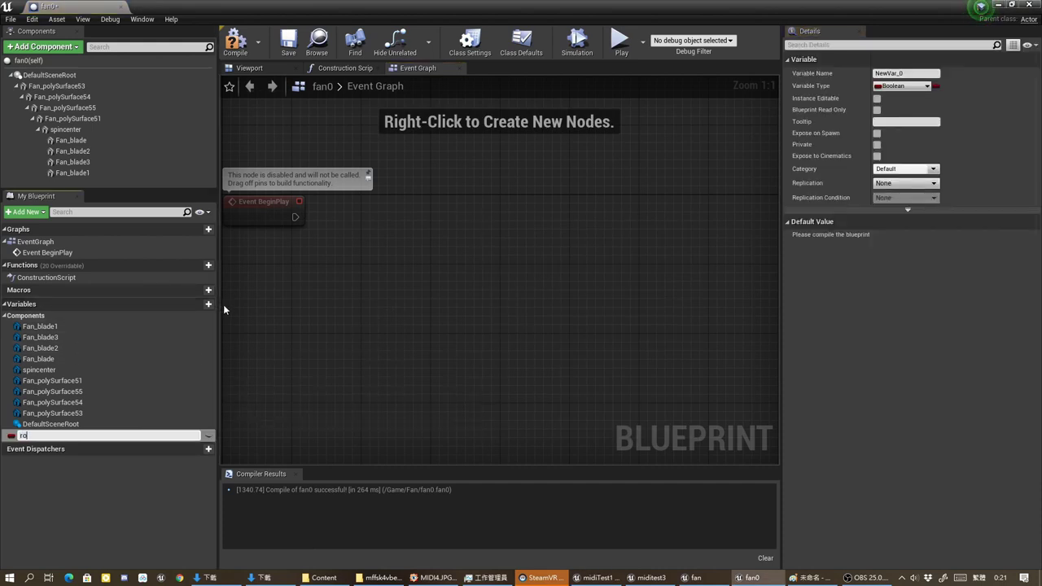
pyautogui.write('t')
pyautogui.press('Return')
pyautogui.click(915, 87)
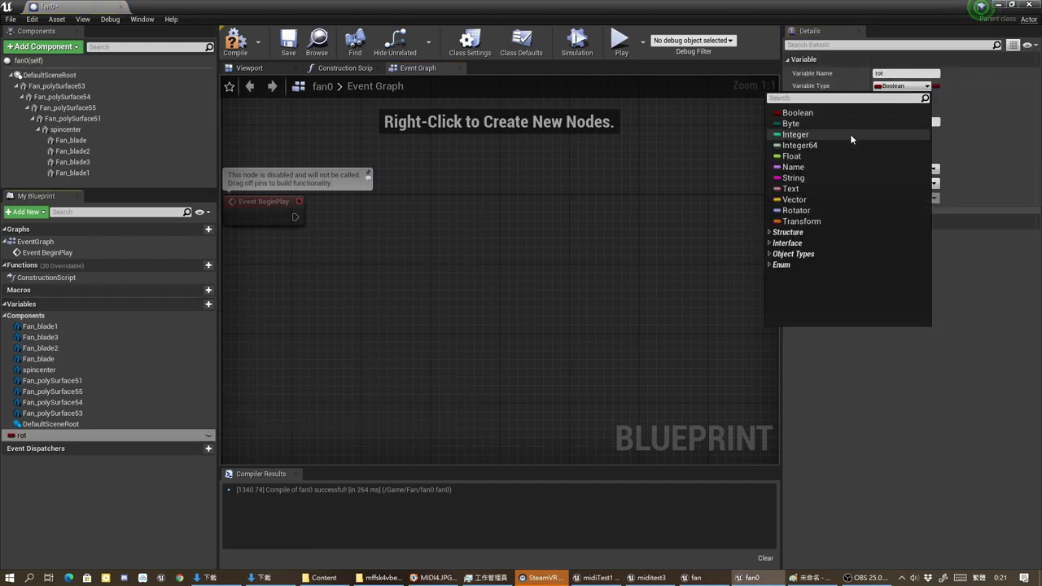
pyautogui.click(822, 210)
pyautogui.moveTo(106, 436); pyautogui.dragTo(313, 285)
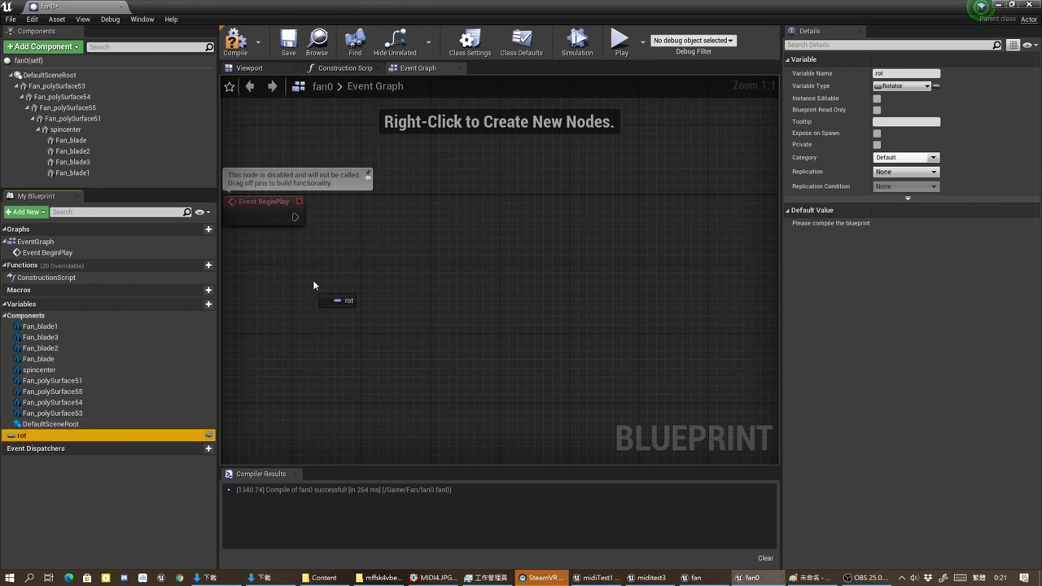
pyautogui.moveTo(300, 218); pyautogui.dragTo(296, 217)
# Search the node actions for a get world rotation node, without adding one
pyautogui.moveTo(275, 334); pyautogui.dragTo(407, 304, button='right')
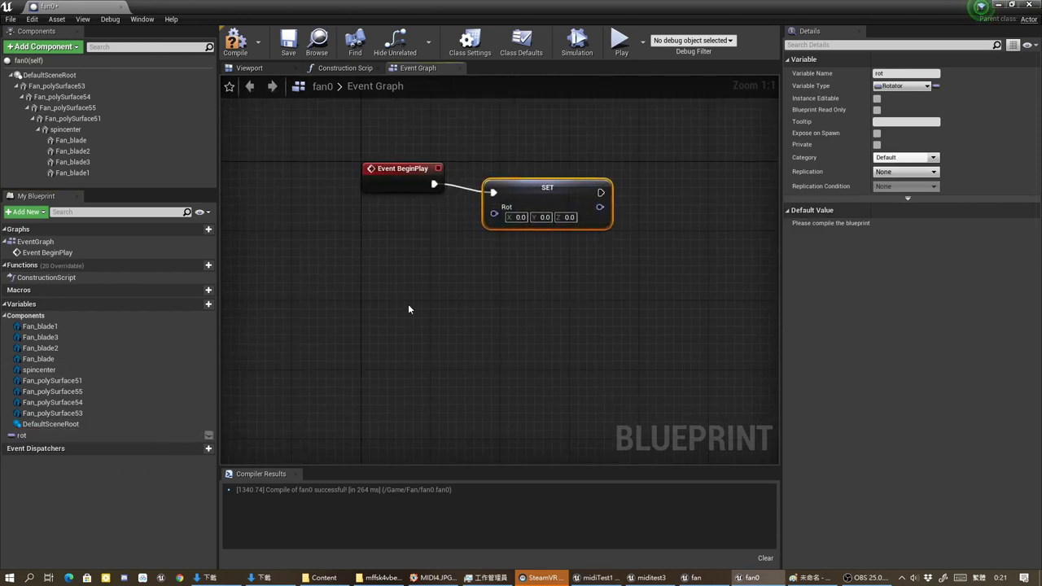
pyautogui.rightClick(360, 240)
pyautogui.write('get wor')
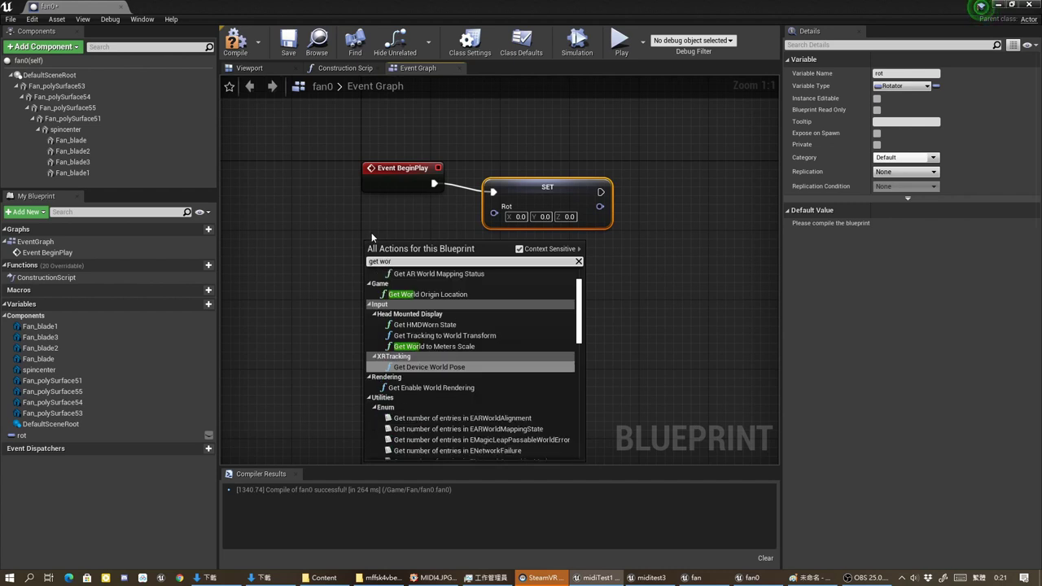
pyautogui.press('BackSpace')
pyautogui.press('BackSpace')
pyautogui.press('BackSpace')
pyautogui.write('rot')
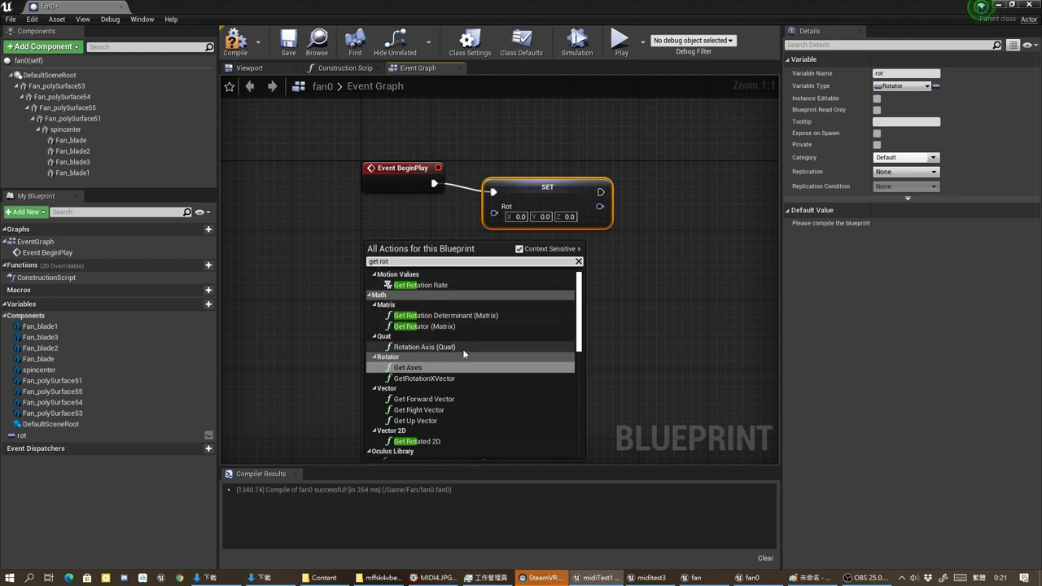
pyautogui.scroll(-3, 459, 416)
pyautogui.scroll(-3, 475, 413)
pyautogui.scroll(-3, 475, 410)
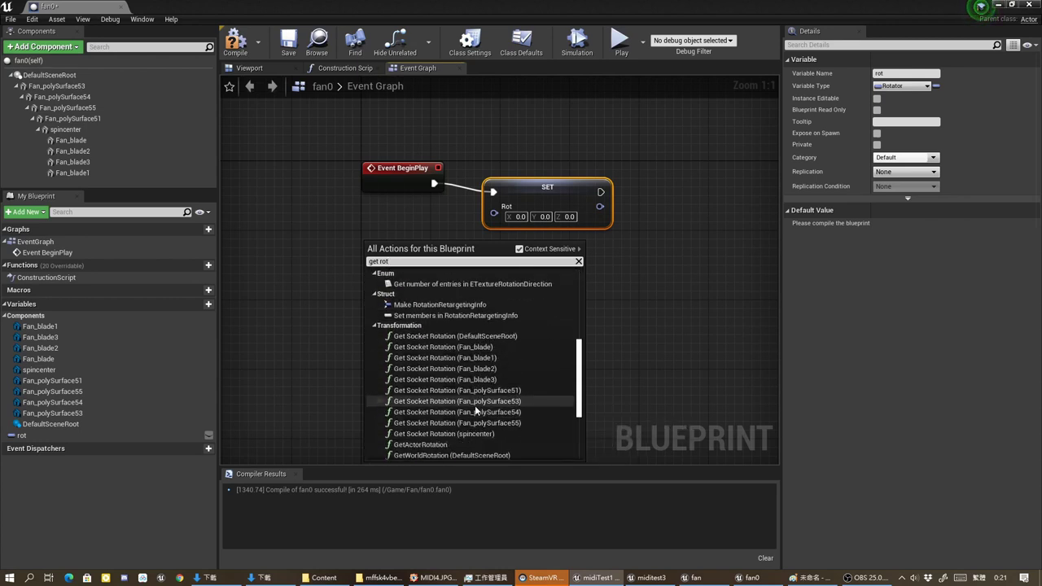
pyautogui.scroll(-2, 472, 406)
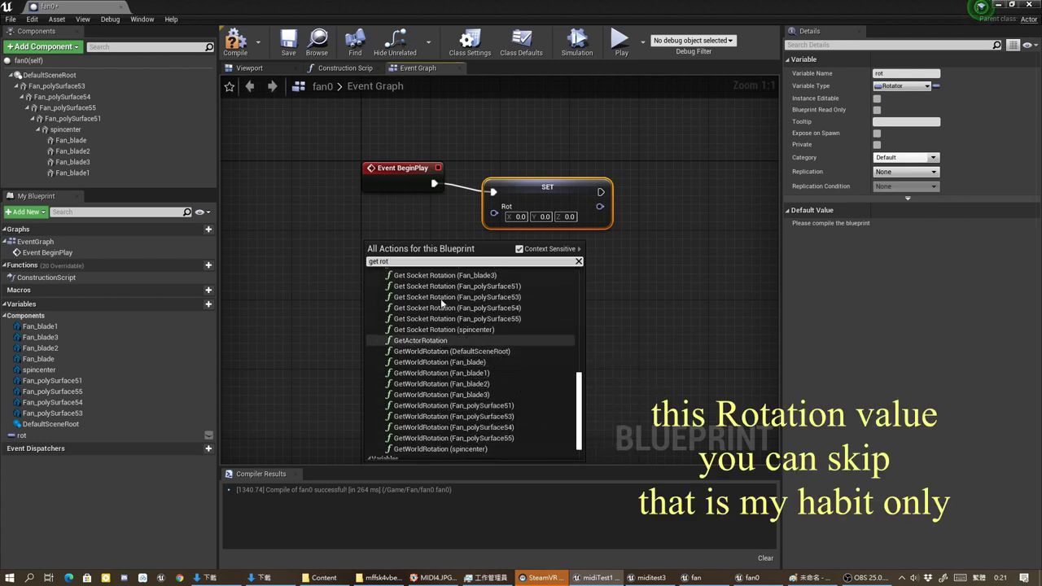
pyautogui.click(427, 254)
# Wire spincenter's GetWorldRotation into the rot SET node
pyautogui.moveTo(65, 130)
pyautogui.mouseDown()
pyautogui.moveTo(316, 268)
pyautogui.moveTo(448, 327)
pyautogui.mouseUp()
pyautogui.write('get')
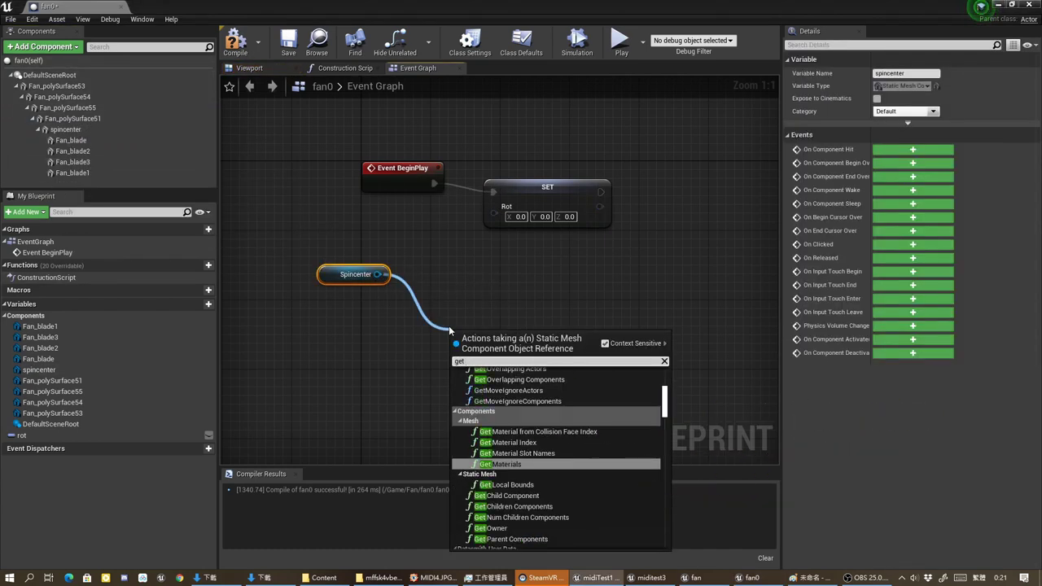
pyautogui.write(' rot')
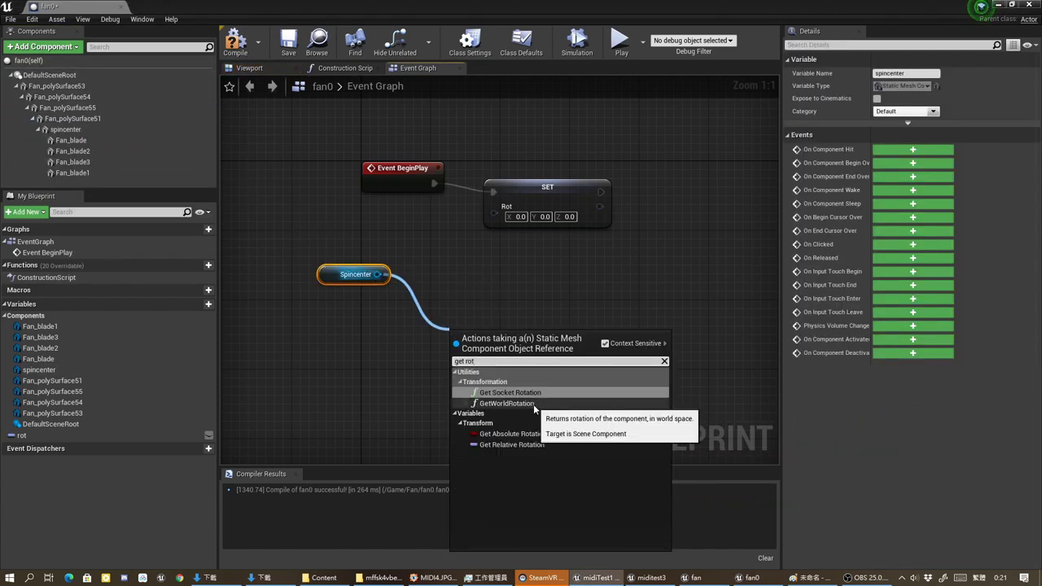
pyautogui.press('Down')
pyautogui.press('Down')
pyautogui.click(522, 403)
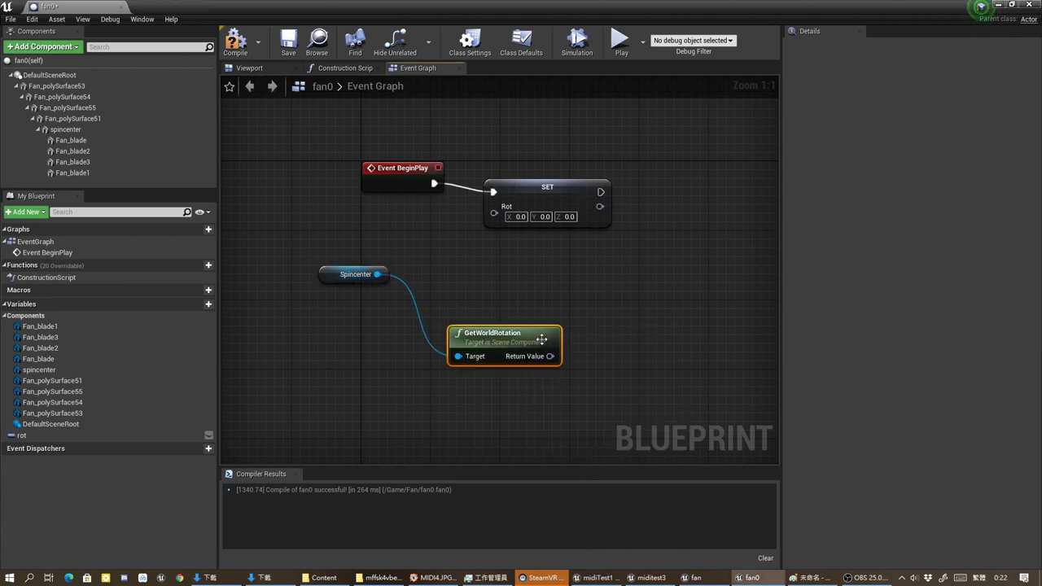
pyautogui.moveTo(555, 356); pyautogui.dragTo(493, 211)
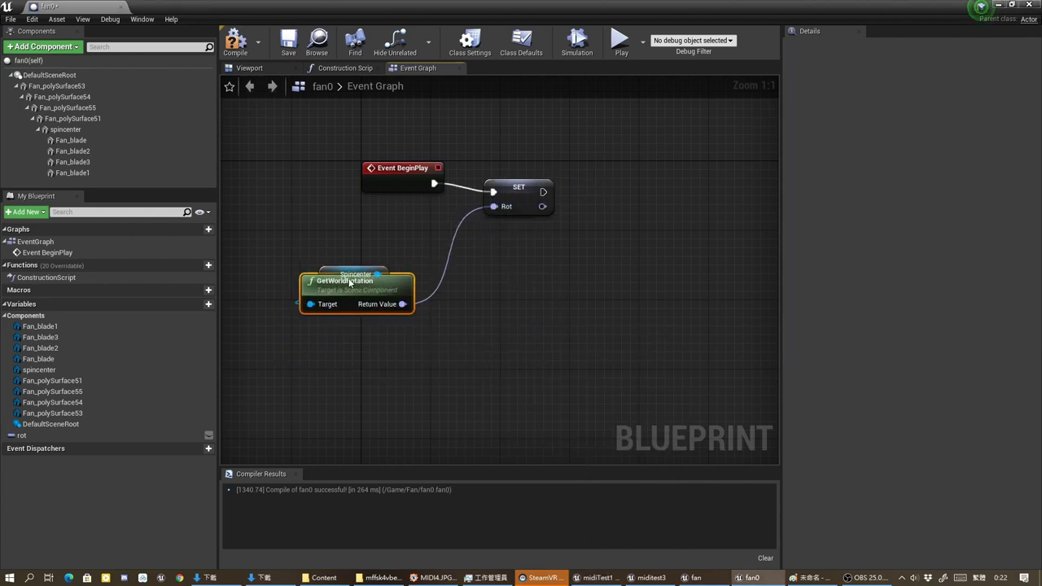
pyautogui.moveTo(494, 332); pyautogui.dragTo(408, 193)
pyautogui.moveTo(536, 276); pyautogui.dragTo(351, 301, button='right')
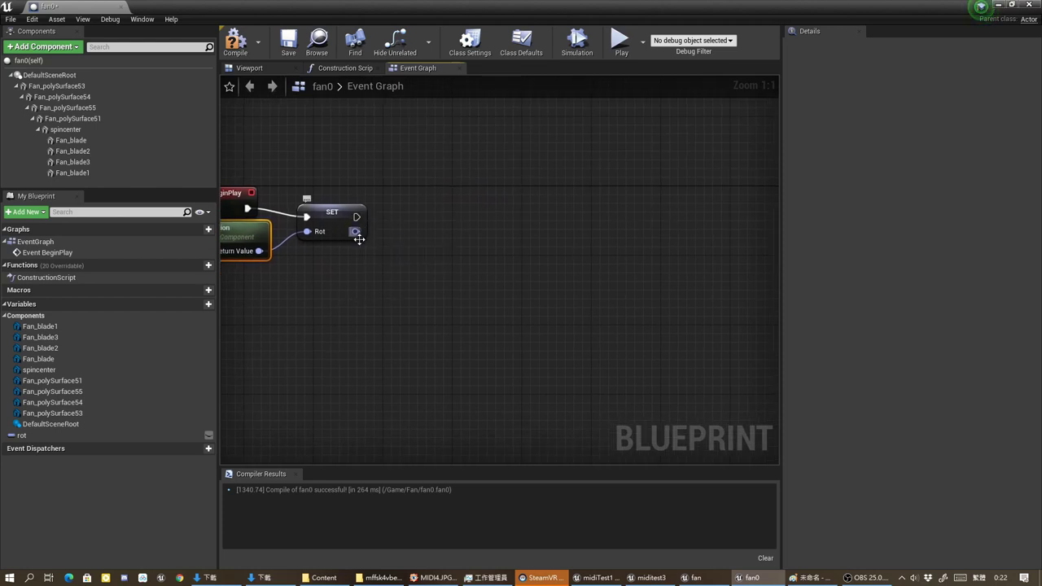
# Add a Create MIDIDevice Controller node after SET with Device ID 1
pyautogui.moveTo(425, 235); pyautogui.dragTo(484, 214)
pyautogui.press('Escape')
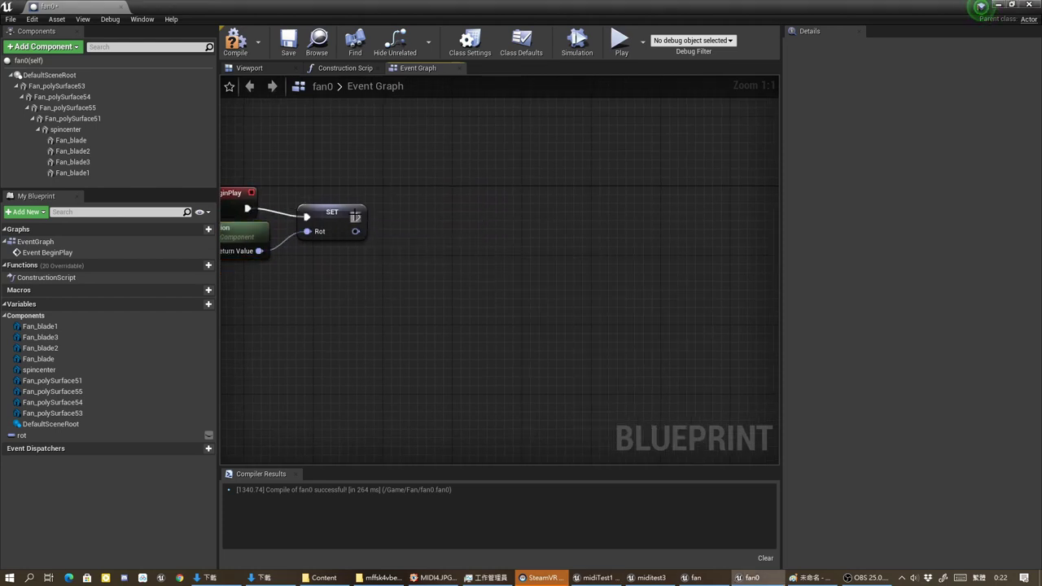
pyautogui.moveTo(356, 216); pyautogui.dragTo(502, 207)
pyautogui.write('create')
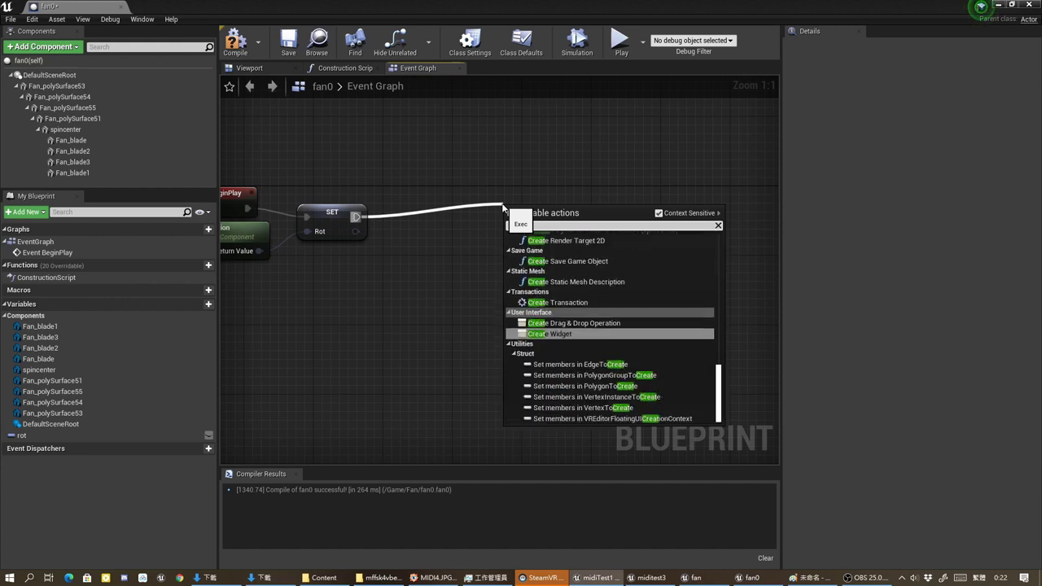
pyautogui.write(' mi')
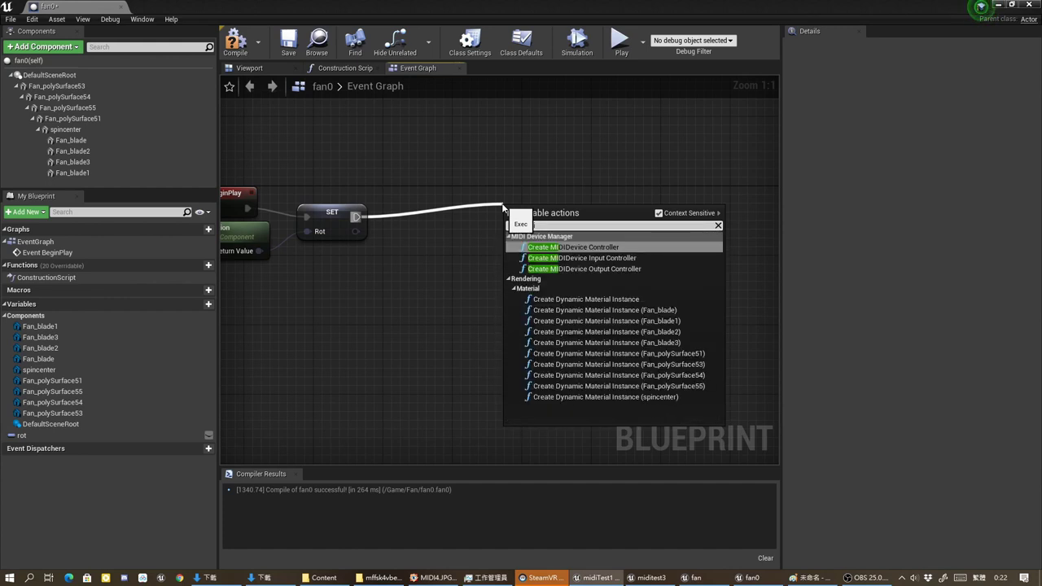
pyautogui.write('d')
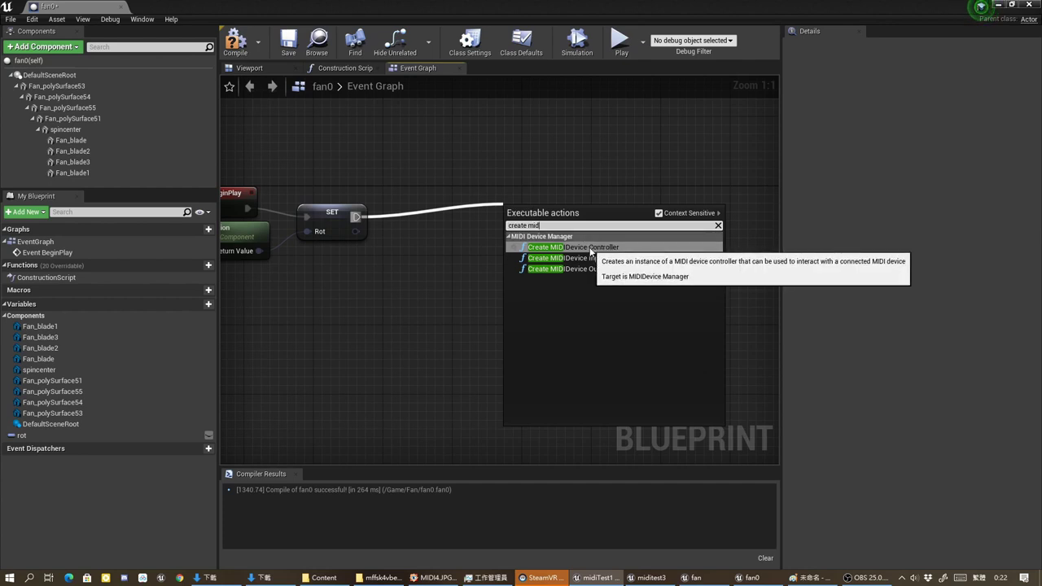
pyautogui.click(590, 254)
pyautogui.moveTo(568, 209); pyautogui.dragTo(453, 206)
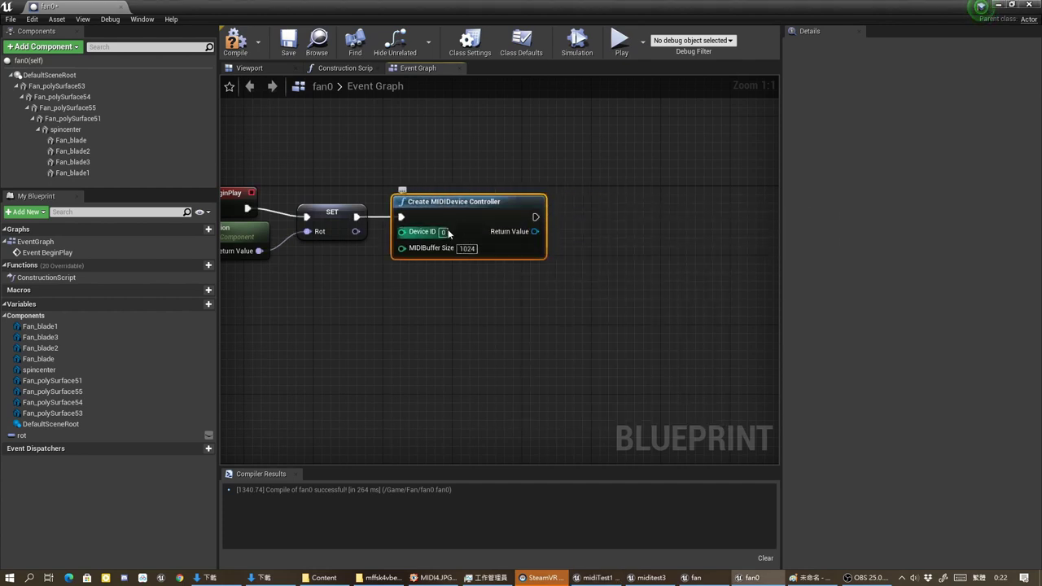
pyautogui.click(430, 300)
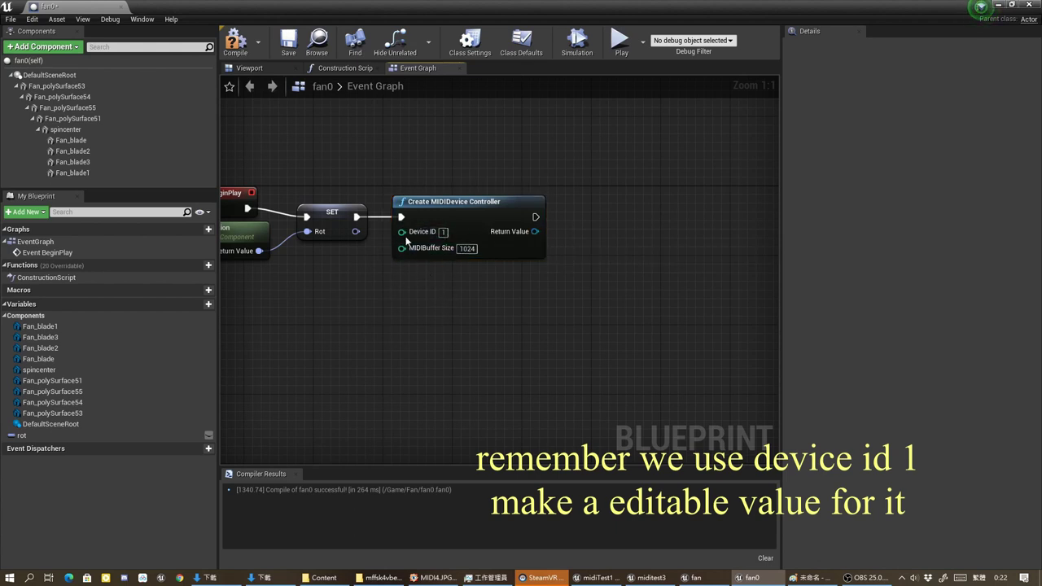
# Promote Device ID to instance-editable variable midiDEV, then drag out from Return Value
pyautogui.moveTo(401, 231); pyautogui.dragTo(348, 314)
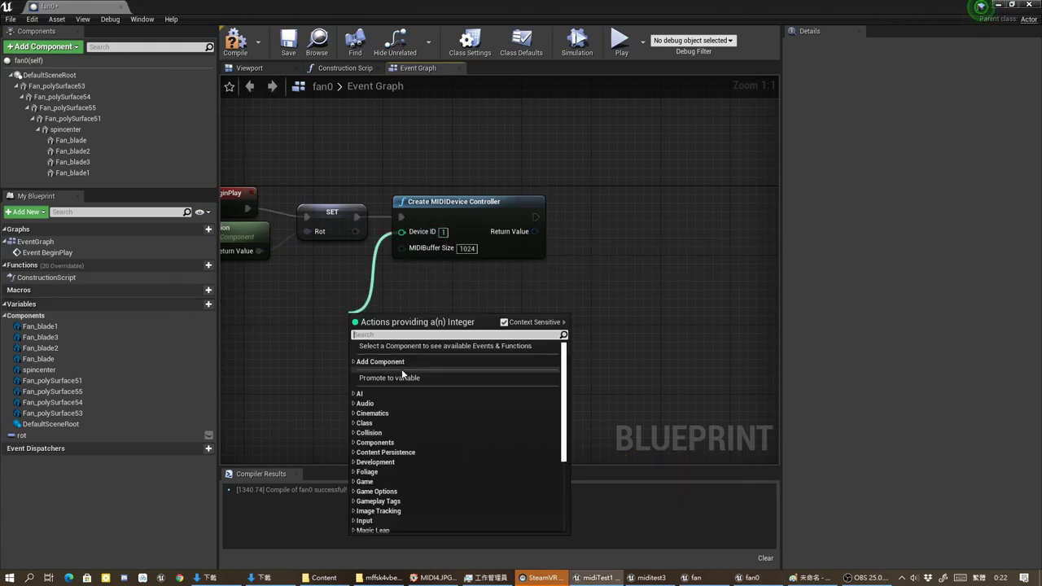
pyautogui.click(402, 379)
pyautogui.write('midiDEV')
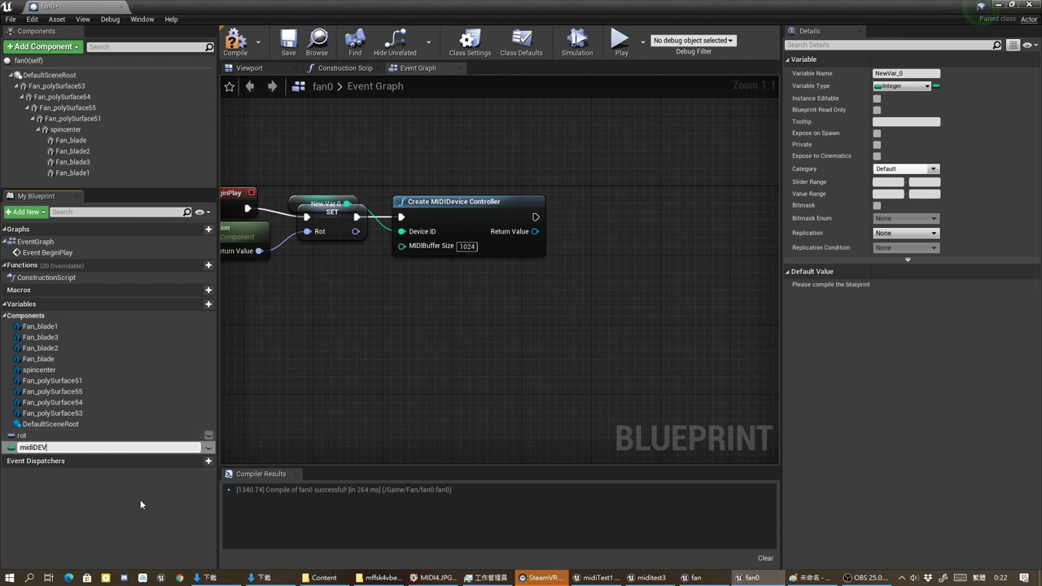
pyautogui.press('Return')
pyautogui.click(208, 447)
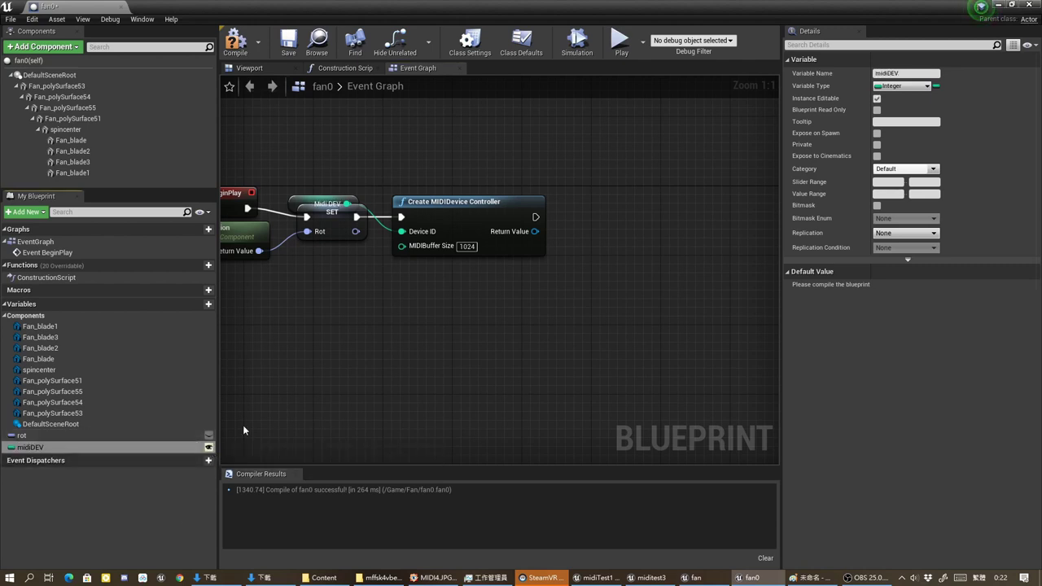
pyautogui.click(235, 41)
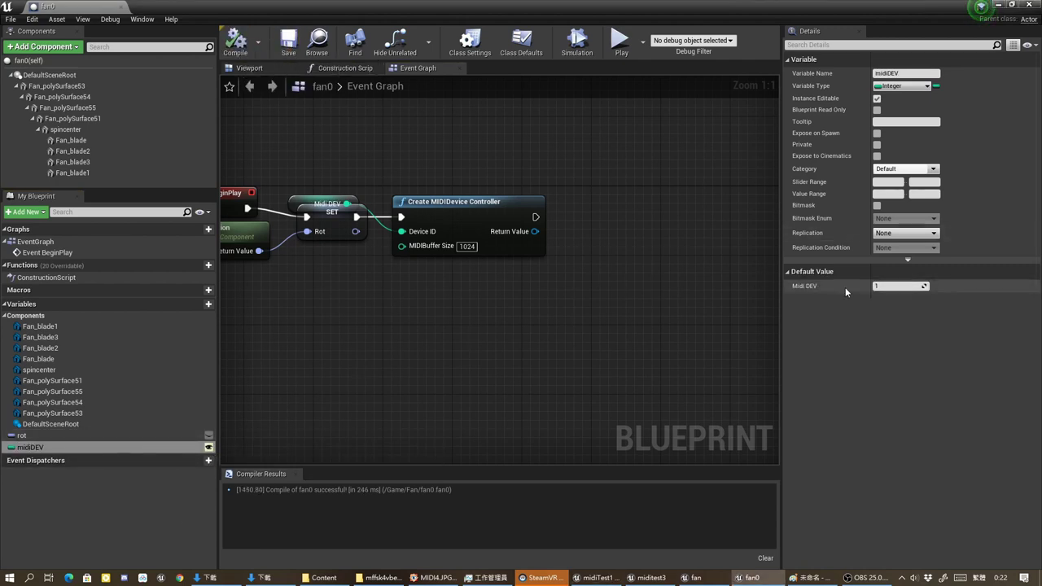
pyautogui.moveTo(327, 204); pyautogui.dragTo(350, 258)
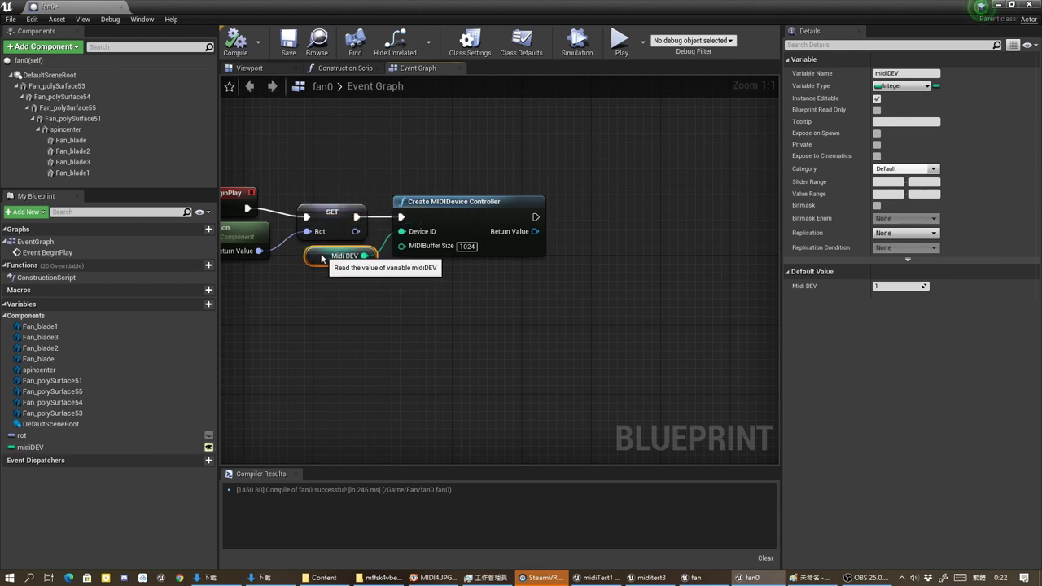
pyautogui.moveTo(582, 326)
pyautogui.mouseDown(button='right')
pyautogui.moveTo(469, 362)
pyautogui.moveTo(456, 341)
pyautogui.mouseUp(button='right')
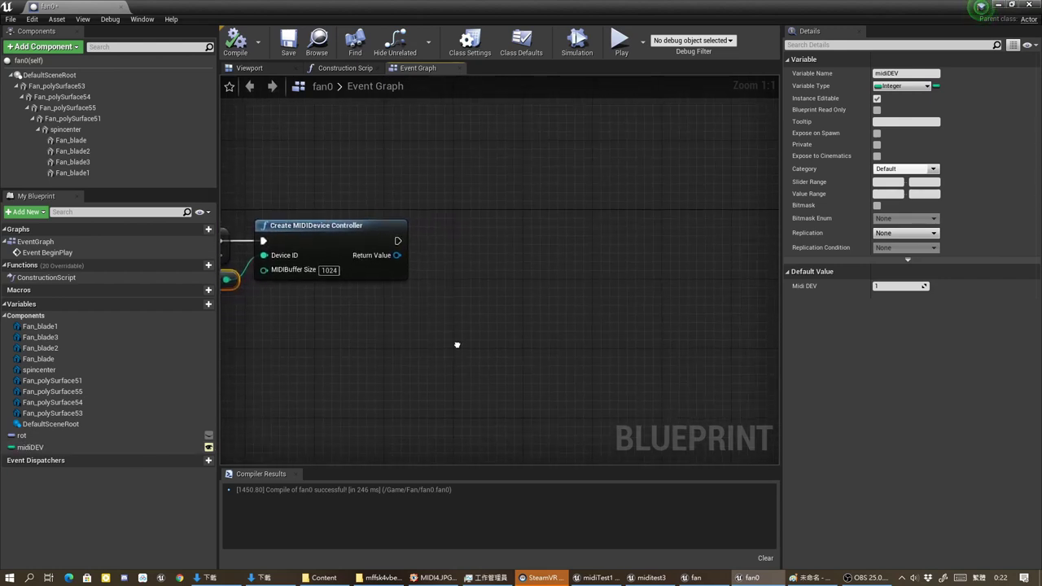
pyautogui.moveTo(394, 256); pyautogui.dragTo(514, 254)
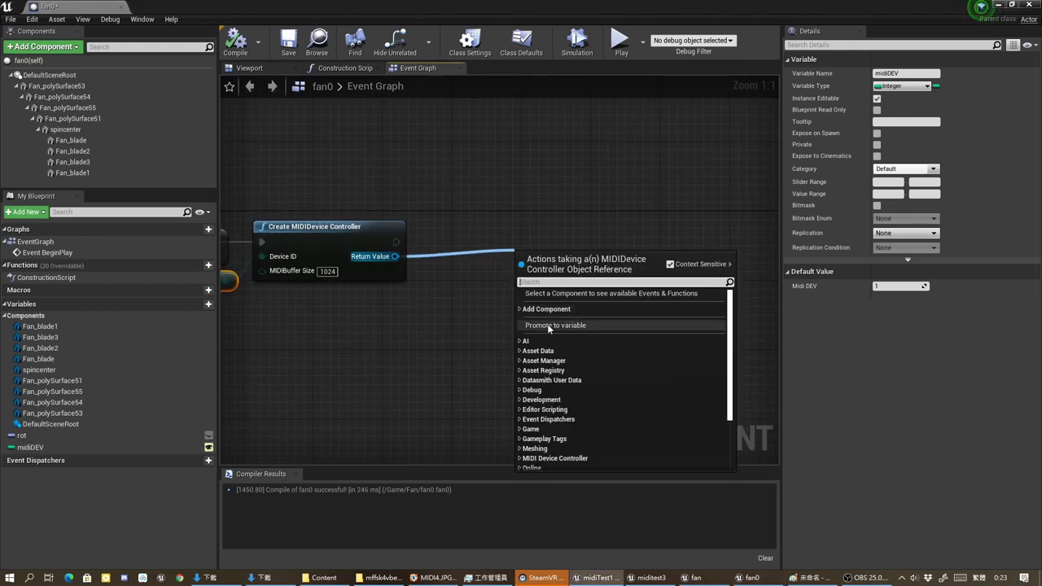
# Promote the controller's Return Value to a variable named MidicontrollerXX
pyautogui.click(569, 325)
pyautogui.click(856, 75)
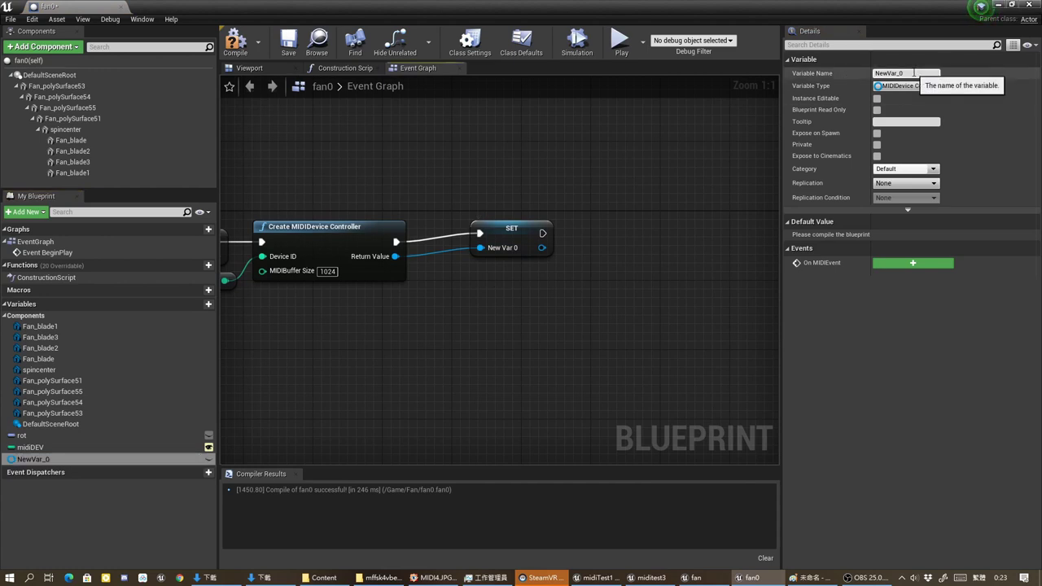
pyautogui.write('MM')
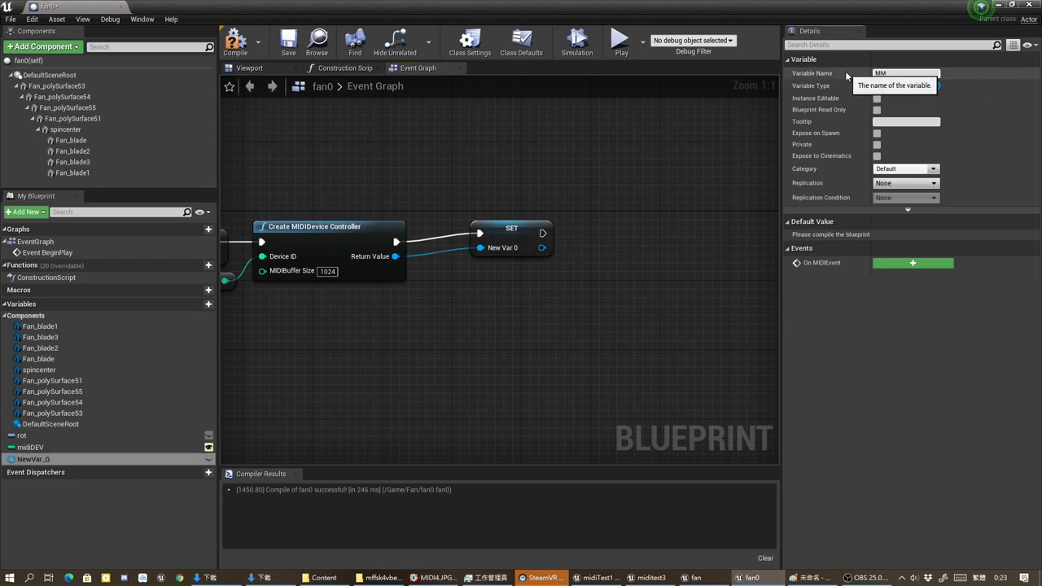
pyautogui.press('BackSpace')
pyautogui.write('idic')
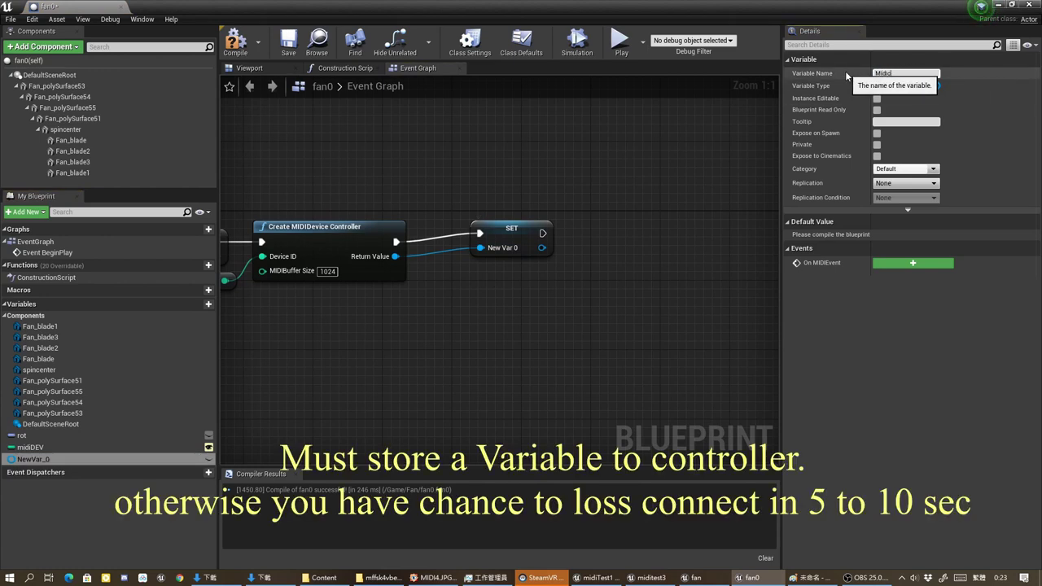
pyautogui.write('ontroller')
pyautogui.press('Return')
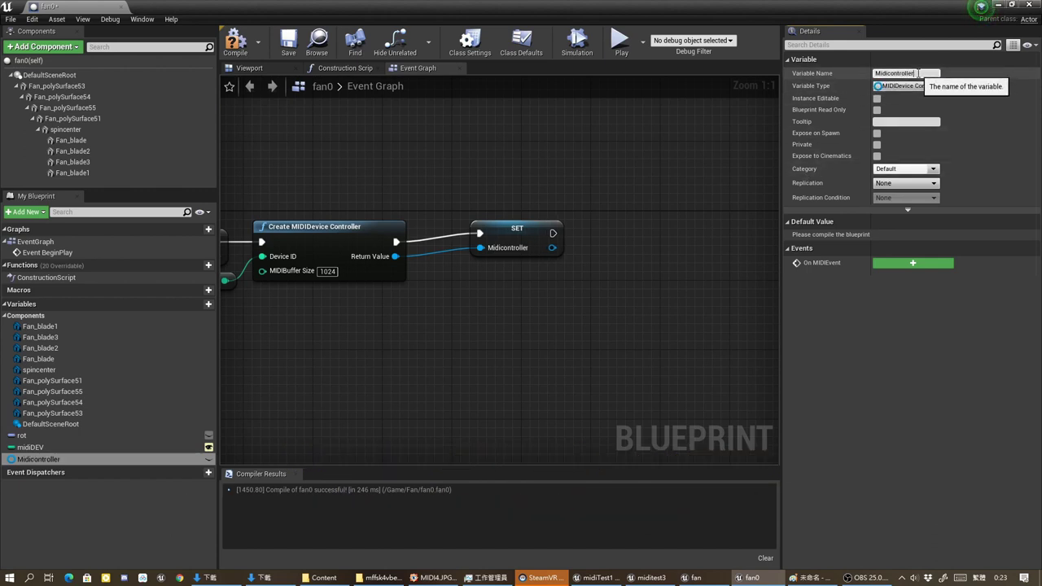
pyautogui.click(587, 325)
pyautogui.moveTo(531, 271); pyautogui.dragTo(515, 308, button='right')
pyautogui.moveTo(496, 270); pyautogui.dragTo(434, 275)
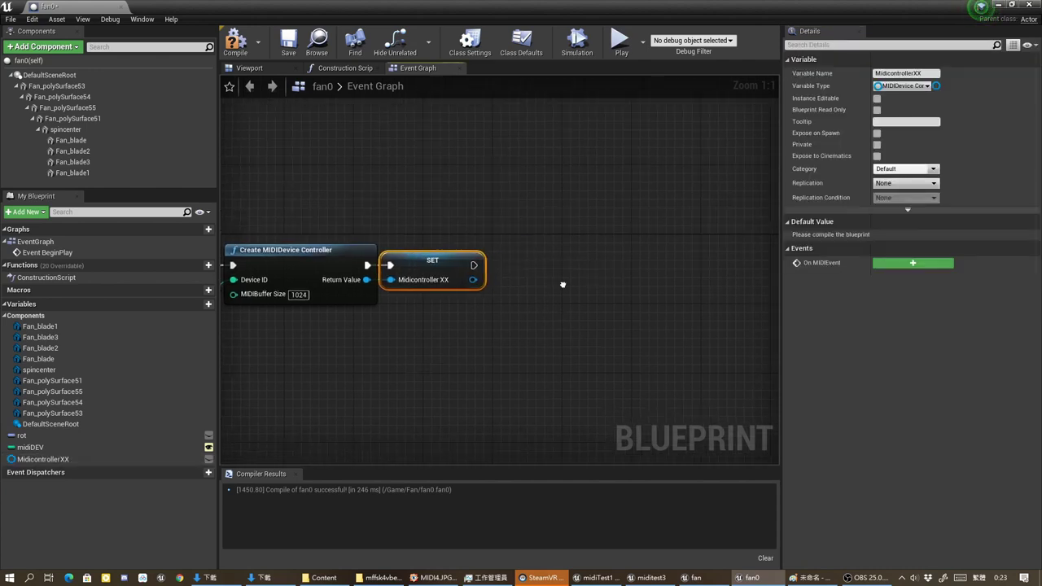
# Add a Bind Event to On MIDIEvent node from the MidicontrollerXX SET
pyautogui.moveTo(434, 275); pyautogui.dragTo(326, 201, button='right')
pyautogui.moveTo(377, 221); pyautogui.dragTo(522, 209)
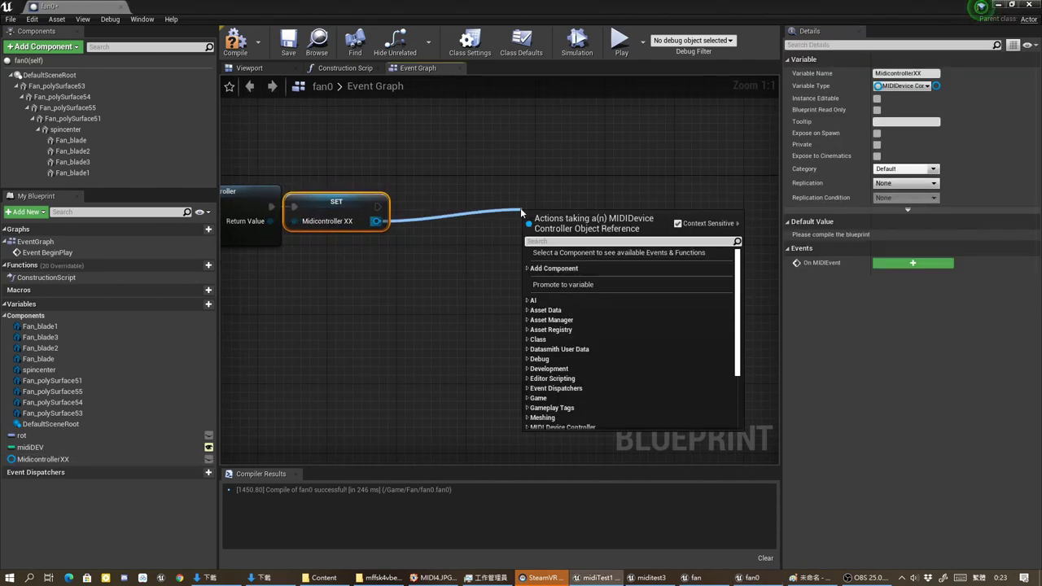
pyautogui.write('bind')
pyautogui.click(598, 268)
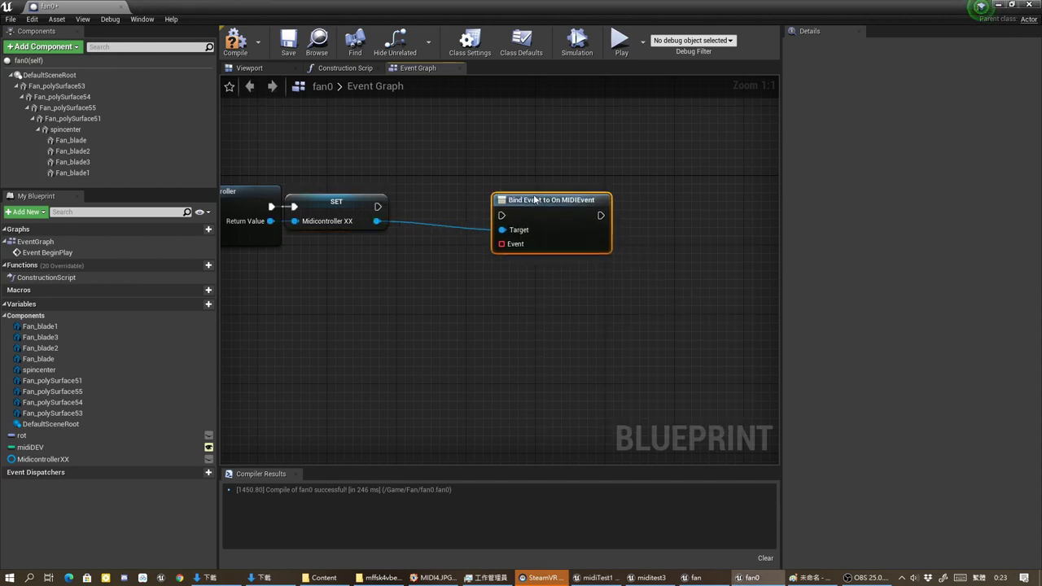
pyautogui.moveTo(589, 255); pyautogui.dragTo(459, 228)
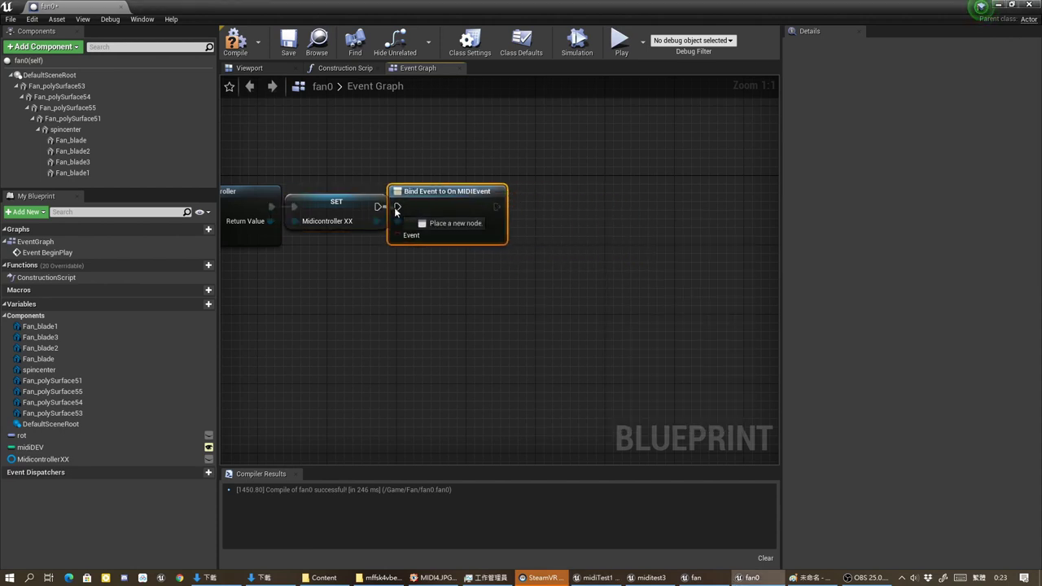
# Bind a new custom event named fanspin, then start adding another variable
pyautogui.moveTo(452, 260); pyautogui.dragTo(616, 199, button='right')
pyautogui.moveTo(560, 175); pyautogui.dragTo(437, 267)
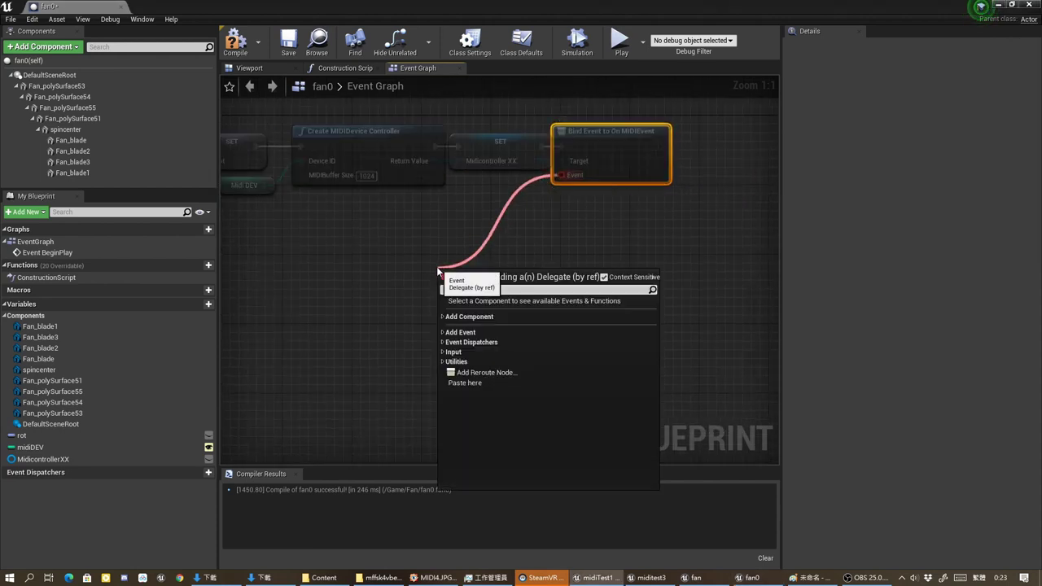
pyautogui.click(460, 332)
pyautogui.click(481, 342)
pyautogui.write('fanspin')
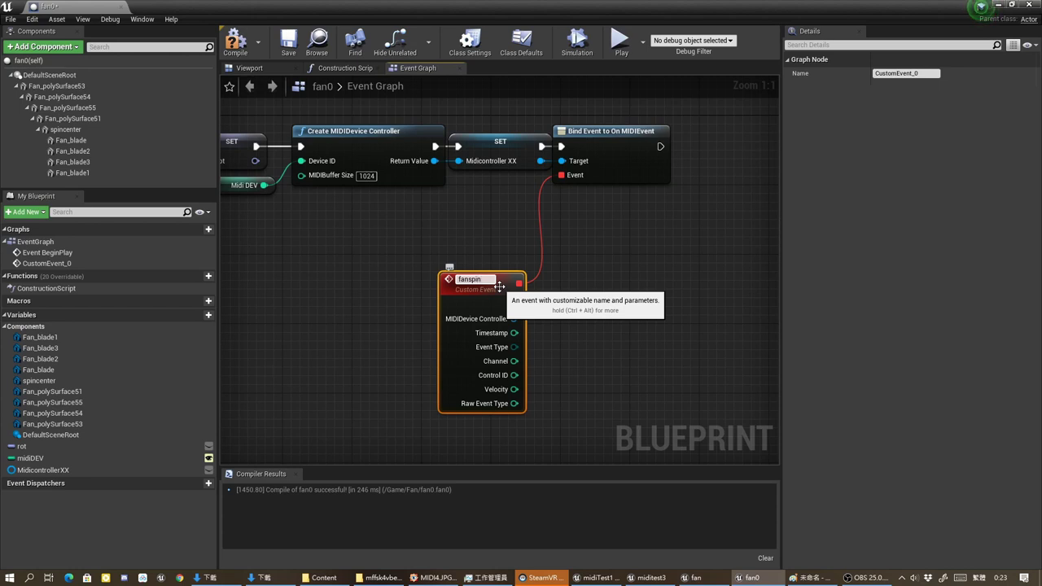
pyautogui.click(573, 298)
pyautogui.moveTo(485, 279); pyautogui.dragTo(488, 209)
pyautogui.moveTo(626, 239)
pyautogui.mouseDown(button='right')
pyautogui.moveTo(412, 209)
pyautogui.moveTo(474, 223)
pyautogui.mouseUp(button='right')
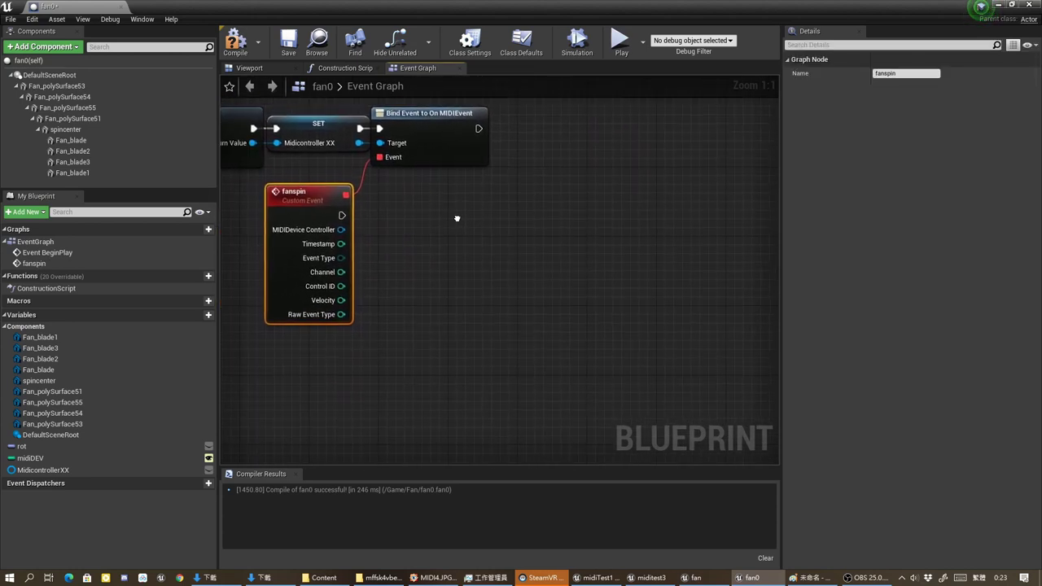
pyautogui.click(203, 316)
pyautogui.write('fa')
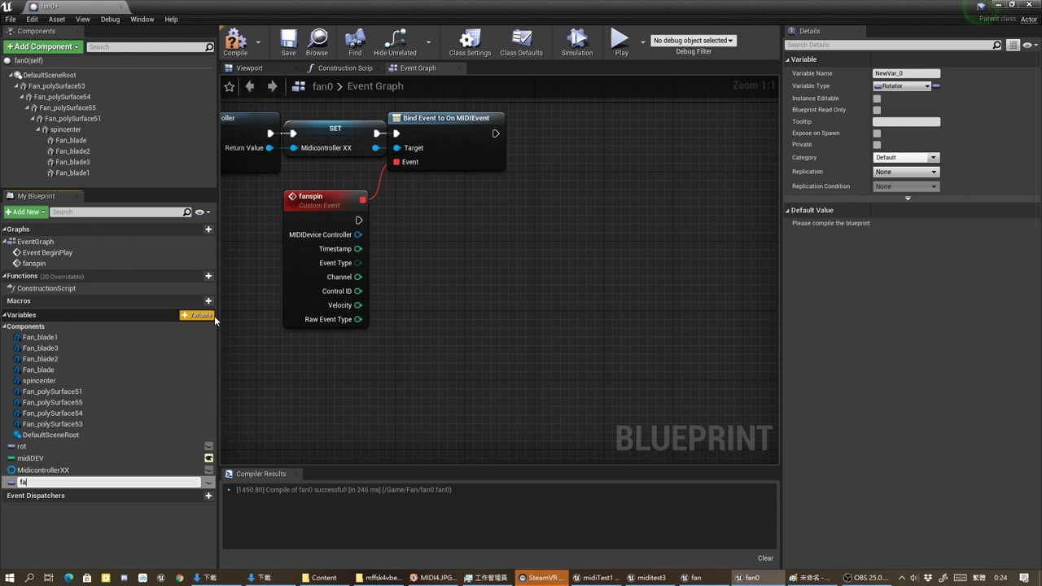
pyautogui.press('BackSpace')
pyautogui.press('BackSpace')
# Name the new variable FanSpeed and make it an Integer
pyautogui.write('Fan')
pyautogui.press('Return')
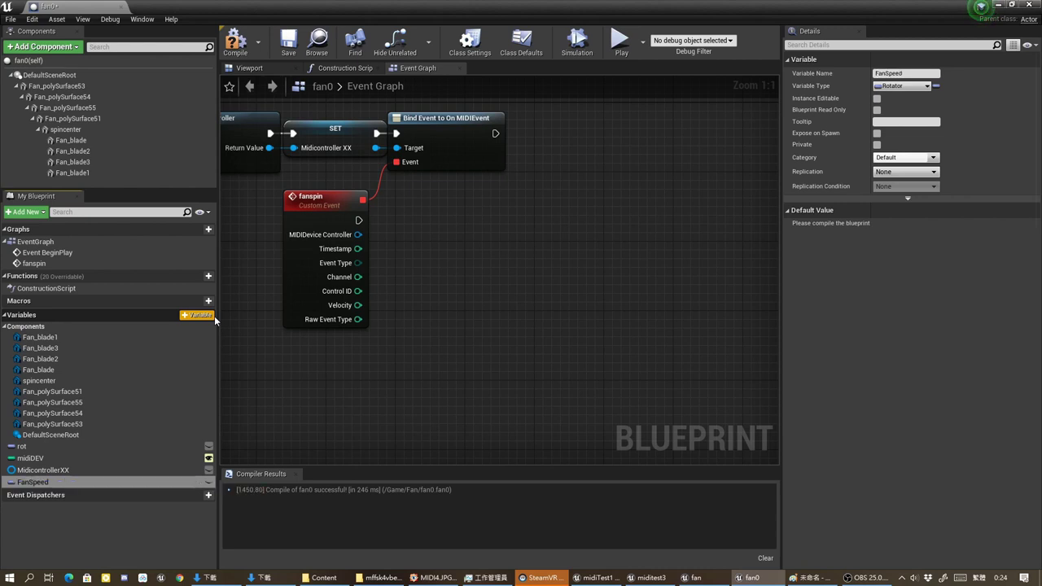
pyautogui.click(902, 85)
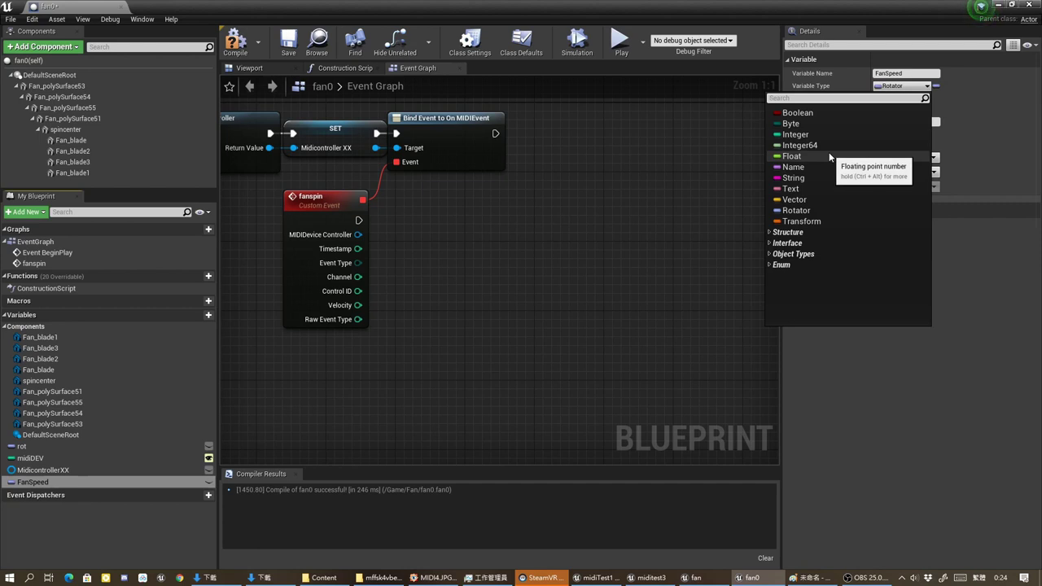
pyautogui.click(830, 135)
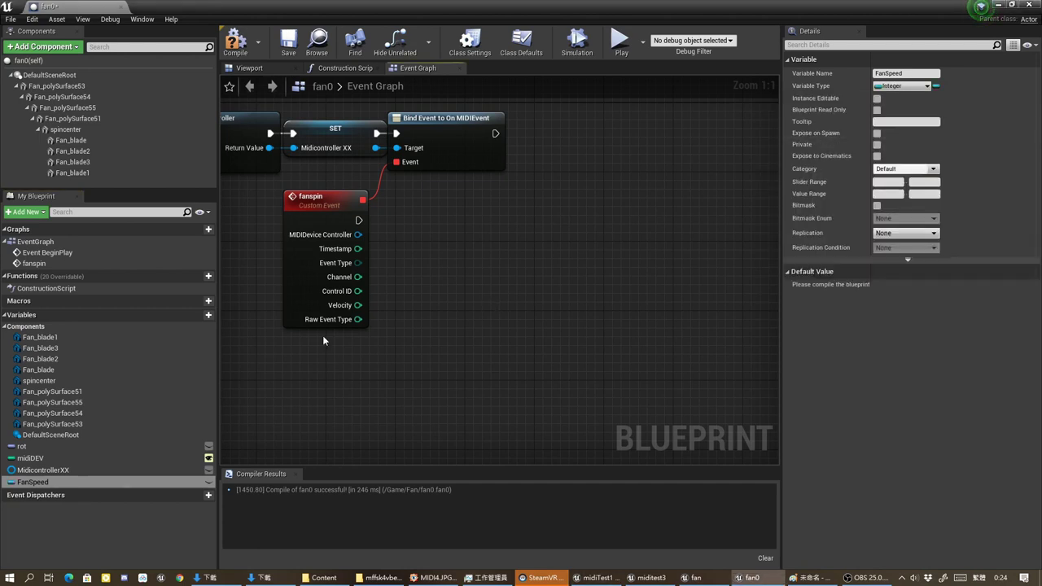
# Add a FanSpeed SET node after fanspin, fed by its Velocity output
pyautogui.moveTo(211, 482); pyautogui.dragTo(99, 481)
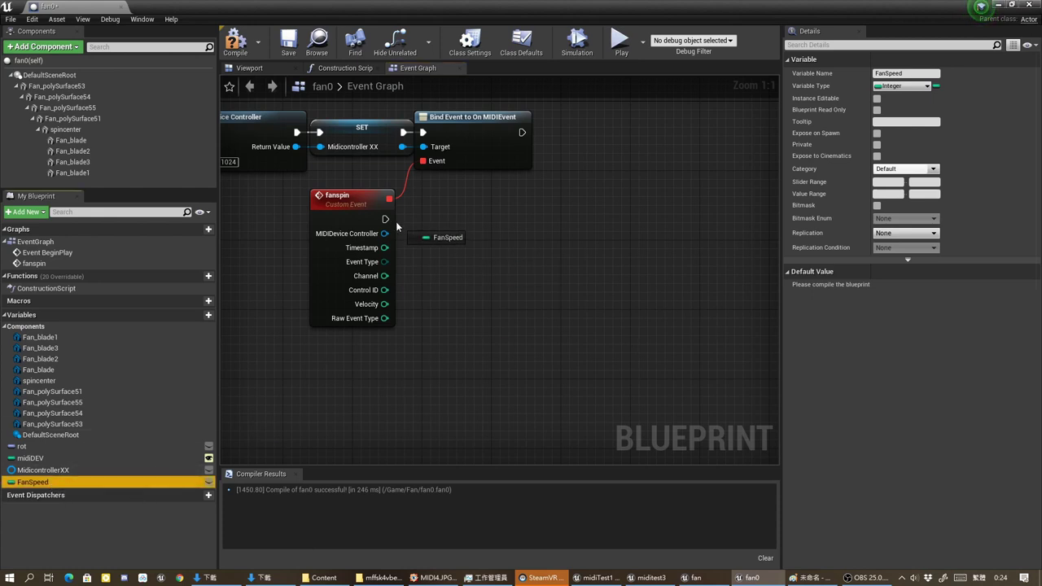
pyautogui.keyDown('alt'); pyautogui.moveTo(32, 482); pyautogui.dragTo(505, 216); pyautogui.keyUp('alt')
pyautogui.moveTo(384, 304); pyautogui.dragTo(518, 236)
pyautogui.moveTo(670, 270)
pyautogui.mouseDown(button='right')
pyautogui.moveTo(459, 285)
pyautogui.moveTo(511, 248)
pyautogui.mouseUp(button='right')
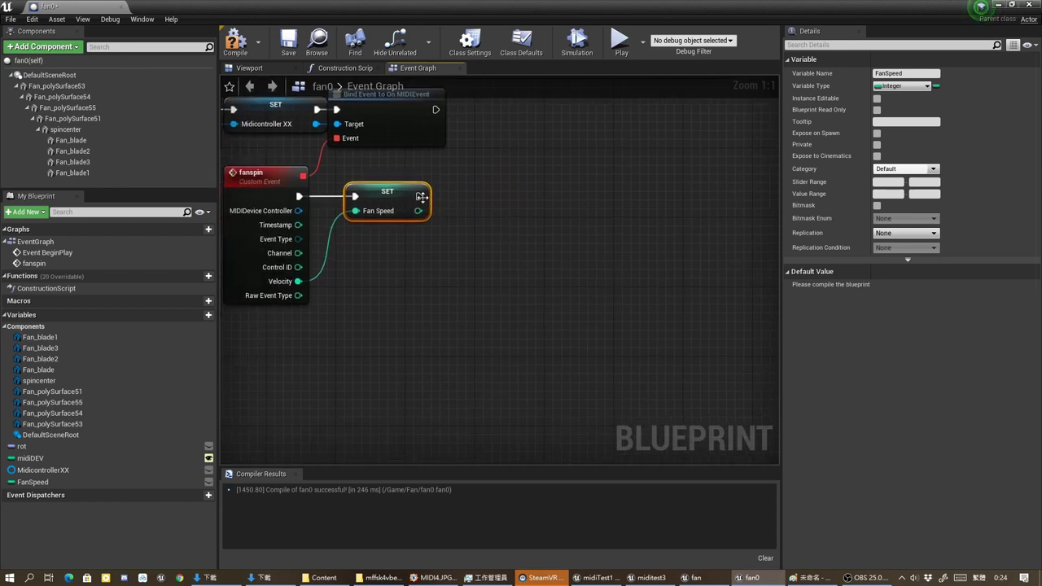
pyautogui.moveTo(591, 196); pyautogui.dragTo(566, 182)
# Add a Print String after the FanSpeed setter and wire Fan Speed into In String
pyautogui.write('print')
pyautogui.click(640, 323)
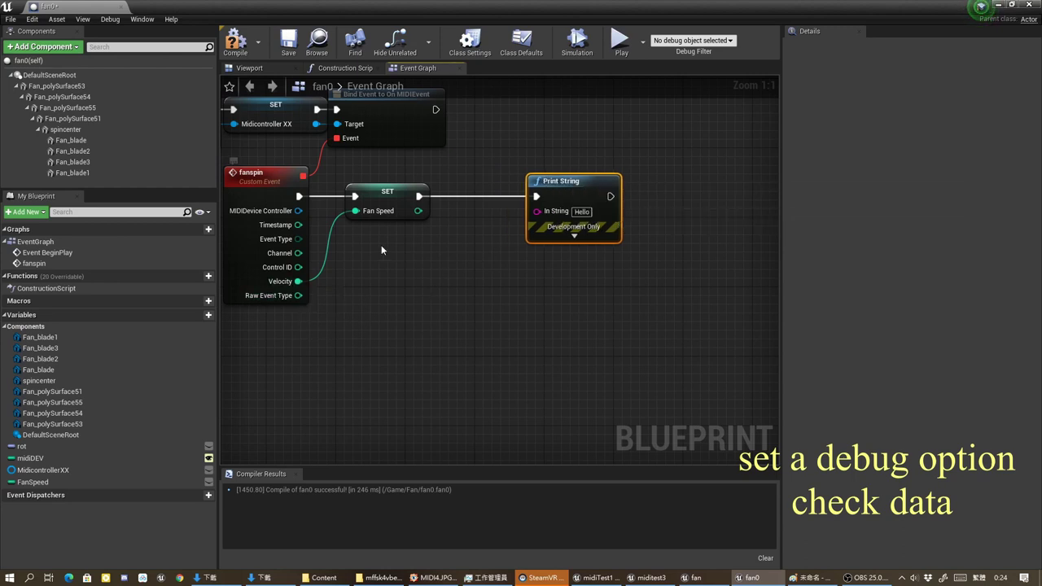
pyautogui.moveTo(417, 211); pyautogui.dragTo(537, 210)
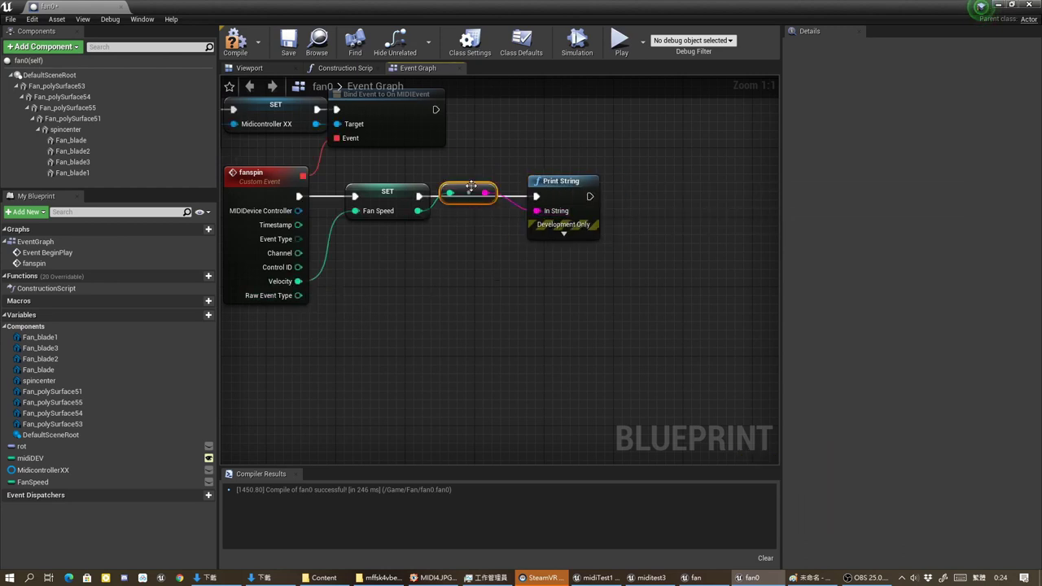
pyautogui.moveTo(502, 273)
pyautogui.mouseDown(button='right')
pyautogui.moveTo(492, 283)
pyautogui.moveTo(498, 251)
pyautogui.mouseUp(button='right')
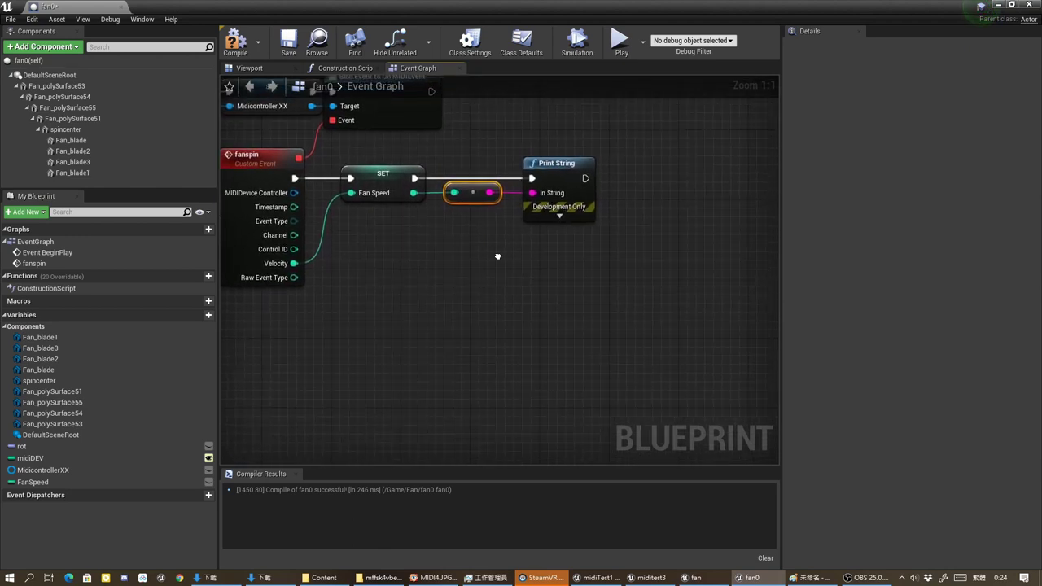
# Create an instance-editable Boolean variable named debug
pyautogui.click(198, 315)
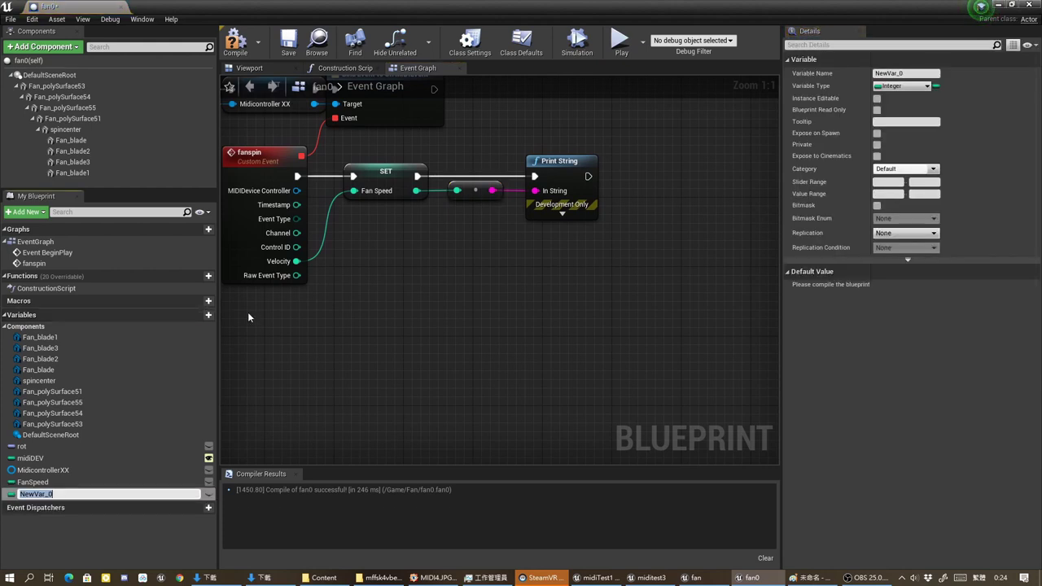
pyautogui.write('debug')
pyautogui.press('Return')
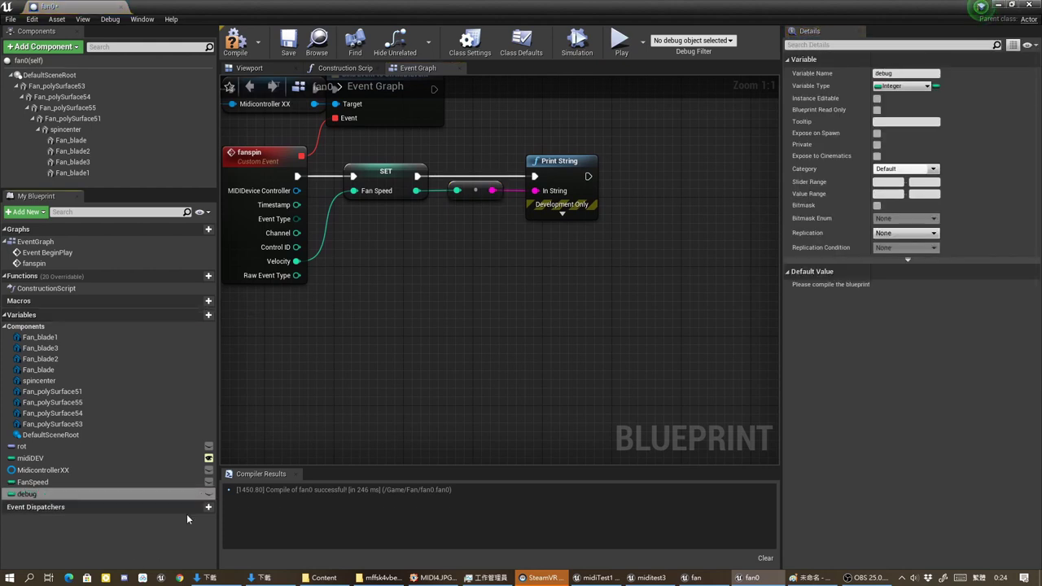
pyautogui.click(208, 494)
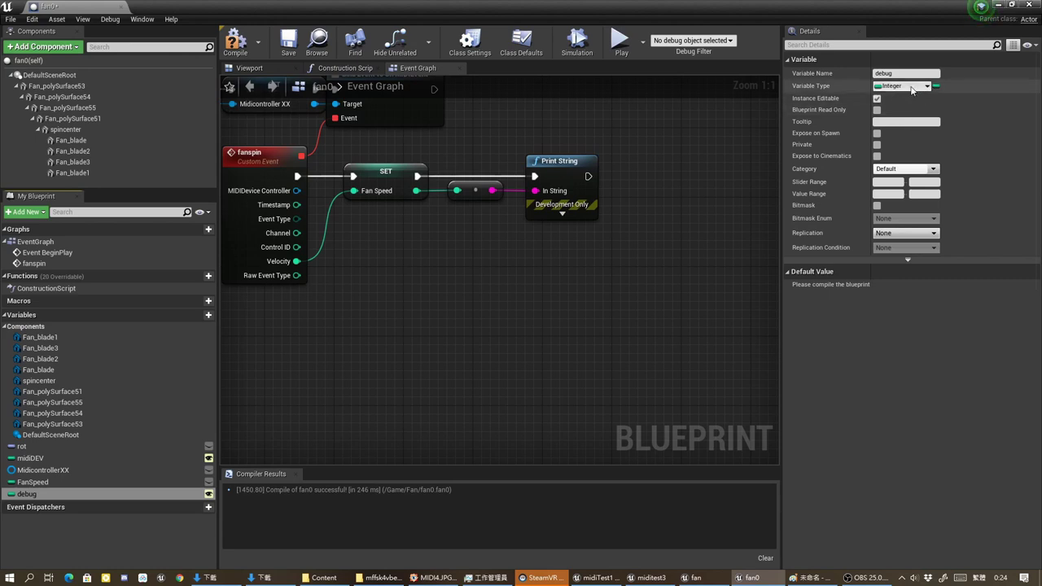
pyautogui.click(928, 85)
pyautogui.click(852, 119)
# Insert a Branch before Print String and place a debug getter above it
pyautogui.moveTo(613, 302); pyautogui.dragTo(733, 304)
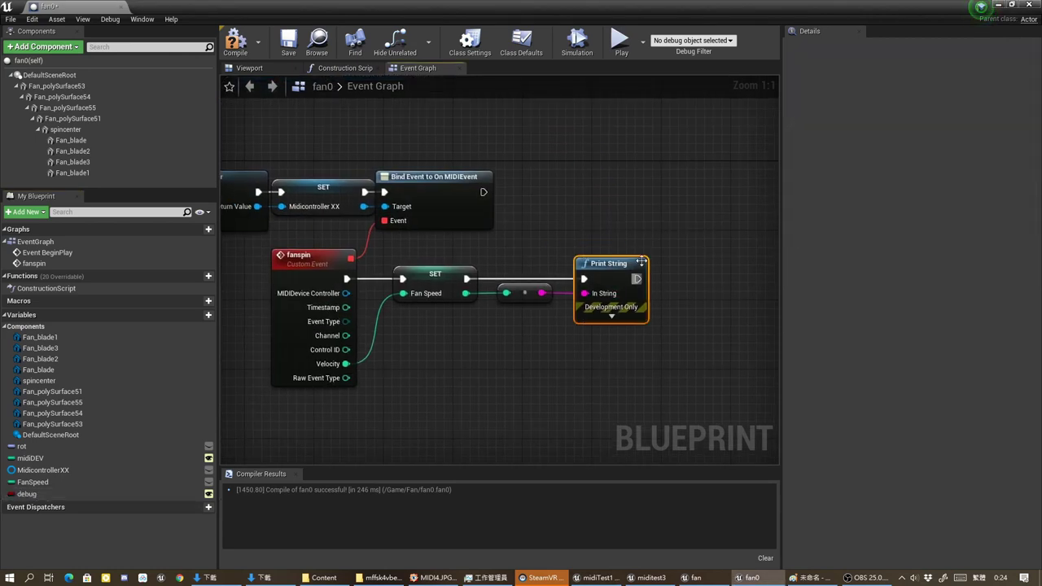
pyautogui.moveTo(532, 316); pyautogui.dragTo(405, 316, button='right')
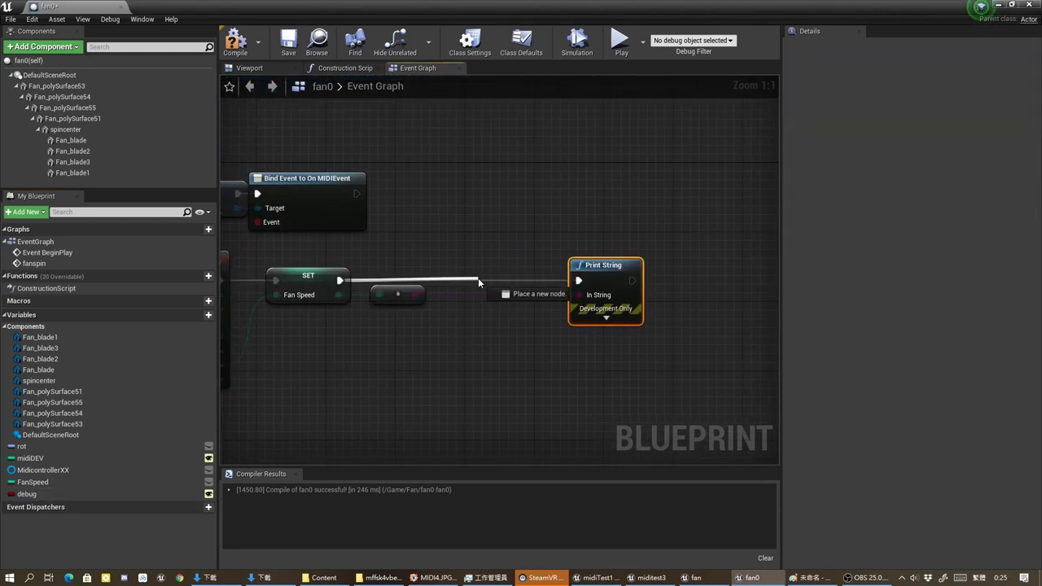
pyautogui.moveTo(338, 281)
pyautogui.mouseDown()
pyautogui.moveTo(480, 281)
pyautogui.moveTo(488, 247)
pyautogui.mouseUp()
pyautogui.write('br')
pyautogui.click(516, 407)
pyautogui.moveTo(26, 494)
pyautogui.keyDown('ctrl'); pyautogui.mouseDown()
pyautogui.moveTo(460, 224)
pyautogui.moveTo(465, 277)
pyautogui.mouseUp(); pyautogui.keyUp('ctrl')
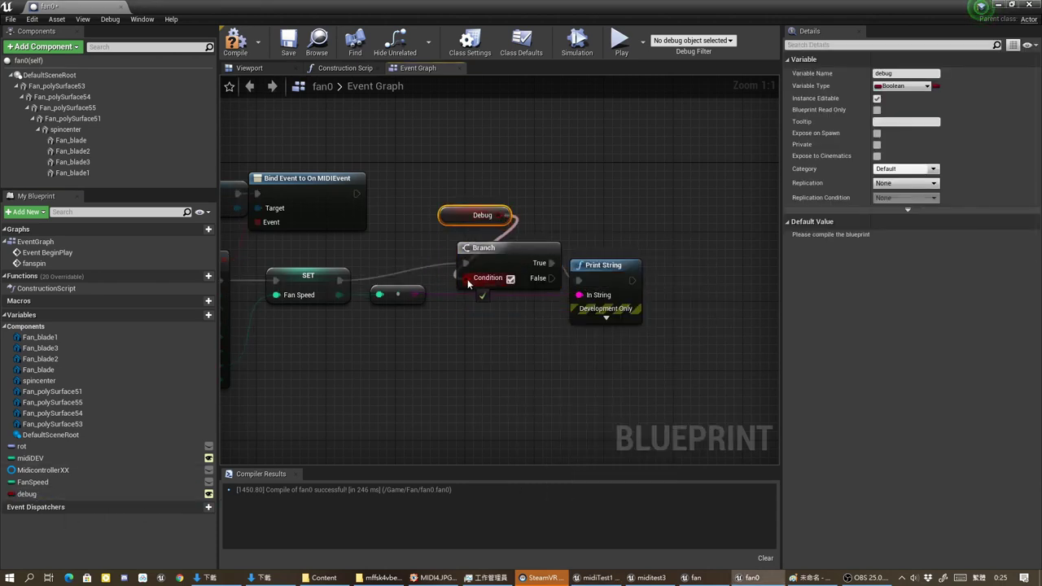
# Set debug's default value to true and compile the blueprint
pyautogui.click(235, 40)
pyautogui.click(876, 236)
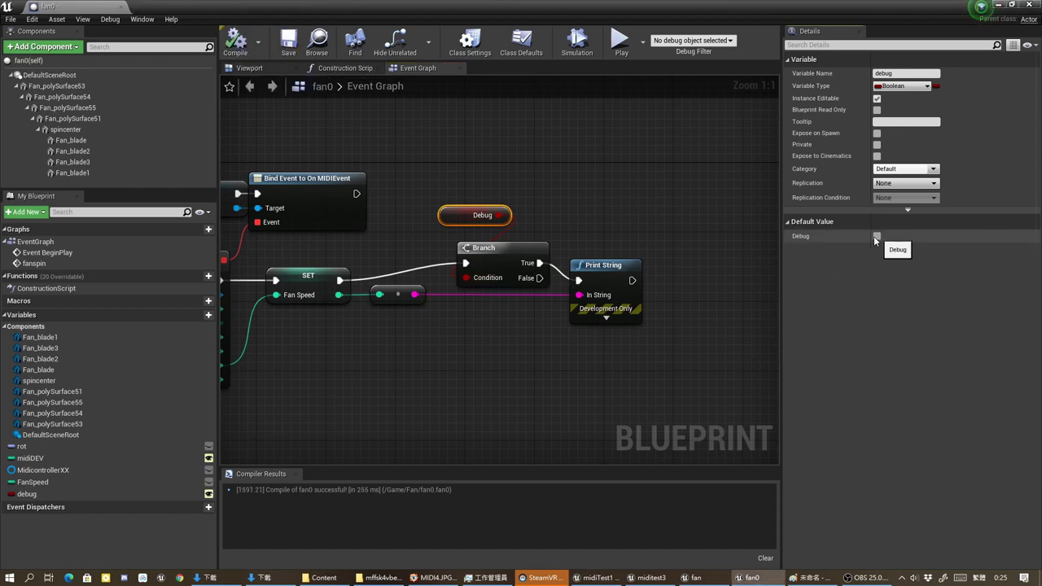
pyautogui.click(235, 41)
pyautogui.moveTo(441, 395); pyautogui.dragTo(471, 334, button='right')
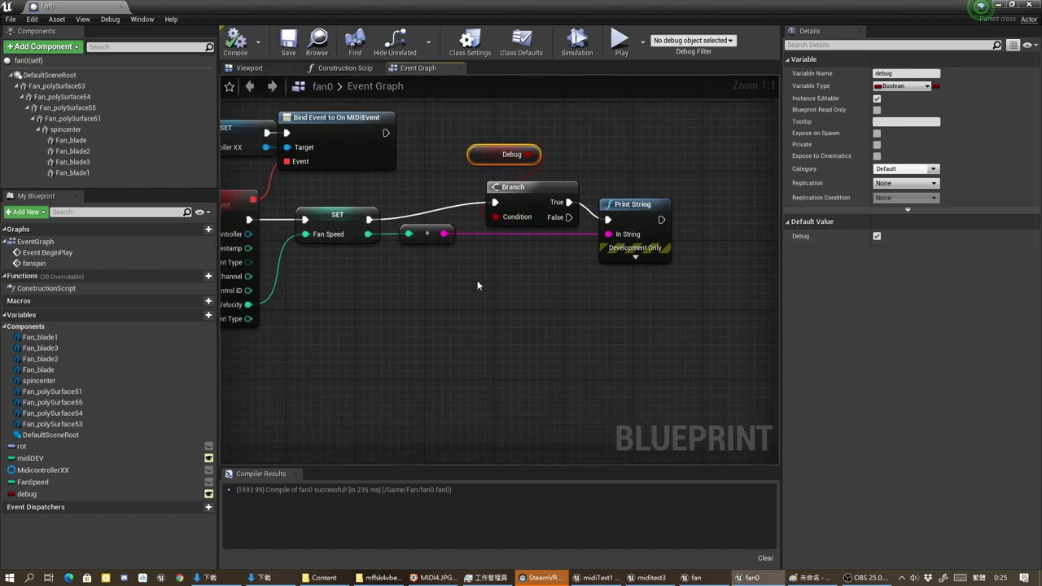
pyautogui.moveTo(518, 309); pyautogui.dragTo(498, 283, button='right')
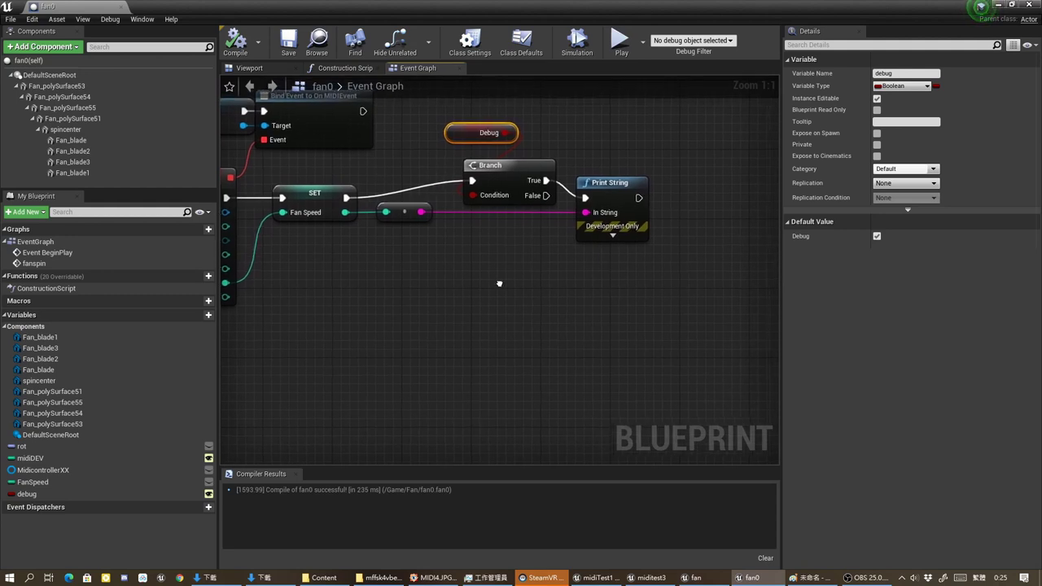
pyautogui.click(696, 577)
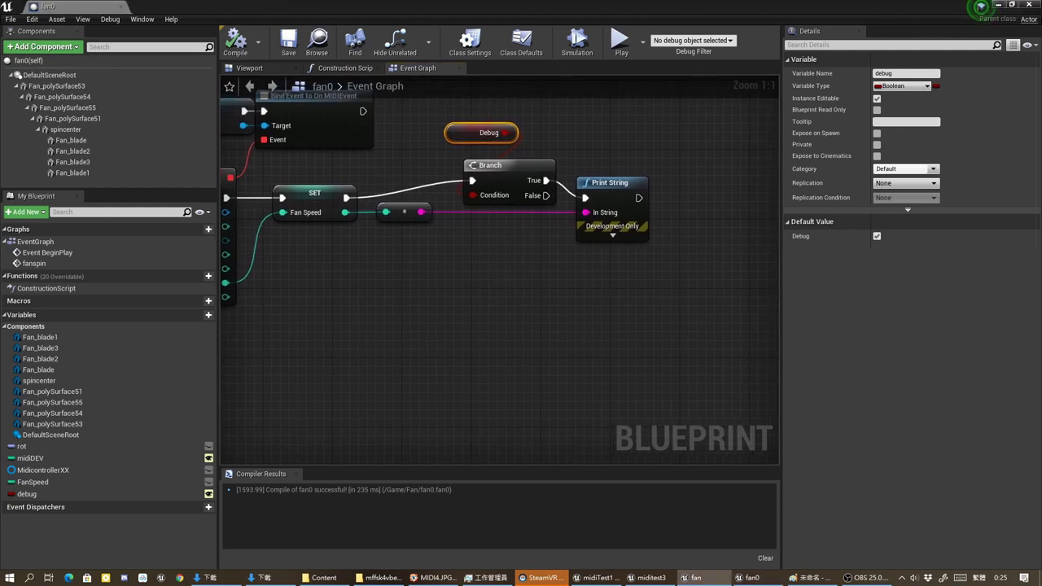
pyautogui.moveTo(643, 303); pyautogui.dragTo(456, 360, button='right')
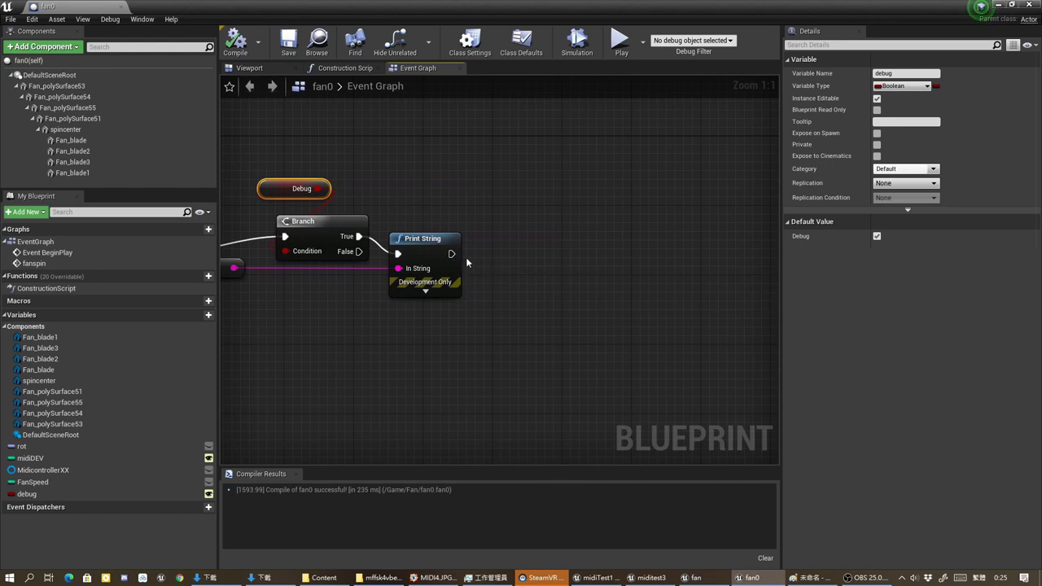
# Add a Set Timer by Event node after Bind Event, with Time 0.01 and Looping enabled
pyautogui.moveTo(457, 258); pyautogui.dragTo(322, 233, button='right')
pyautogui.moveTo(318, 232); pyautogui.dragTo(731, 232)
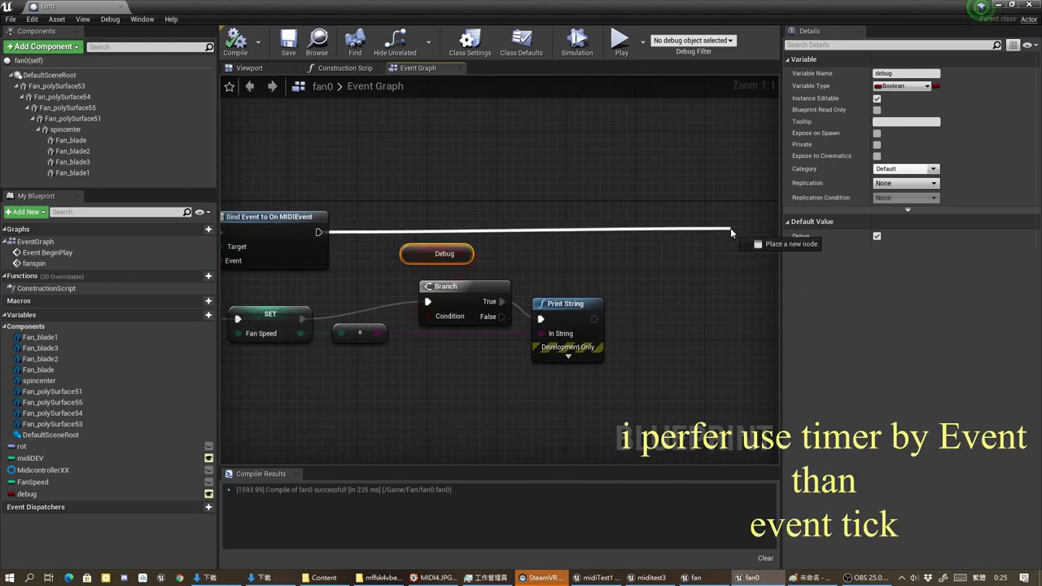
pyautogui.write('set timer')
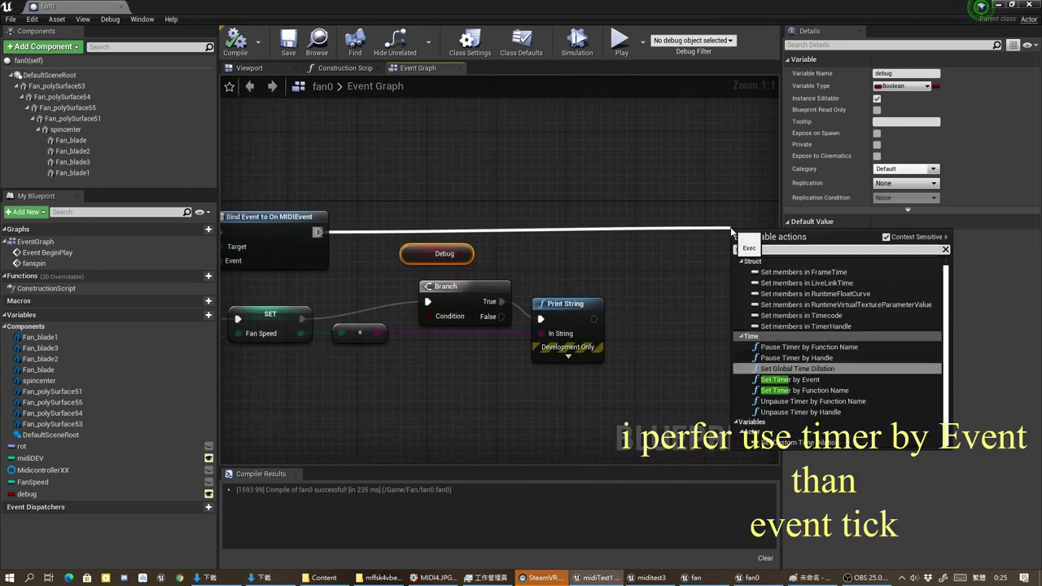
pyautogui.click(880, 379)
pyautogui.moveTo(798, 358); pyautogui.dragTo(656, 282, button='right')
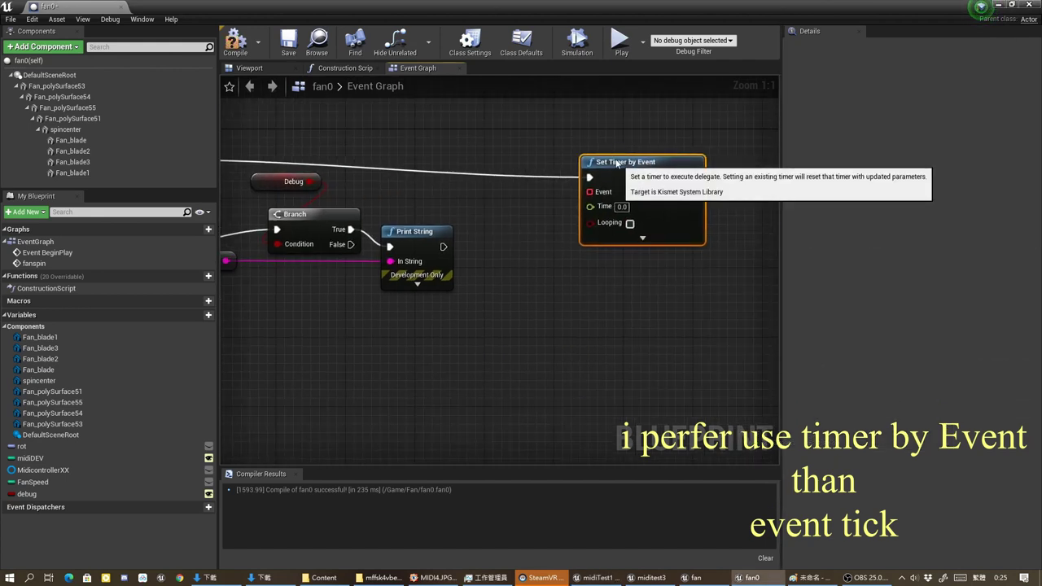
pyautogui.moveTo(622, 171)
pyautogui.mouseDown()
pyautogui.moveTo(586, 144)
pyautogui.moveTo(586, 153)
pyautogui.mouseUp()
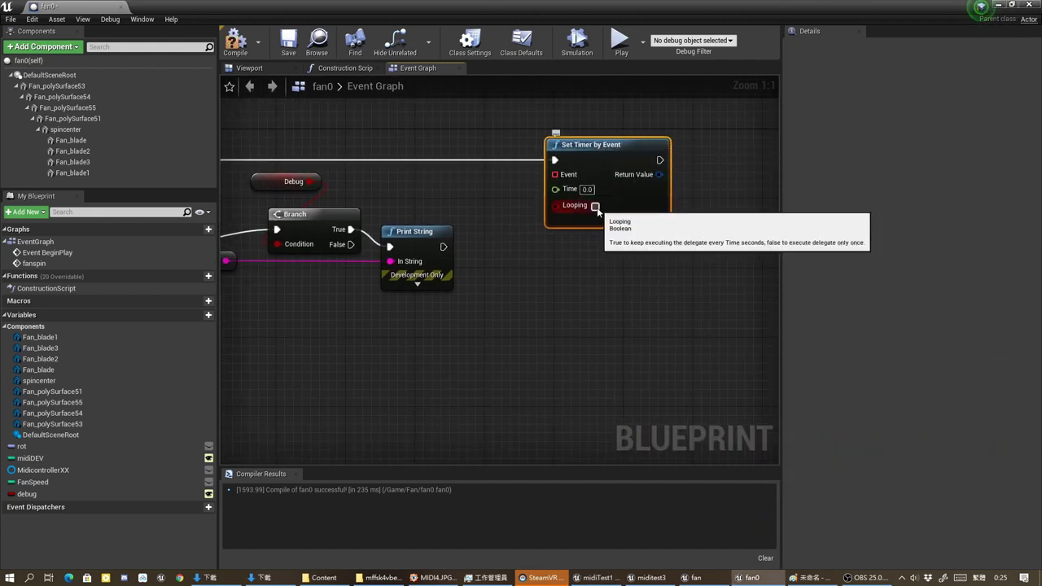
pyautogui.click(587, 189)
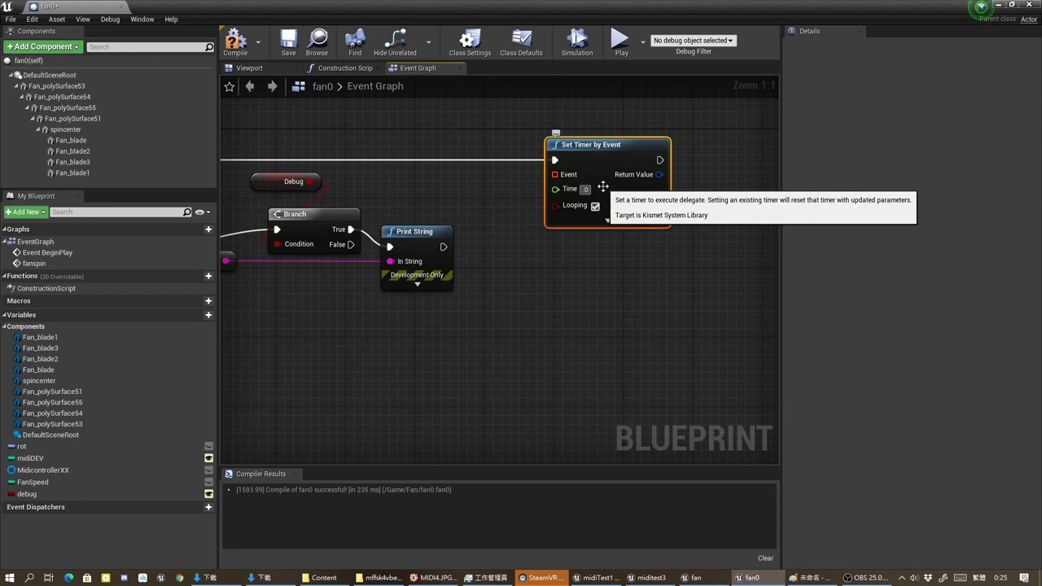
pyautogui.write('.001')
pyautogui.press('Return')
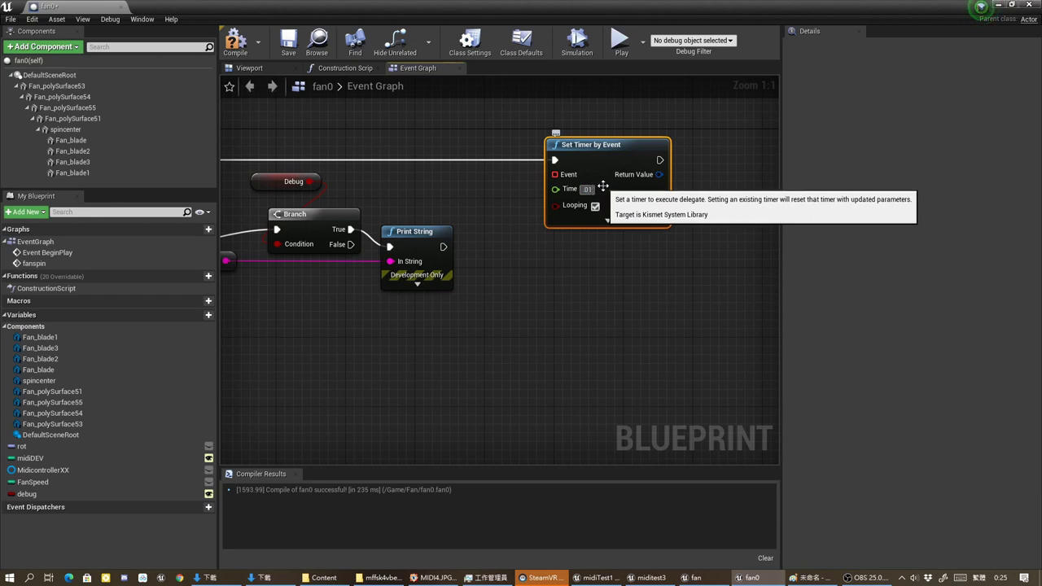
# Wire the timer's Event input to a new custom event named FanSpintMovement
pyautogui.moveTo(554, 174); pyautogui.dragTo(539, 192)
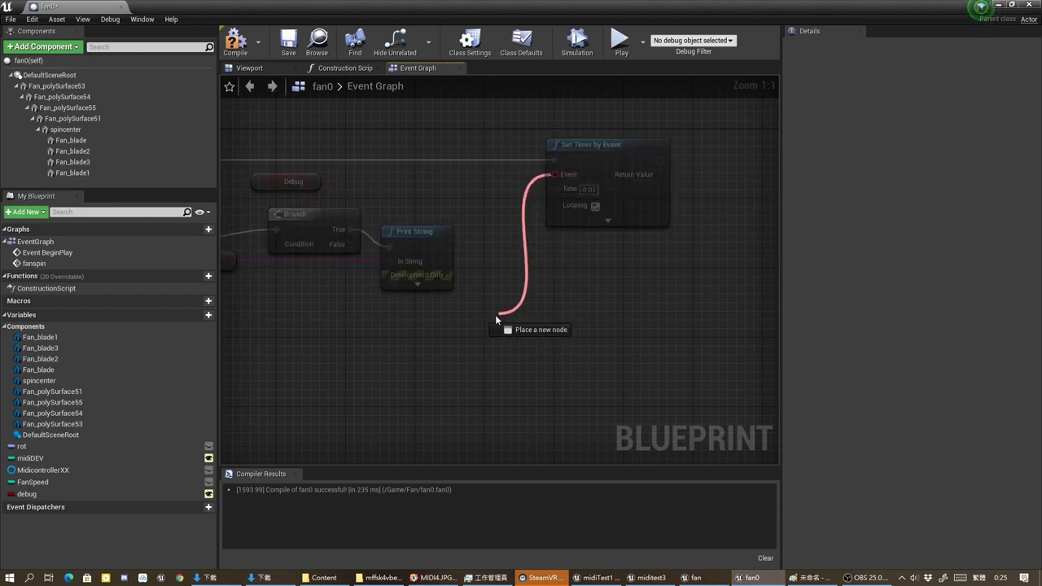
pyautogui.moveTo(496, 318); pyautogui.dragTo(465, 342)
pyautogui.click(475, 403)
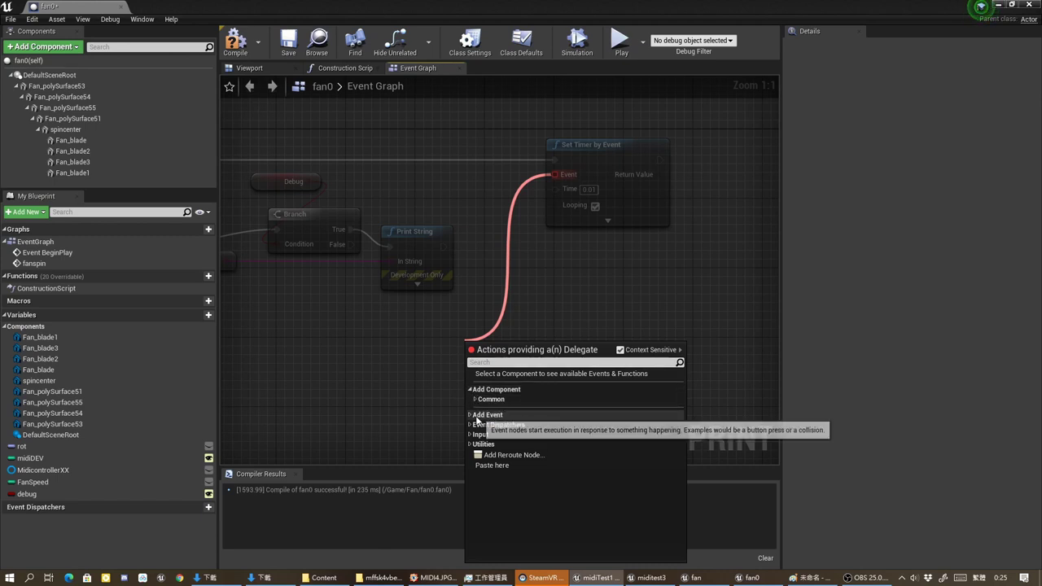
pyautogui.click(501, 421)
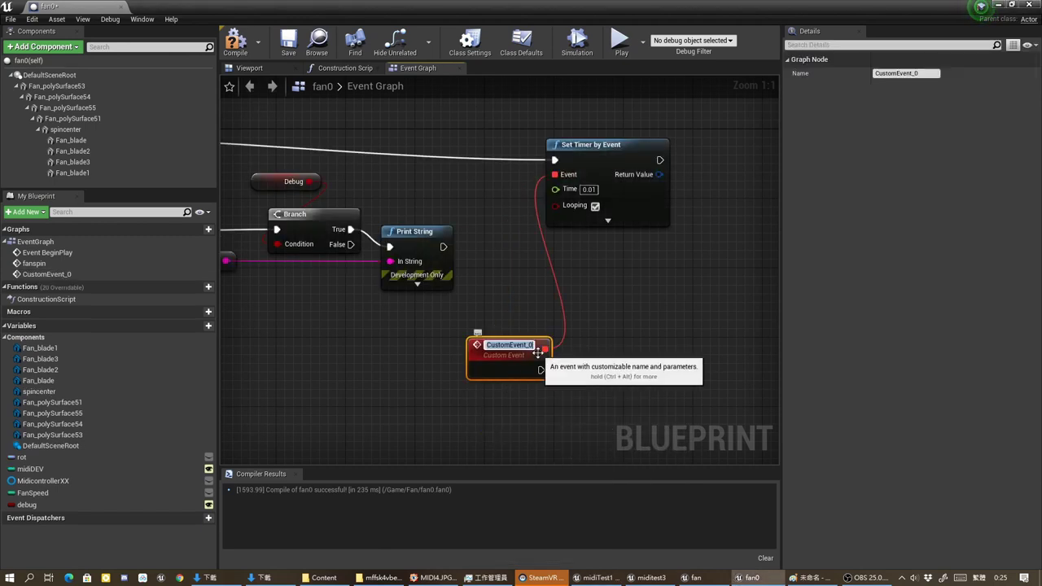
pyautogui.write('FanSpinM')
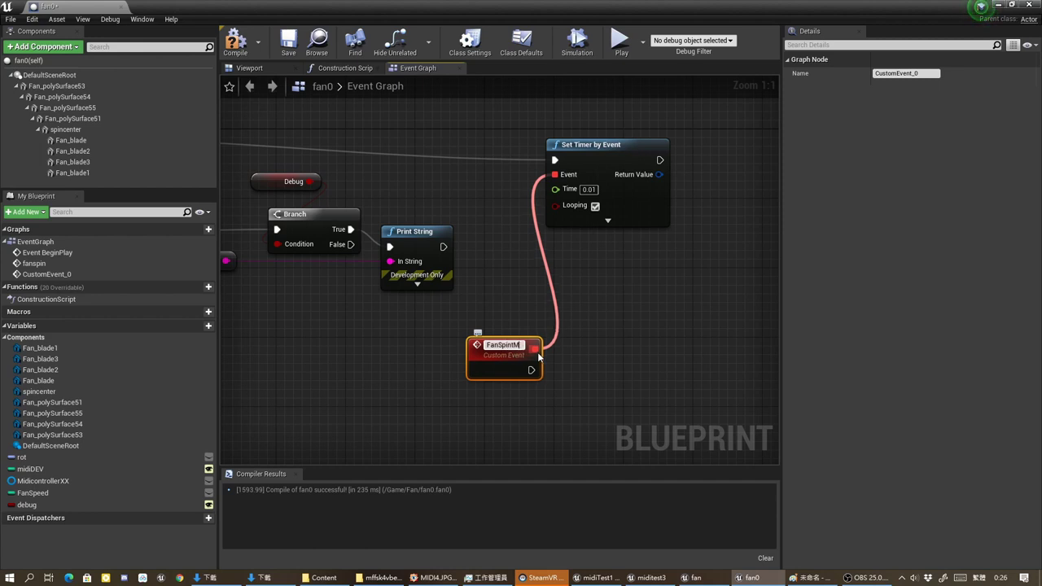
pyautogui.write('emn')
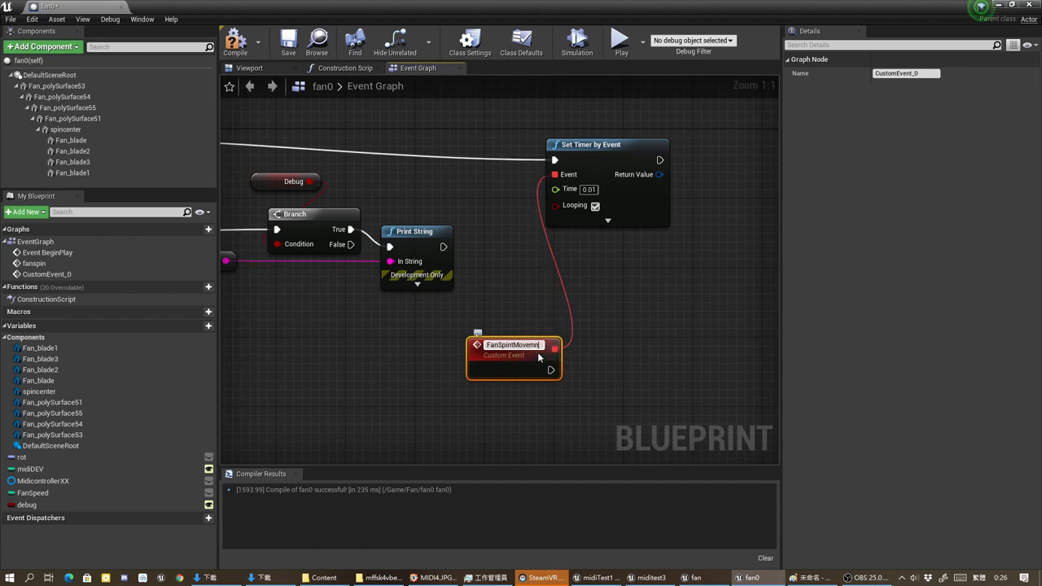
pyautogui.write('t')
# Finish naming FanSpintMovement and move it next to the Print String node
pyautogui.press('Return')
pyautogui.moveTo(617, 330); pyautogui.dragTo(594, 269, button='right')
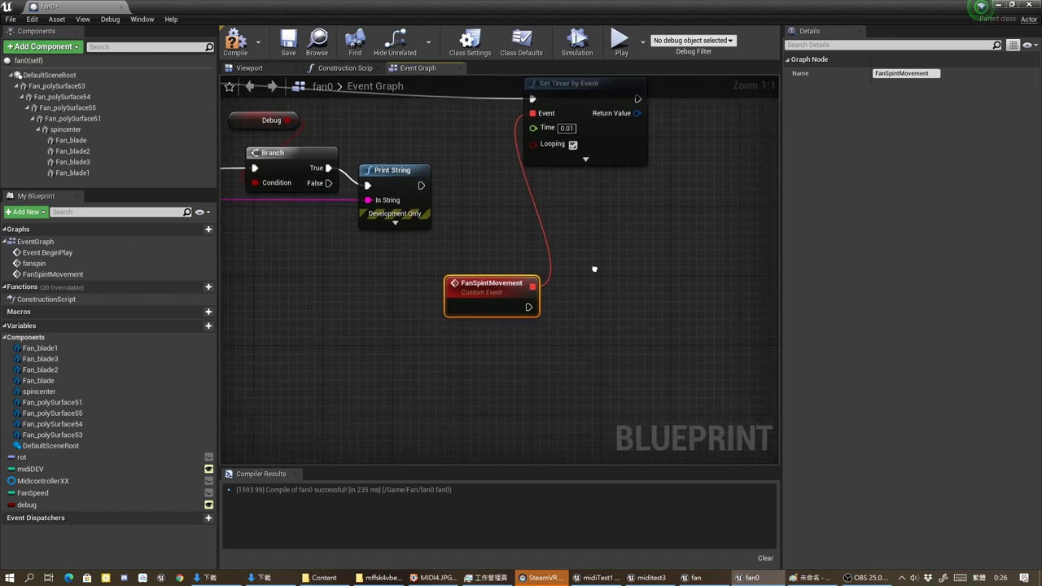
pyautogui.moveTo(500, 289); pyautogui.dragTo(431, 245)
pyautogui.moveTo(550, 285)
pyautogui.mouseDown(button='right')
pyautogui.moveTo(526, 305)
pyautogui.moveTo(486, 295)
pyautogui.mouseUp(button='right')
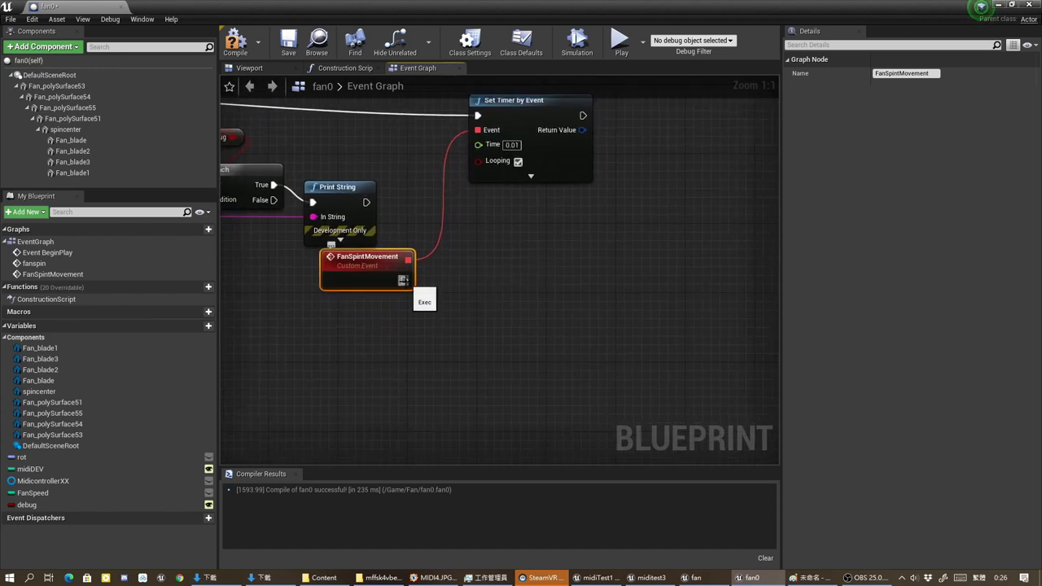
pyautogui.moveTo(403, 280); pyautogui.dragTo(568, 285)
pyautogui.write('add')
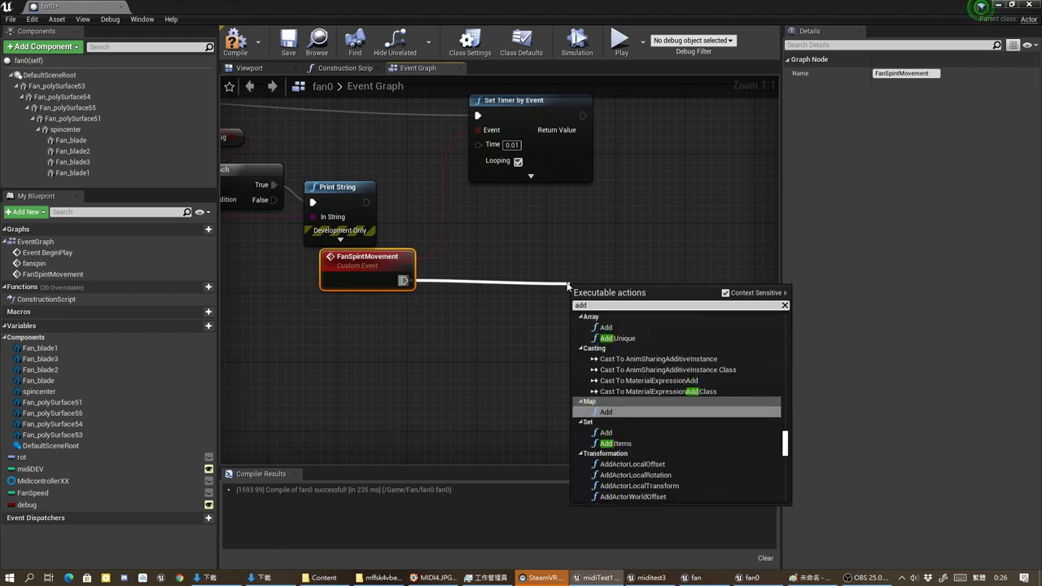
pyautogui.write(' rel')
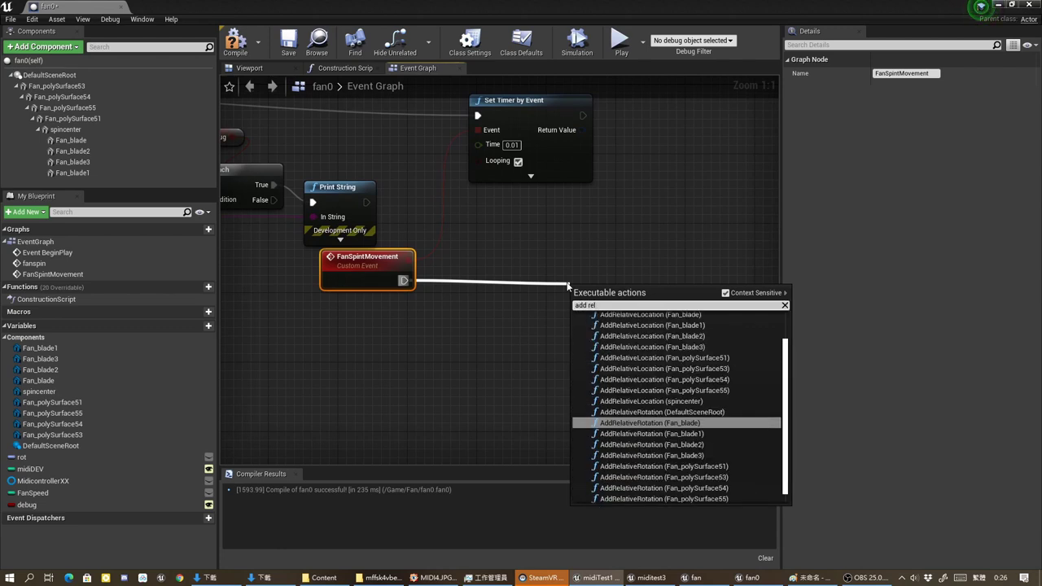
pyautogui.click(525, 242)
# Place a spincenter reference and add an AddRelativeRotation node targeting it
pyautogui.moveTo(65, 129)
pyautogui.mouseDown()
pyautogui.moveTo(444, 336)
pyautogui.moveTo(522, 277)
pyautogui.mouseUp()
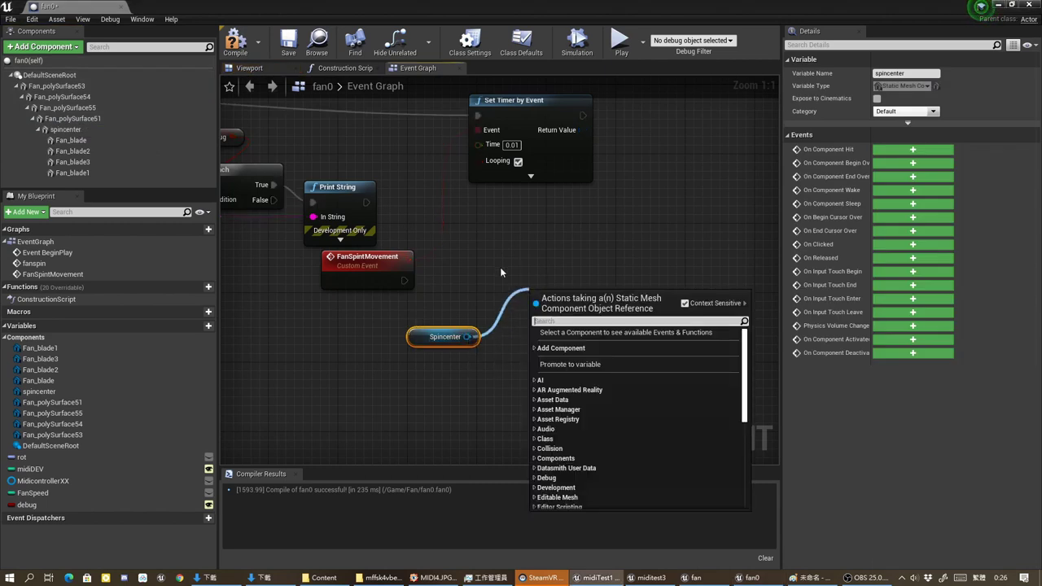
pyautogui.write('add rel')
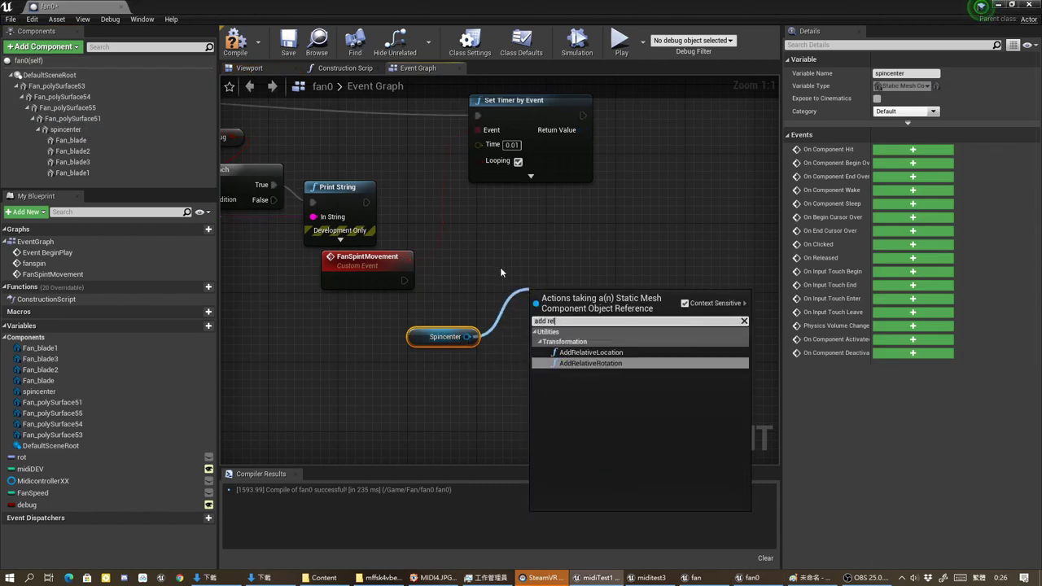
pyautogui.click(593, 363)
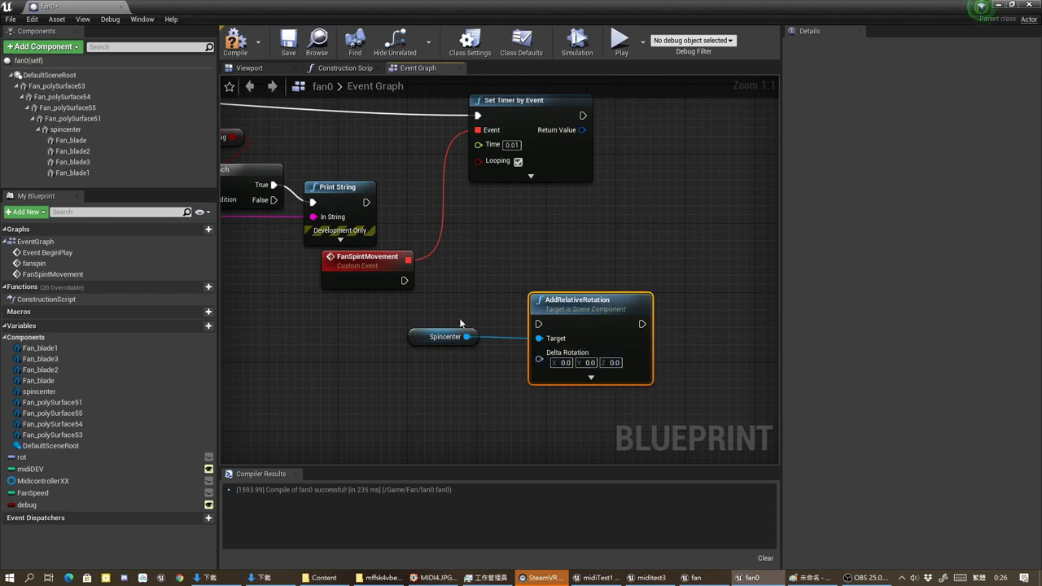
pyautogui.moveTo(457, 336); pyautogui.dragTo(561, 259)
pyautogui.keyDown('ctrl'); pyautogui.click(583, 302); pyautogui.keyUp('ctrl')
pyautogui.moveTo(582, 301); pyautogui.dragTo(504, 259)
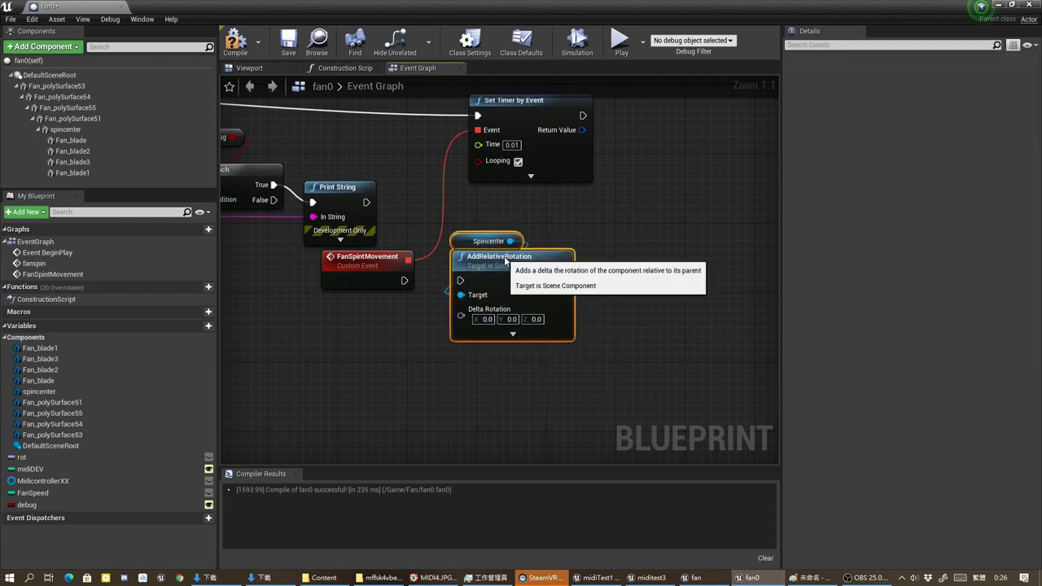
# Connect FanSpintMovement's execution output to AddRelativeRotation
pyautogui.moveTo(404, 280); pyautogui.dragTo(452, 284)
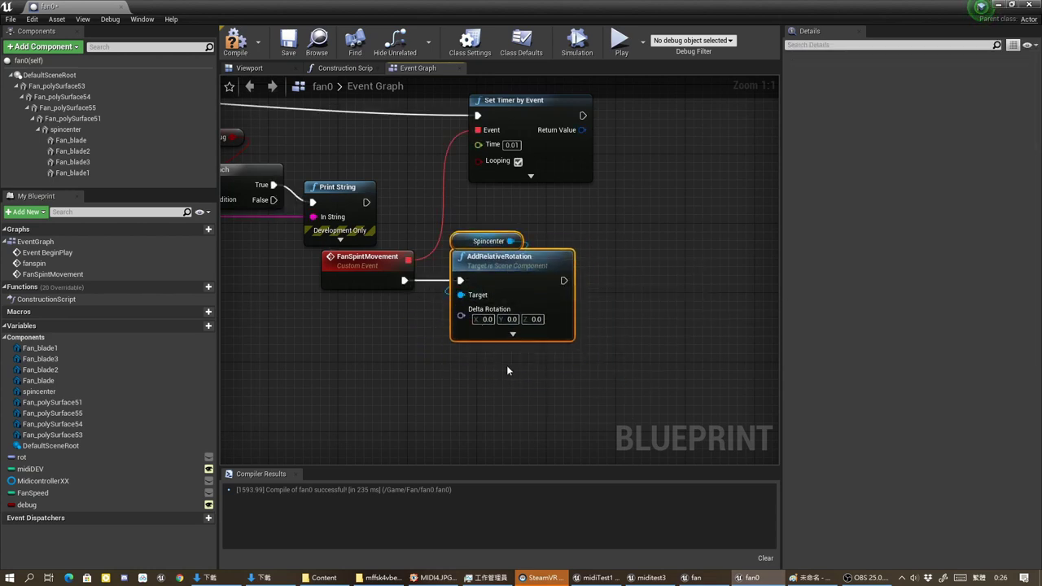
pyautogui.moveTo(466, 386); pyautogui.dragTo(603, 332, button='right')
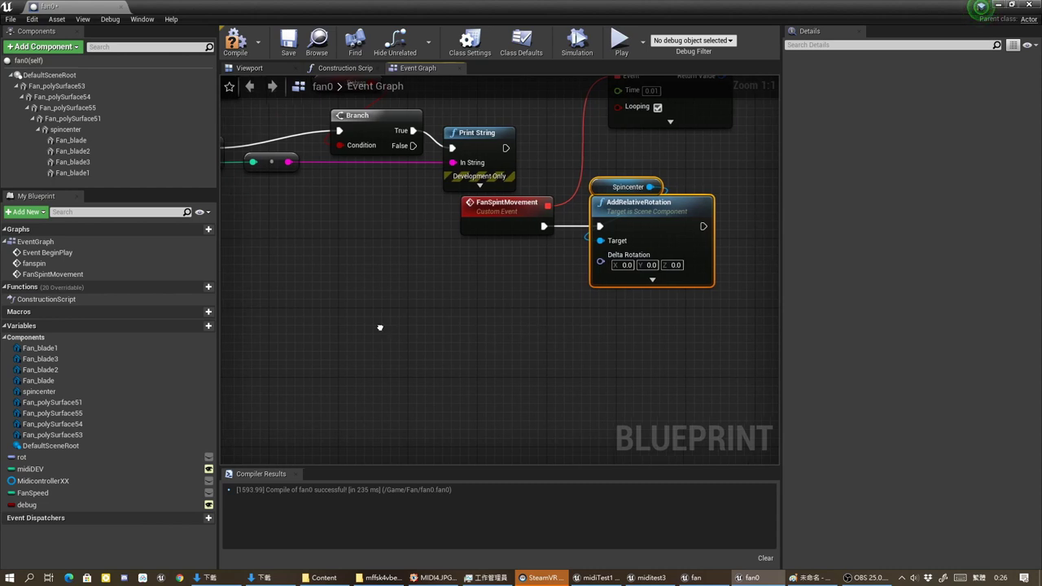
pyautogui.moveTo(379, 333); pyautogui.dragTo(551, 325, button='right')
pyautogui.moveTo(262, 234); pyautogui.dragTo(490, 280)
# Add a Map Range Clamped node fed by the MIDI Velocity through a reroute point
pyautogui.rightClick(495, 279)
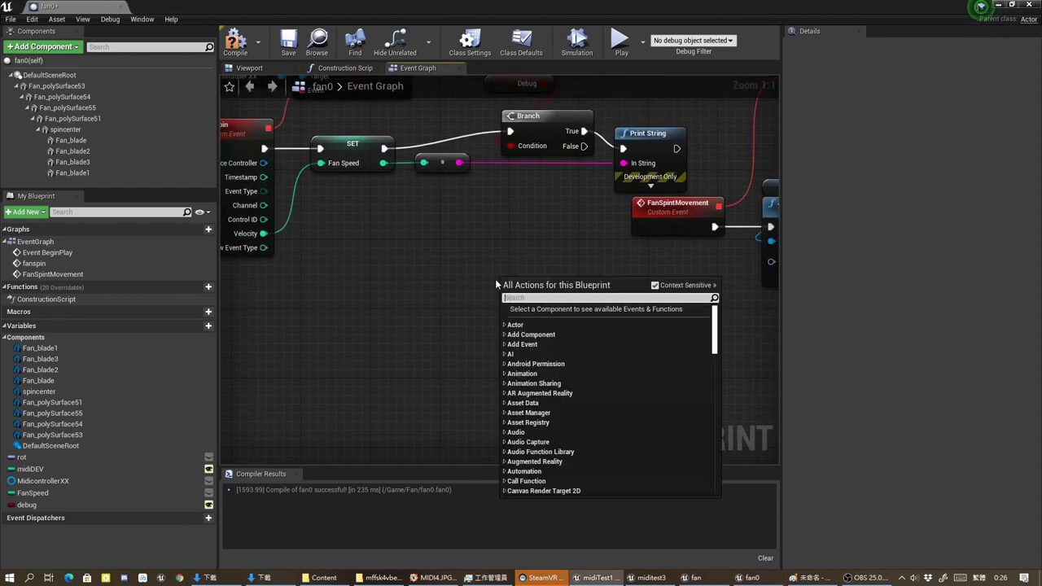
pyautogui.write('map')
pyautogui.click(596, 400)
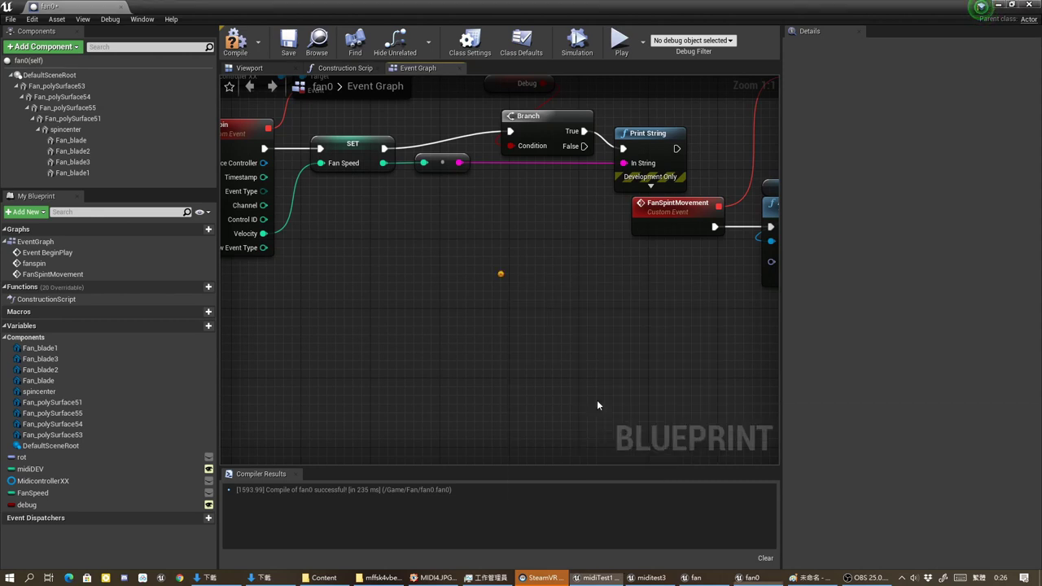
pyautogui.moveTo(269, 239); pyautogui.dragTo(510, 296)
pyautogui.doubleClick(374, 262)
pyautogui.moveTo(373, 262); pyautogui.dragTo(371, 205)
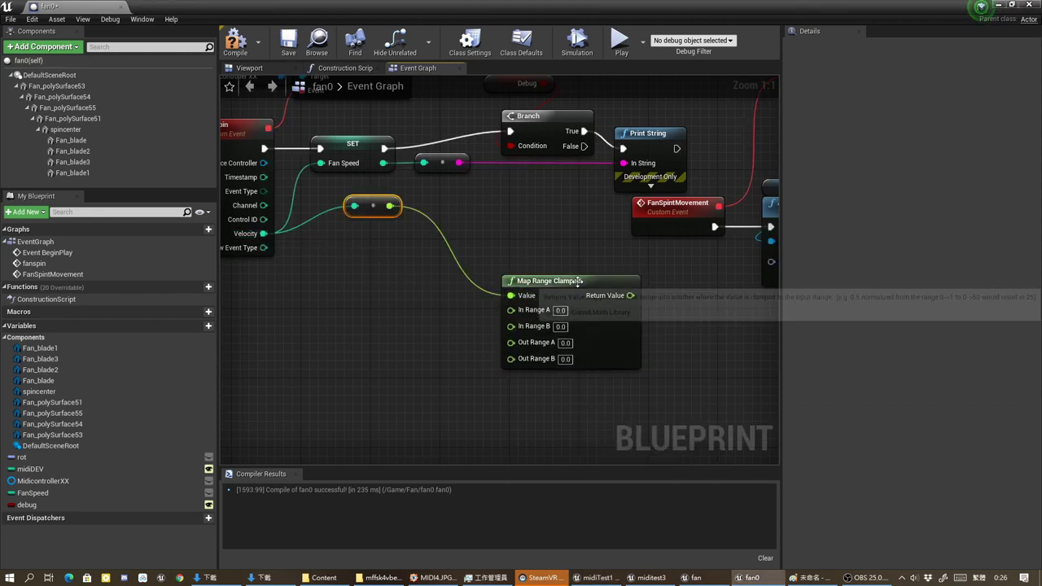
pyautogui.moveTo(584, 290); pyautogui.dragTo(523, 239)
# Split AddRelativeRotation's Delta Rotation and feed the mapped value into its Z
pyautogui.moveTo(523, 238); pyautogui.dragTo(461, 282, button='right')
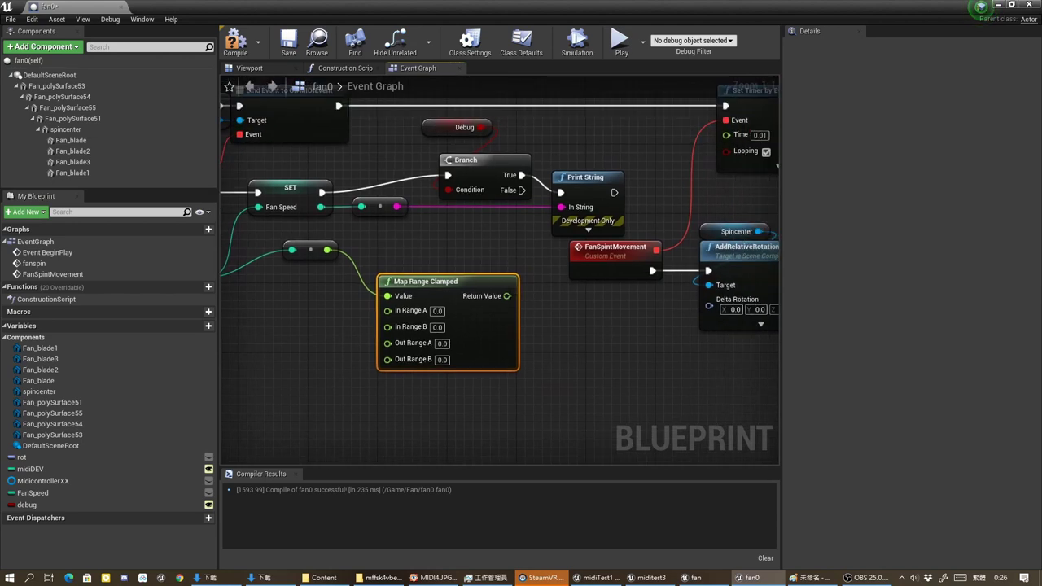
pyautogui.rightClick(711, 315)
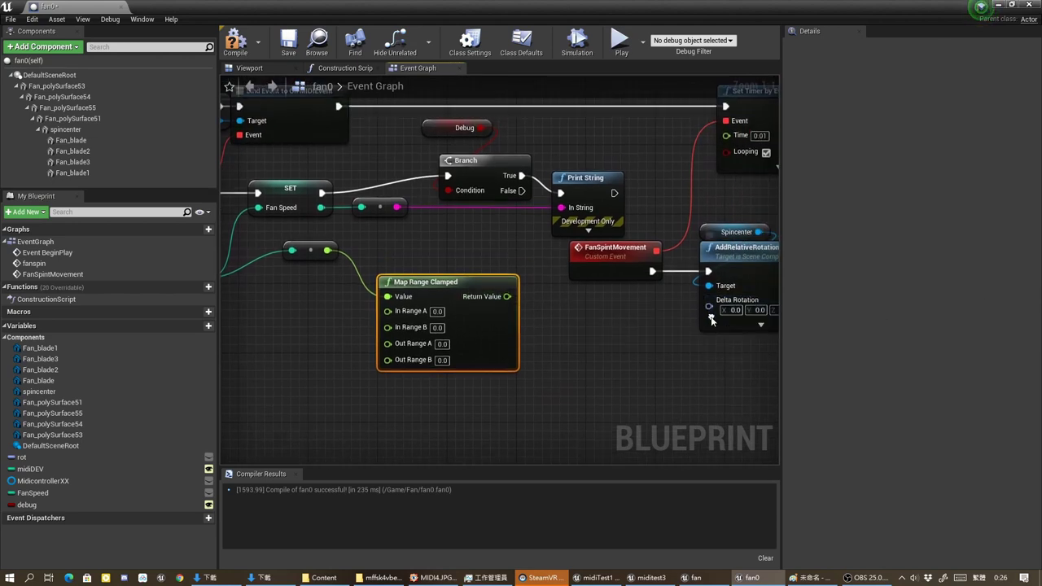
pyautogui.click(736, 344)
pyautogui.moveTo(507, 296); pyautogui.dragTo(720, 361)
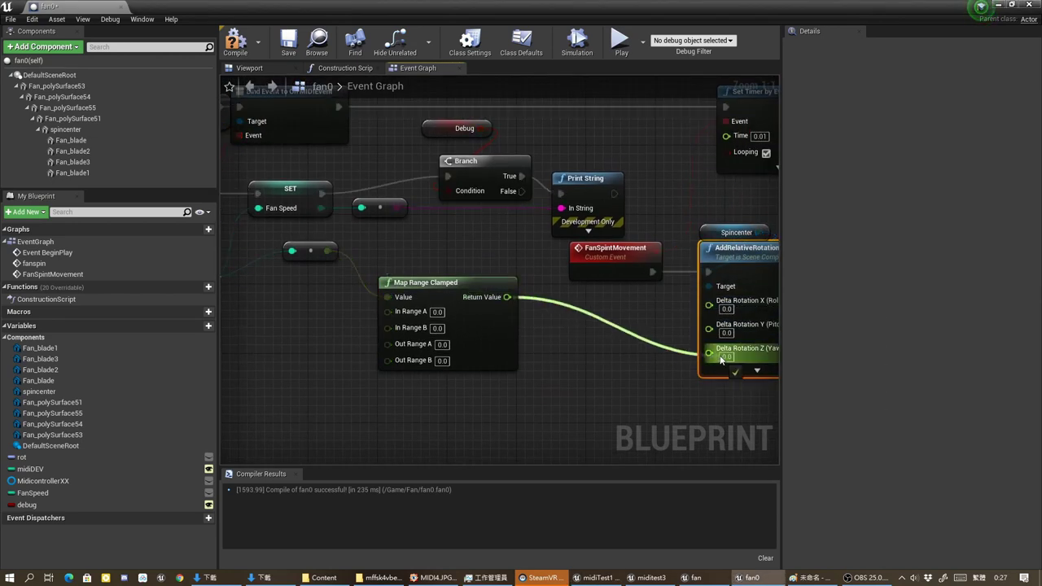
# Set the Map Range Clamped In Range B to 127 and Out Range B to 15
pyautogui.moveTo(676, 395); pyautogui.dragTo(523, 366, button='right')
pyautogui.moveTo(592, 322); pyautogui.dragTo(776, 304, button='right')
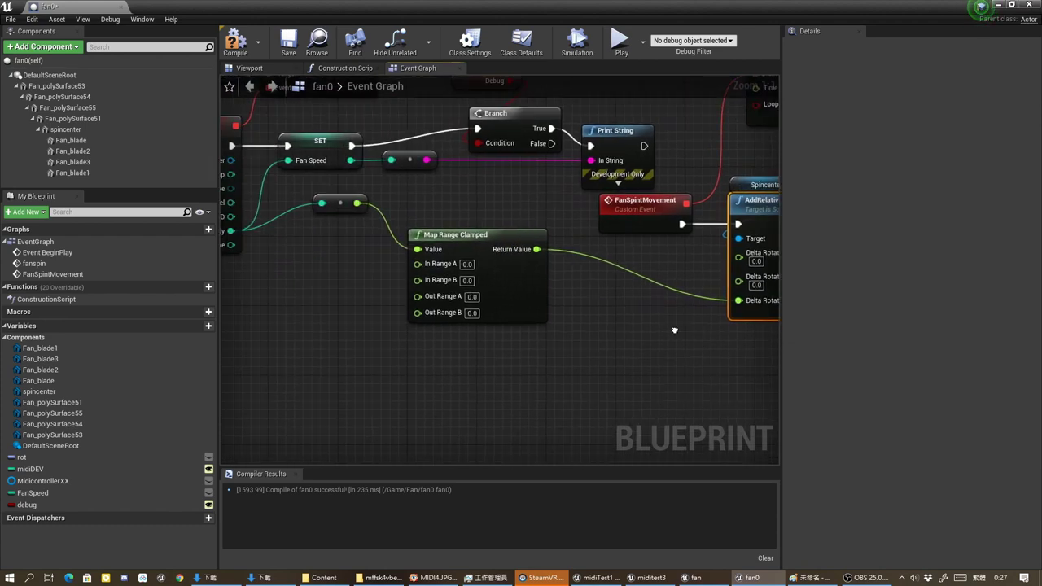
pyautogui.moveTo(419, 280); pyautogui.dragTo(487, 285)
pyautogui.press('Escape')
pyautogui.write('127')
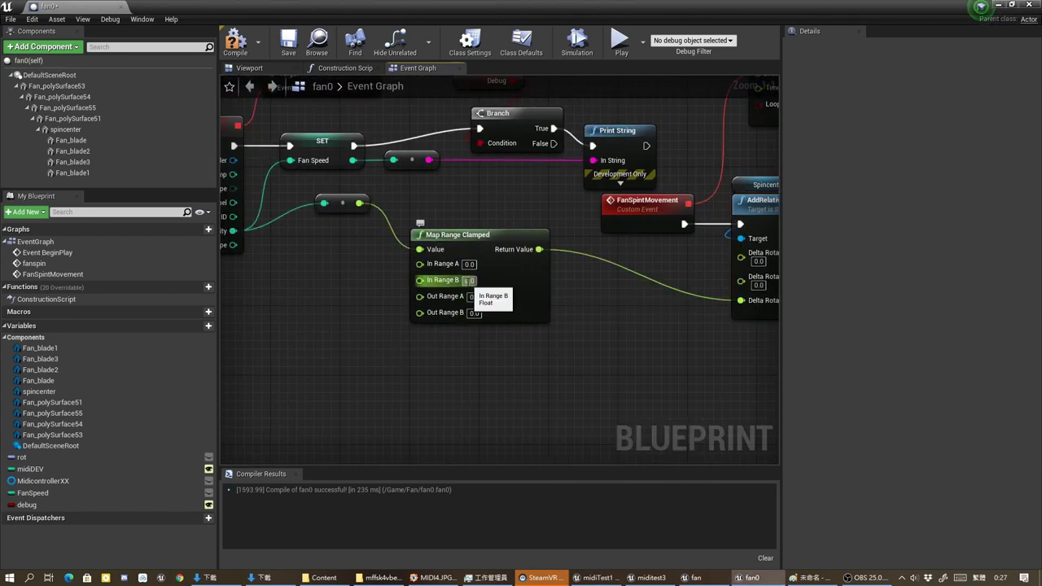
pyautogui.click(483, 280)
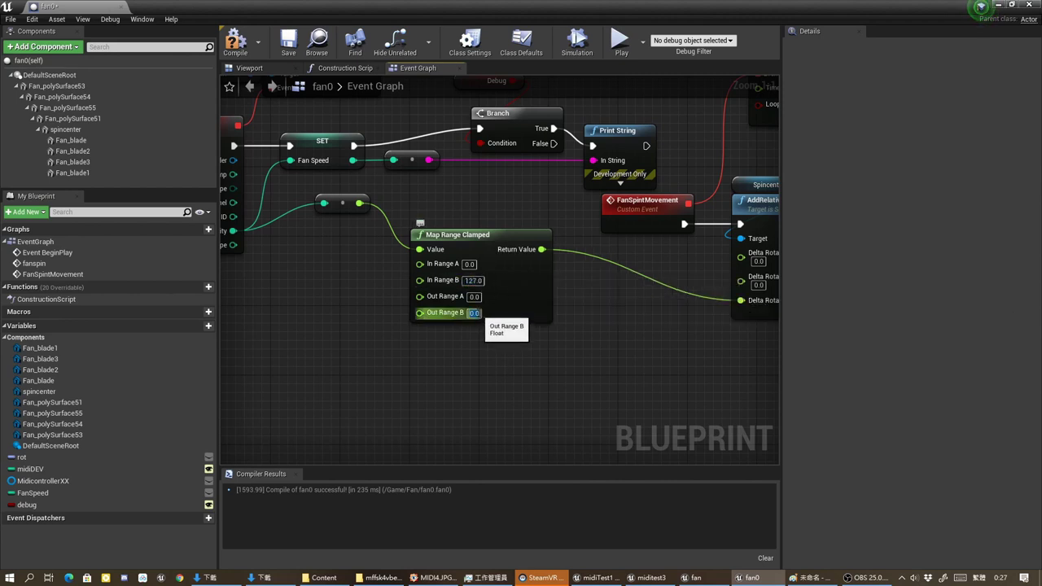
pyautogui.click(475, 313)
pyautogui.write('15')
pyautogui.press('Return')
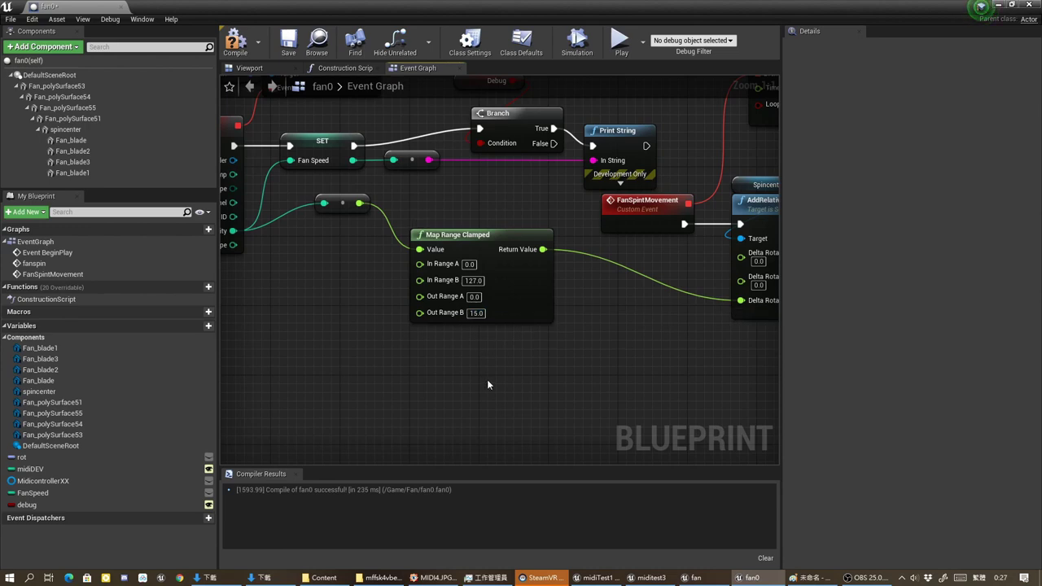
pyautogui.scroll(-2, 505, 325)
pyautogui.scroll(-2, 517, 418)
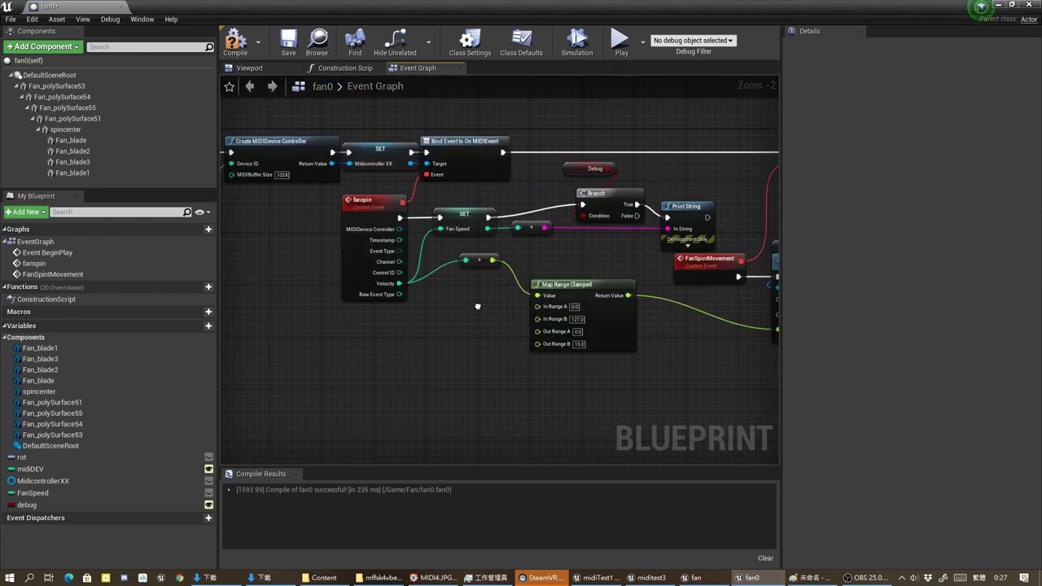
# Compile the fan0 Blueprint and look over the finished MIDI-driven fan spin graph
pyautogui.click(235, 45)
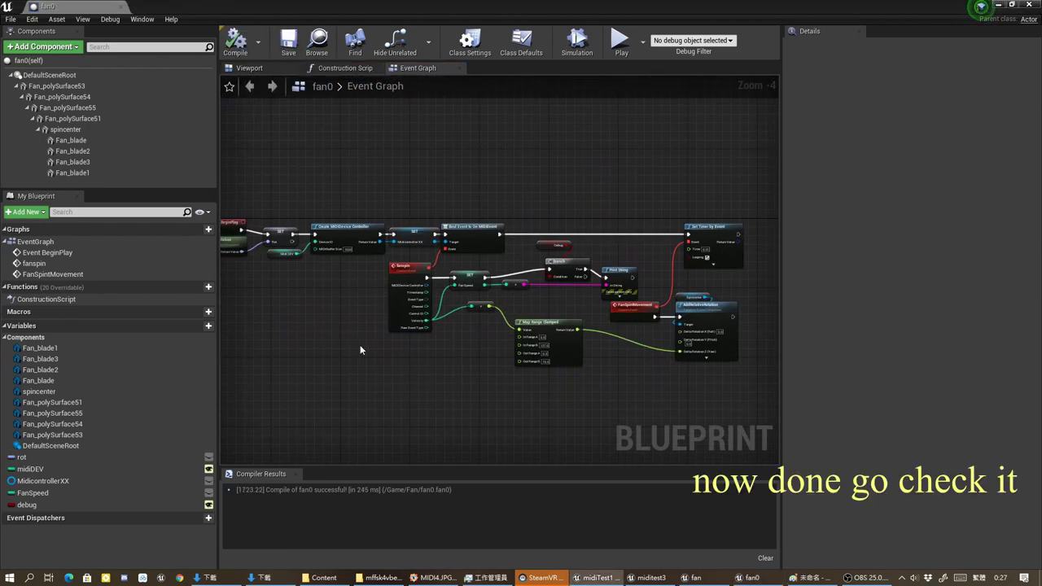
pyautogui.scroll(1, 360, 344)
pyautogui.moveTo(363, 375); pyautogui.dragTo(436, 299, button='right')
pyautogui.scroll(1, 436, 300)
pyautogui.scroll(1, 524, 295)
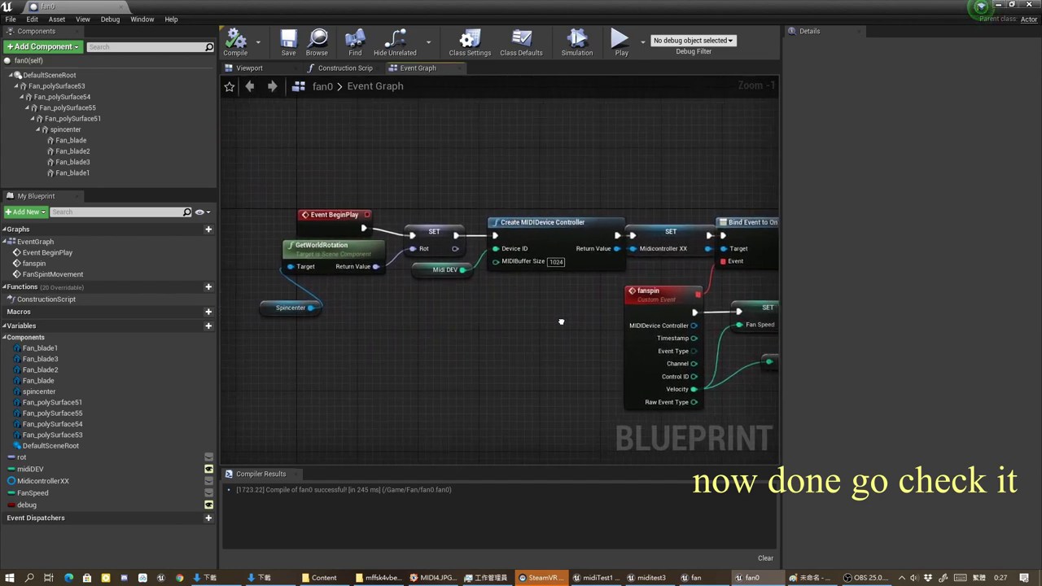
pyautogui.moveTo(487, 332)
pyautogui.mouseDown(button='right')
pyautogui.moveTo(560, 349)
pyautogui.moveTo(395, 290)
pyautogui.mouseUp(button='right')
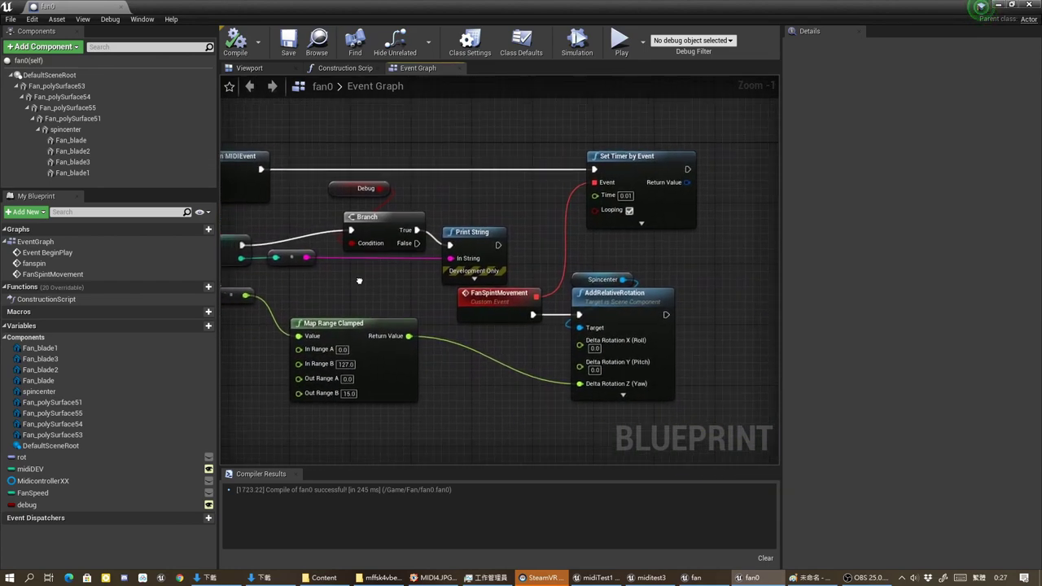
pyautogui.click(994, 5)
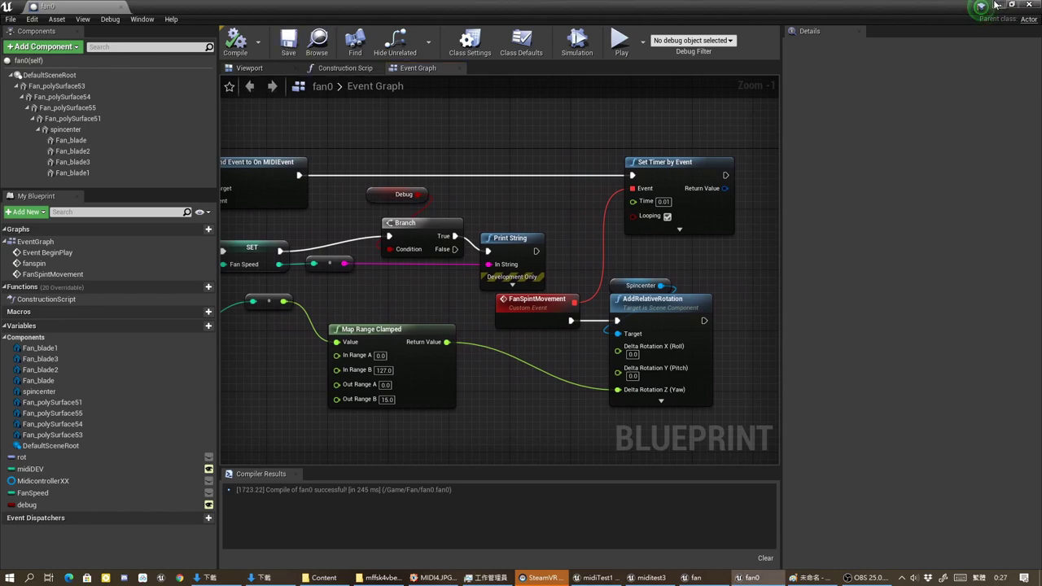
# Drop a fan0 actor into the level, scale it uniformly to 5, and raise it to Z 222
pyautogui.click(998, 5)
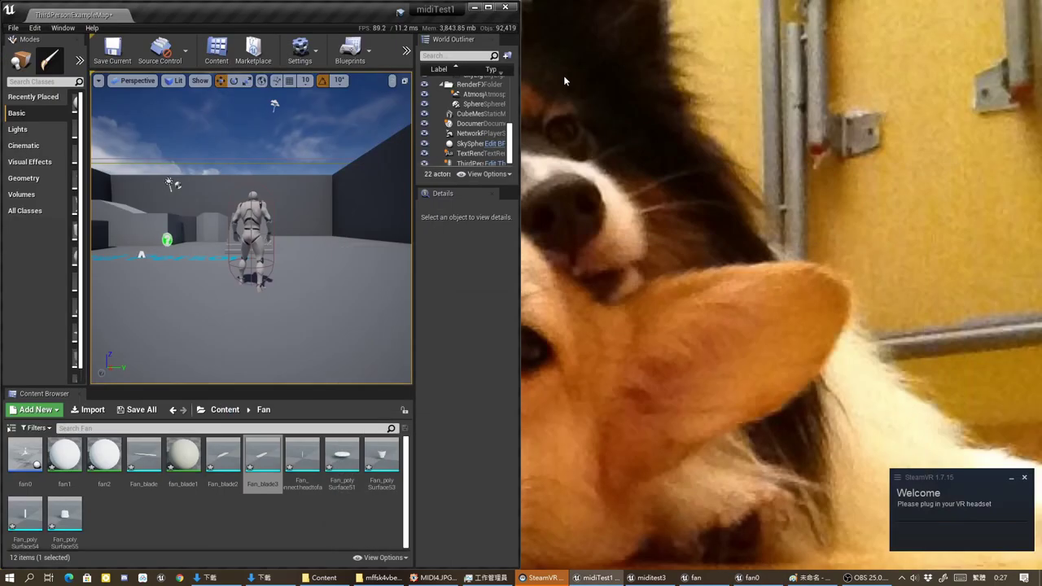
pyautogui.click(489, 7)
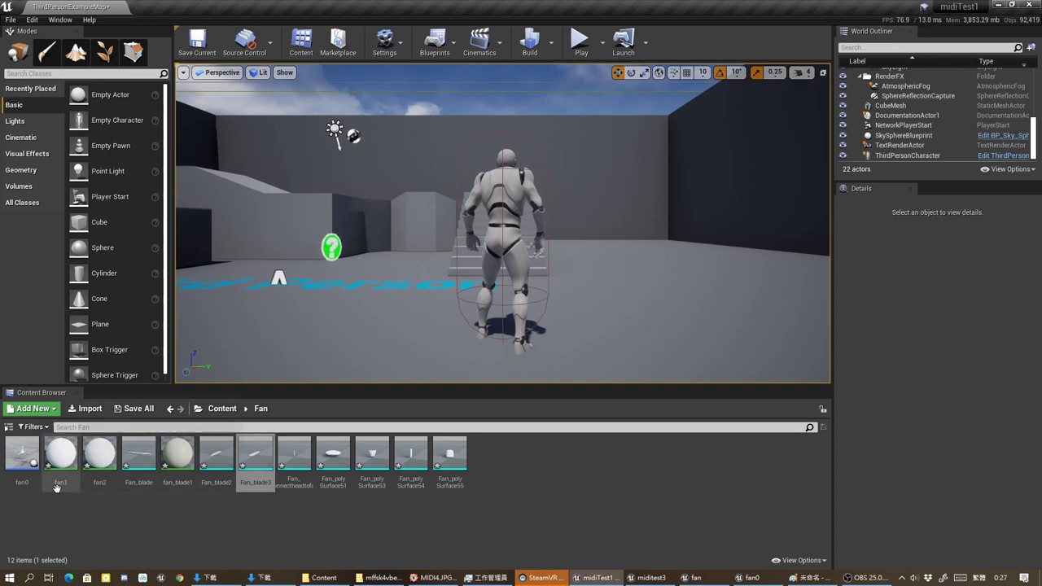
pyautogui.moveTo(22, 454); pyautogui.dragTo(379, 314)
pyautogui.click(1017, 330)
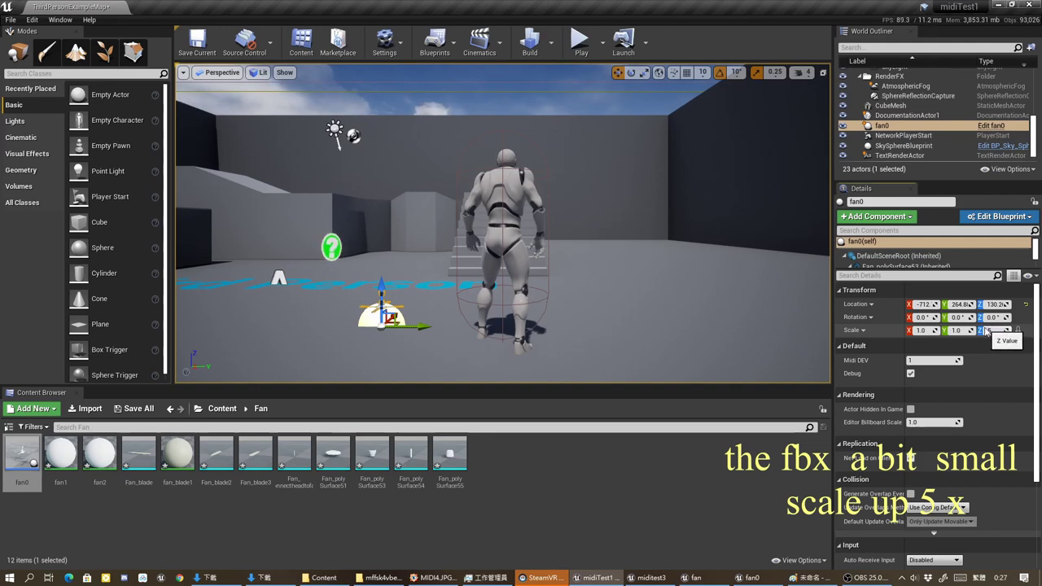
pyautogui.write('5')
pyautogui.press('Return')
pyautogui.moveTo(379, 290); pyautogui.dragTo(382, 205)
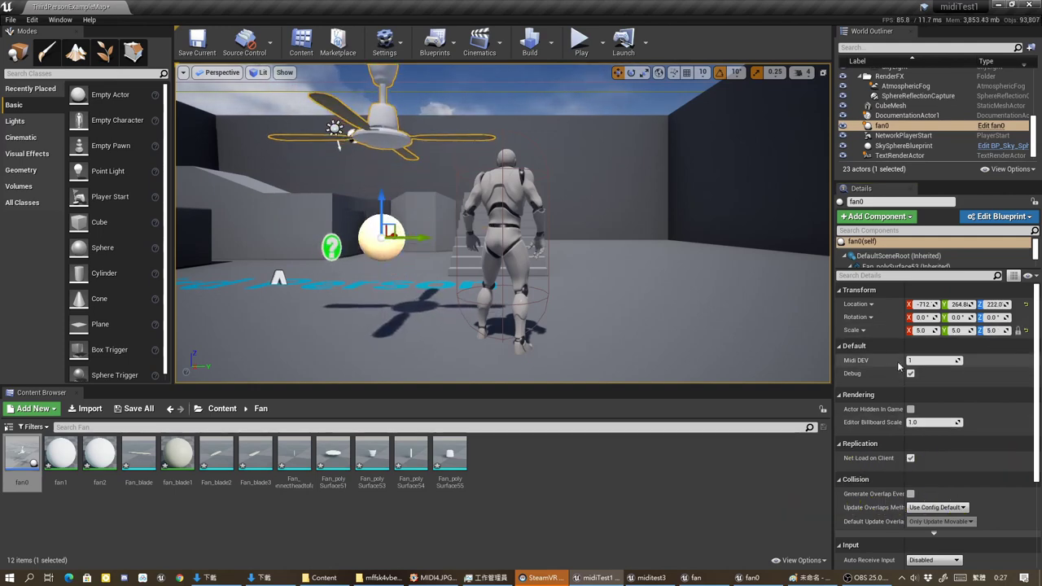
# Play the level, take control in-game to watch the fan spin, then release input
pyautogui.click(579, 45)
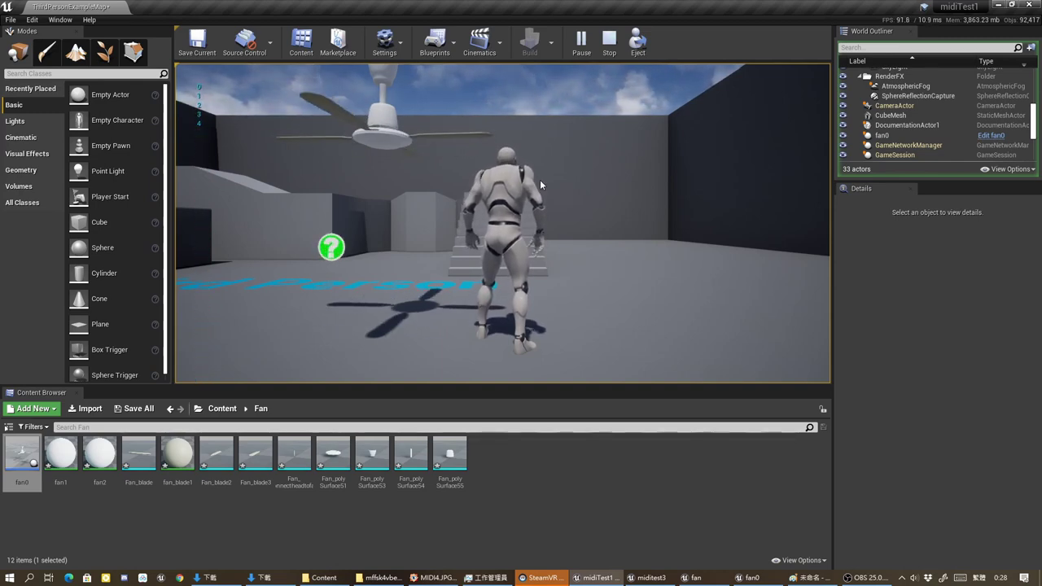
pyautogui.click(540, 181)
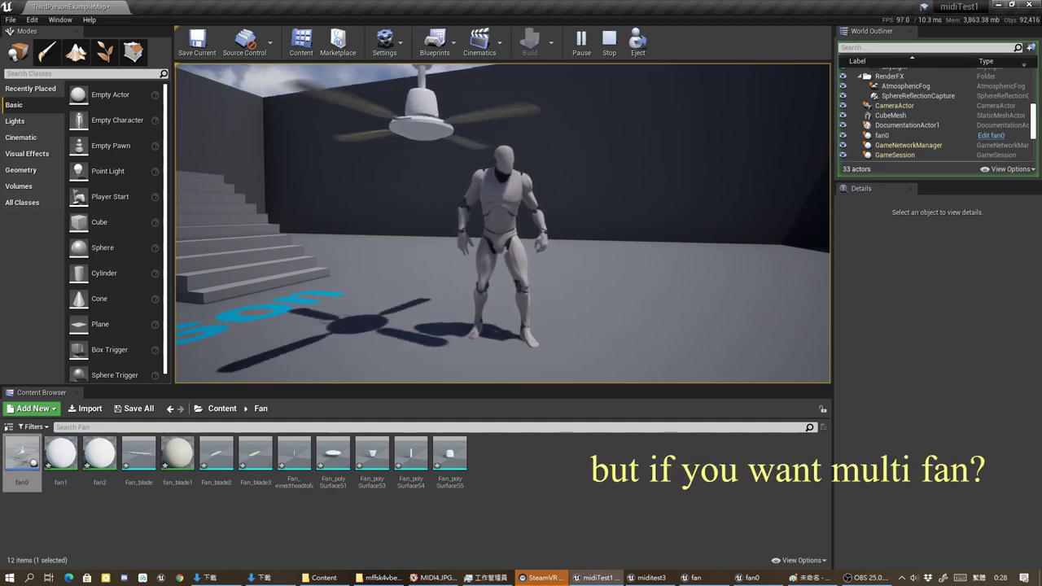
pyautogui.press('`')
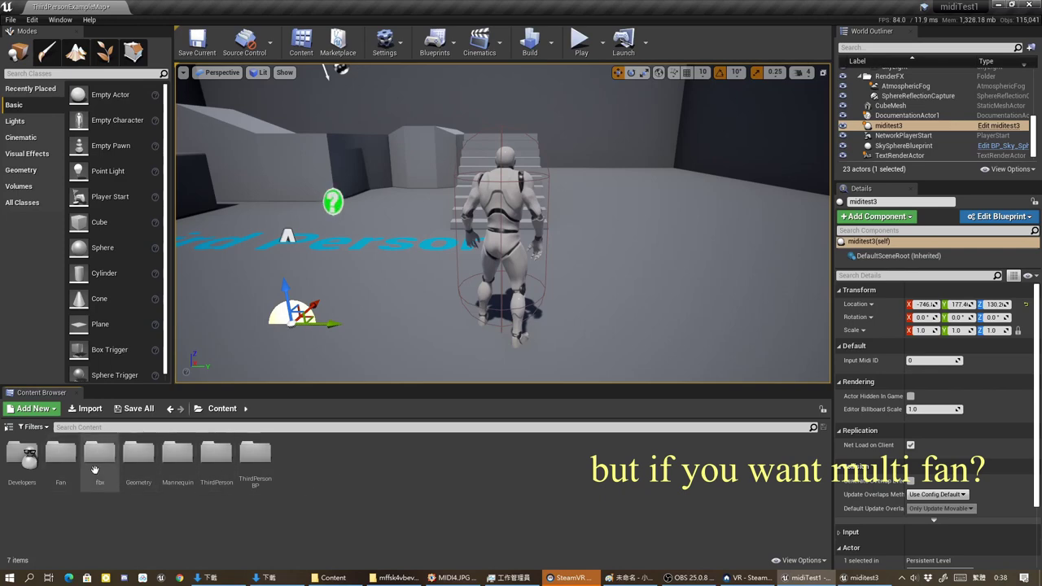
# Create an Actor Blueprint Class in ThirdPersonBP/midi named getDataForMidi
pyautogui.doubleClick(255, 453)
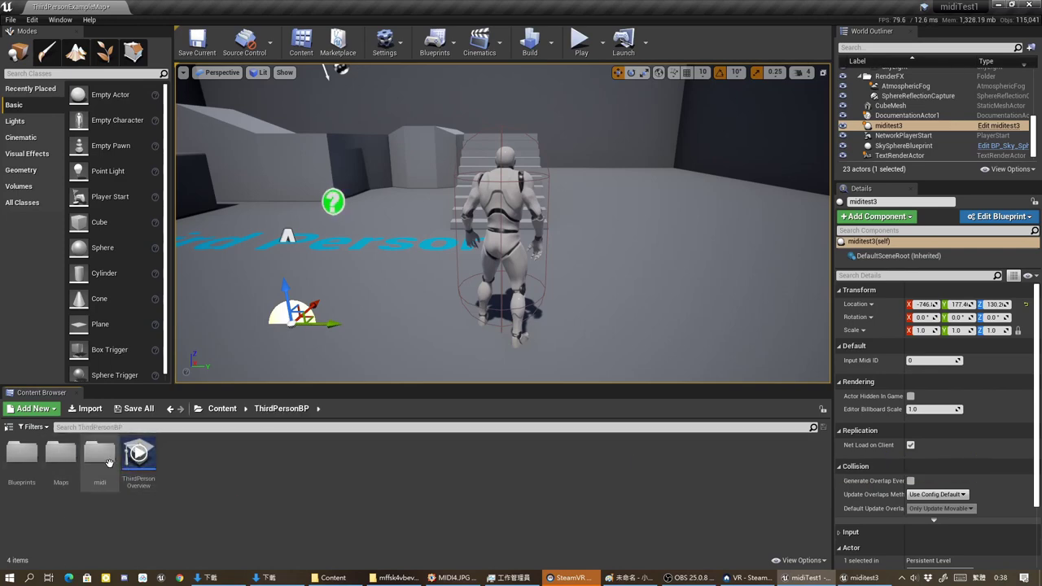
pyautogui.doubleClick(100, 453)
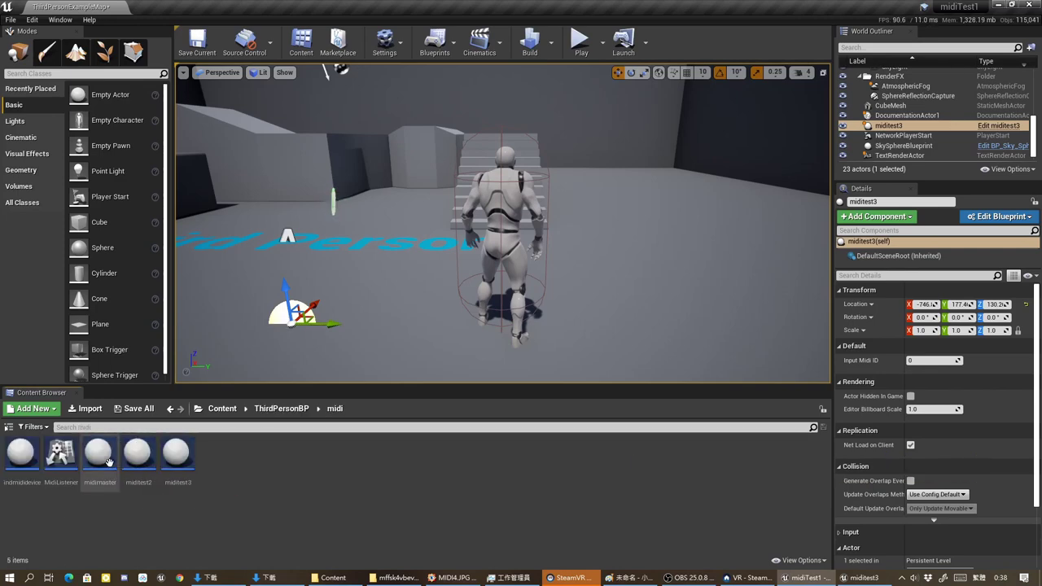
pyautogui.rightClick(224, 486)
pyautogui.click(280, 199)
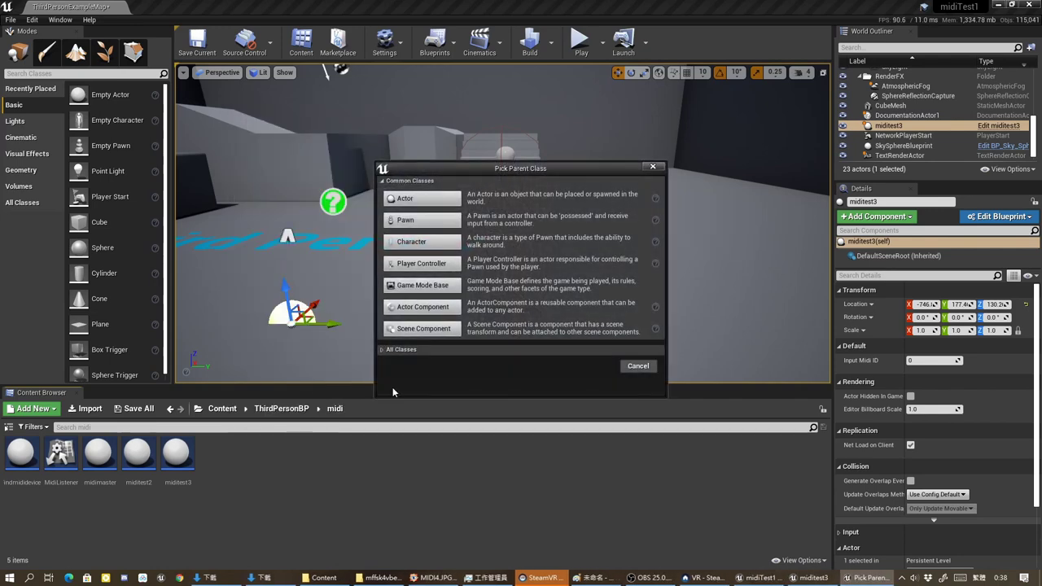
pyautogui.click(422, 201)
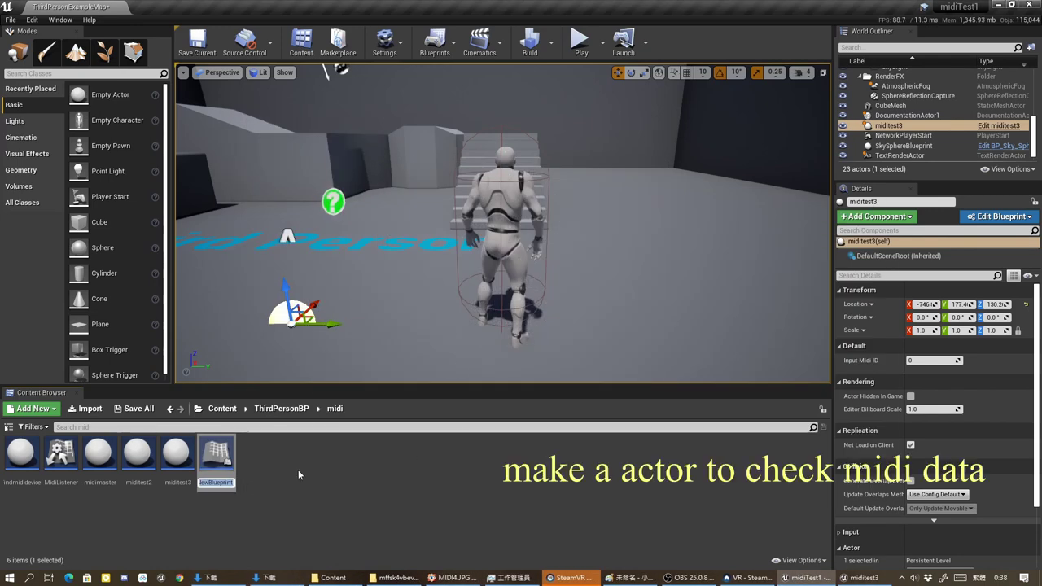
pyautogui.write('get')
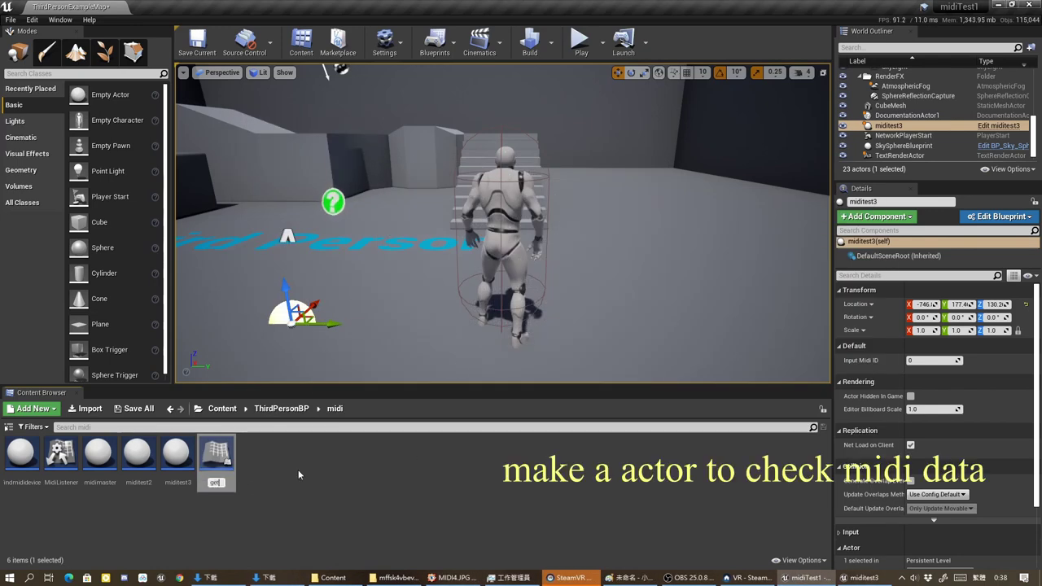
pyautogui.write('data')
pyautogui.press('BackSpace')
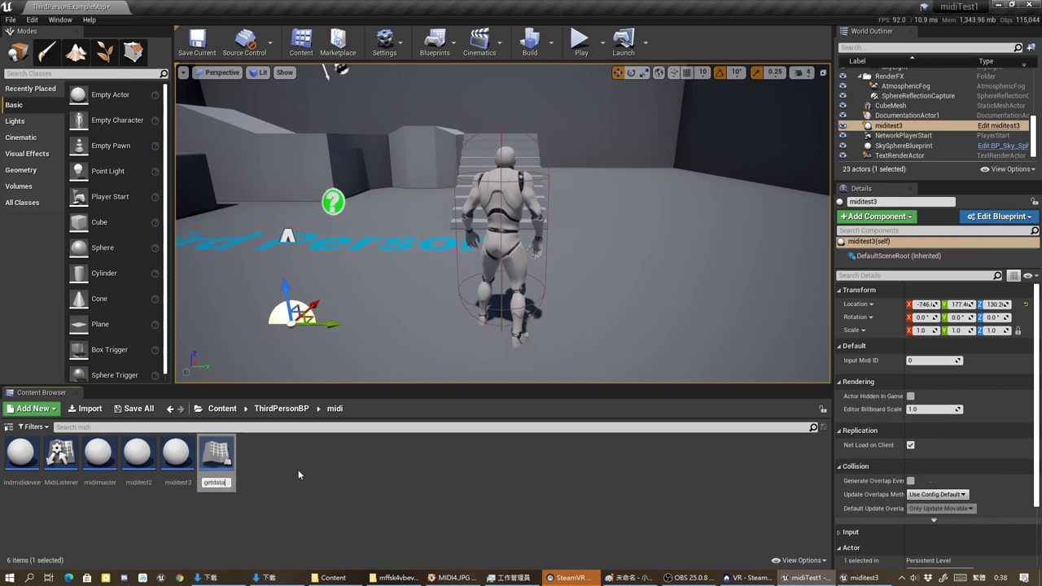
pyautogui.write('for midi')
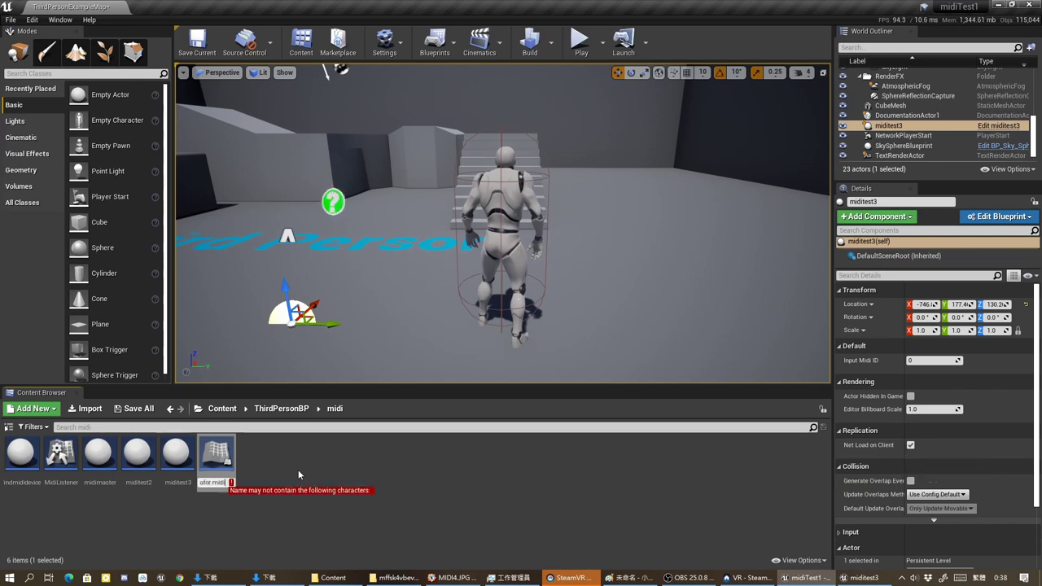
pyautogui.press('BackSpace')
pyautogui.press('BackSpace')
pyautogui.press('BackSpace')
pyautogui.press('BackSpace')
pyautogui.write('getda')
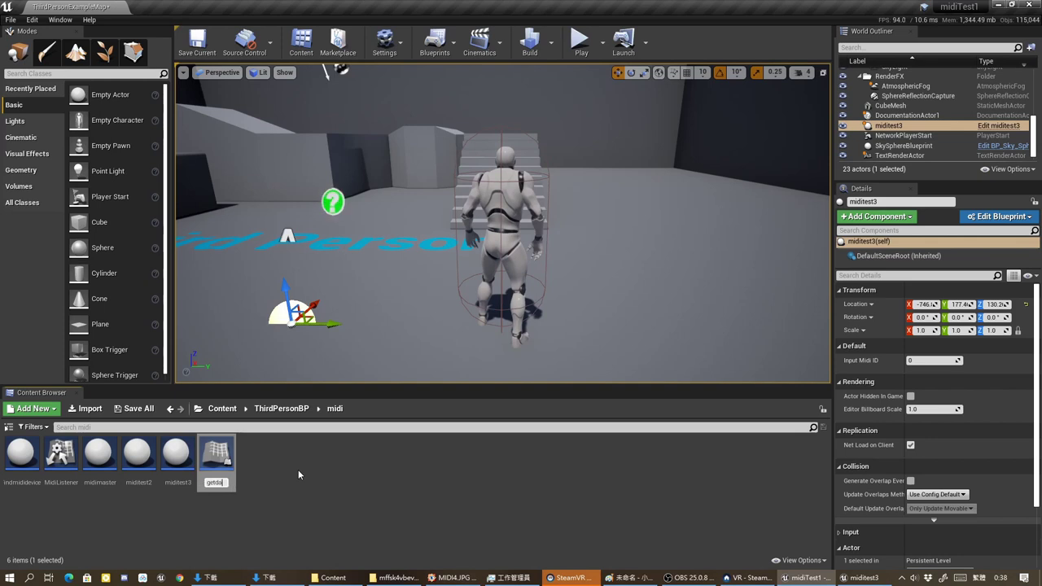
pyautogui.press('BackSpace')
pyautogui.press('BackSpace')
pyautogui.press('BackSpace')
pyautogui.write('Data')
pyautogui.write('ForMidi')
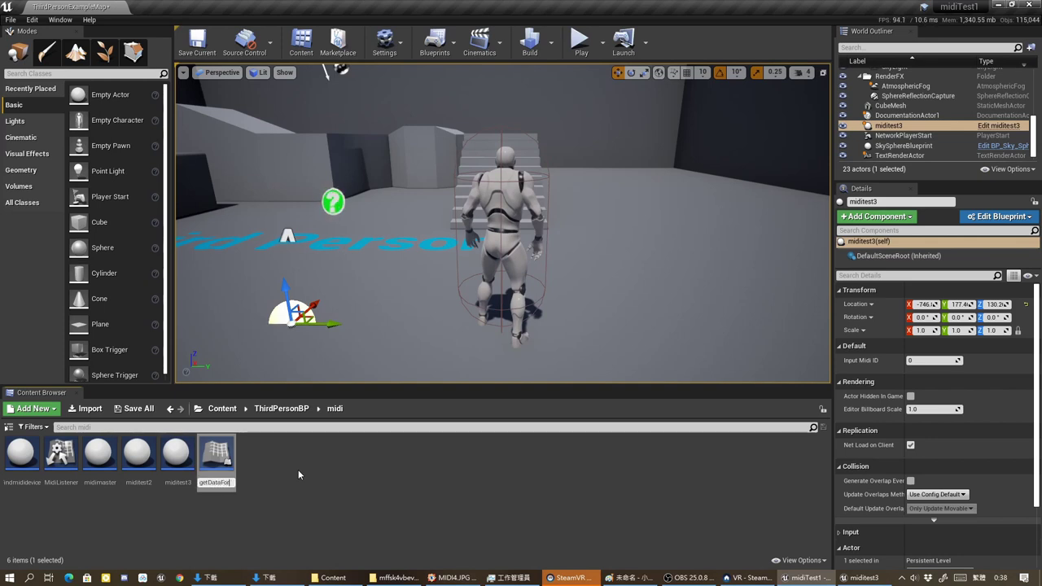
pyautogui.press('Return')
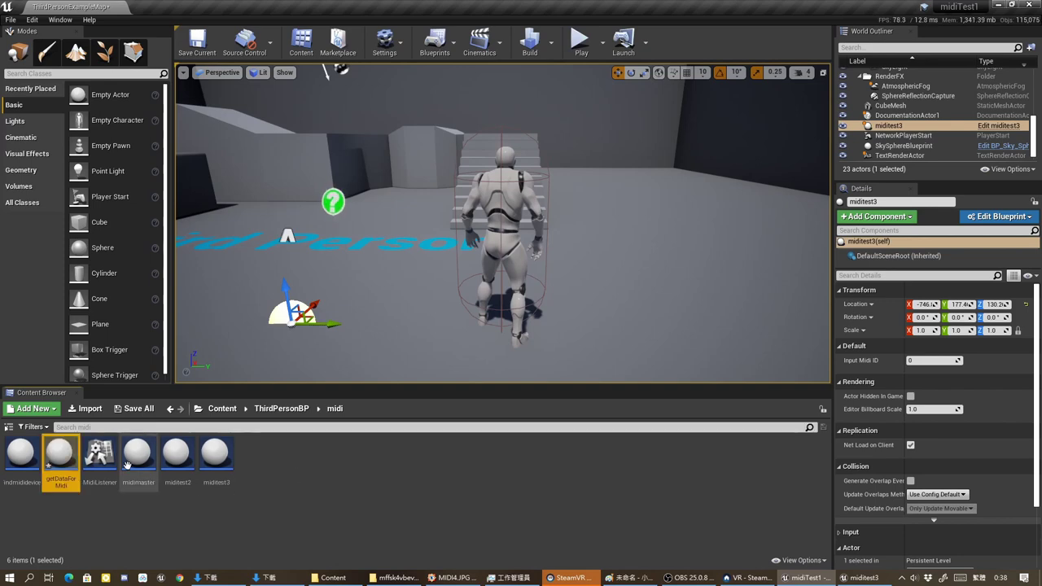
# Open getDataForMidi's event graph and delete the unused overlap and tick events
pyautogui.doubleClick(63, 476)
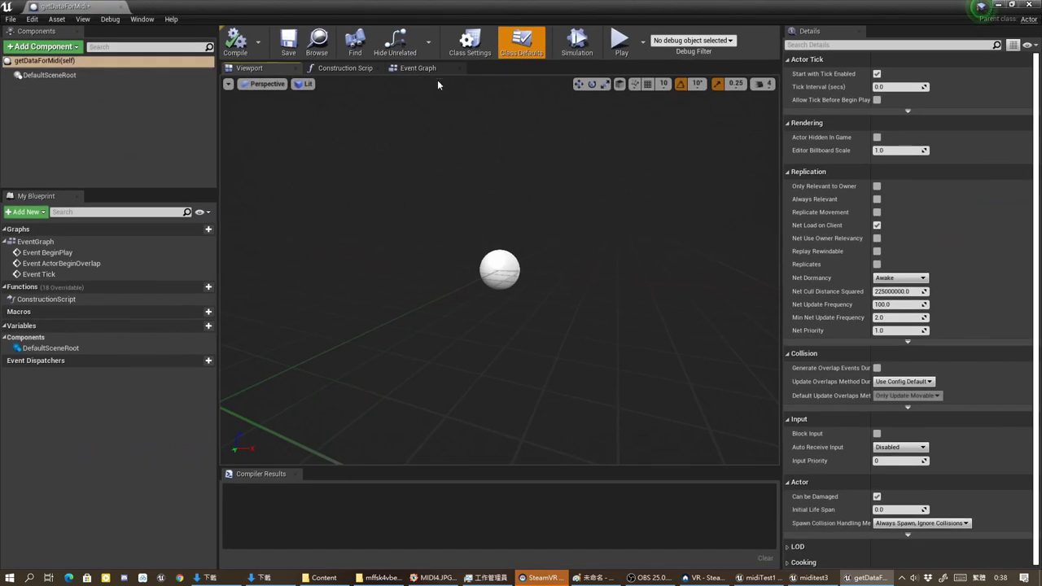
pyautogui.click(423, 68)
pyautogui.moveTo(416, 179); pyautogui.dragTo(351, 398)
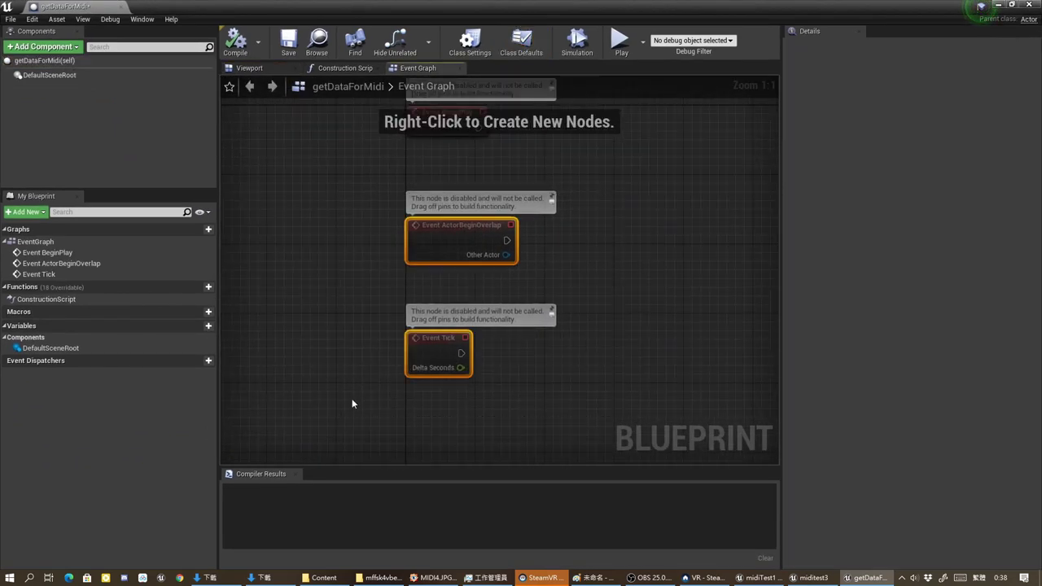
pyautogui.press('Delete')
pyautogui.moveTo(509, 273); pyautogui.dragTo(410, 381, button='right')
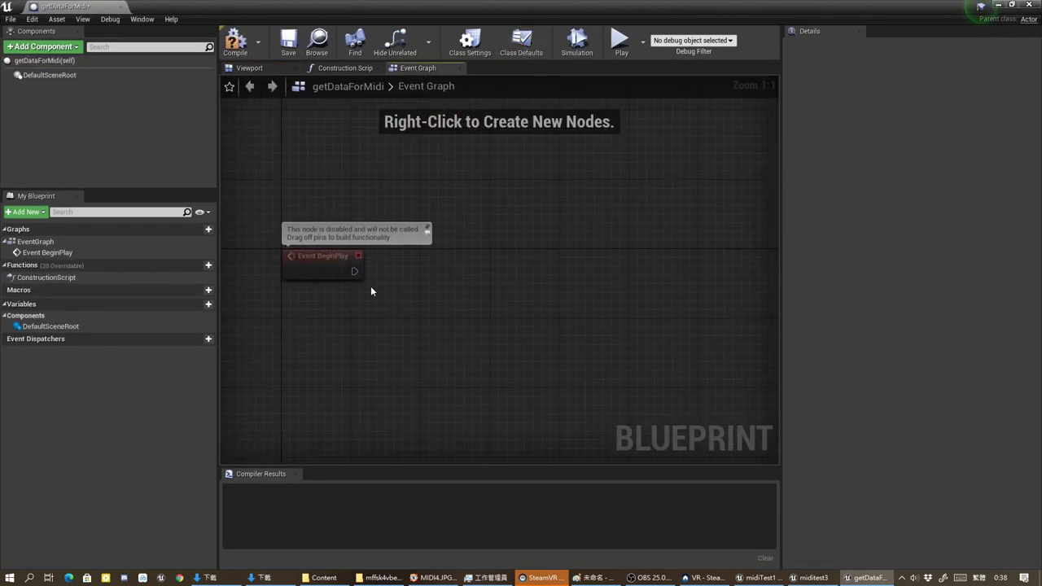
# Add Create MIDIDevice Controller after Event BeginPlay with Device ID 1
pyautogui.moveTo(356, 270); pyautogui.dragTo(526, 274)
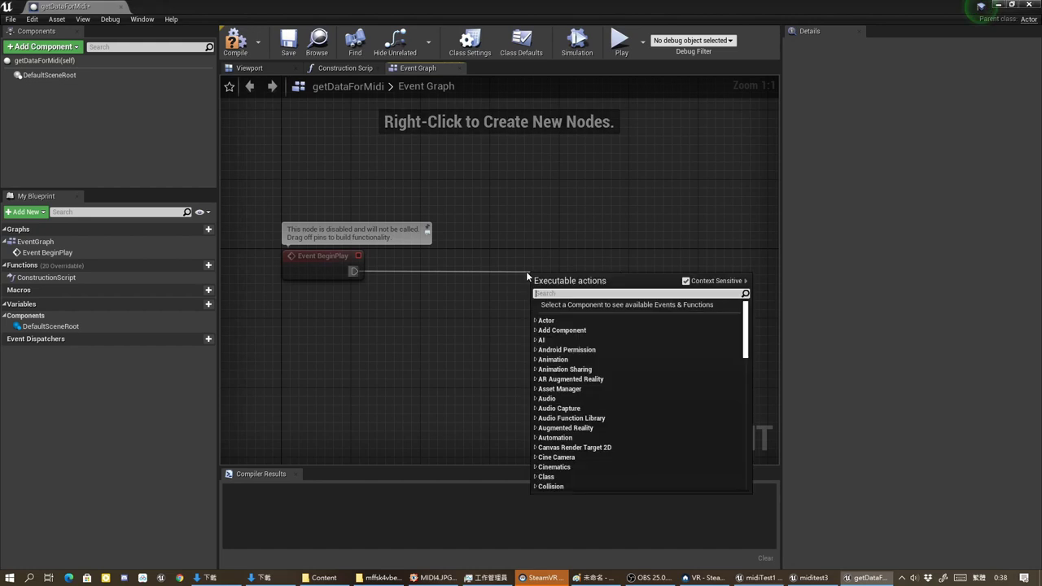
pyautogui.write('cre')
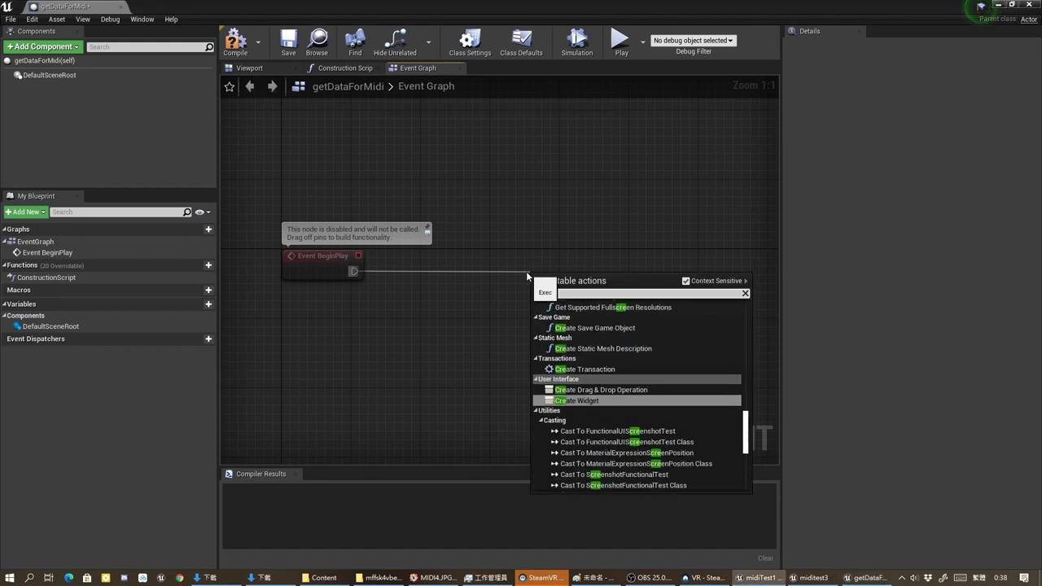
pyautogui.write('ate')
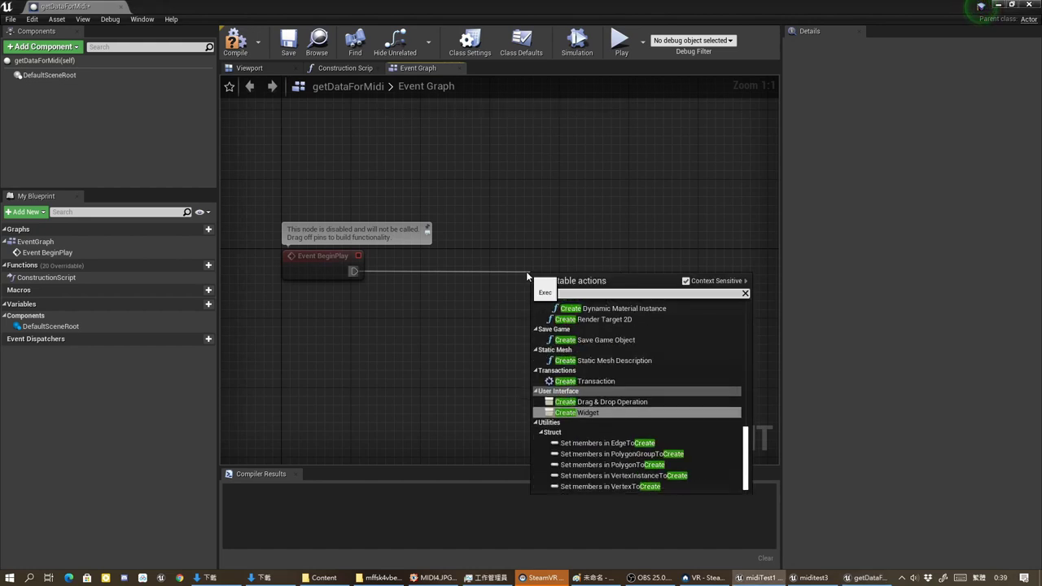
pyautogui.write(' mi')
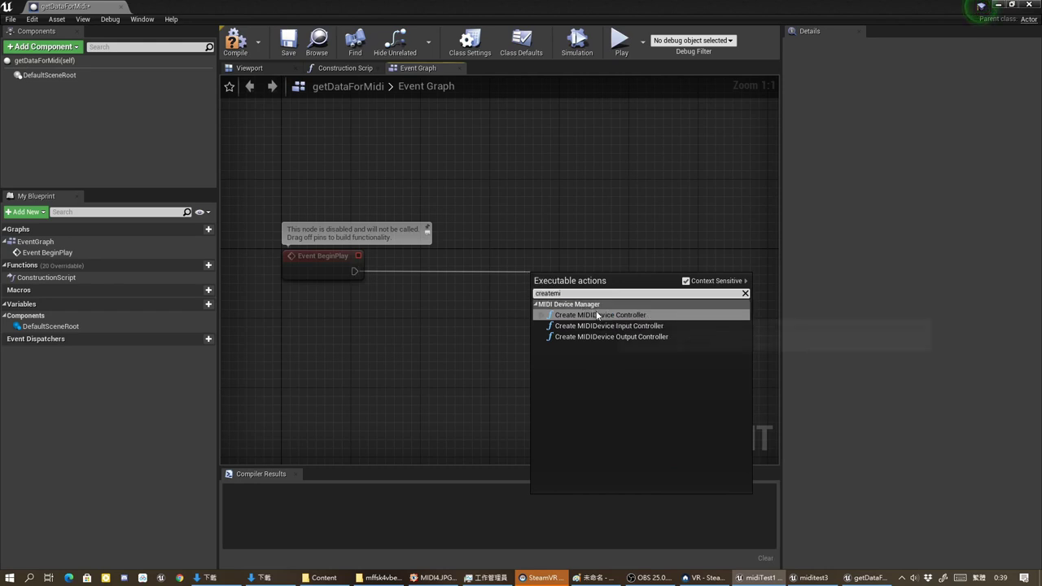
pyautogui.press('Return')
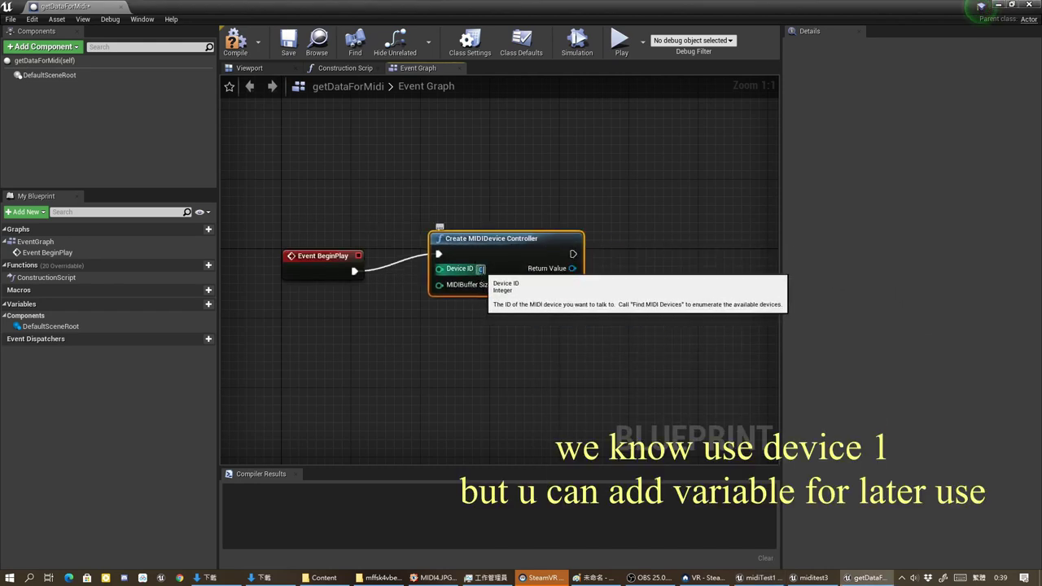
pyautogui.click(480, 269)
pyautogui.write('1')
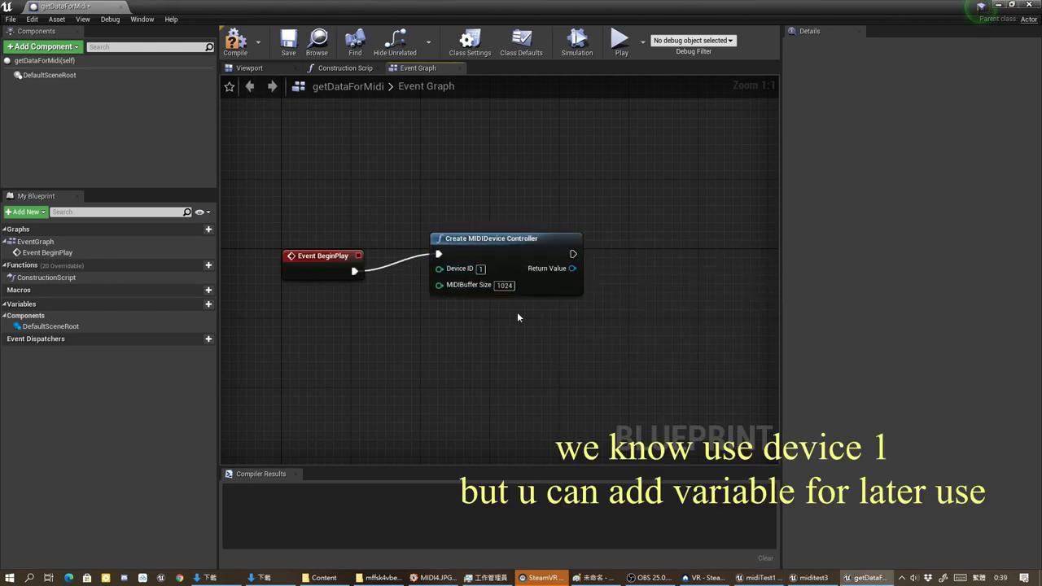
pyautogui.moveTo(480, 260); pyautogui.dragTo(424, 311, button='right')
pyautogui.moveTo(586, 326); pyautogui.dragTo(503, 260, button='right')
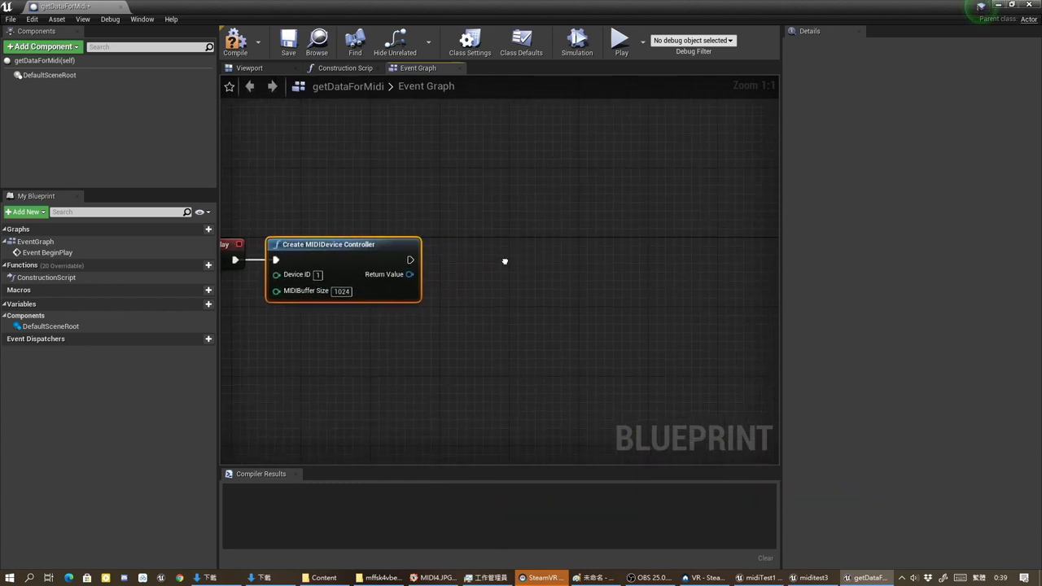
pyautogui.click(979, 7)
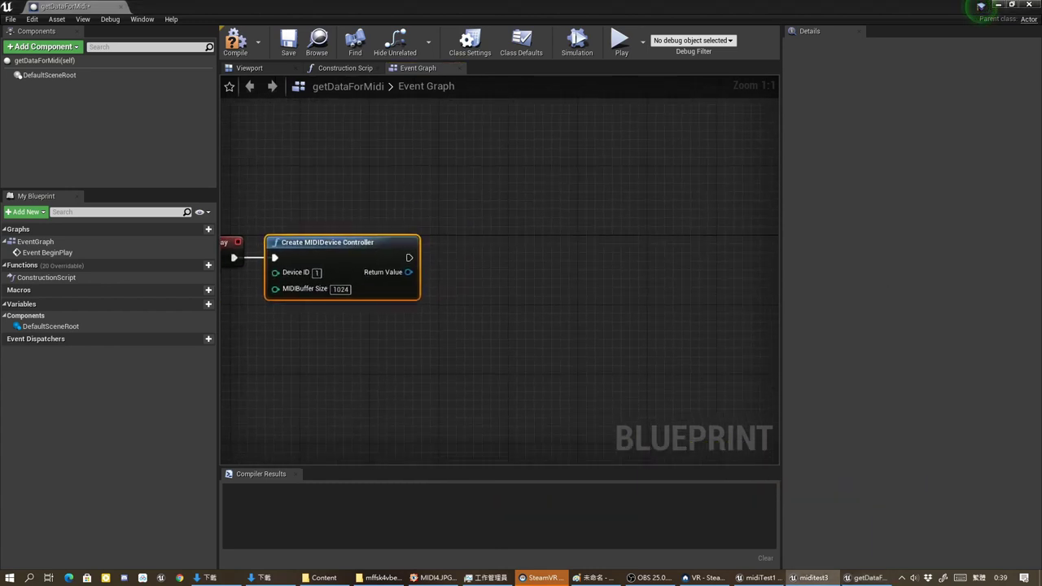
pyautogui.moveTo(530, 275); pyautogui.dragTo(472, 269, button='right')
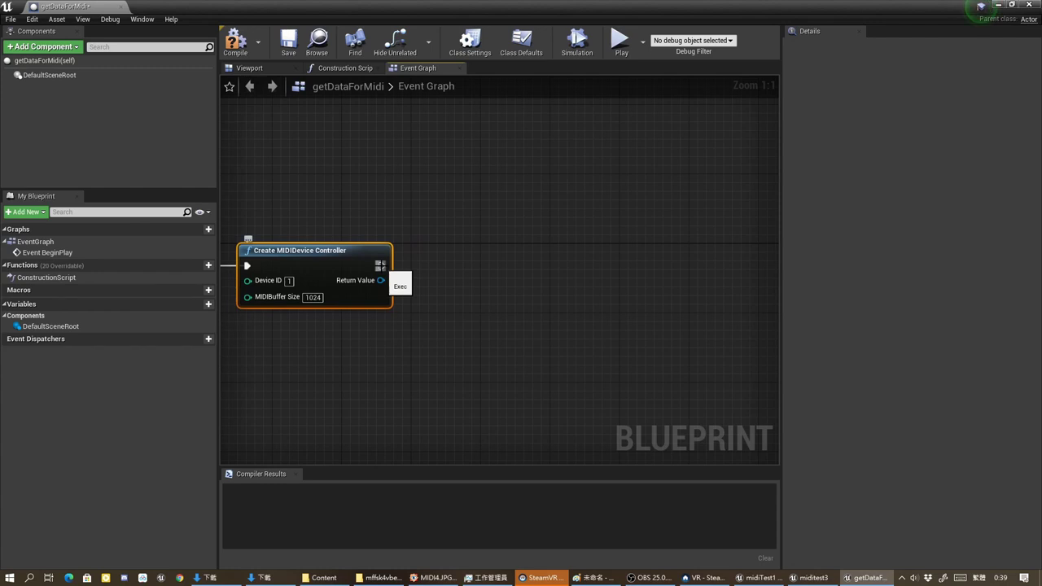
# Add Bind Event to On MIDIEvent targeting the controller's Return Value, then search for Print String after it
pyautogui.moveTo(380, 266); pyautogui.dragTo(503, 262)
pyautogui.write('bind')
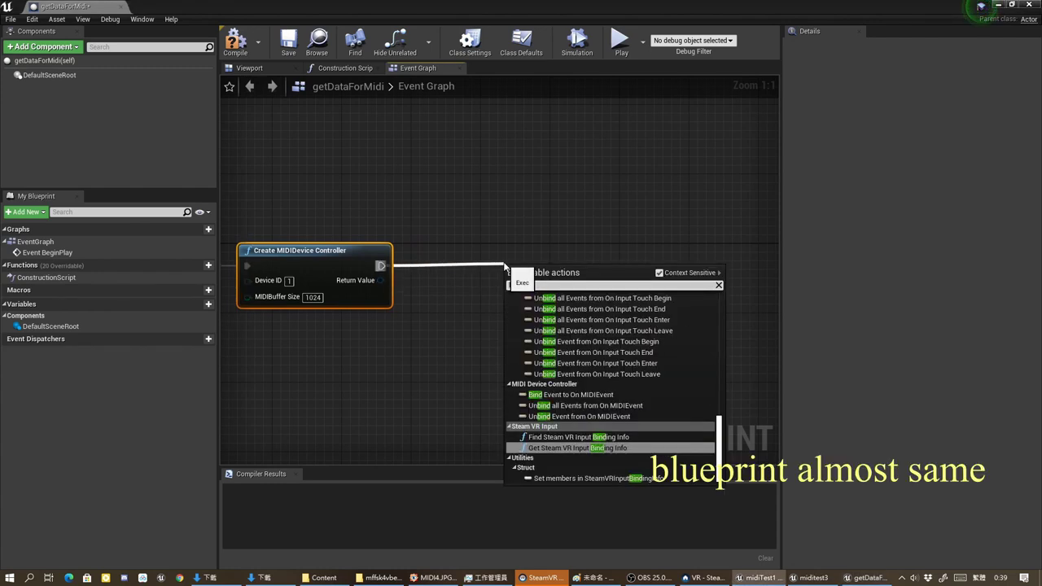
pyautogui.write(' midi')
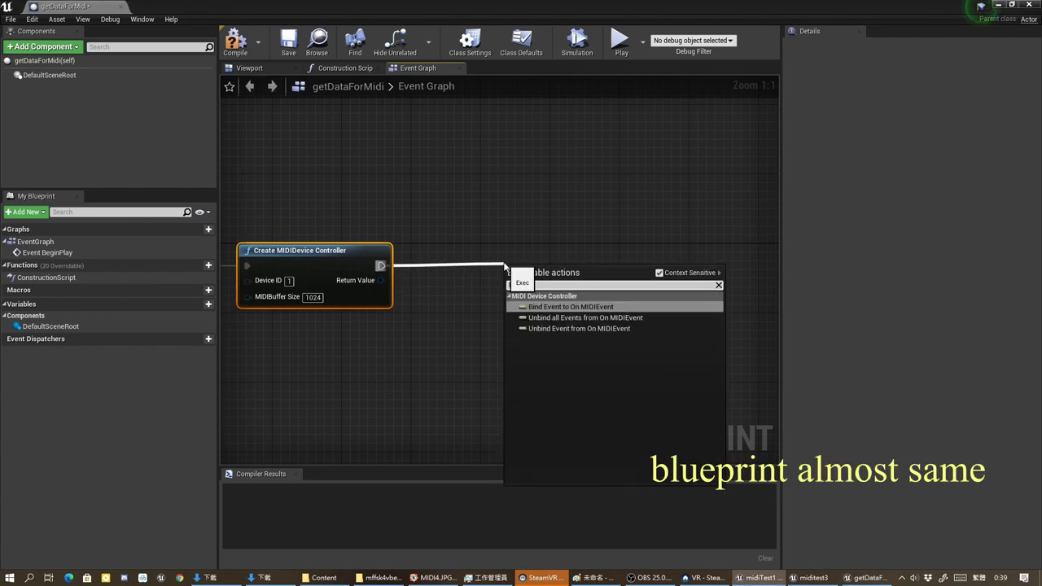
pyautogui.click(583, 307)
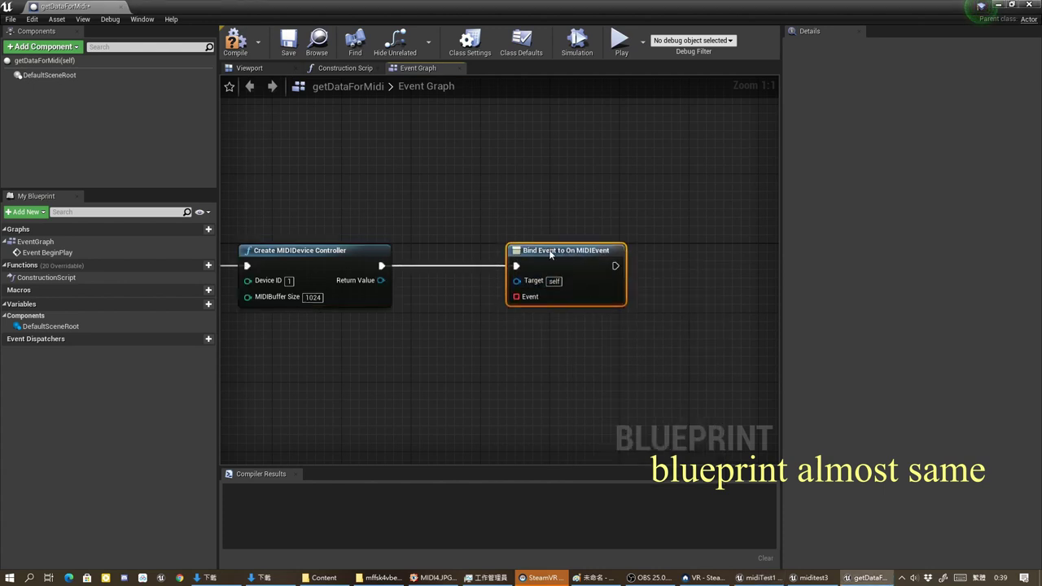
pyautogui.moveTo(380, 280); pyautogui.dragTo(516, 280)
pyautogui.moveTo(554, 251); pyautogui.dragTo(449, 250)
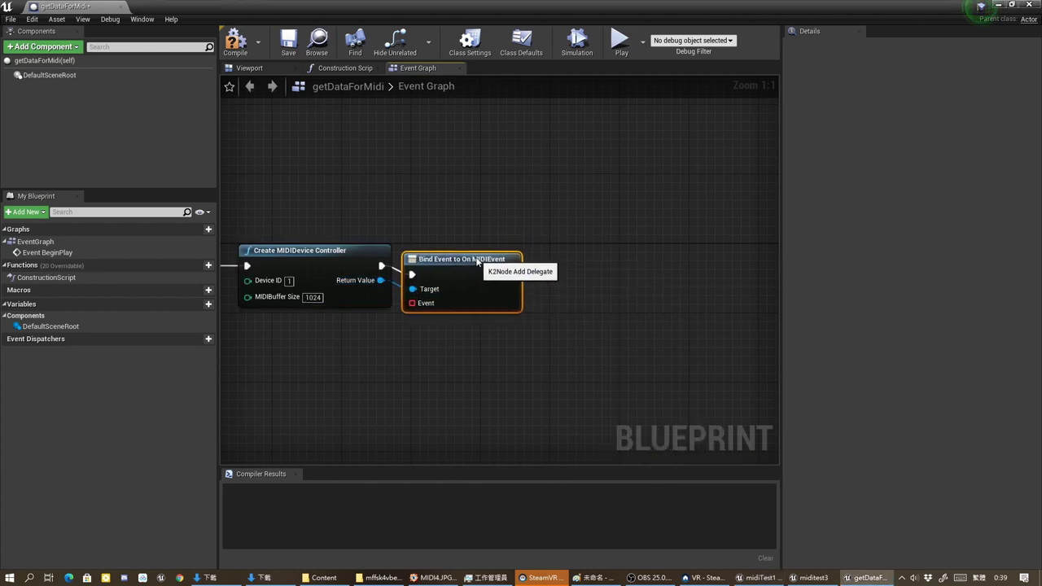
pyautogui.click(981, 7)
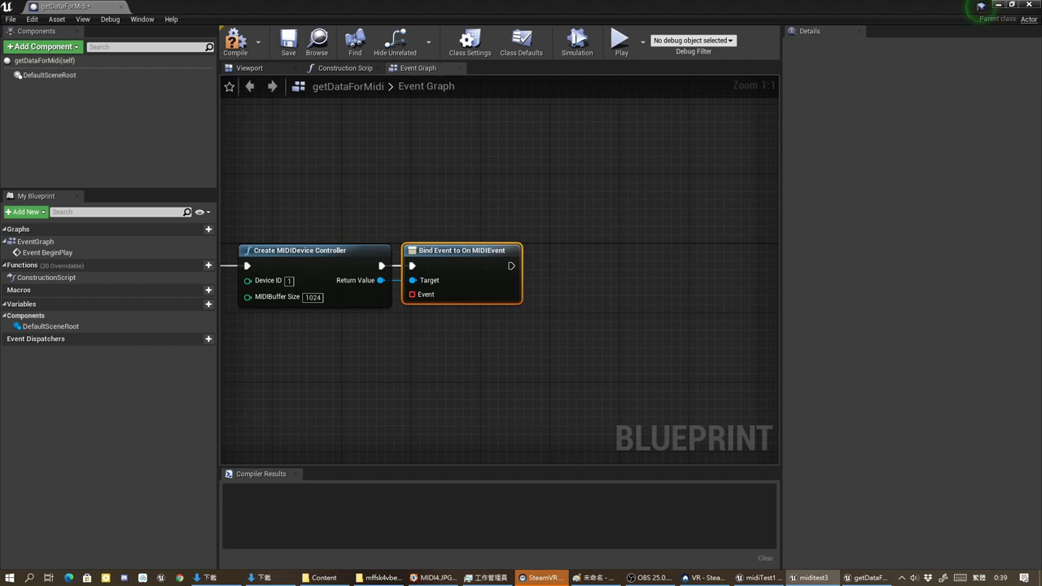
pyautogui.moveTo(542, 293); pyautogui.dragTo(401, 242, button='right')
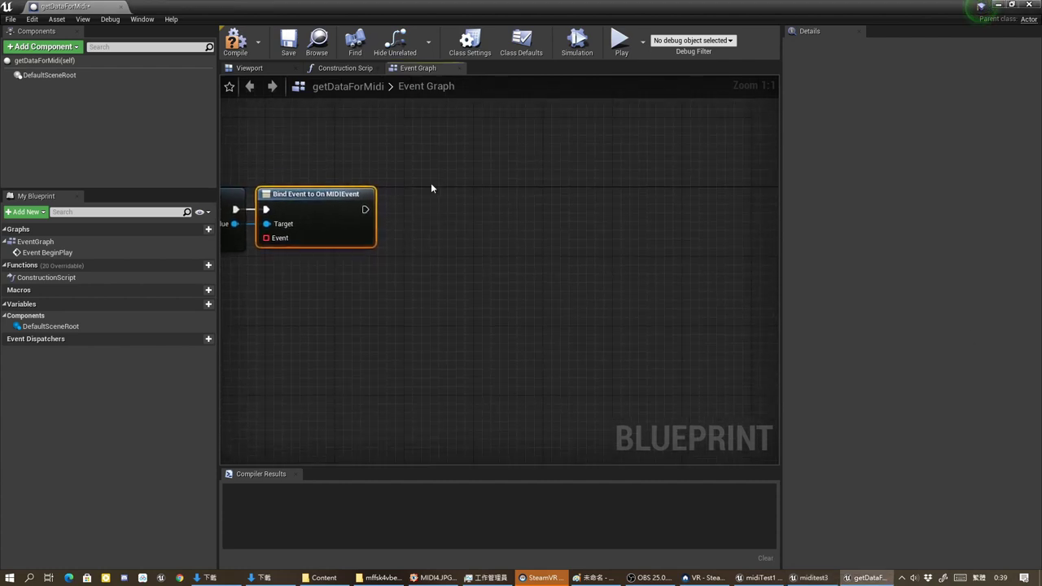
pyautogui.moveTo(363, 209); pyautogui.dragTo(674, 207)
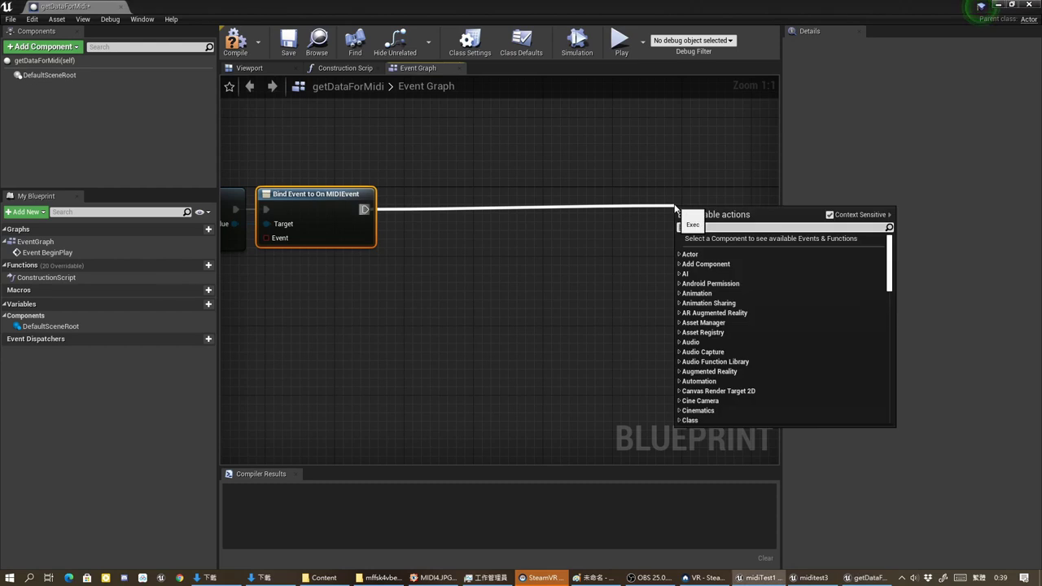
pyautogui.write('print')
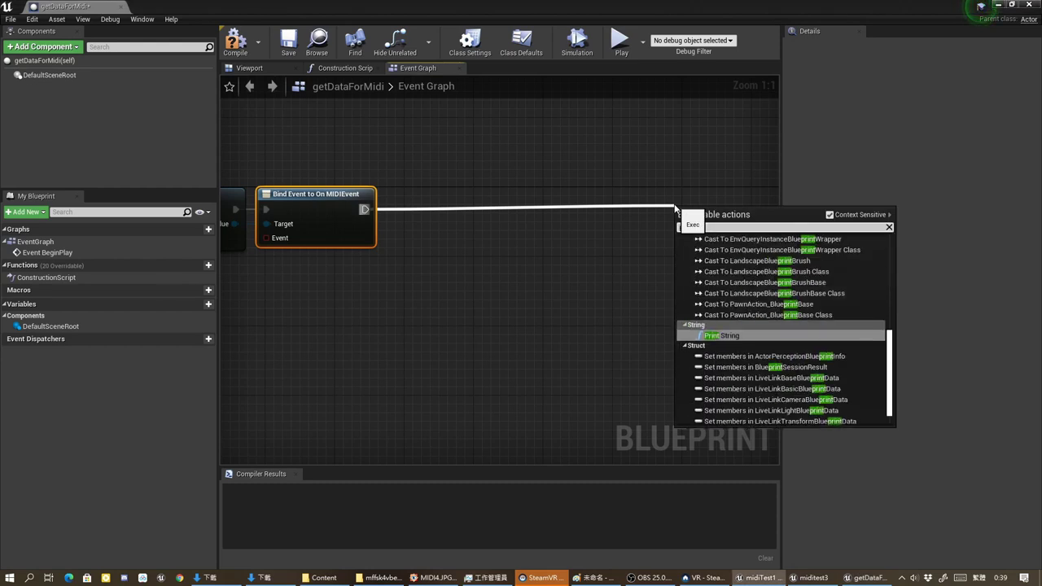
pyautogui.write(' st')
# Add Print String after the bind node, fed by an Append node with inputs A, B and C
pyautogui.click(738, 334)
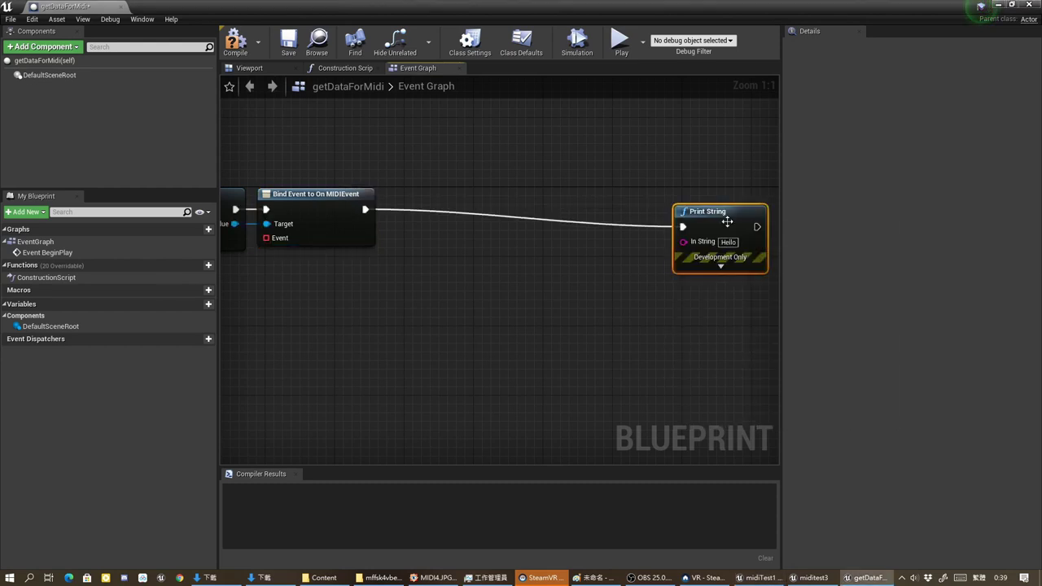
pyautogui.moveTo(736, 213)
pyautogui.mouseDown()
pyautogui.moveTo(629, 205)
pyautogui.moveTo(707, 205)
pyautogui.moveTo(504, 285)
pyautogui.mouseUp()
pyautogui.write('pp')
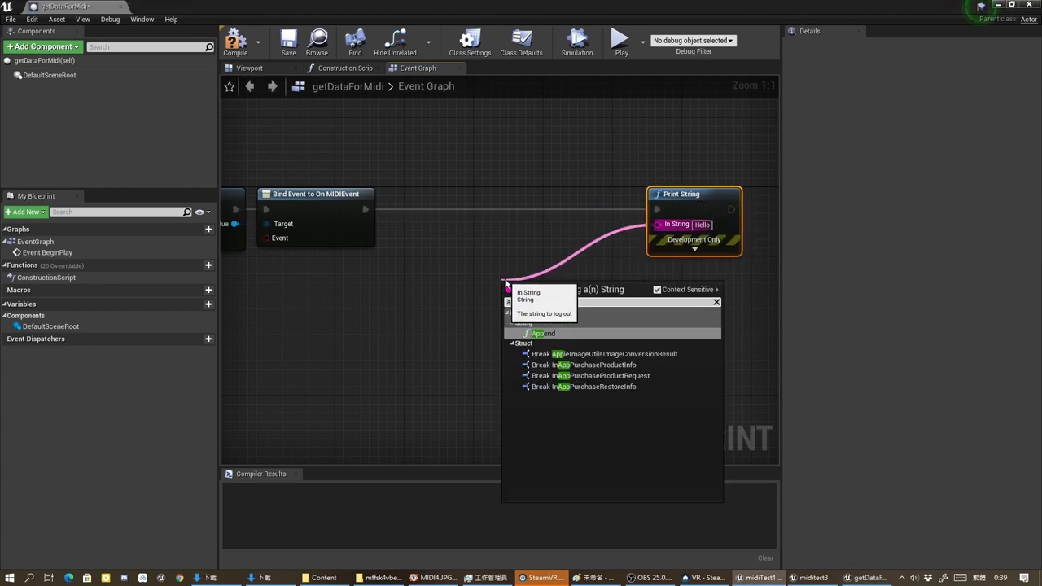
pyautogui.click(551, 333)
pyautogui.moveTo(576, 291); pyautogui.dragTo(584, 246)
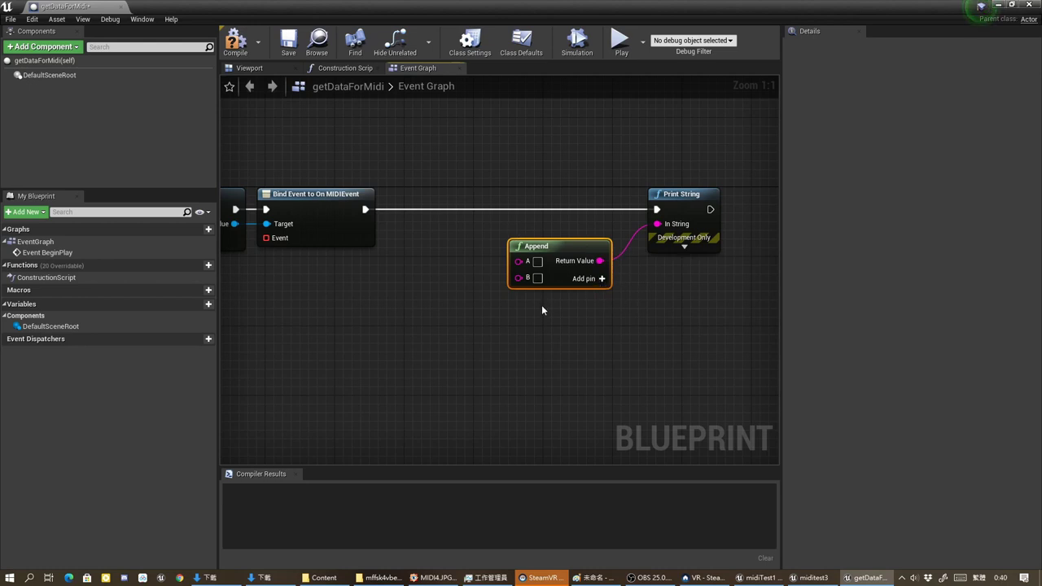
pyautogui.click(602, 278)
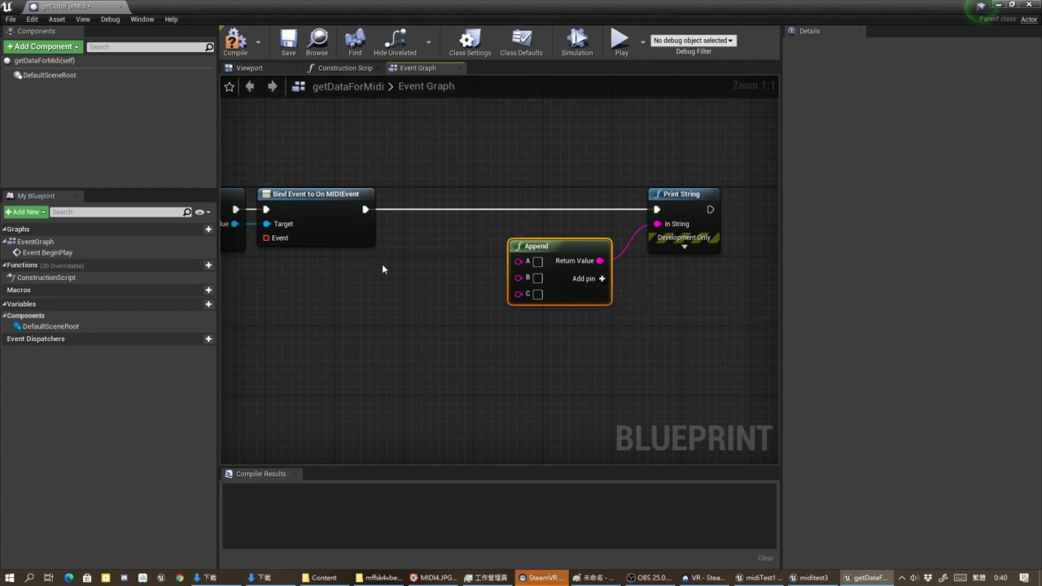
pyautogui.moveTo(383, 269); pyautogui.dragTo(383, 191, button='right')
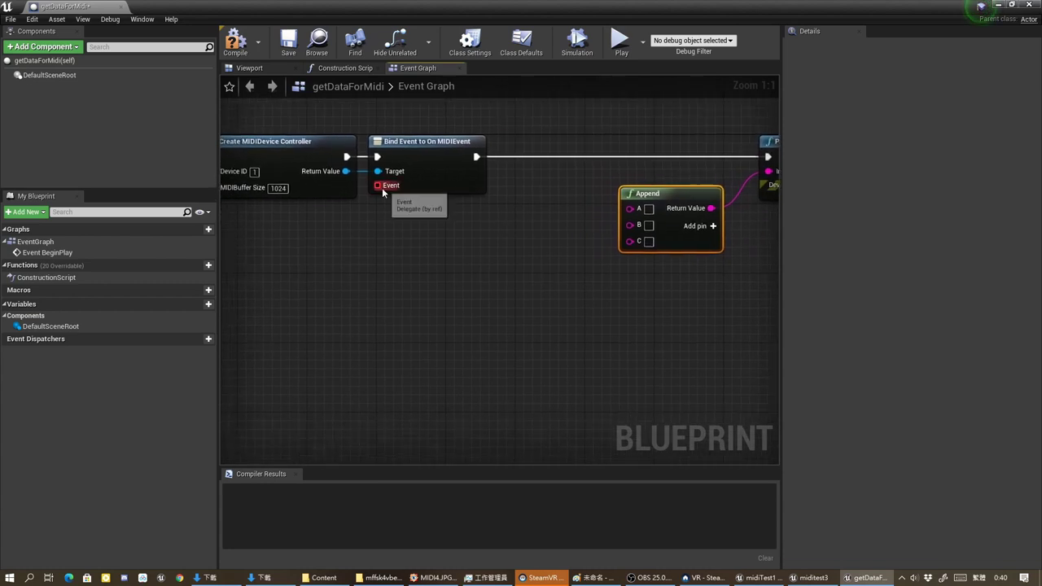
# Create a custom event named getdata bound to the Bind Event's Event pin
pyautogui.moveTo(382, 191); pyautogui.dragTo(330, 289)
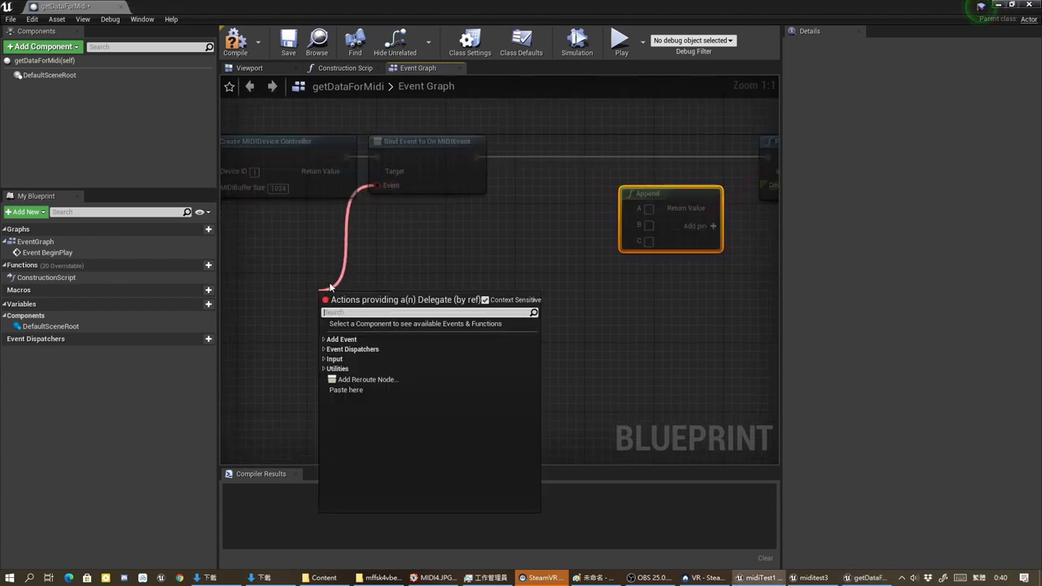
pyautogui.click(341, 339)
pyautogui.click(366, 351)
pyautogui.write('getdata')
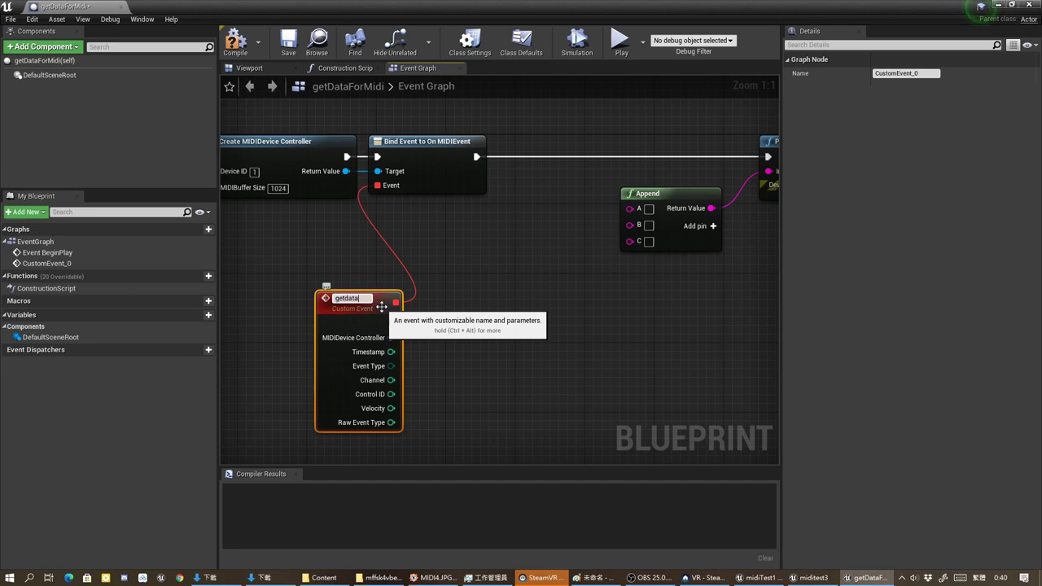
pyautogui.click(456, 335)
# Wire getdata to Print String, cut the bind node's old link, and move Append and Print String lower
pyautogui.moveTo(456, 335)
pyautogui.mouseDown(button='right')
pyautogui.moveTo(436, 285)
pyautogui.moveTo(436, 168)
pyautogui.mouseUp(button='right')
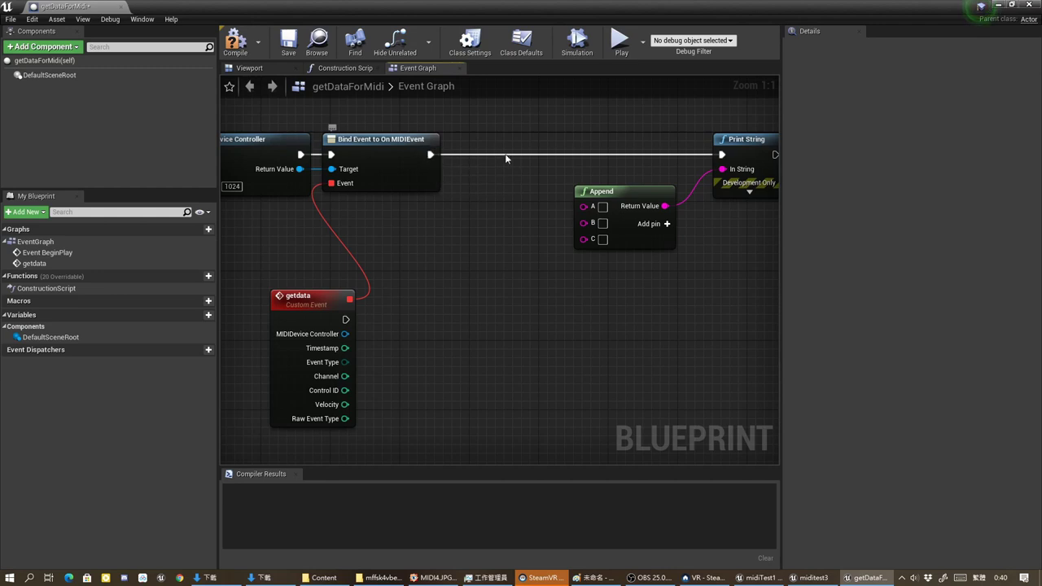
pyautogui.moveTo(346, 319); pyautogui.dragTo(721, 155)
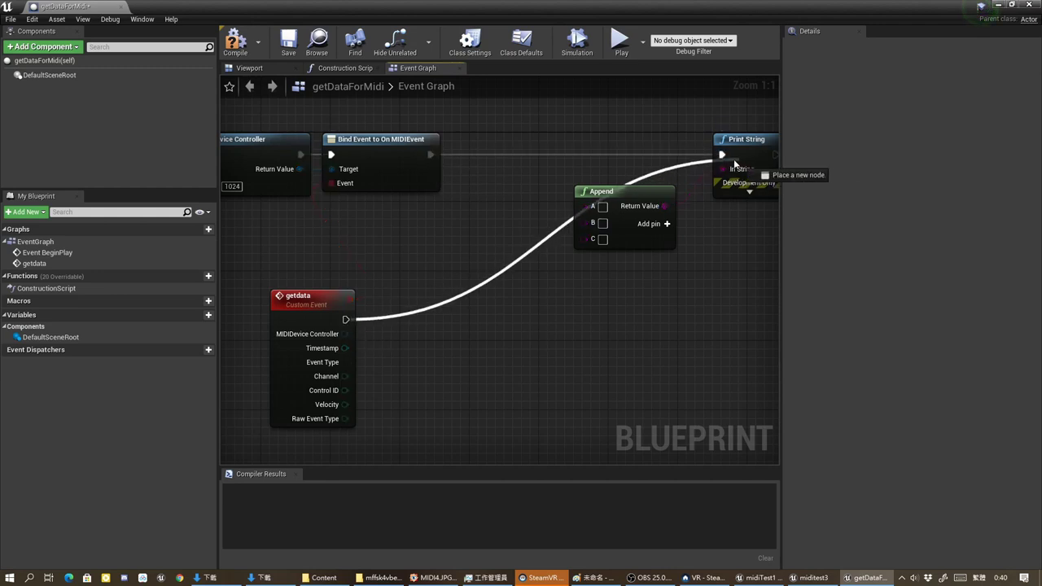
pyautogui.keyDown('alt'); pyautogui.click(534, 154); pyautogui.keyUp('alt')
pyautogui.moveTo(513, 310); pyautogui.dragTo(426, 286, button='right')
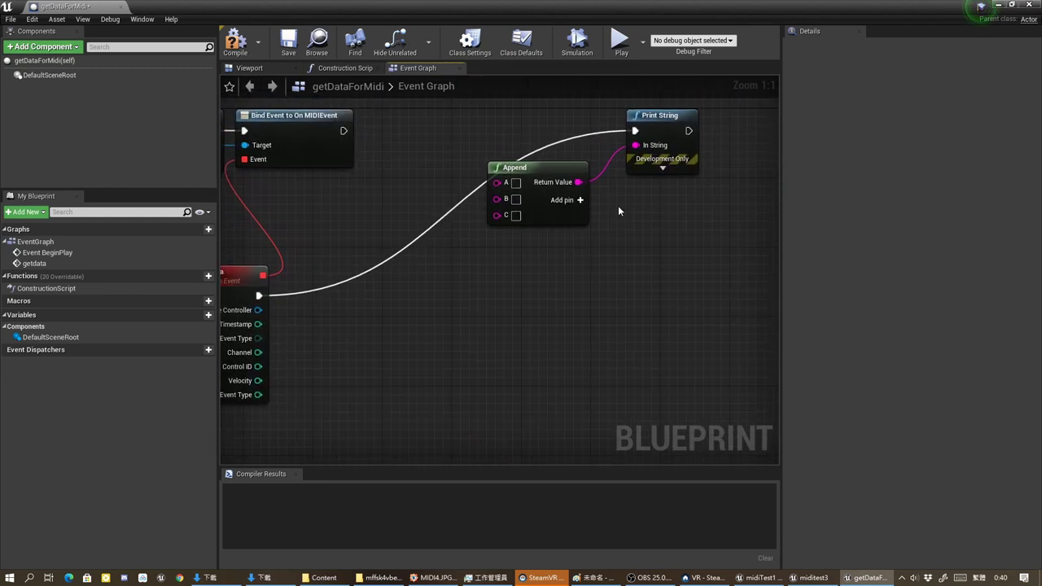
pyautogui.moveTo(643, 150); pyautogui.dragTo(557, 251)
pyautogui.moveTo(568, 172); pyautogui.dragTo(556, 334)
pyautogui.moveTo(555, 334); pyautogui.dragTo(624, 213, button='right')
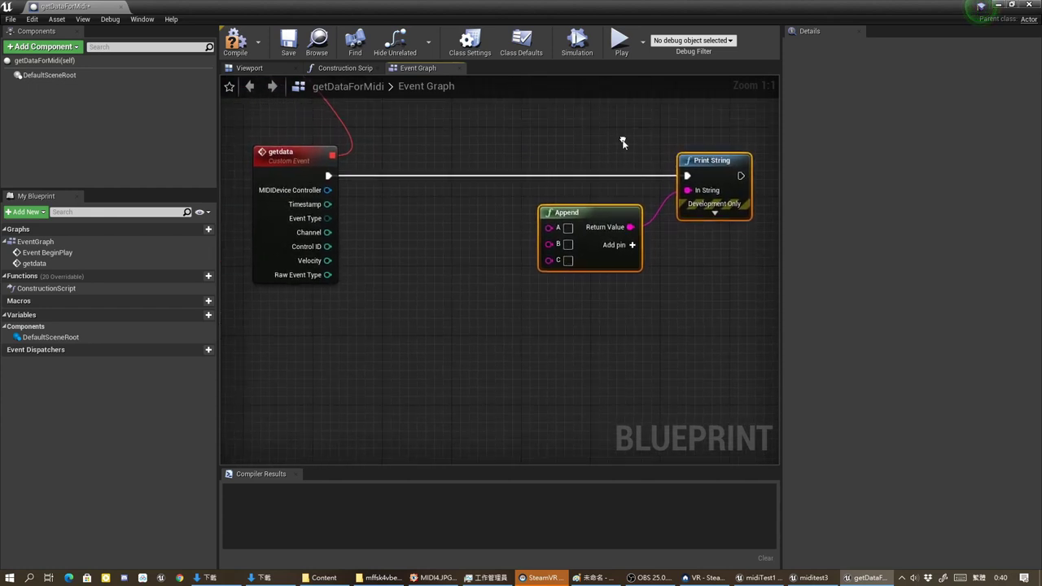
# Connect getdata's MIDIDevice Controller to the Append node and edit its B text
pyautogui.moveTo(327, 191)
pyautogui.mouseDown()
pyautogui.moveTo(528, 236)
pyautogui.moveTo(549, 228)
pyautogui.mouseUp()
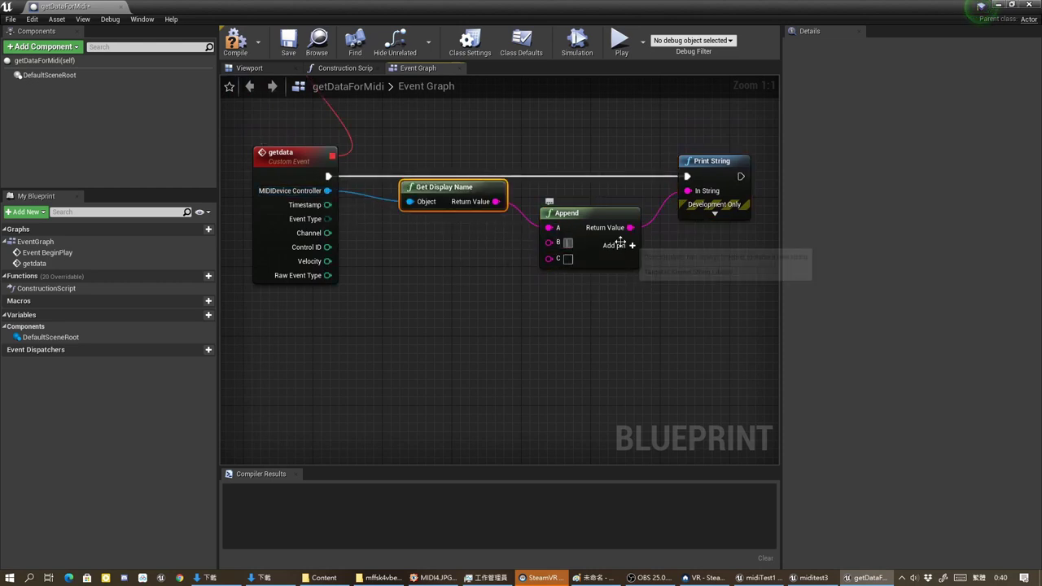
pyautogui.click(568, 243)
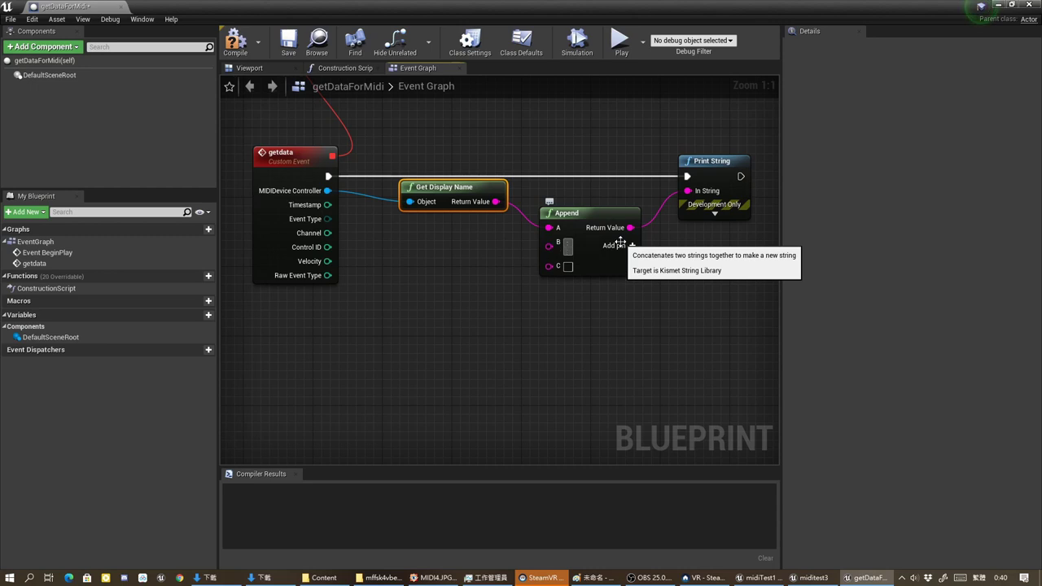
pyautogui.click(557, 313)
# Add a second Append node feeding the first Append's C input, with Timestamp on its A
pyautogui.moveTo(327, 204)
pyautogui.mouseDown()
pyautogui.moveTo(551, 266)
pyautogui.moveTo(383, 291)
pyautogui.mouseUp()
pyautogui.click(467, 249)
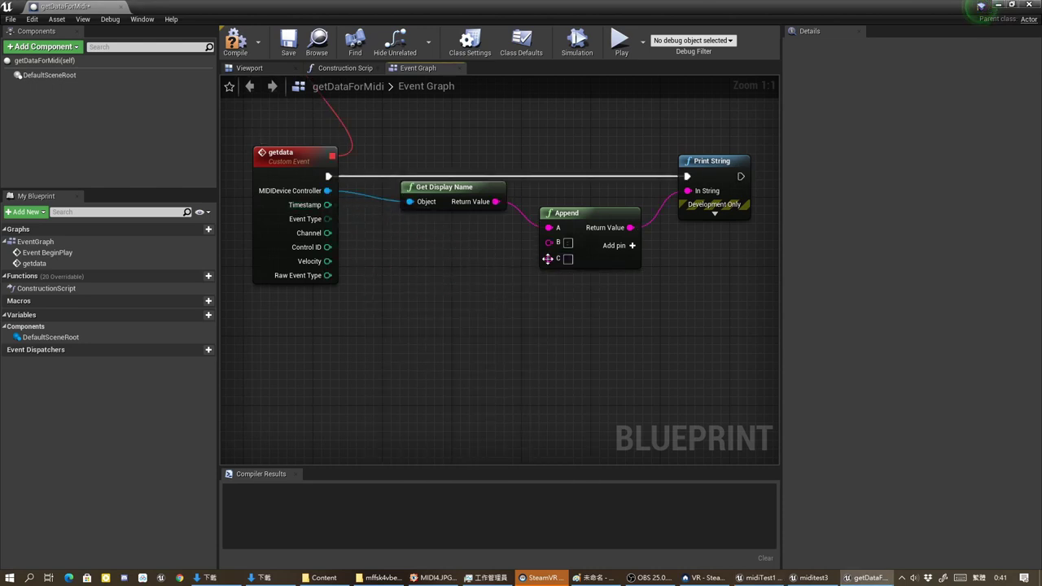
pyautogui.moveTo(547, 262)
pyautogui.mouseDown()
pyautogui.moveTo(443, 332)
pyautogui.moveTo(556, 245)
pyautogui.moveTo(468, 293)
pyautogui.mouseUp()
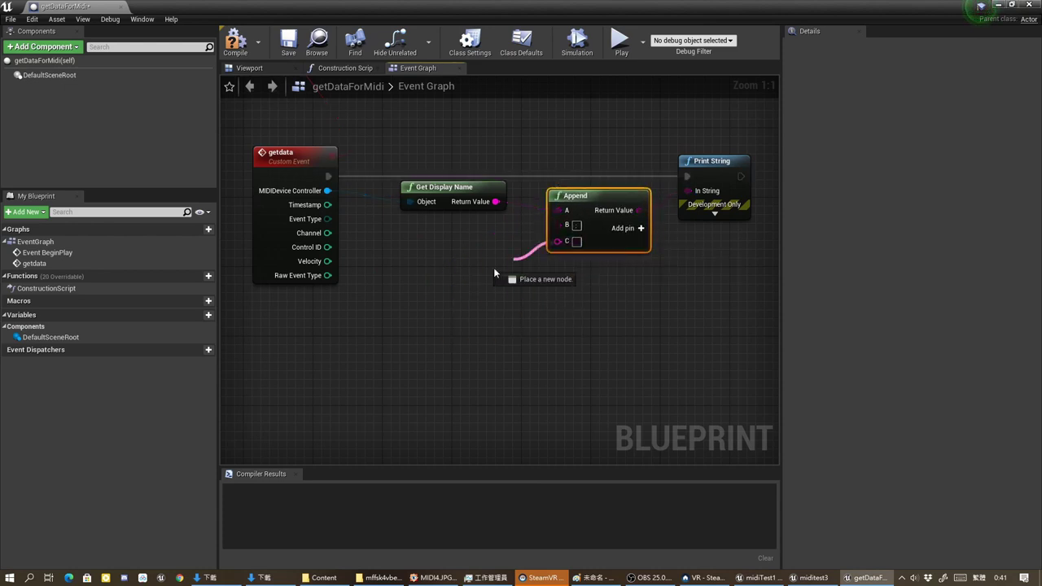
pyautogui.write('append')
pyautogui.click(513, 342)
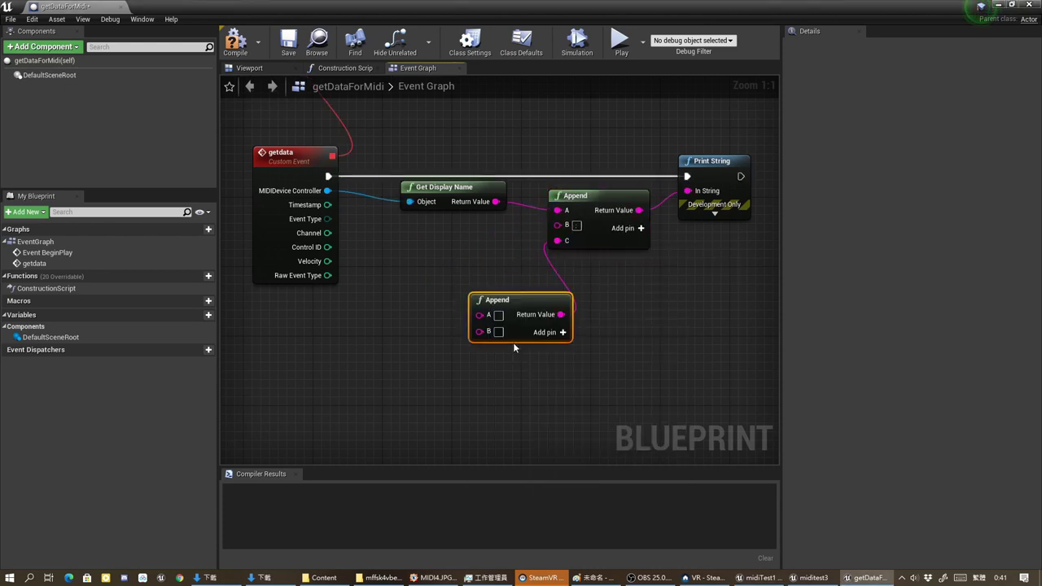
pyautogui.moveTo(510, 285); pyautogui.dragTo(484, 258)
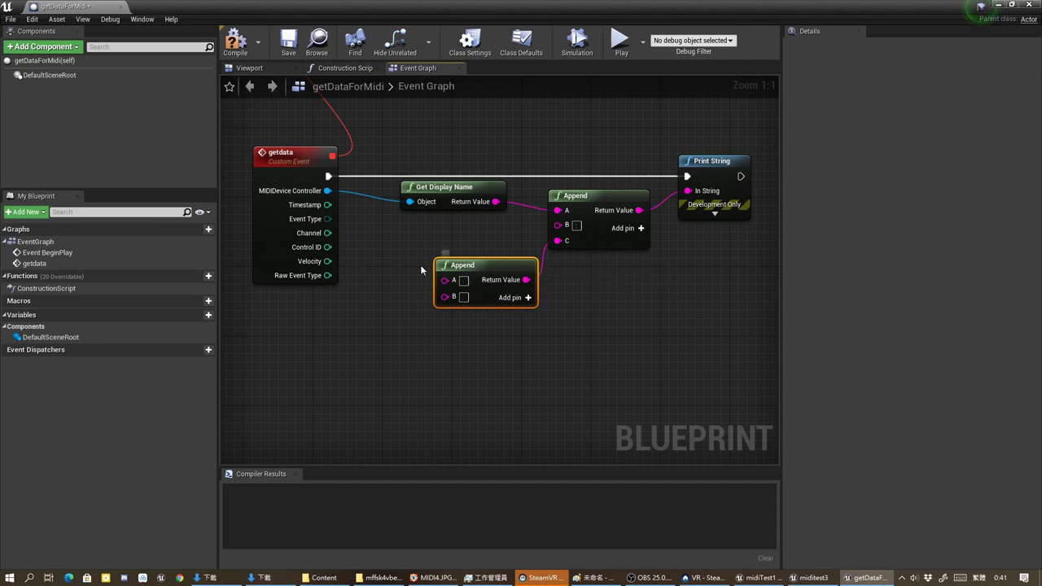
pyautogui.moveTo(327, 204); pyautogui.dragTo(444, 280)
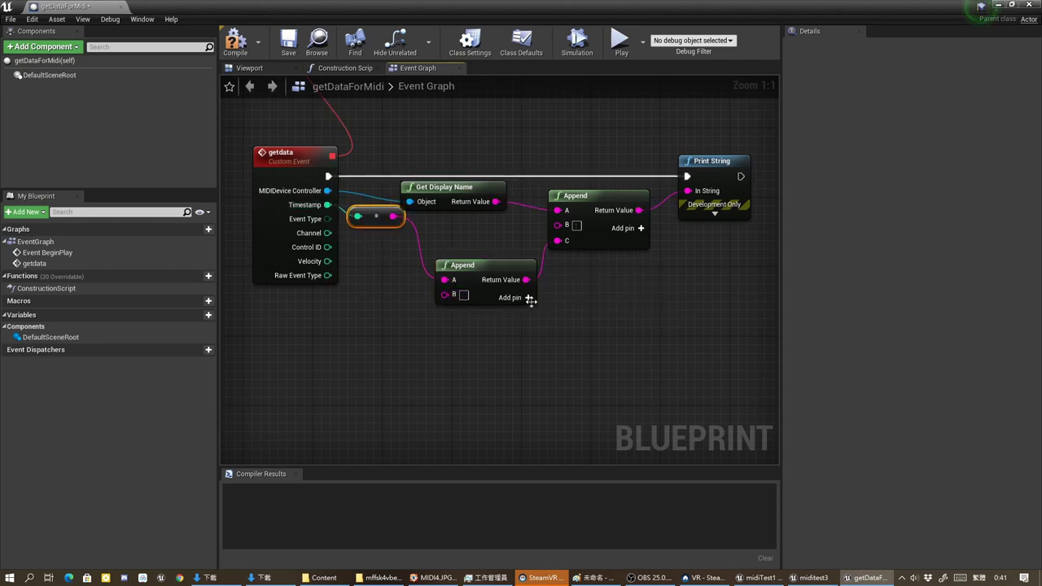
# Label the lower Append's B input 'Ch' and remove the Event Type conversion from its A input
pyautogui.click(527, 297)
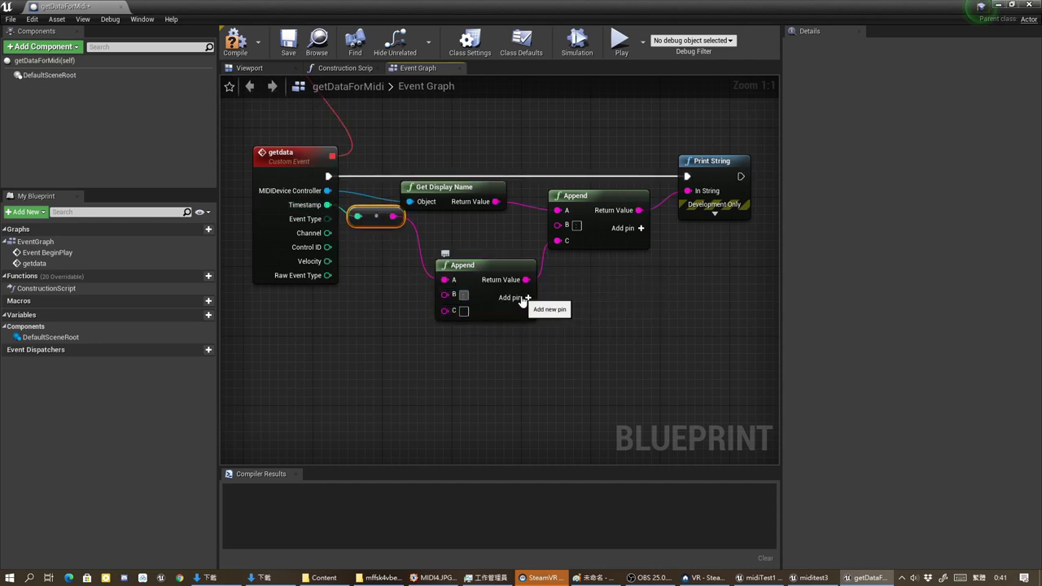
pyautogui.click(525, 298)
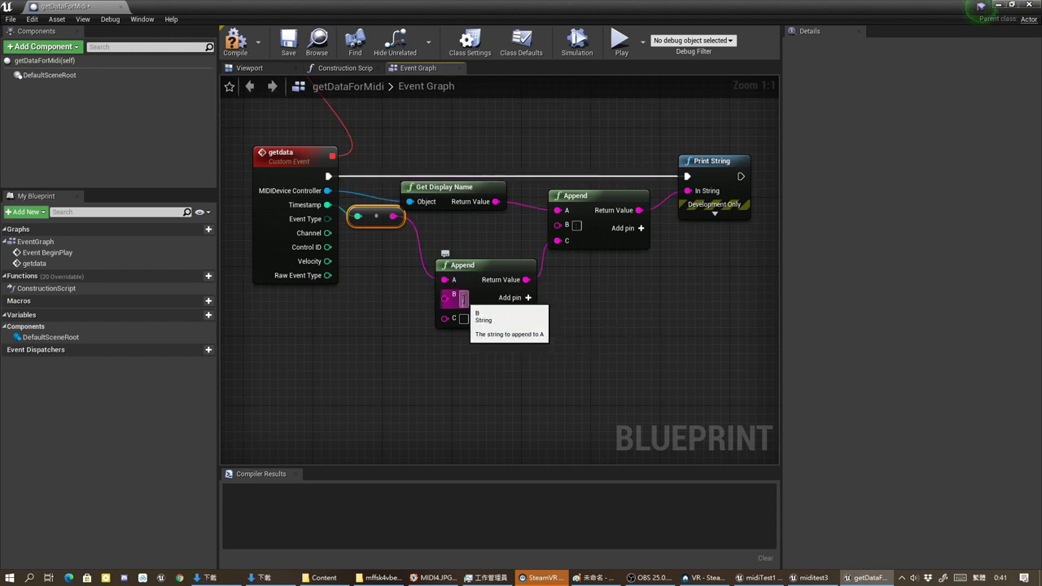
pyautogui.click(541, 305)
pyautogui.write('Ch:')
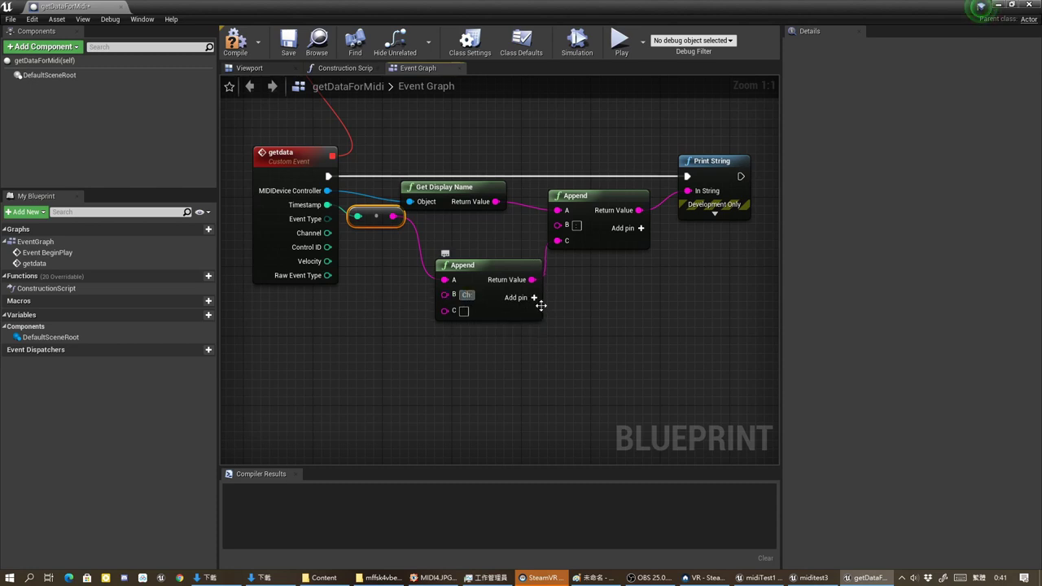
pyautogui.press('Return')
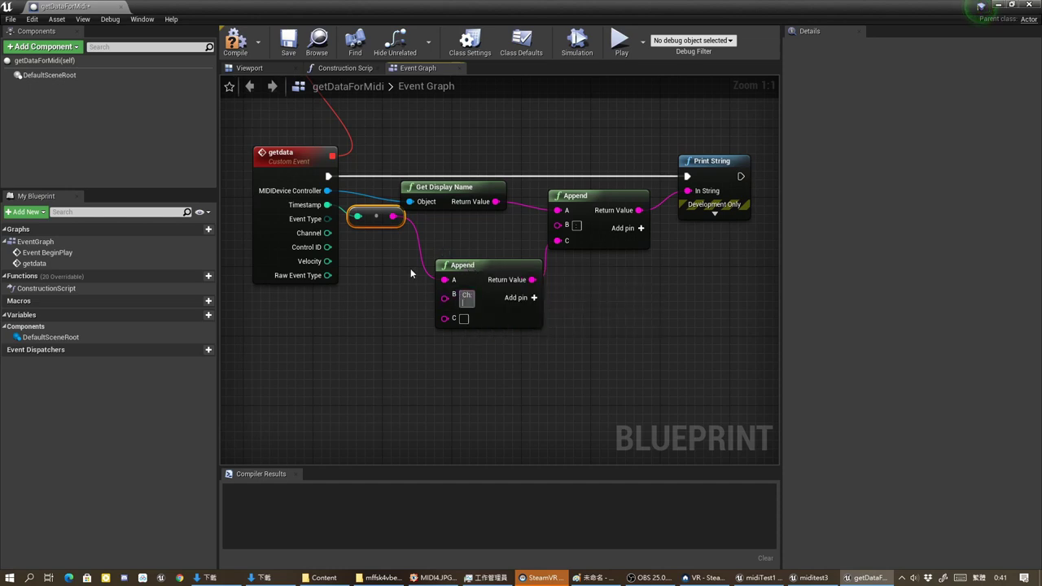
pyautogui.keyDown('alt'); pyautogui.click(444, 279); pyautogui.keyUp('alt')
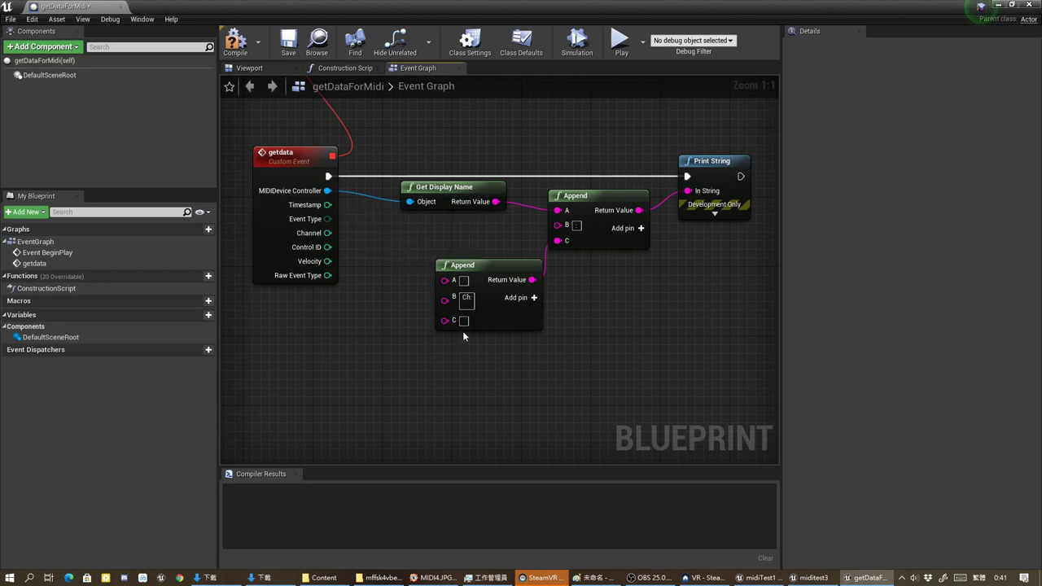
# Add pins to the lower Append node until it reaches input I
pyautogui.click(534, 298)
pyautogui.click(534, 298)
pyautogui.click(534, 298)
pyautogui.click(534, 298)
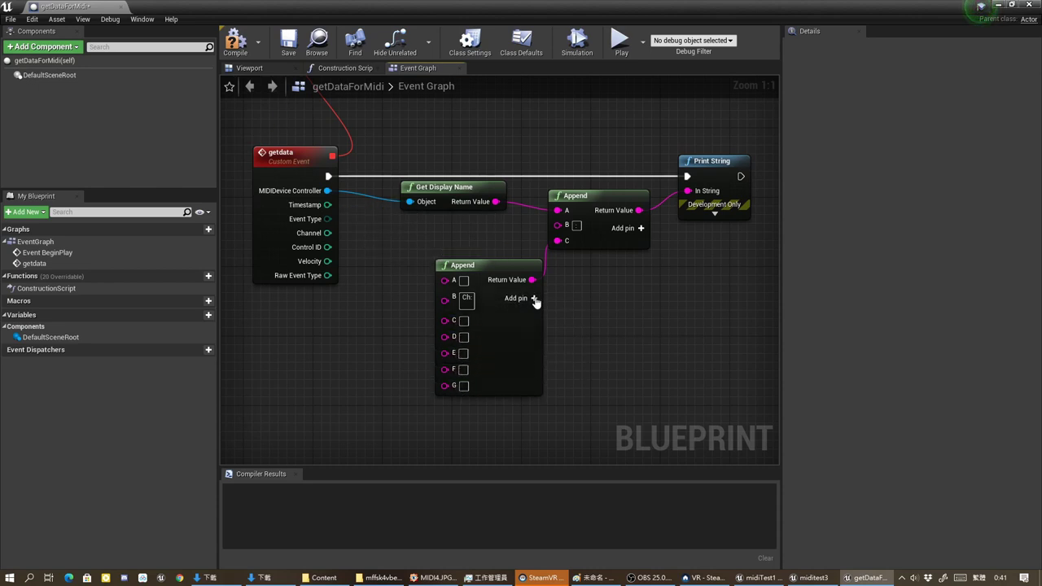
pyautogui.click(534, 298)
pyautogui.moveTo(589, 409); pyautogui.dragTo(597, 302, button='right')
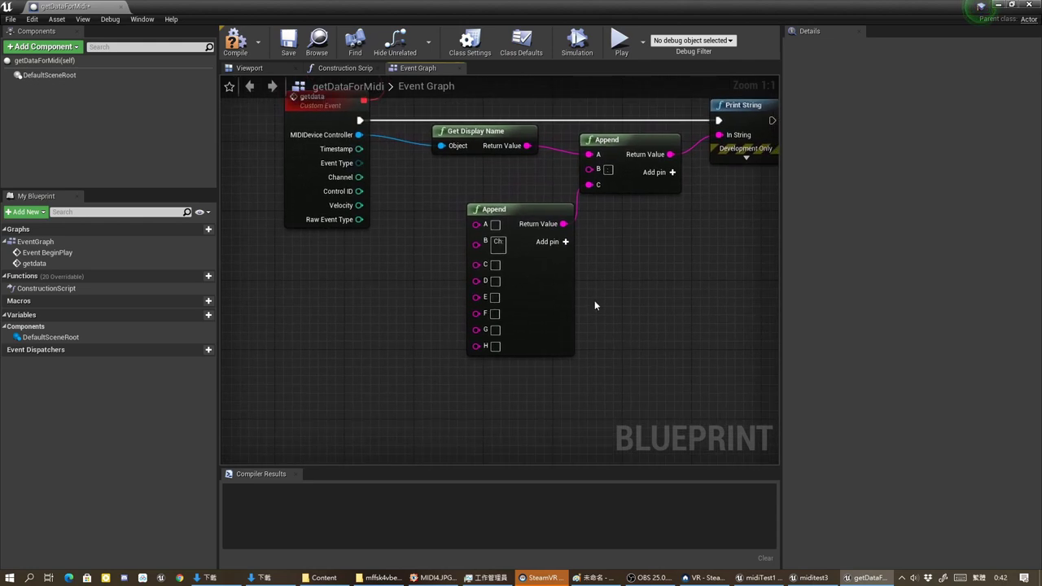
pyautogui.click(569, 244)
pyautogui.moveTo(570, 244)
pyautogui.mouseDown(button='right')
pyautogui.moveTo(639, 341)
pyautogui.moveTo(662, 327)
pyautogui.mouseUp(button='right')
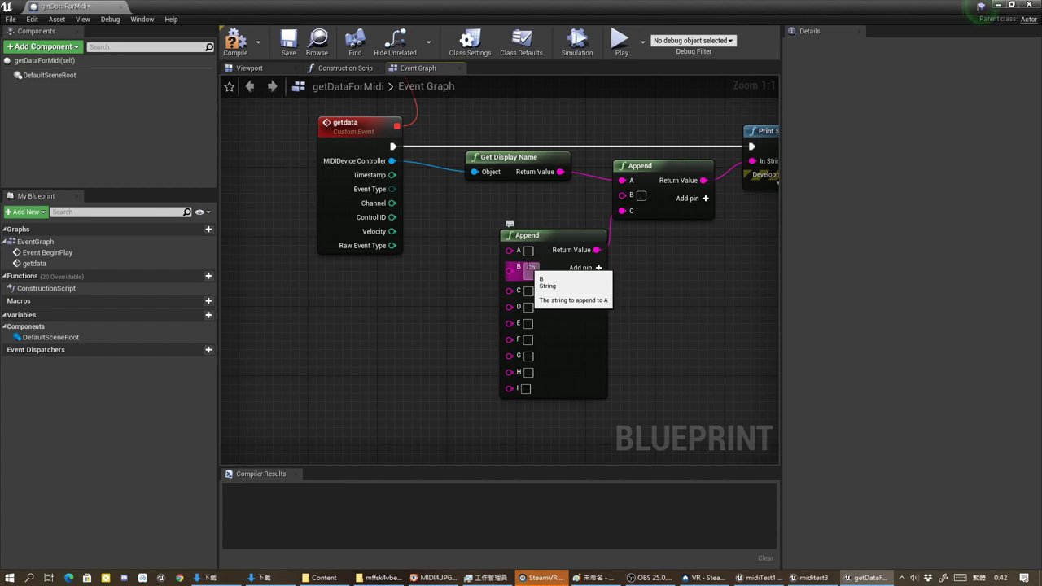
# Change input B's label to CH: and set input D's label to ID:
pyautogui.click(530, 267)
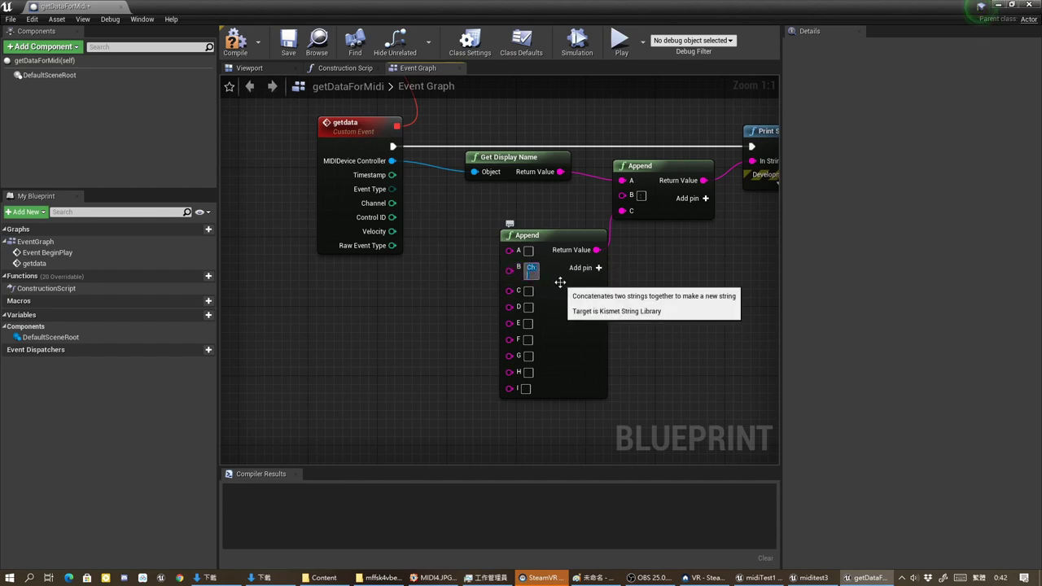
pyautogui.press('BackSpace')
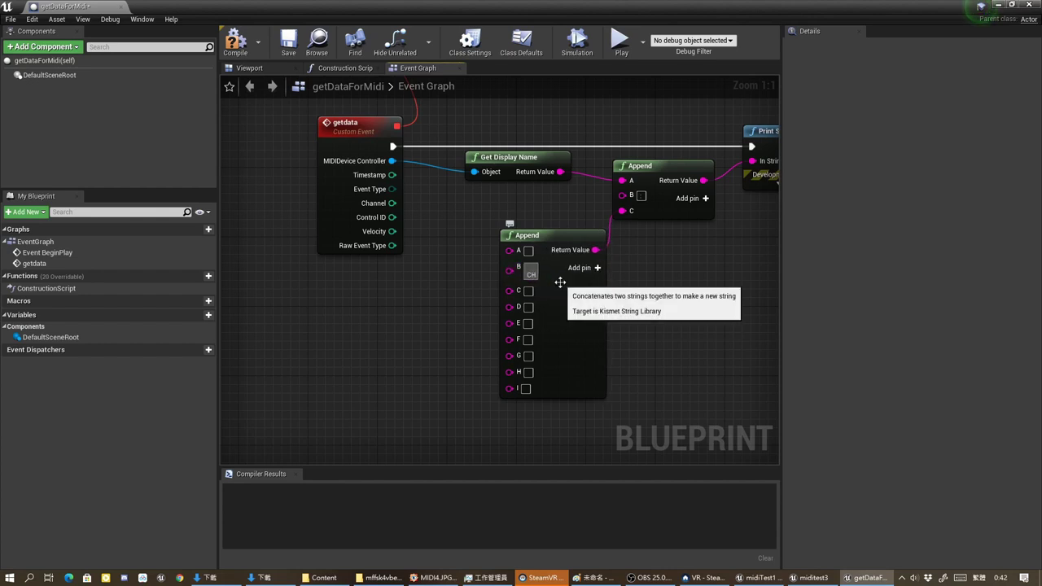
pyautogui.write('H')
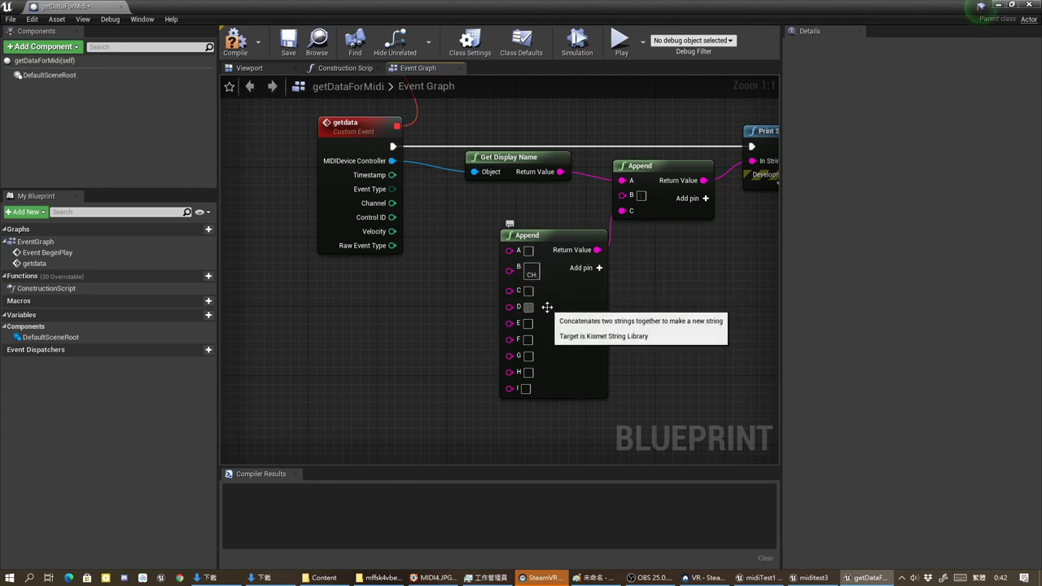
pyautogui.click(529, 307)
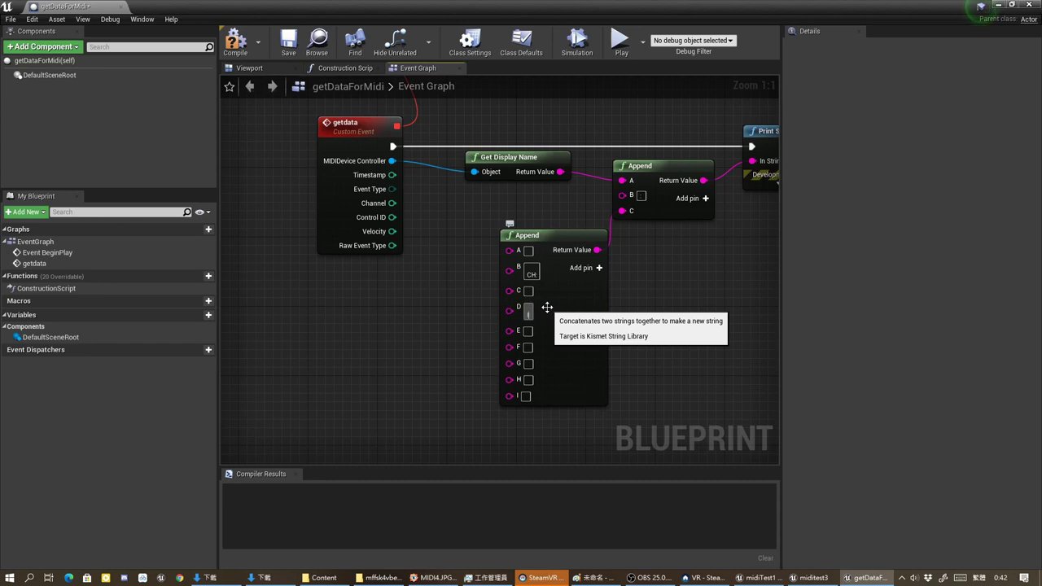
pyautogui.write('ID')
# Label input F as Vel: and input H as RET:
pyautogui.click(527, 347)
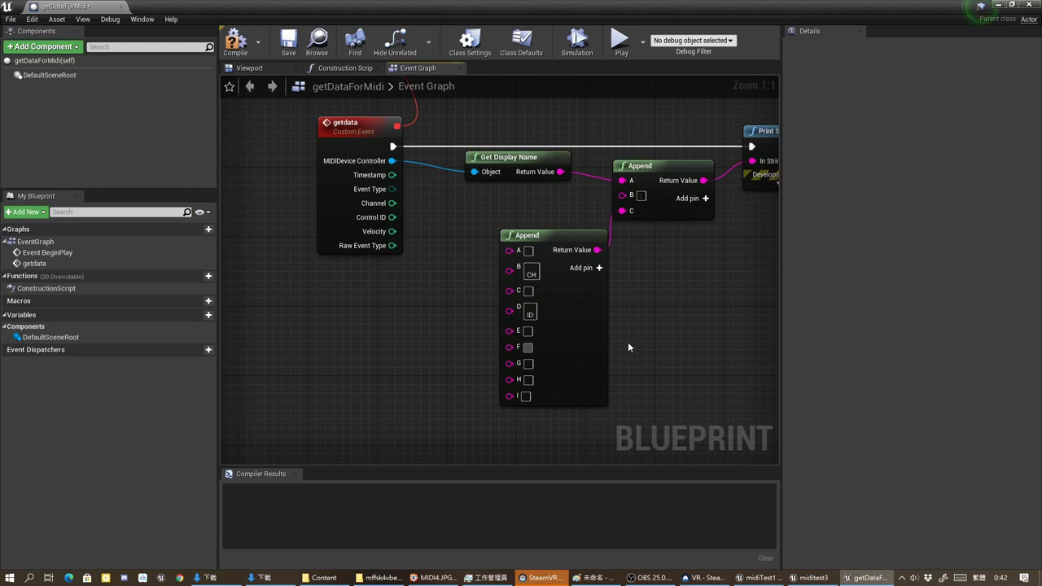
pyautogui.hotkey('shift', 'Return')
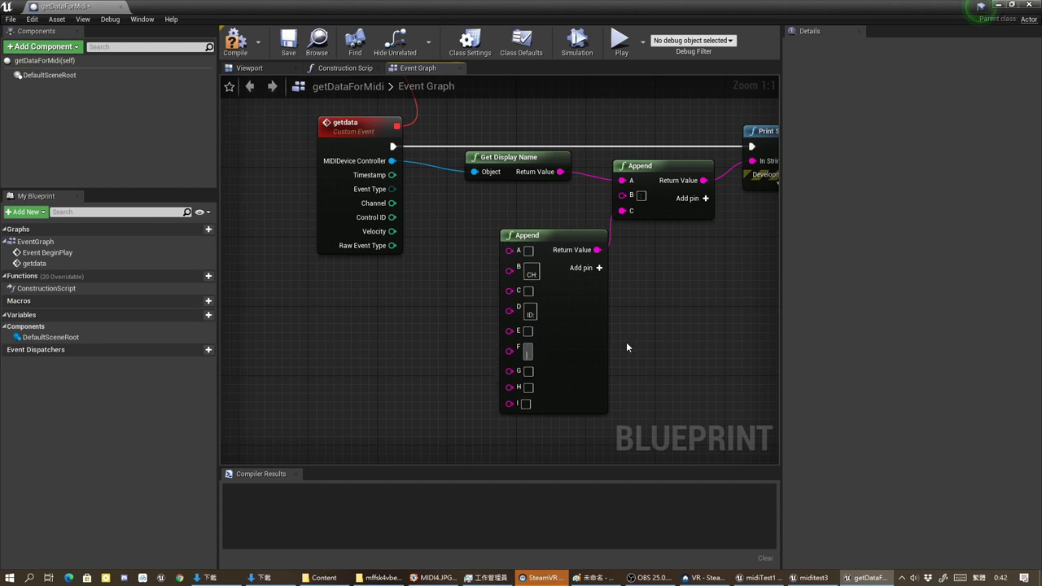
pyautogui.write('CV')
pyautogui.write('e')
pyautogui.write(':')
pyautogui.click(528, 388)
pyautogui.write('RE')
pyautogui.write('T')
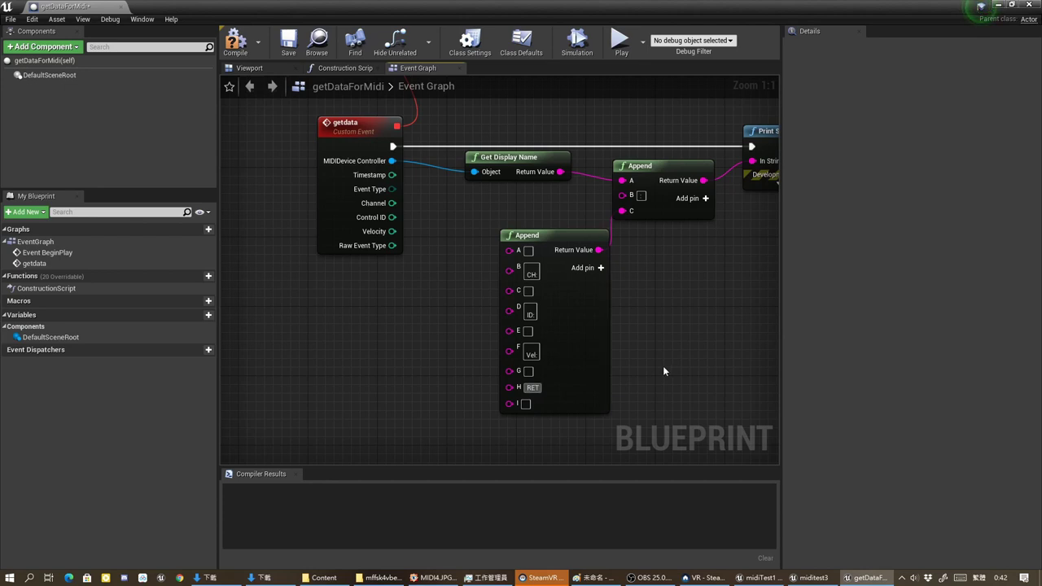
pyautogui.hotkey('shift', 'Return')
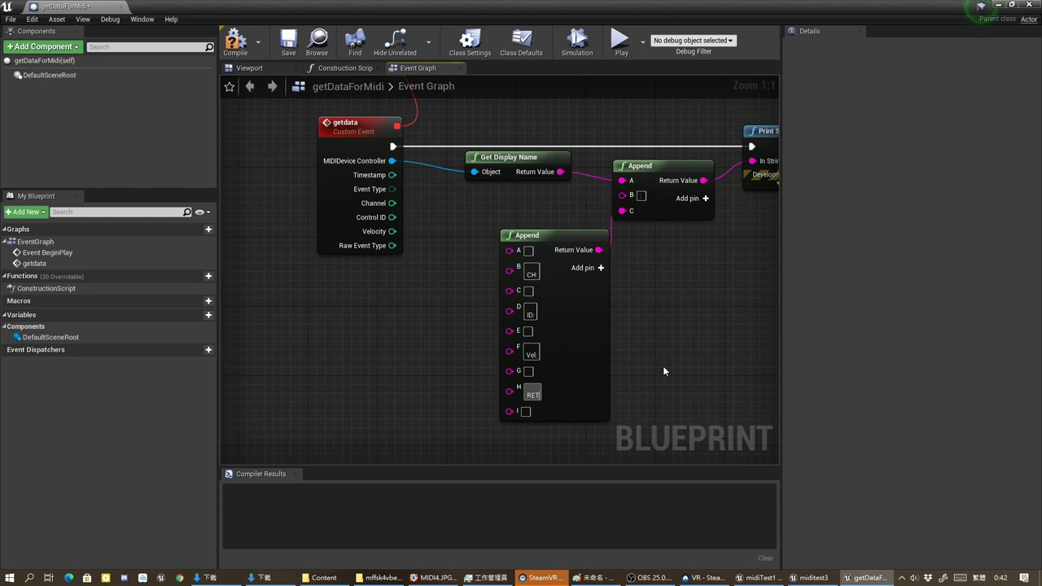
pyautogui.write(':')
pyautogui.click(526, 252)
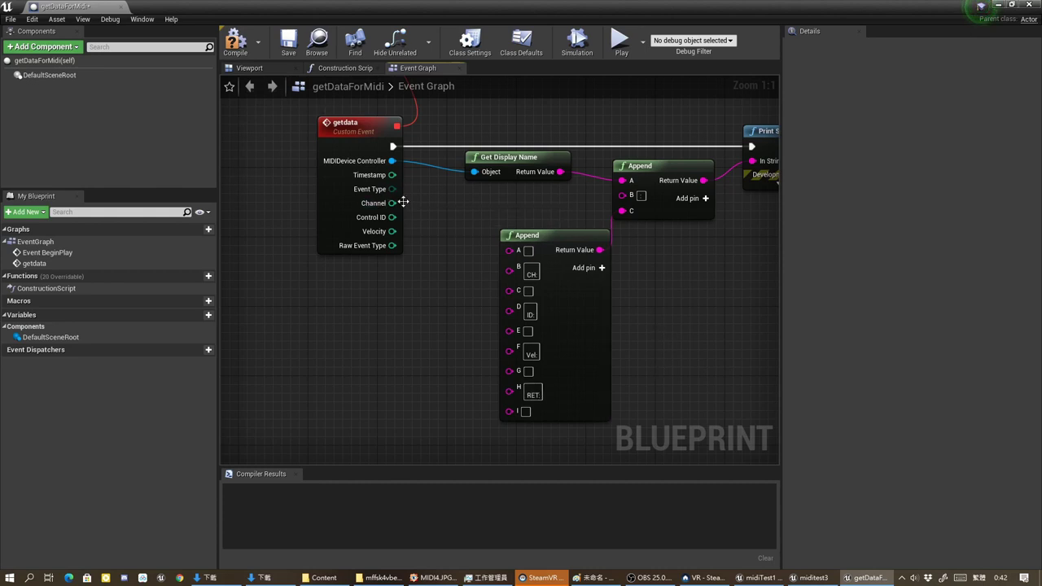
# Connect Channel to Append input C and Control ID to input E through string conversions
pyautogui.moveTo(393, 203); pyautogui.dragTo(510, 250)
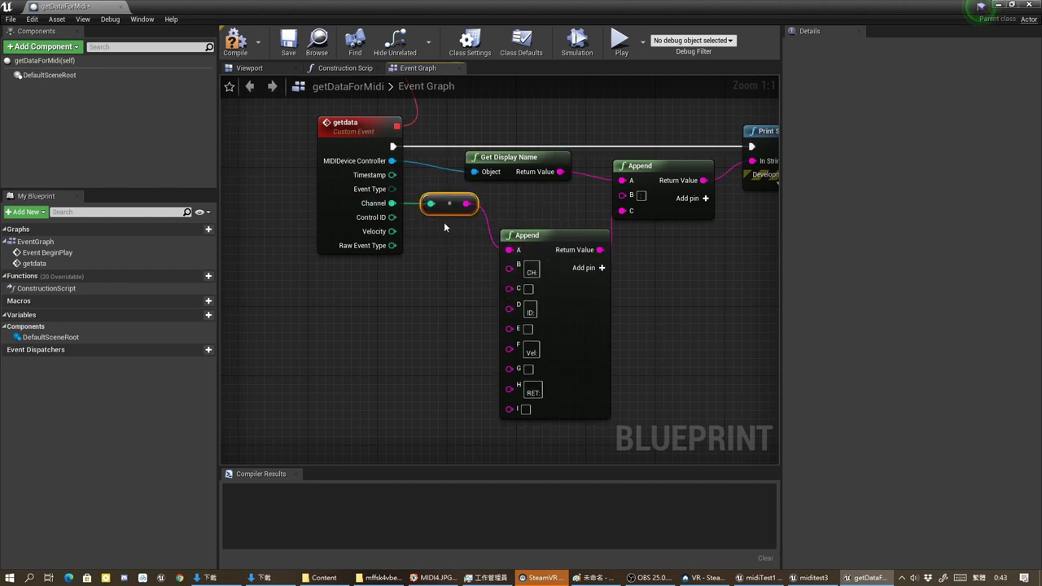
pyautogui.moveTo(449, 205)
pyautogui.mouseDown()
pyautogui.moveTo(457, 233)
pyautogui.moveTo(509, 291)
pyautogui.mouseUp()
pyautogui.keyDown('alt'); pyautogui.click(492, 244); pyautogui.keyUp('alt')
pyautogui.moveTo(392, 217)
pyautogui.mouseDown()
pyautogui.moveTo(475, 326)
pyautogui.moveTo(510, 328)
pyautogui.mouseUp()
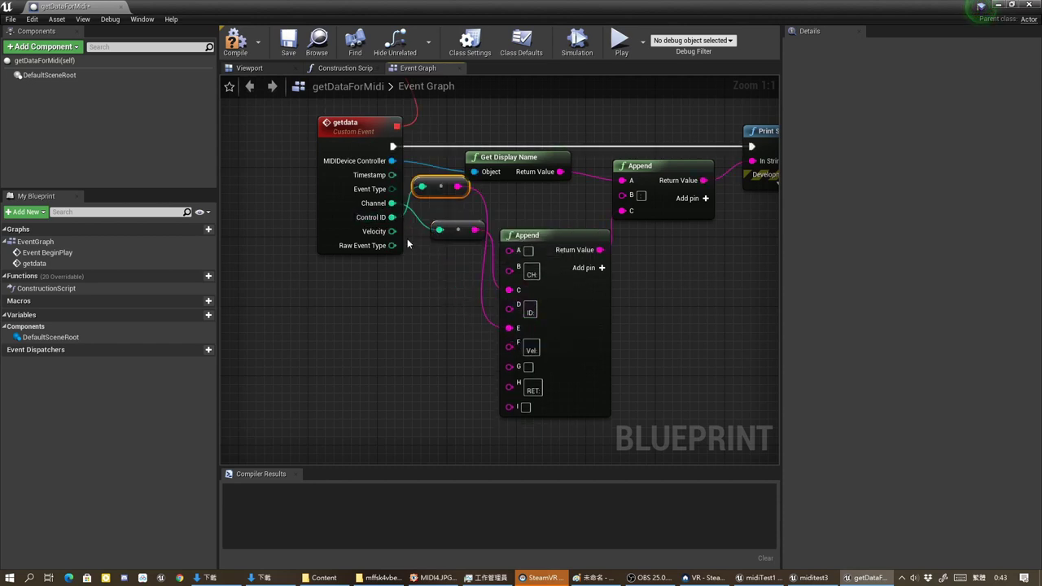
pyautogui.moveTo(441, 187); pyautogui.dragTo(459, 247)
# Connect Velocity and Raw Event Type to inputs G and I, then compile getDataForMidi
pyautogui.moveTo(393, 231)
pyautogui.mouseDown()
pyautogui.moveTo(494, 385)
pyautogui.moveTo(509, 366)
pyautogui.mouseUp()
pyautogui.moveTo(449, 196)
pyautogui.mouseDown()
pyautogui.moveTo(466, 281)
pyautogui.moveTo(466, 272)
pyautogui.mouseUp()
pyautogui.moveTo(393, 245); pyautogui.dragTo(511, 405)
pyautogui.moveTo(449, 188); pyautogui.dragTo(457, 290)
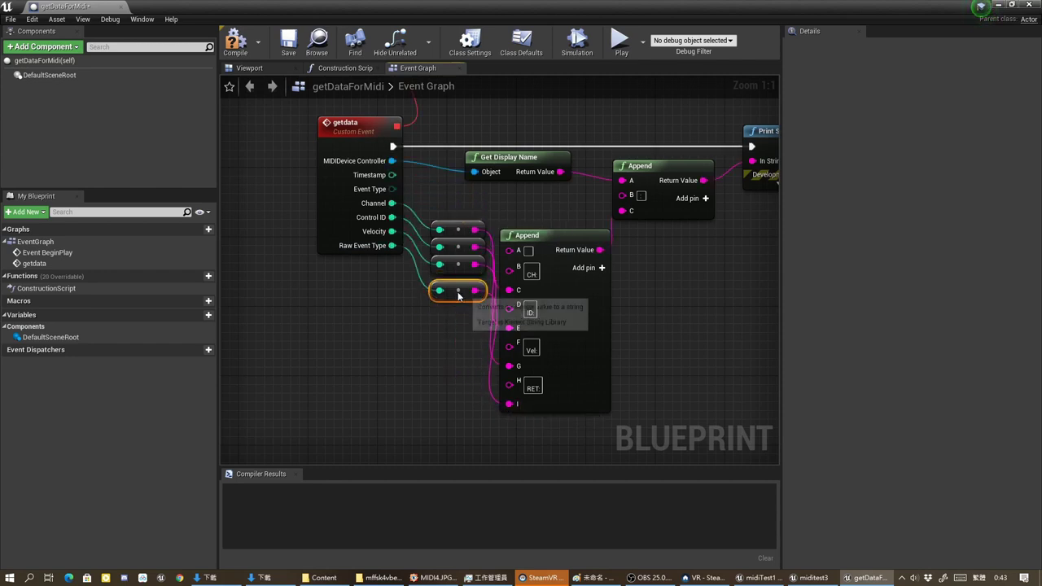
pyautogui.click(235, 51)
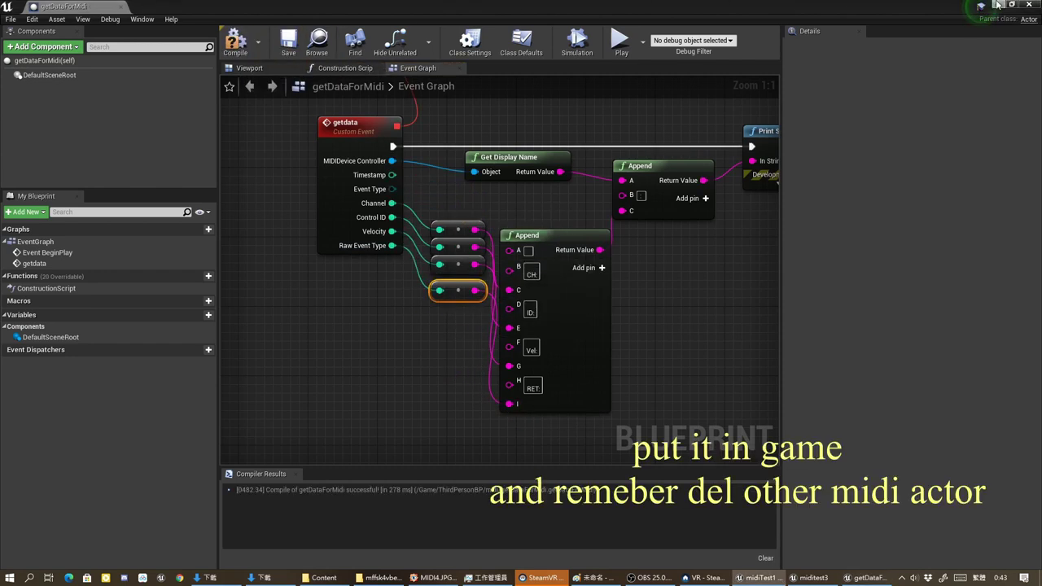
# Place getDataForMidi in the level and delete the old miditest3 actor
pyautogui.click(996, 4)
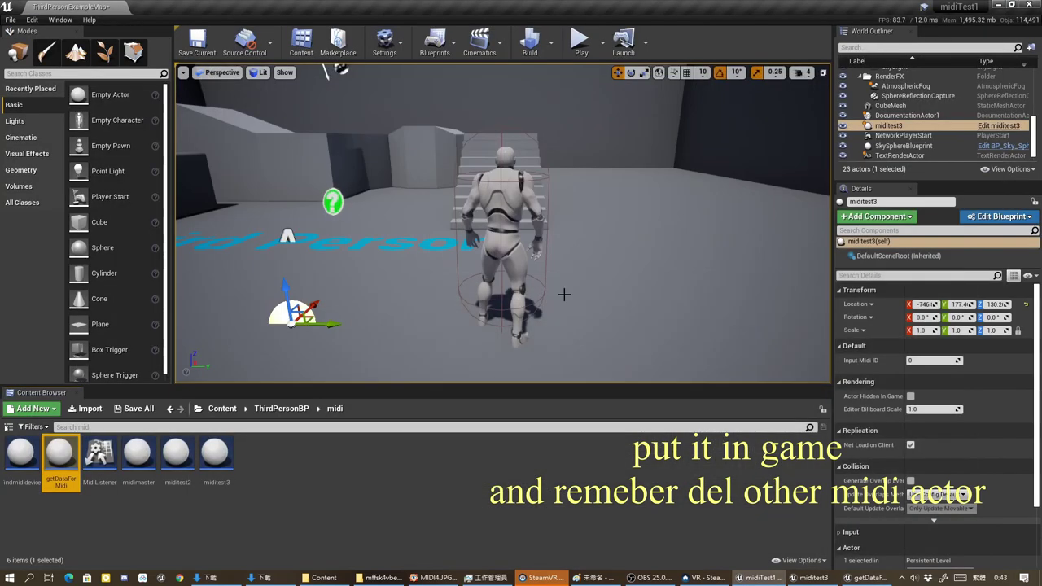
pyautogui.moveTo(60, 454)
pyautogui.mouseDown()
pyautogui.moveTo(379, 307)
pyautogui.moveTo(390, 289)
pyautogui.mouseUp()
pyautogui.click(293, 314)
pyautogui.press('Delete')
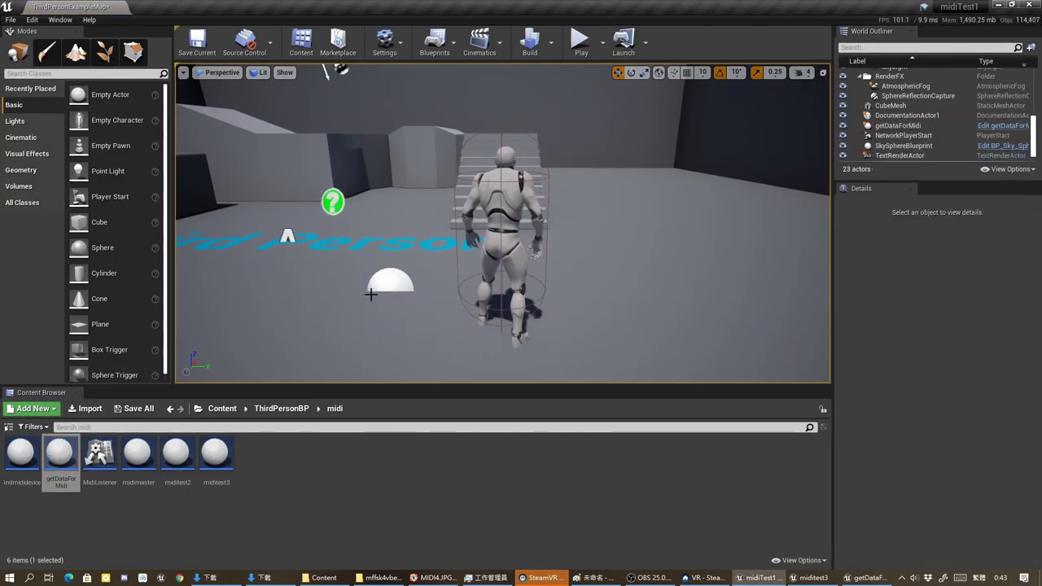
# Select the new getDataForMidi actor and play the level to check the MIDI printout
pyautogui.click(397, 283)
pyautogui.moveTo(504, 245); pyautogui.dragTo(488, 203, button='right')
pyautogui.click(580, 41)
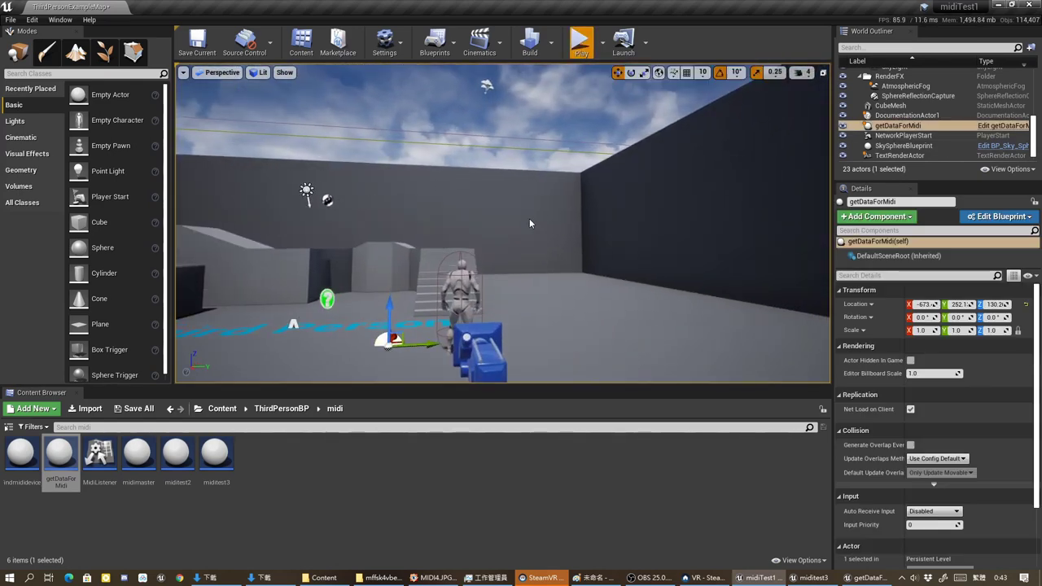
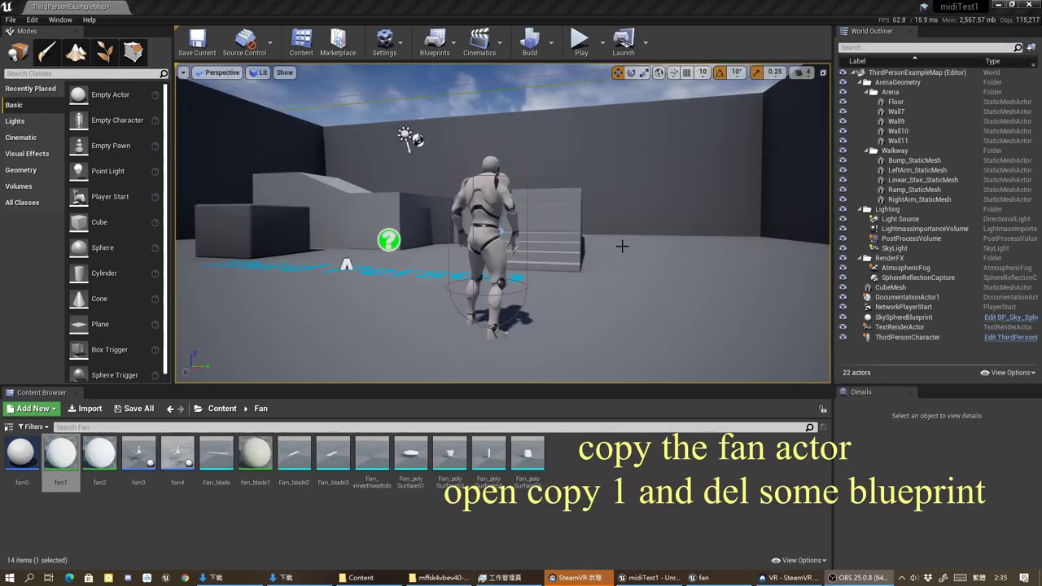
# Bring the fan Blueprint editor forward, frame its timer and rotation nodes, and restore it smaller
pyautogui.moveTo(622, 246); pyautogui.dragTo(622, 246, button='right')
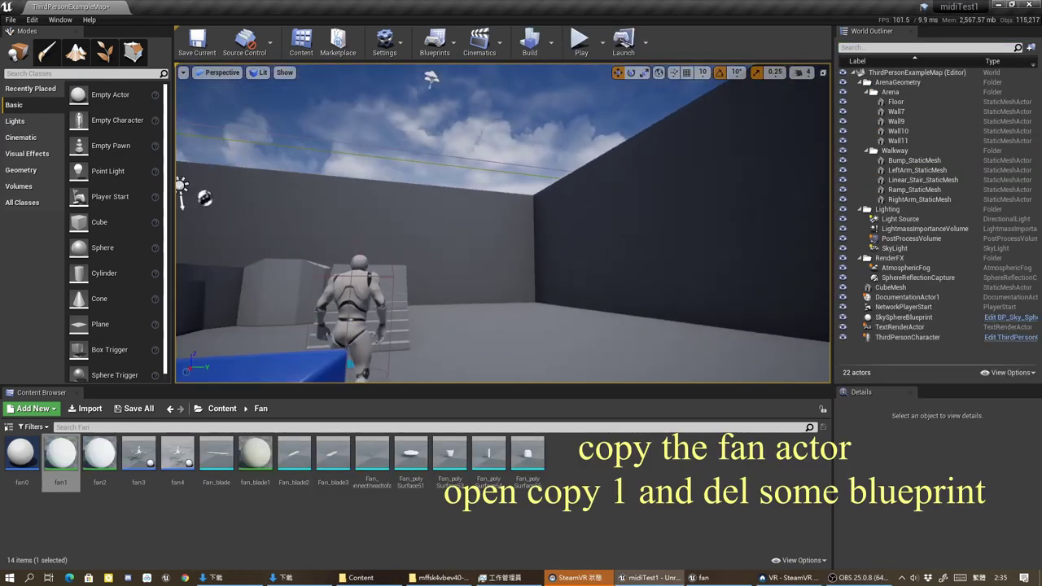
pyautogui.moveTo(507, 210); pyautogui.dragTo(507, 210, button='right')
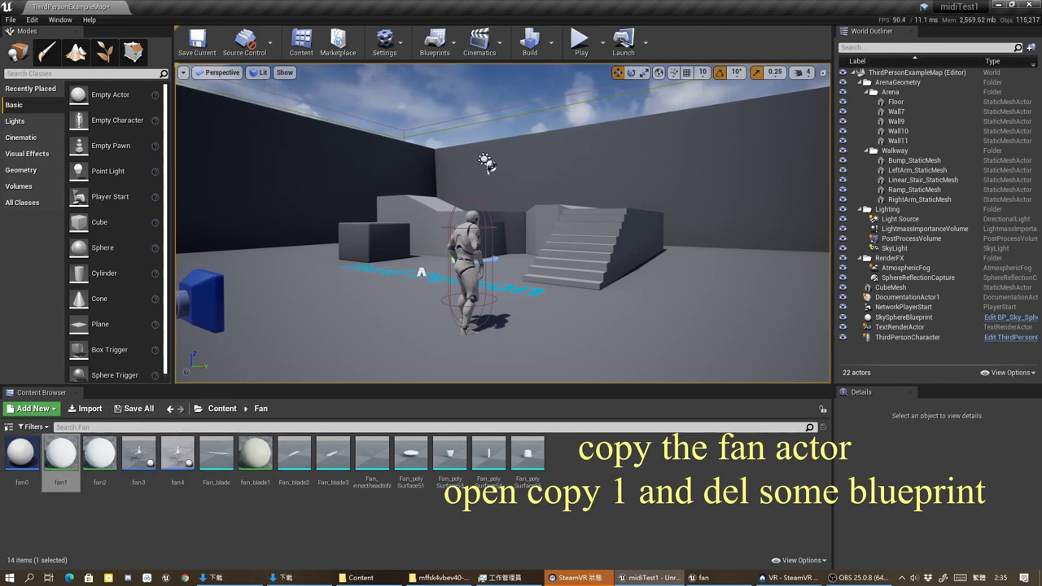
pyautogui.click(699, 577)
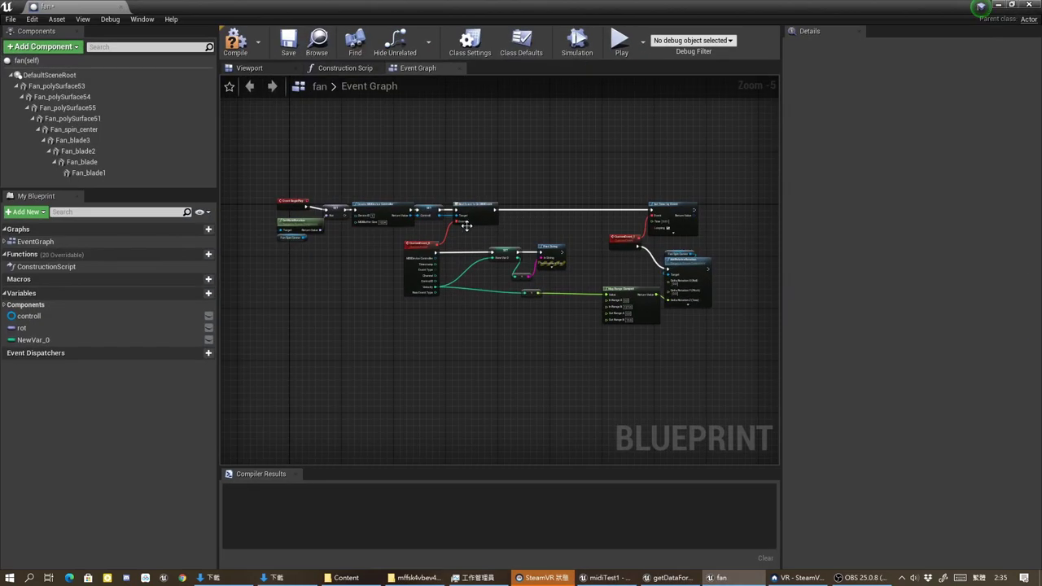
pyautogui.scroll(3, 466, 225)
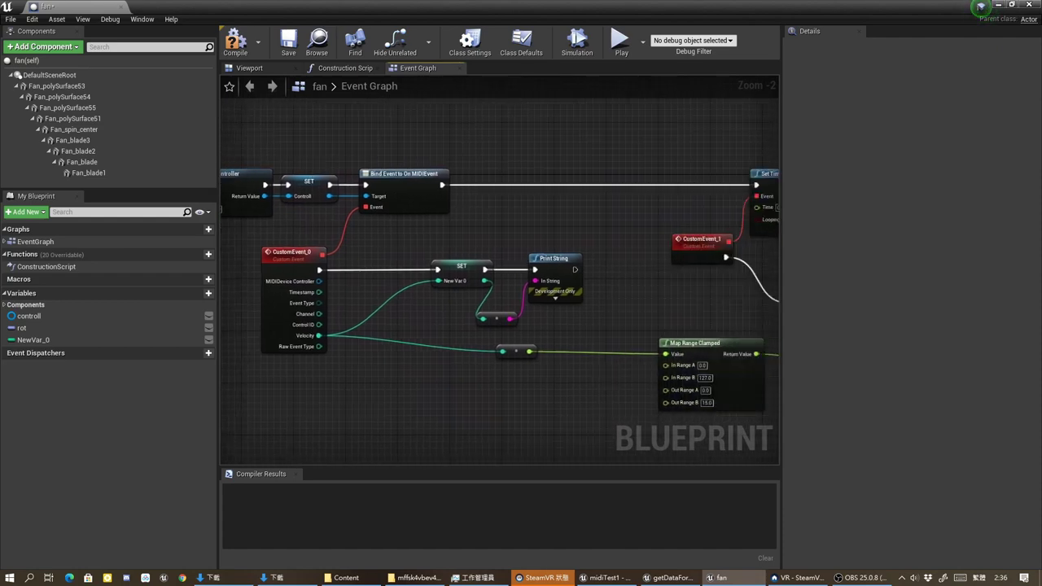
pyautogui.moveTo(669, 239)
pyautogui.mouseDown(button='right')
pyautogui.moveTo(553, 249)
pyautogui.moveTo(689, 242)
pyautogui.mouseUp(button='right')
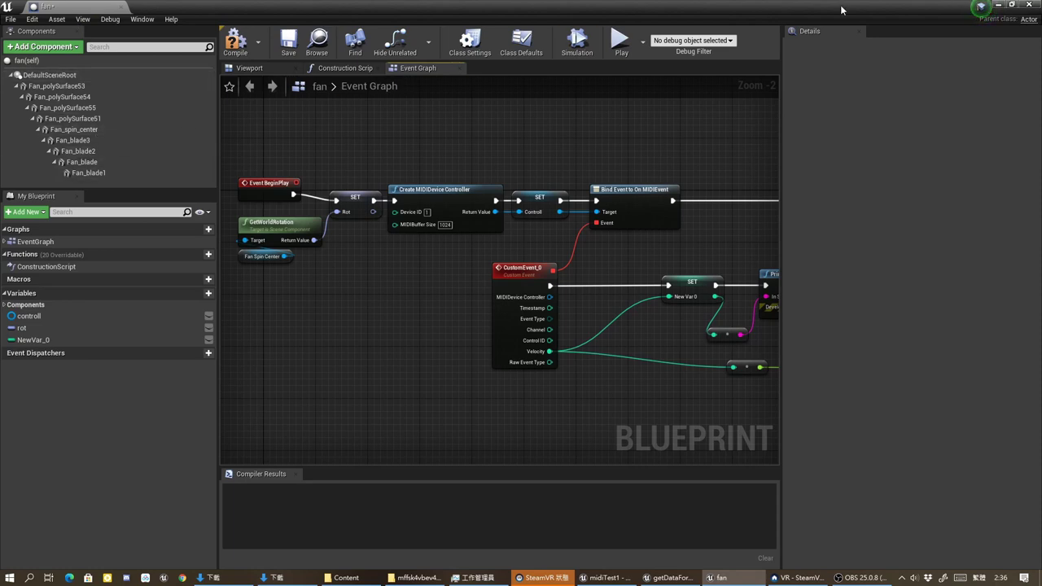
pyautogui.moveTo(521, 7)
pyautogui.mouseDown()
pyautogui.moveTo(379, 212)
pyautogui.moveTo(266, 191)
pyautogui.mouseUp()
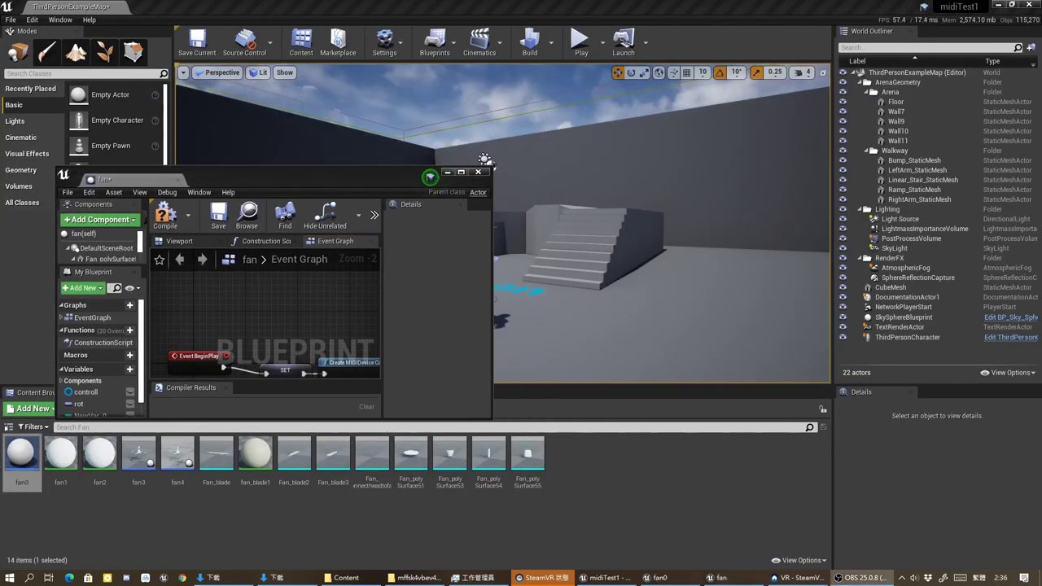
# Delete all the fan mesh components, from the first mesh down to Fan_blade1
pyautogui.doubleClick(268, 176)
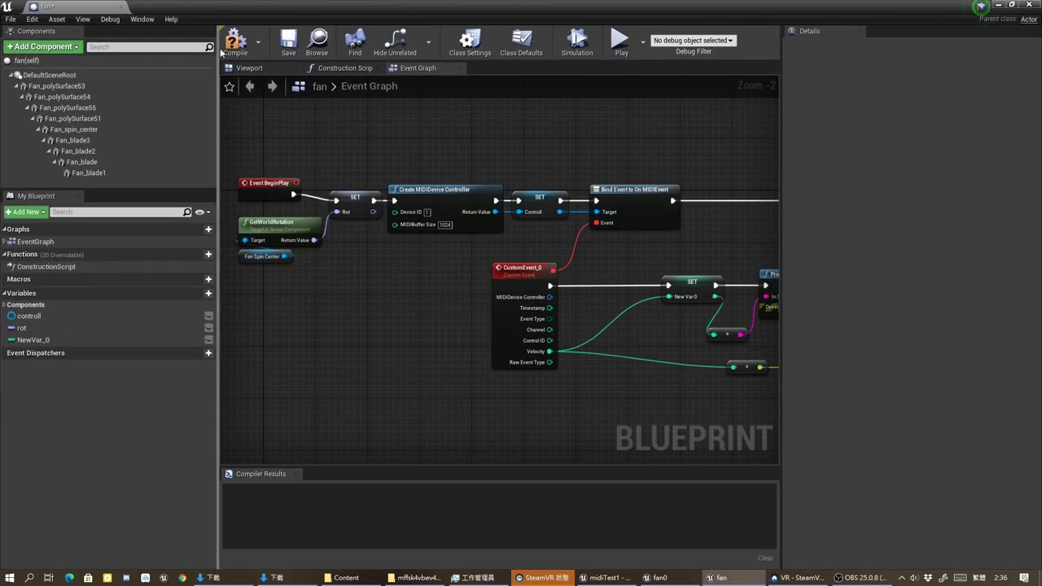
pyautogui.moveTo(366, 284)
pyautogui.mouseDown(button='right')
pyautogui.moveTo(372, 313)
pyautogui.moveTo(465, 307)
pyautogui.mouseUp(button='right')
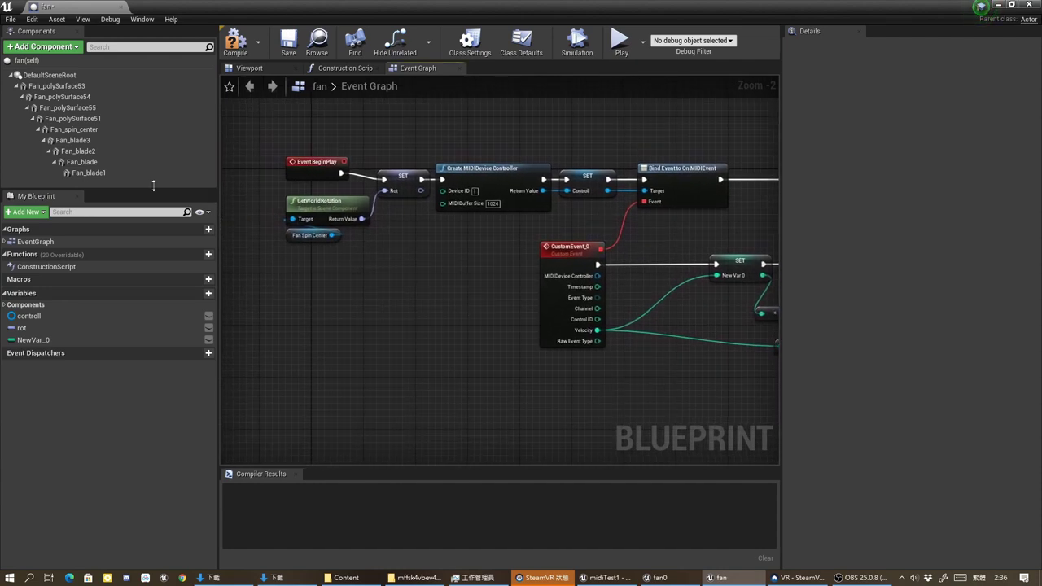
pyautogui.click(95, 85)
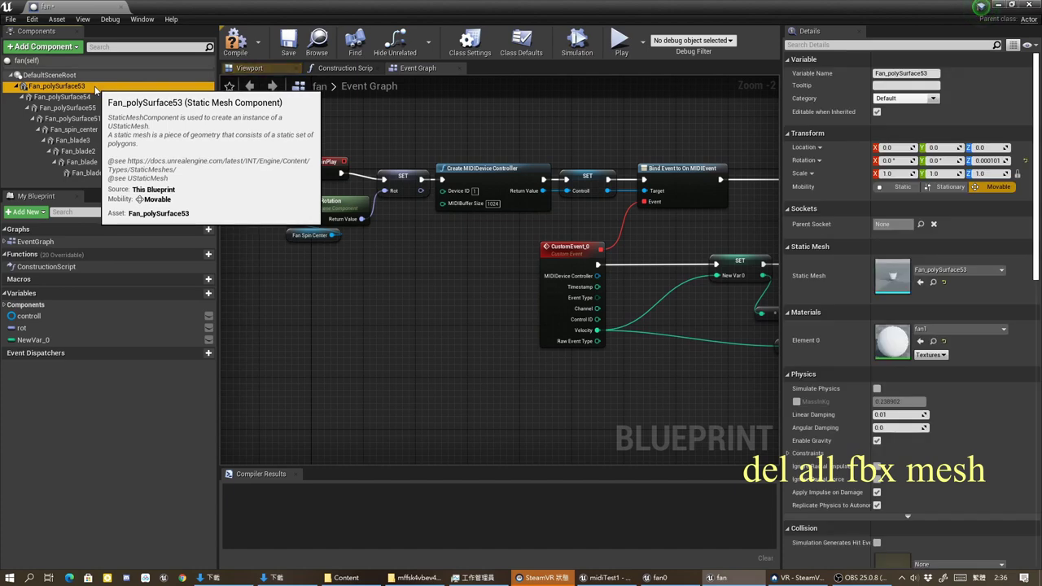
pyautogui.keyDown('shift'); pyautogui.click(101, 174); pyautogui.keyUp('shift')
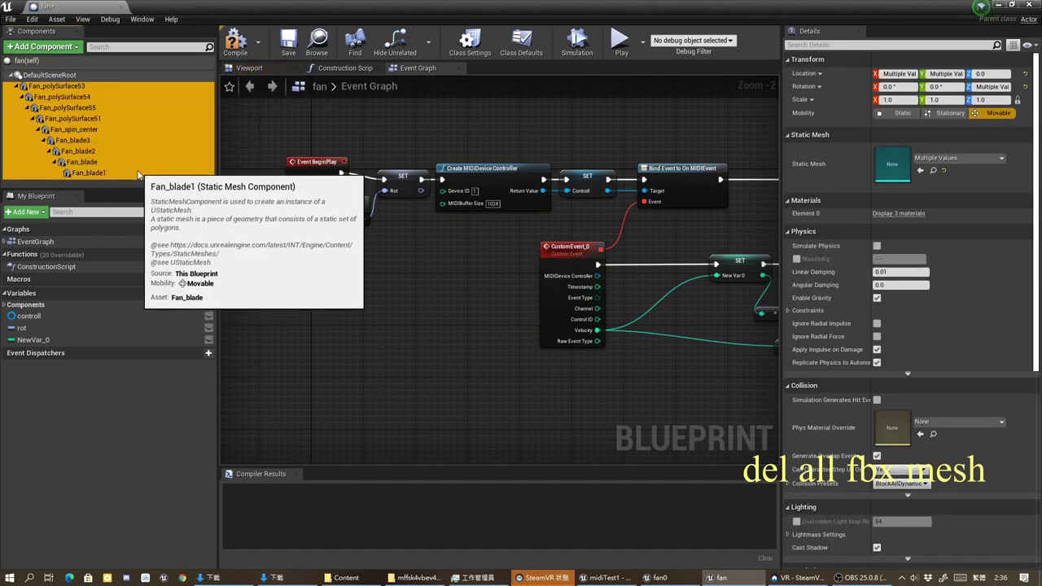
pyautogui.press('Delete')
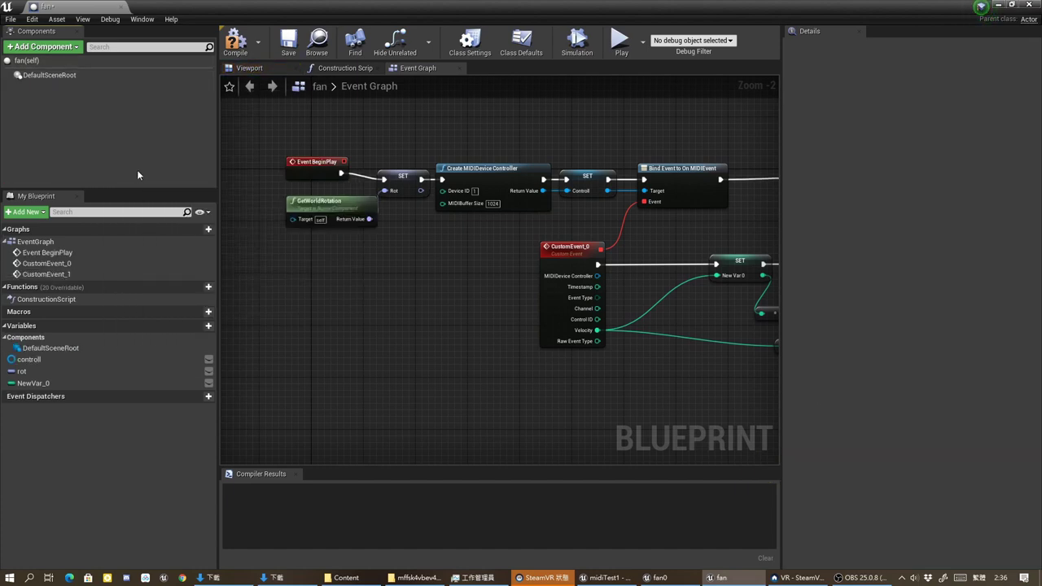
# Delete the Event Graph nodes downstream of the MIDI binding and compile
pyautogui.moveTo(439, 278); pyautogui.dragTo(219, 242, button='right')
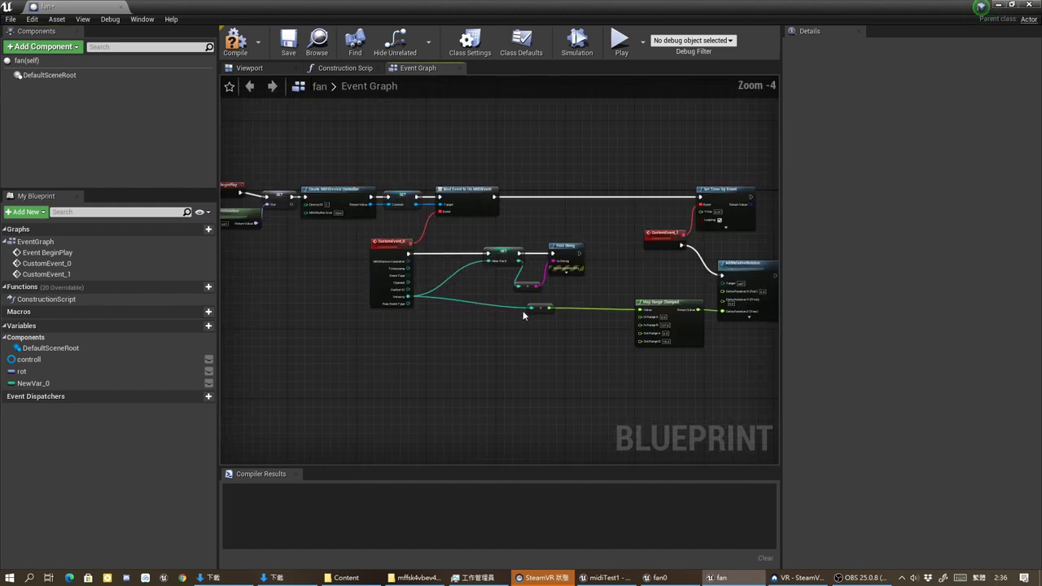
pyautogui.scroll(-2, 523, 310)
pyautogui.moveTo(522, 310)
pyautogui.mouseDown(button='right')
pyautogui.moveTo(317, 273)
pyautogui.moveTo(339, 283)
pyautogui.mouseUp(button='right')
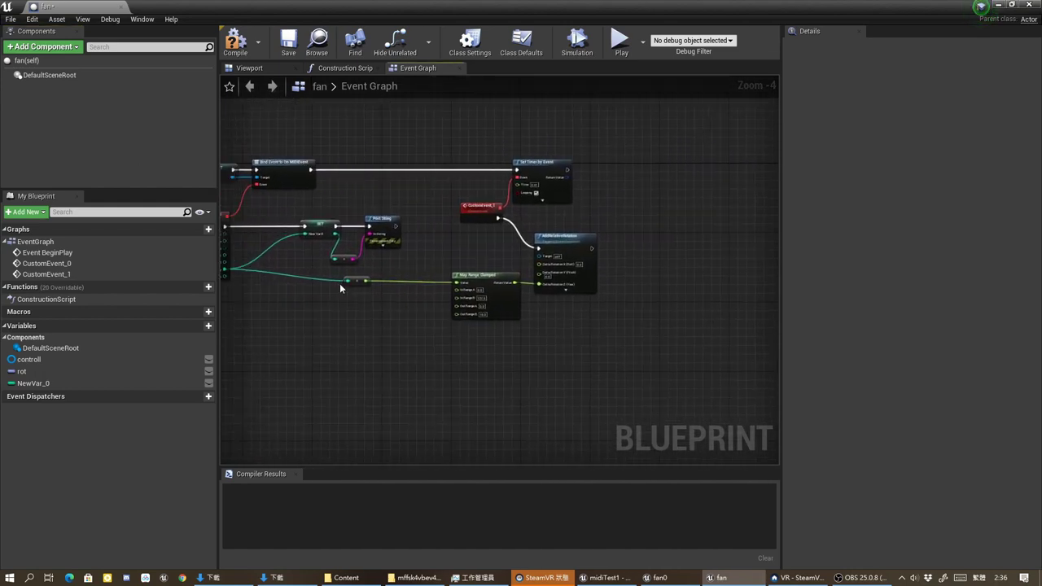
pyautogui.moveTo(624, 135); pyautogui.dragTo(333, 321)
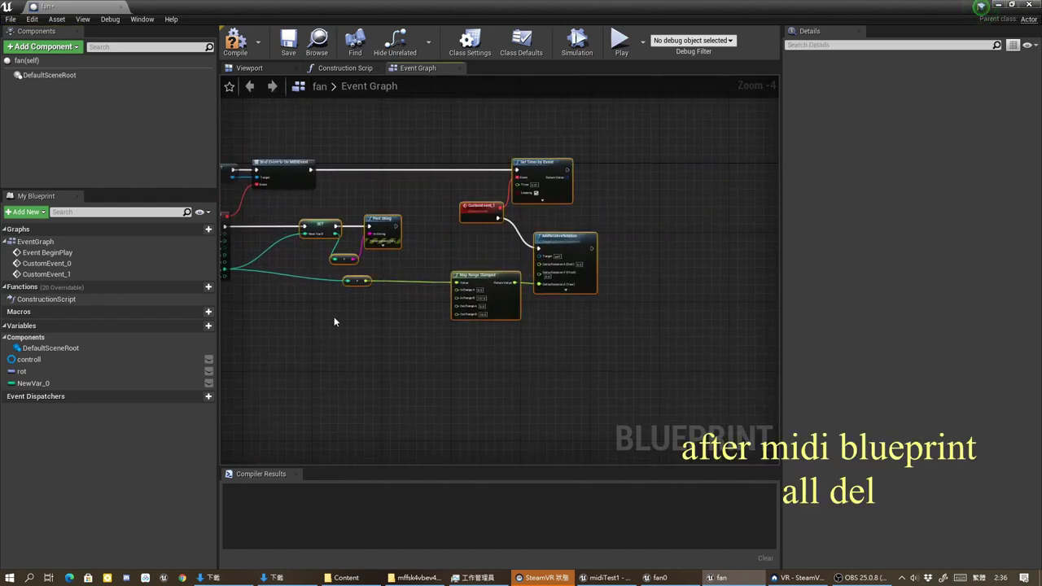
pyautogui.press('Delete')
pyautogui.hotkey('ctrl', 'v')
pyautogui.moveTo(499, 260); pyautogui.dragTo(612, 295, button='right')
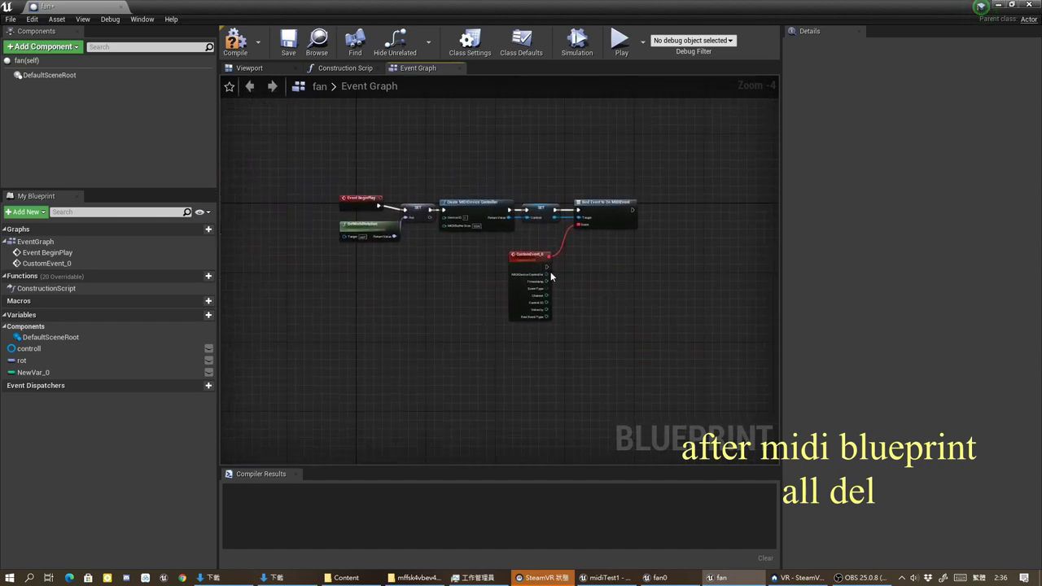
pyautogui.click(236, 42)
# Remove the broken SET and GetWorldRotation nodes and recompile successfully
pyautogui.scroll(2, 372, 250)
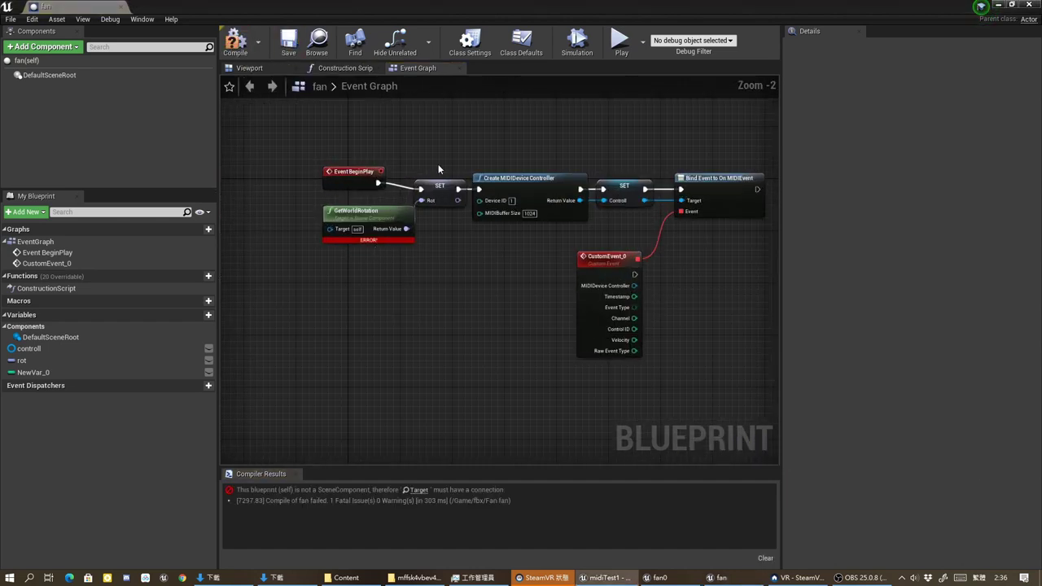
pyautogui.moveTo(437, 168); pyautogui.dragTo(400, 231)
pyautogui.press('Delete')
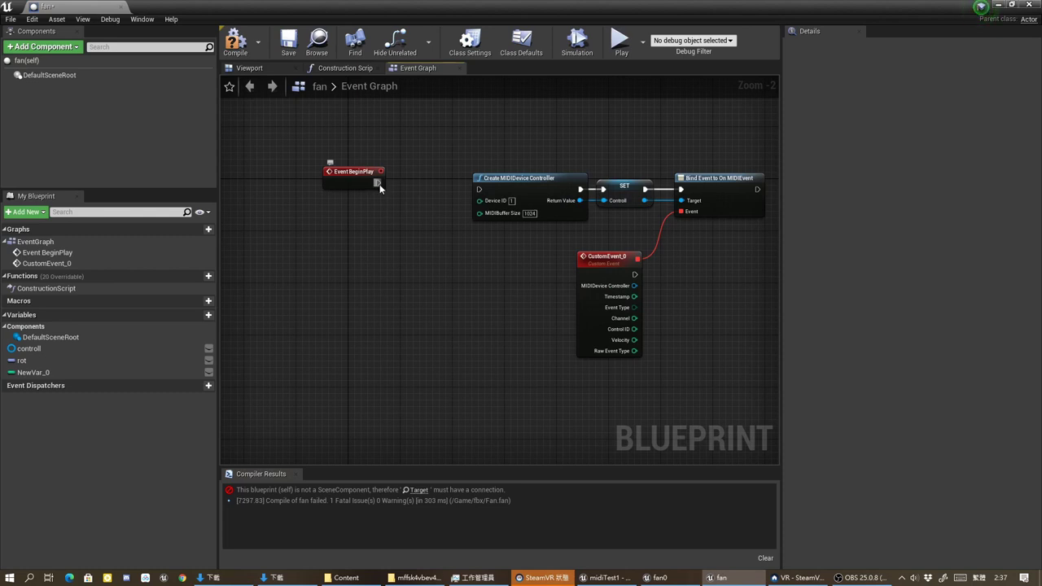
pyautogui.click(236, 42)
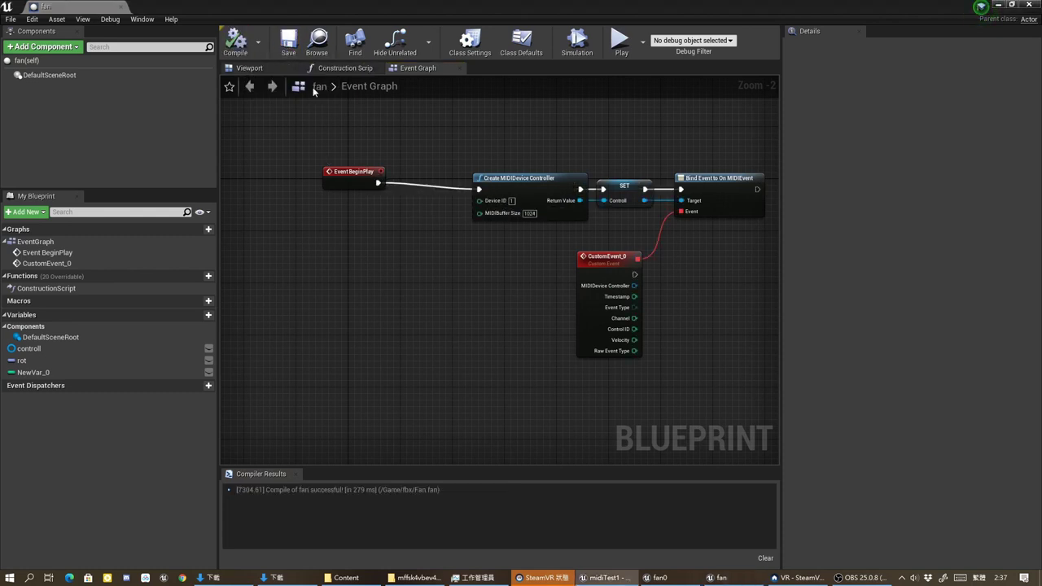
pyautogui.moveTo(436, 217); pyautogui.dragTo(339, 235, button='right')
# Tuck Event BeginPlay beside the MIDI controller node
pyautogui.moveTo(392, 308); pyautogui.dragTo(457, 352, button='right')
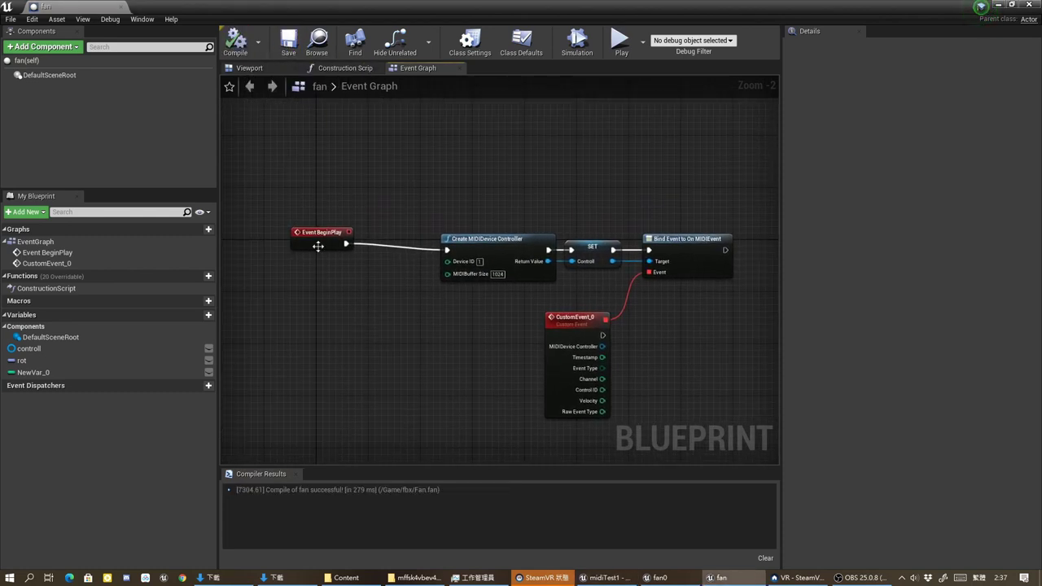
pyautogui.moveTo(315, 235)
pyautogui.mouseDown()
pyautogui.moveTo(377, 242)
pyautogui.moveTo(338, 222)
pyautogui.mouseUp()
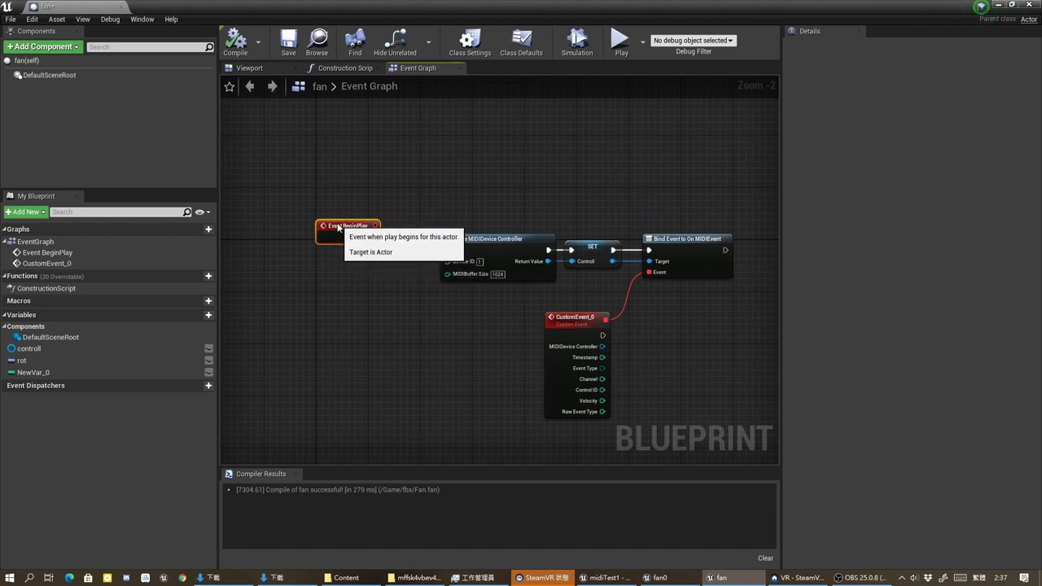
pyautogui.moveTo(391, 298); pyautogui.dragTo(435, 260, button='right')
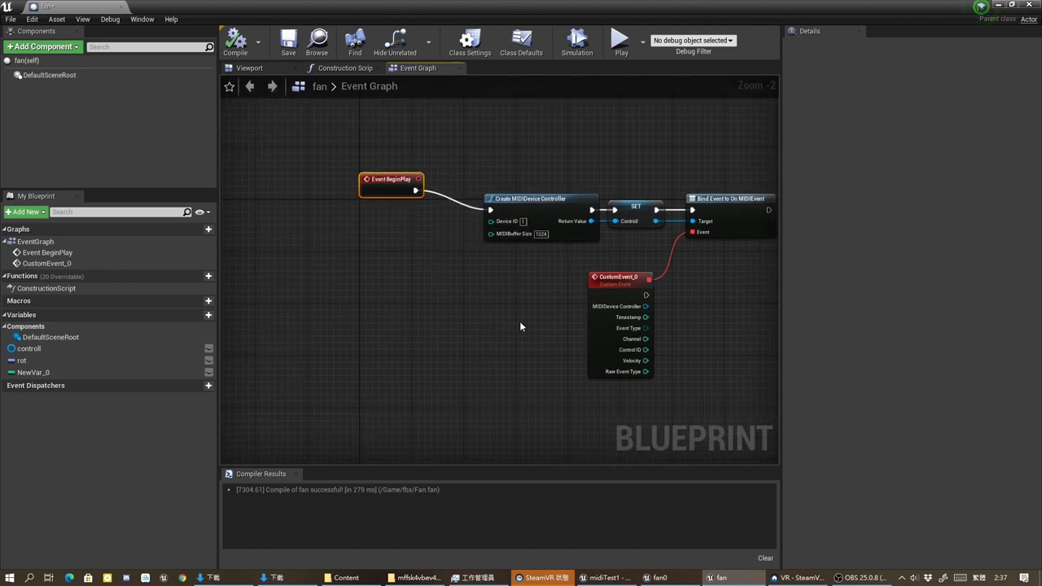
# Rename NewVar_0 to midideviceID, make it instance editable, and wire its getter into Device ID
pyautogui.click(47, 373)
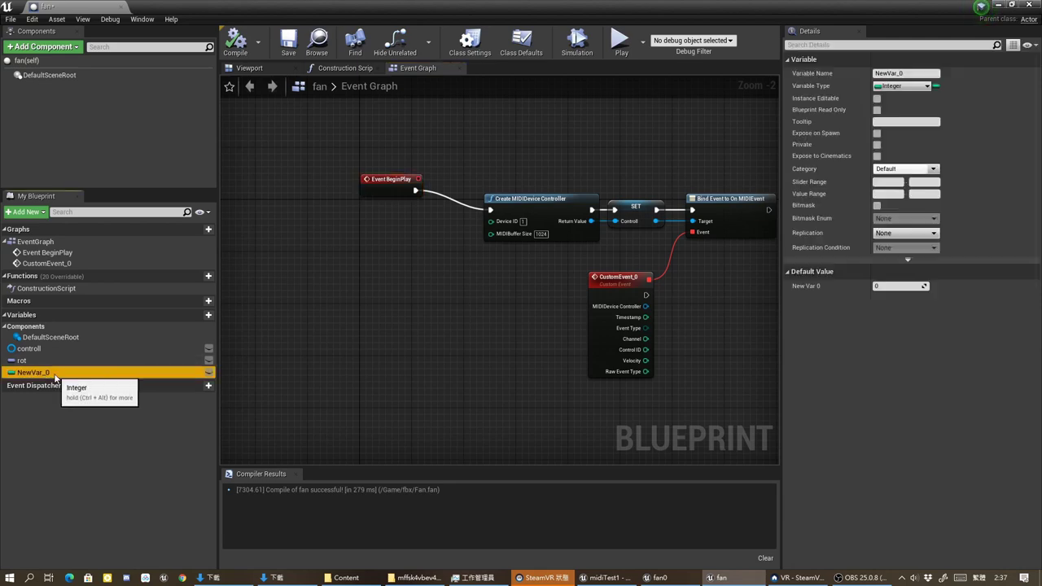
pyautogui.click(56, 374)
pyautogui.write('midideviceID')
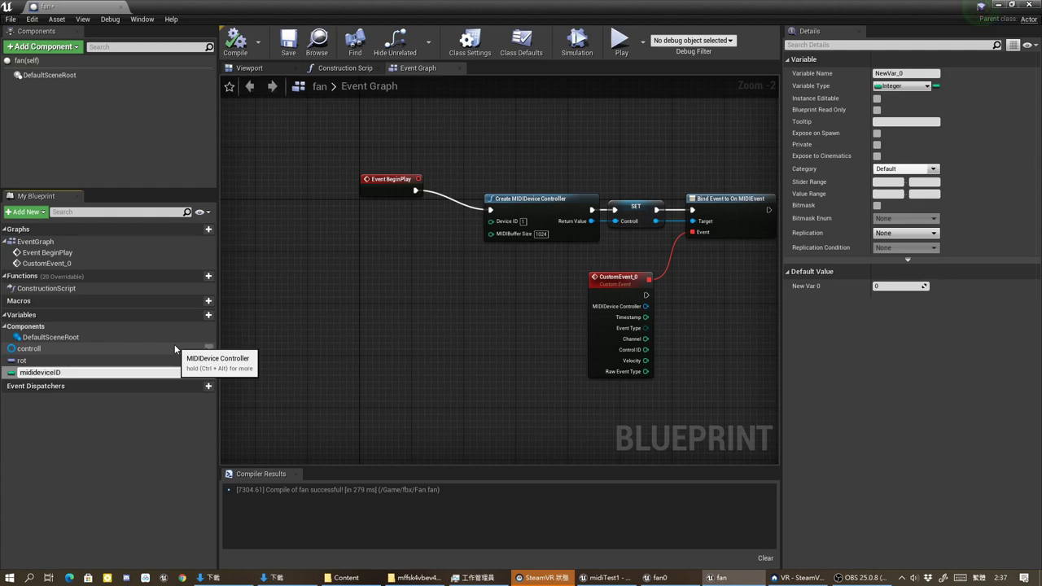
pyautogui.press('Return')
pyautogui.click(209, 372)
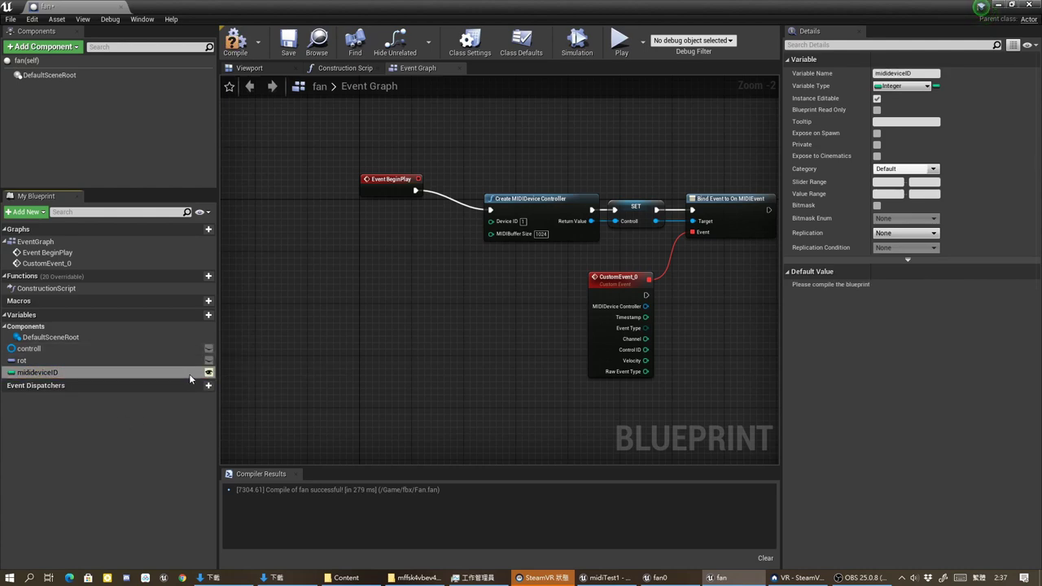
pyautogui.moveTo(97, 371)
pyautogui.keyDown('ctrl'); pyautogui.mouseDown()
pyautogui.moveTo(459, 258)
pyautogui.moveTo(383, 230)
pyautogui.mouseUp(); pyautogui.keyUp('ctrl')
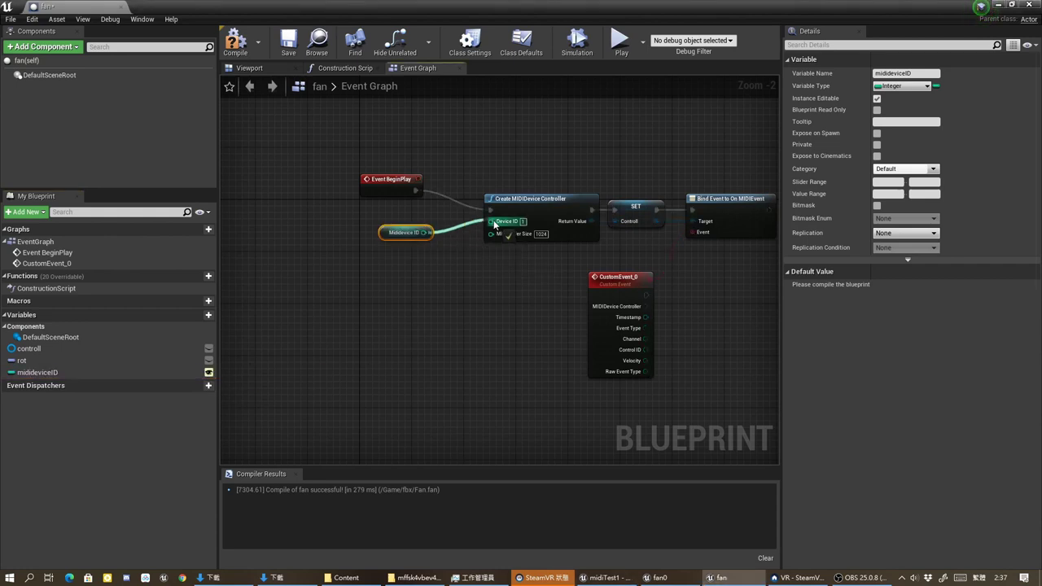
pyautogui.moveTo(493, 225); pyautogui.dragTo(492, 222)
# Start a new execution connection from CustomEvent_0's output
pyautogui.moveTo(349, 234); pyautogui.dragTo(224, 233, button='right')
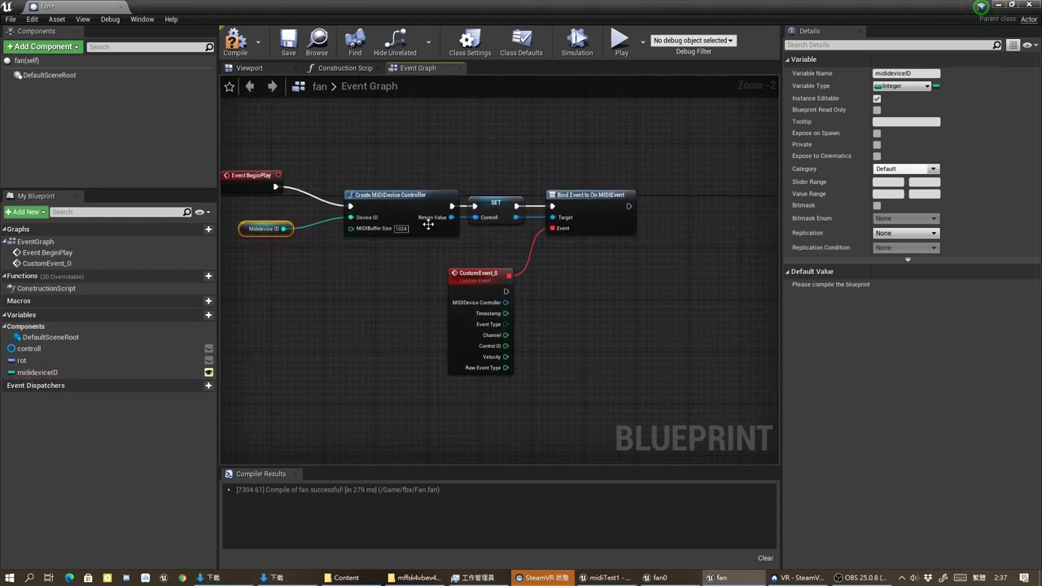
pyautogui.moveTo(489, 244)
pyautogui.mouseDown(button='right')
pyautogui.moveTo(406, 231)
pyautogui.moveTo(358, 290)
pyautogui.mouseUp(button='right')
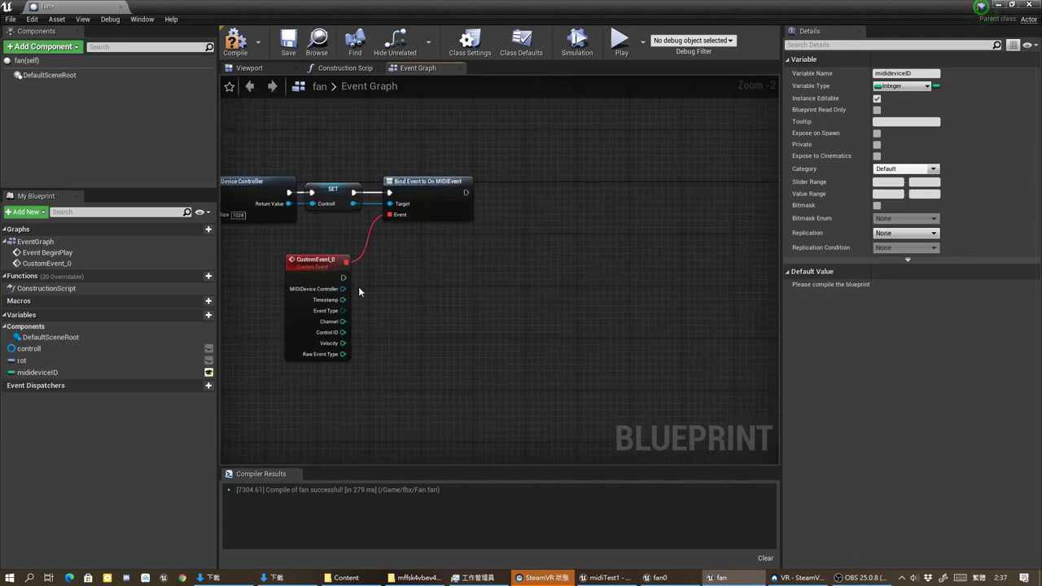
pyautogui.moveTo(417, 281)
pyautogui.mouseDown()
pyautogui.moveTo(570, 248)
pyautogui.moveTo(503, 181)
pyautogui.mouseUp()
# Add a Sequence node after CustomEvent_0
pyautogui.write('seq')
pyautogui.click(623, 399)
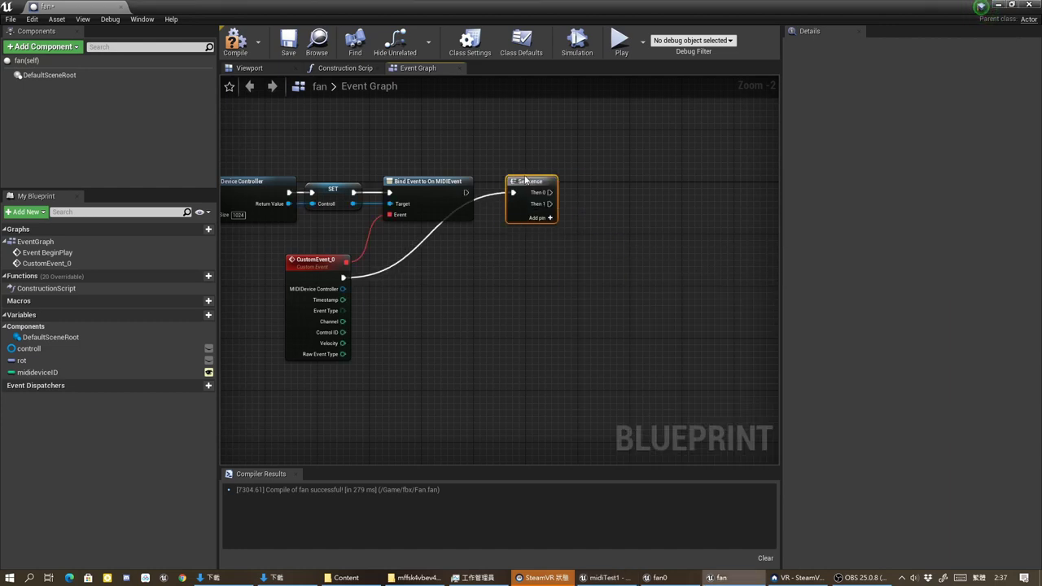
pyautogui.moveTo(579, 288); pyautogui.dragTo(468, 376, button='right')
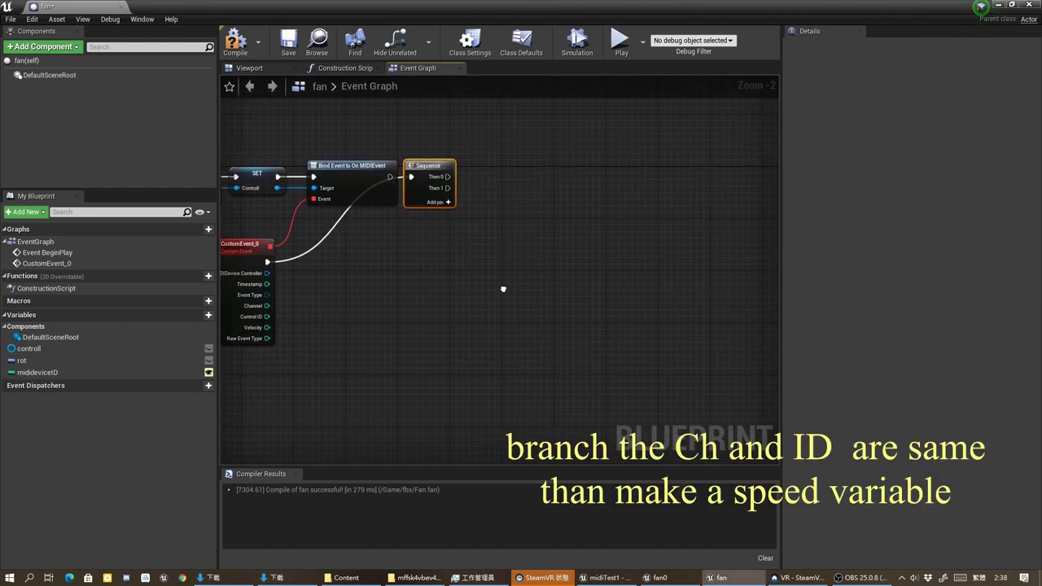
# Attach a Branch to the Sequence's Then 0 output, then compile and save the blueprint
pyautogui.moveTo(413, 260); pyautogui.dragTo(590, 253)
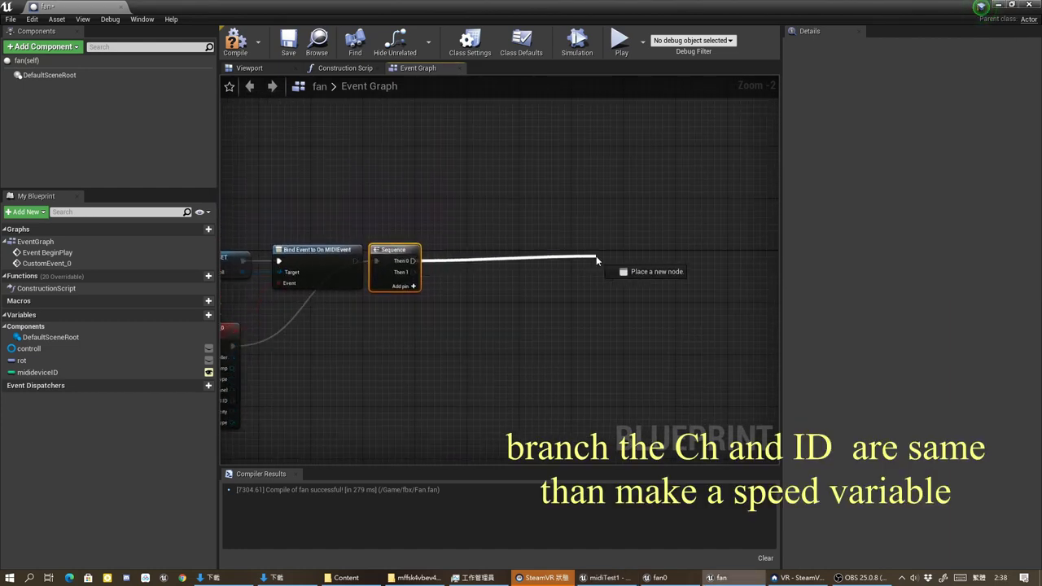
pyautogui.click(634, 393)
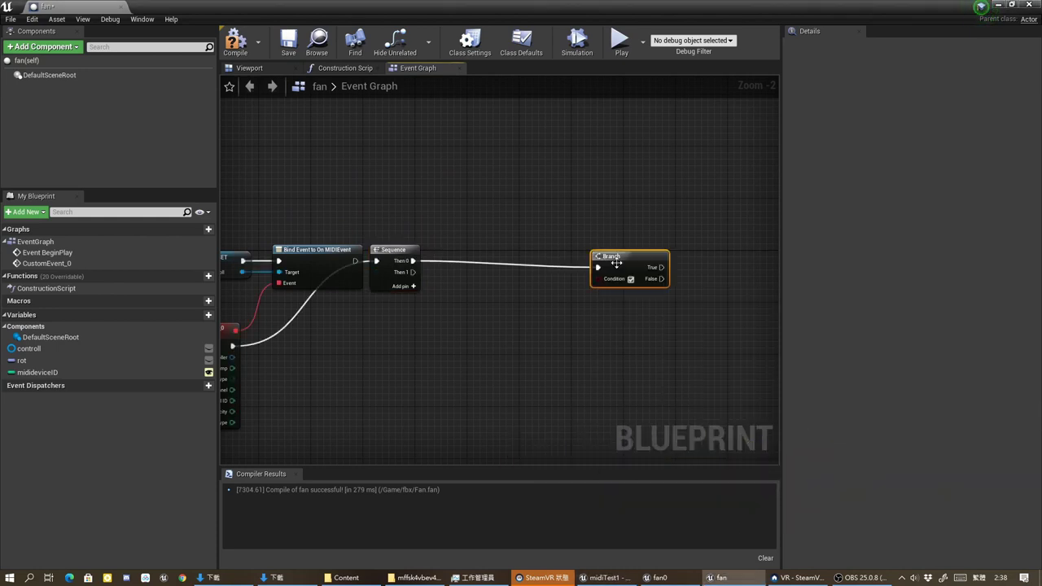
pyautogui.moveTo(566, 253); pyautogui.dragTo(638, 181, button='right')
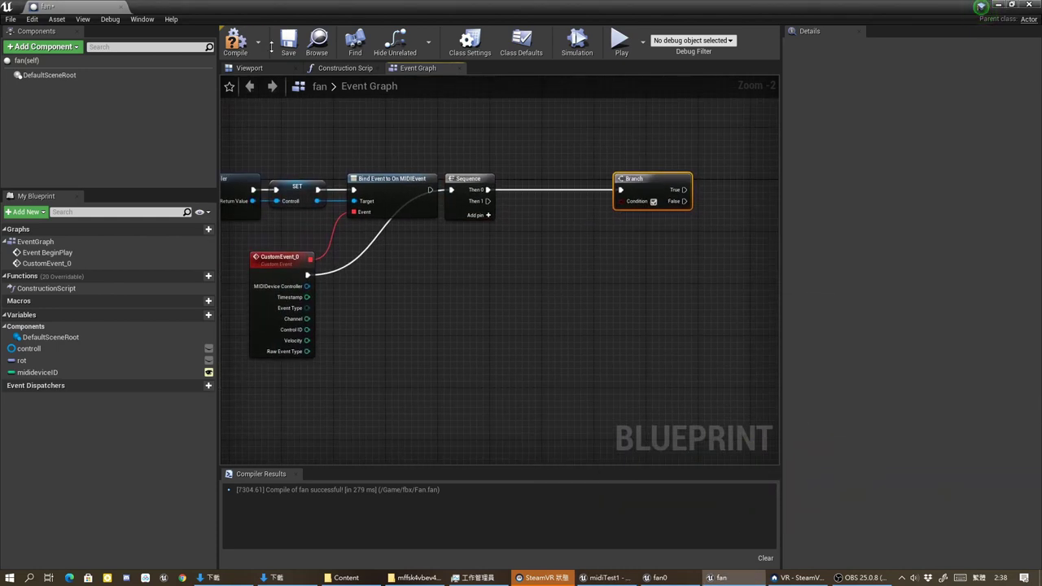
pyautogui.click(235, 41)
pyautogui.click(289, 42)
# Place a getDataForMidi actor from Content > ThirdPersonBP > midi into the level
pyautogui.hotkey('alt', 'Tab')
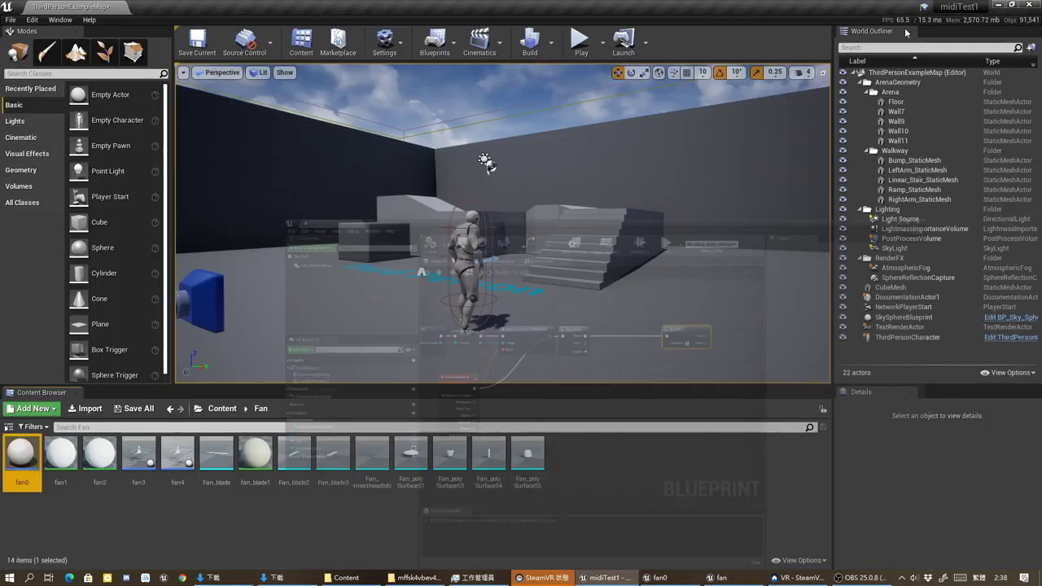
pyautogui.click(218, 409)
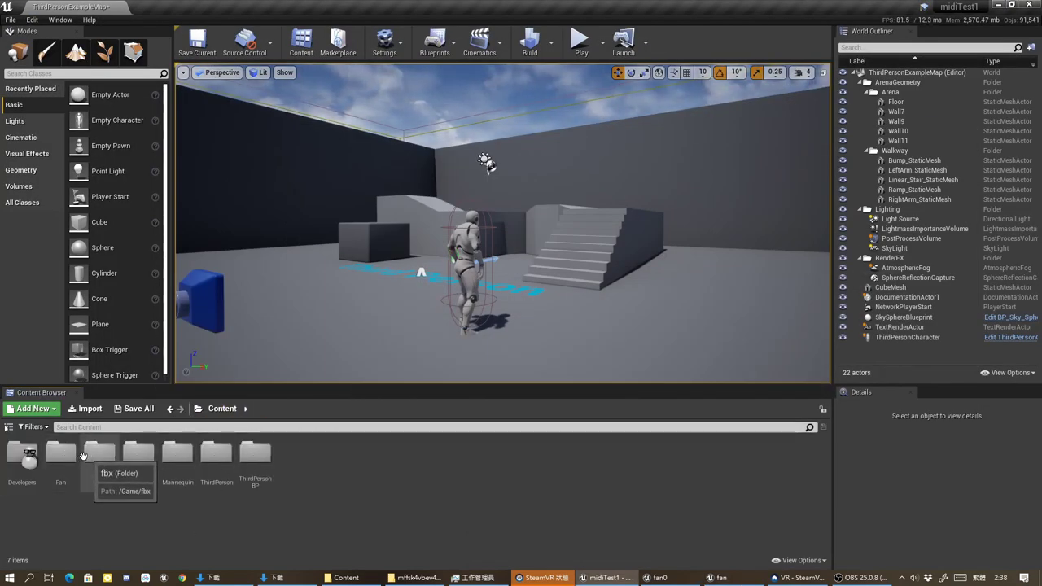
pyautogui.doubleClick(254, 456)
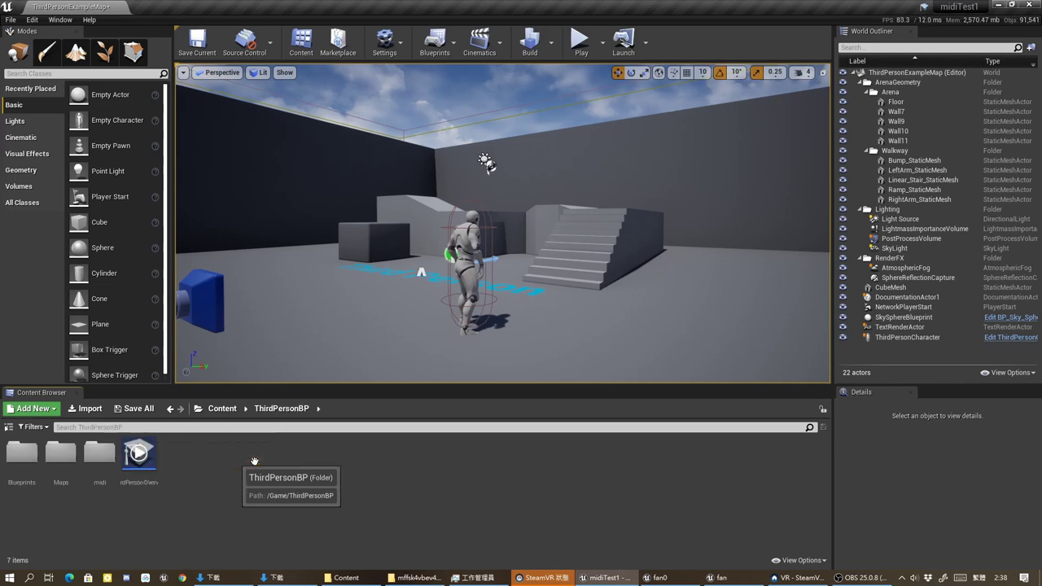
pyautogui.doubleClick(99, 454)
pyautogui.moveTo(59, 454); pyautogui.dragTo(308, 338)
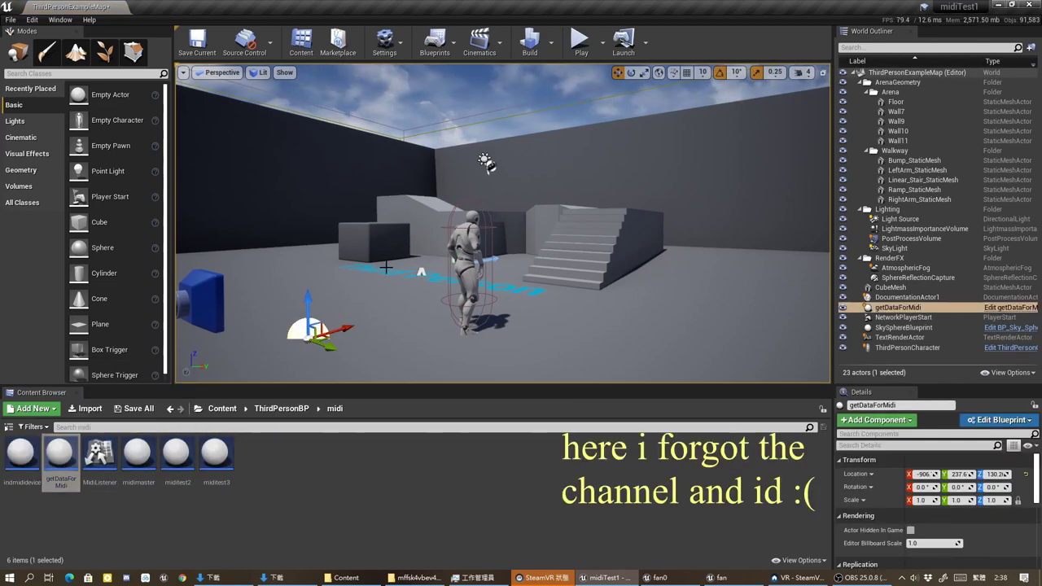
# Play-test the level, then delete the getDataForMidi actor and return to the fan Event Graph
pyautogui.click(580, 41)
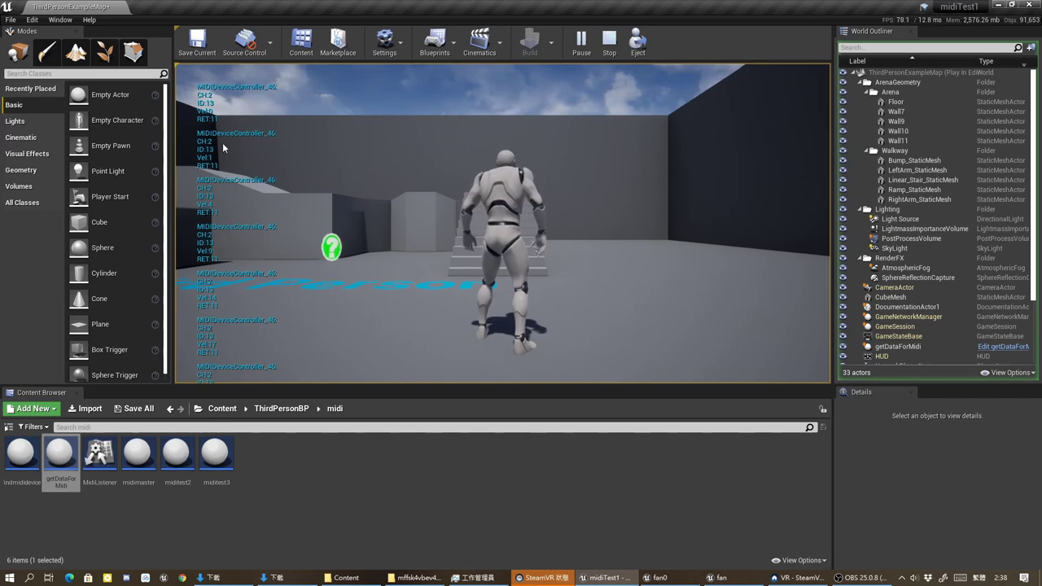
pyautogui.click(608, 41)
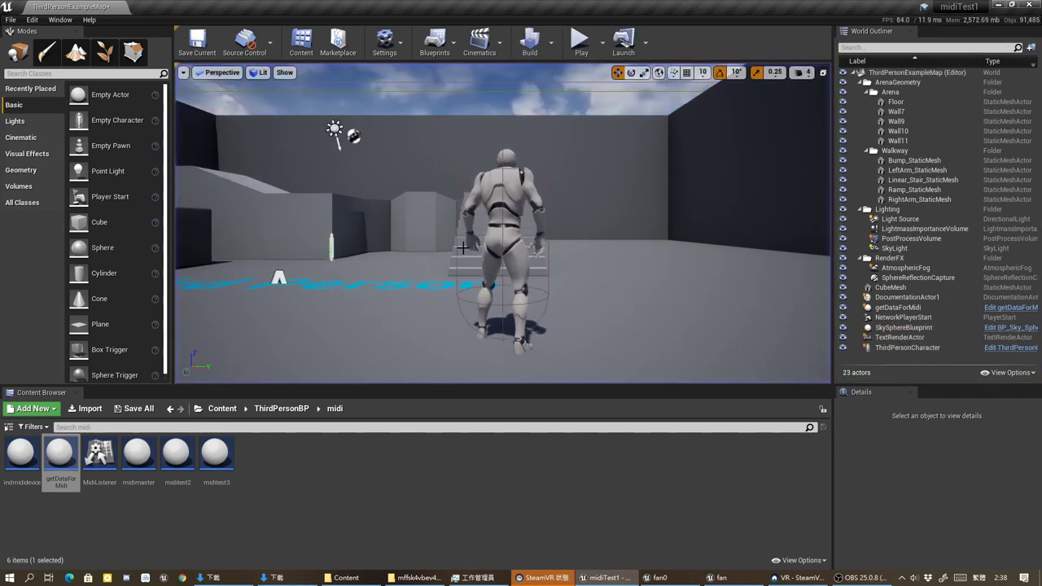
pyautogui.click(427, 300)
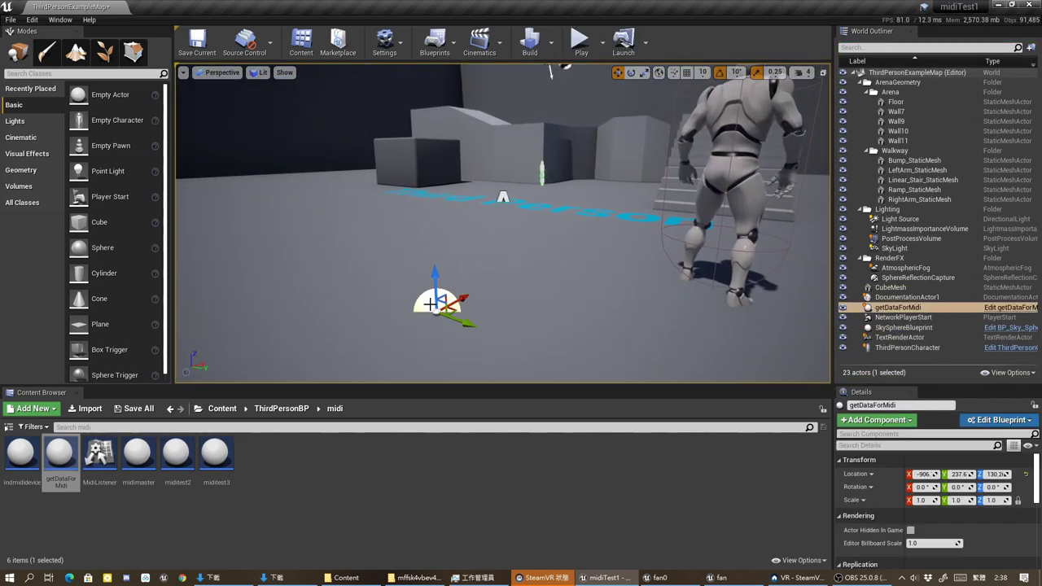
pyautogui.press('Delete')
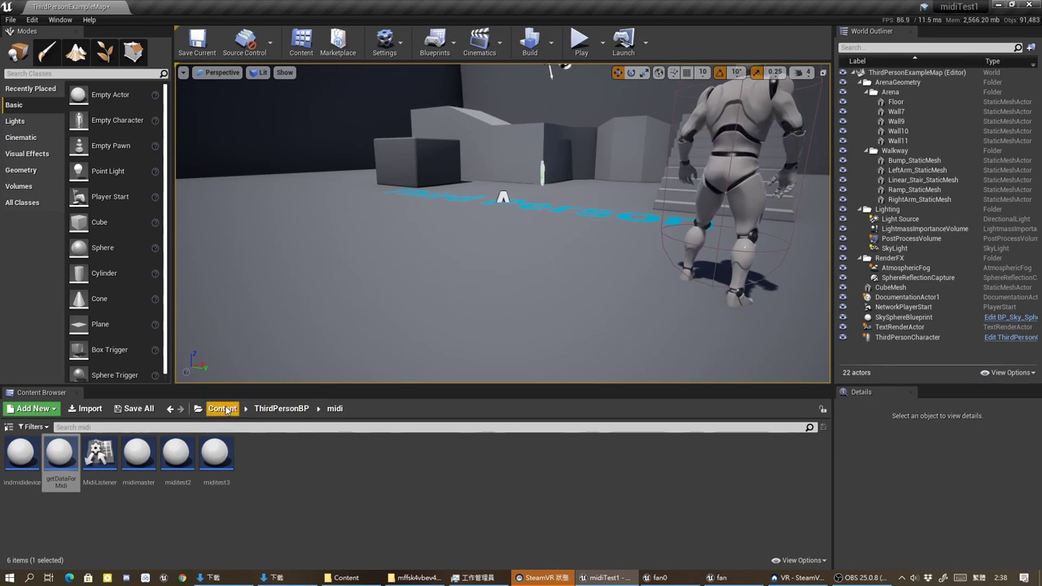
pyautogui.click(716, 577)
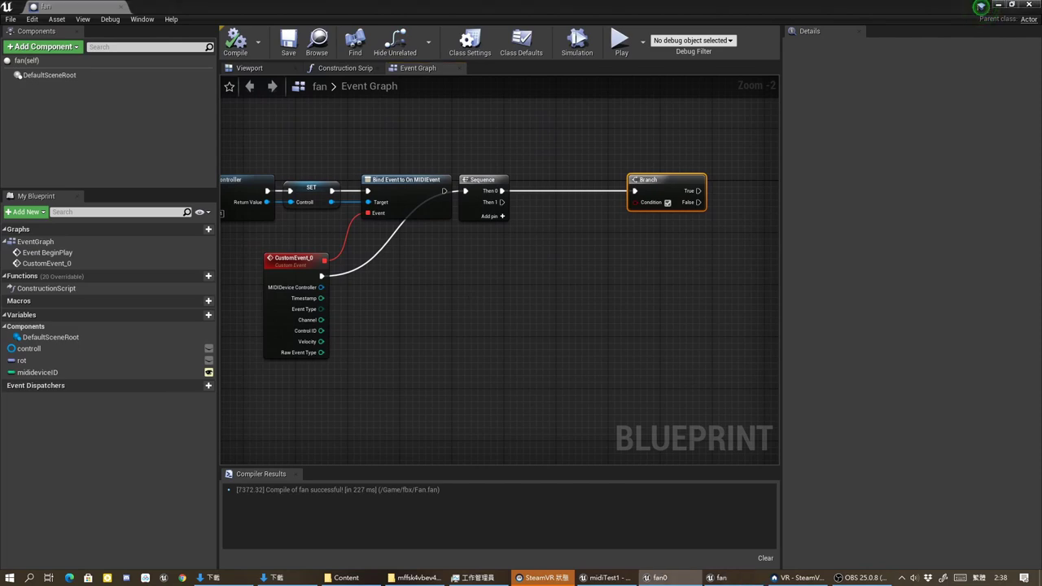
# Add Equal (integer) comparisons fed by the MIDI Channel and Control ID outputs
pyautogui.moveTo(496, 297); pyautogui.dragTo(452, 296, button='right')
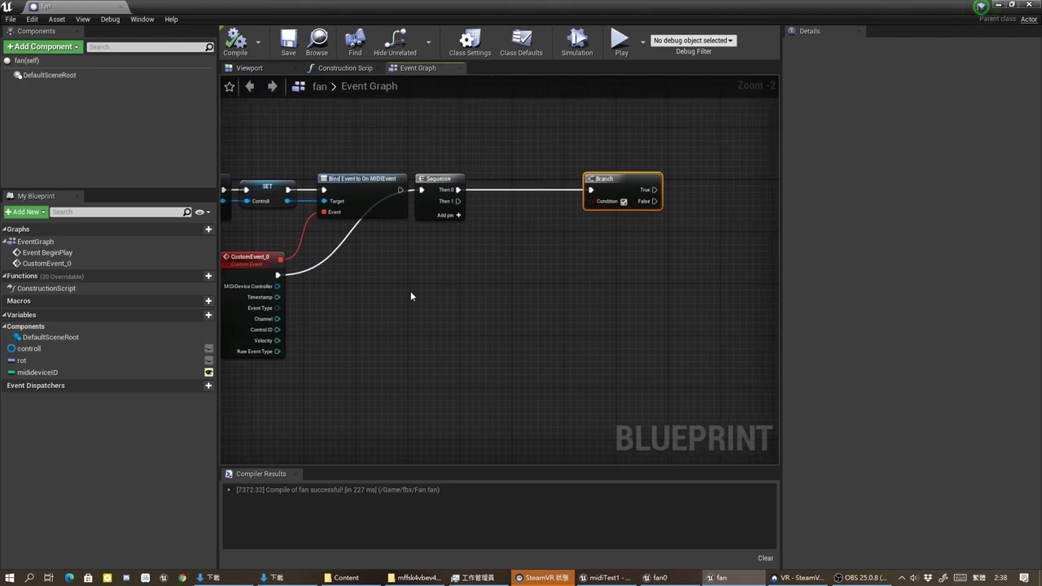
pyautogui.moveTo(514, 280); pyautogui.dragTo(501, 289, button='right')
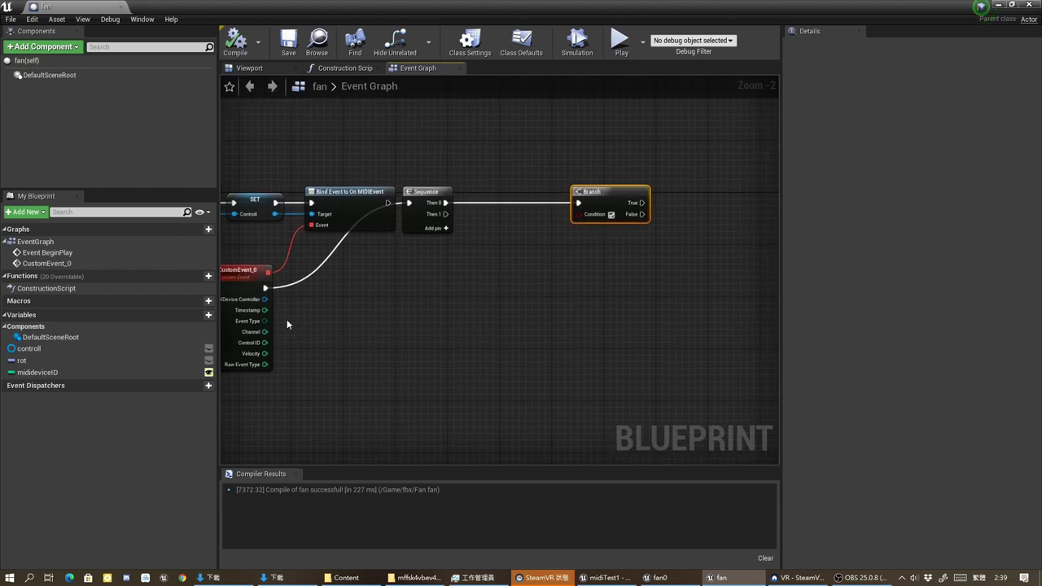
pyautogui.moveTo(264, 332); pyautogui.dragTo(529, 301)
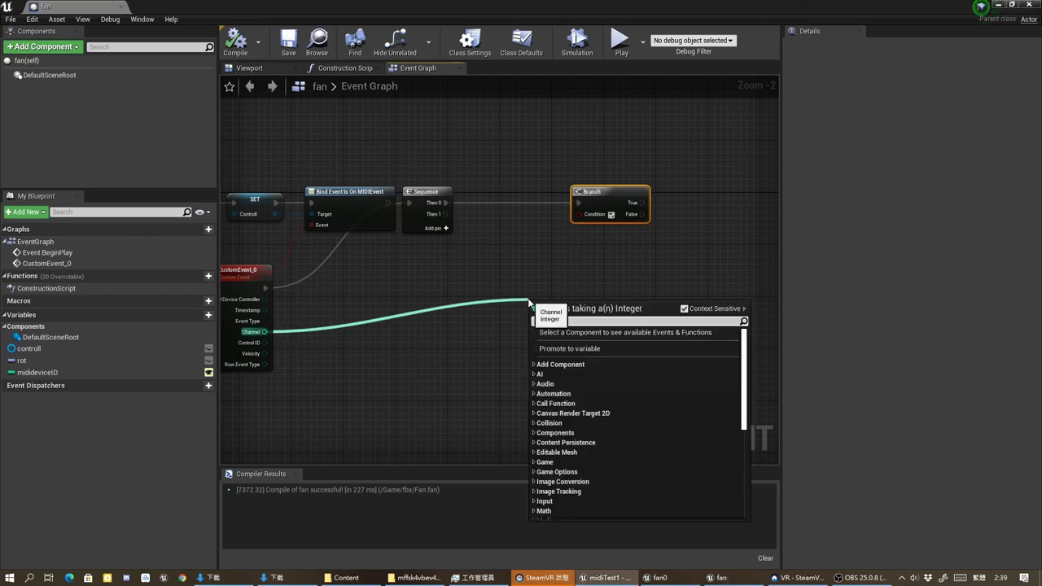
pyautogui.write('==')
pyautogui.click(561, 352)
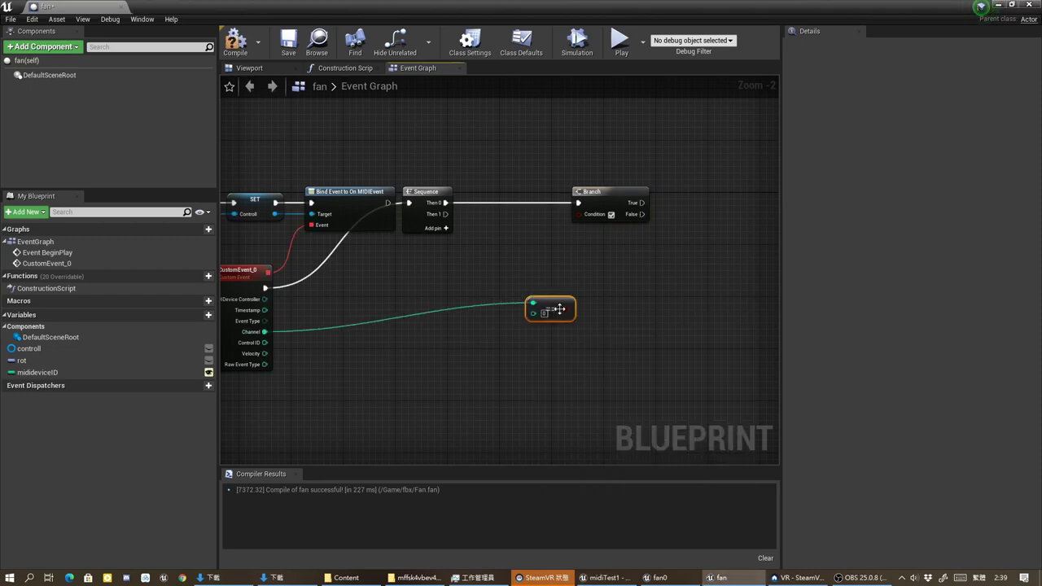
pyautogui.moveTo(265, 343); pyautogui.dragTo(516, 336)
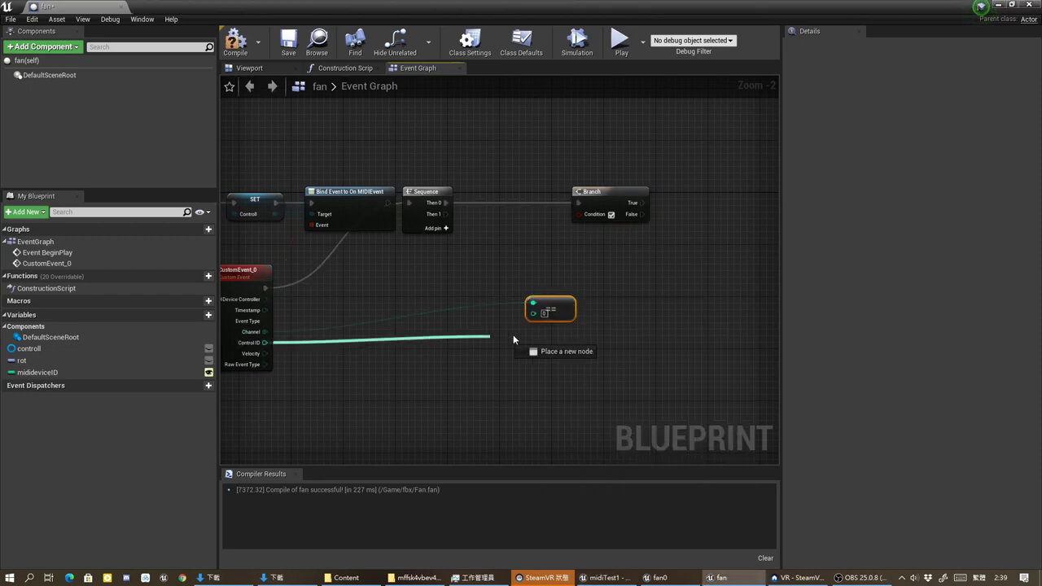
pyautogui.write('==')
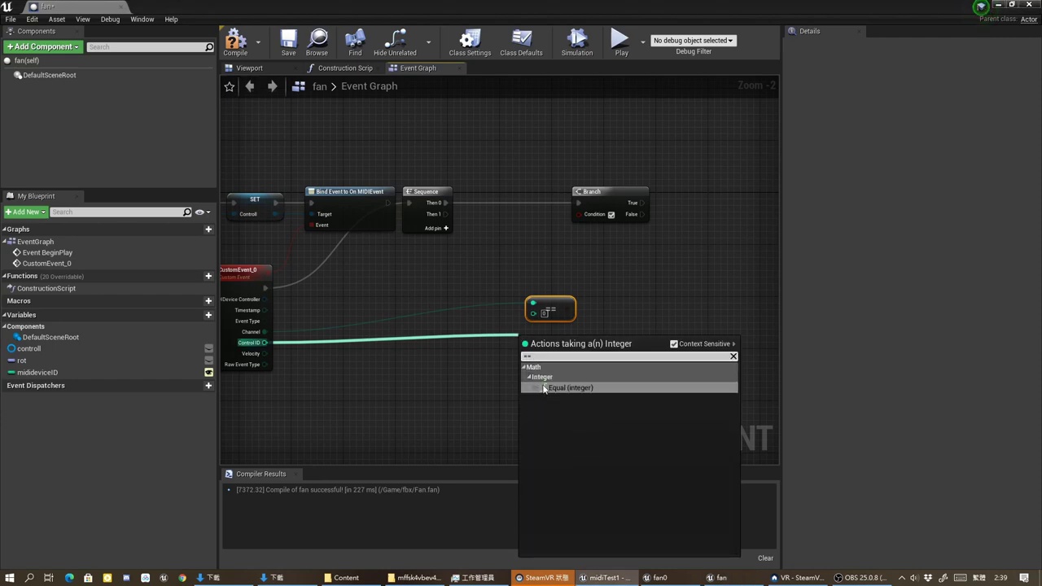
pyautogui.click(570, 387)
pyautogui.moveTo(590, 330)
pyautogui.mouseDown(button='right')
pyautogui.moveTo(597, 309)
pyautogui.moveTo(600, 326)
pyautogui.mouseUp(button='right')
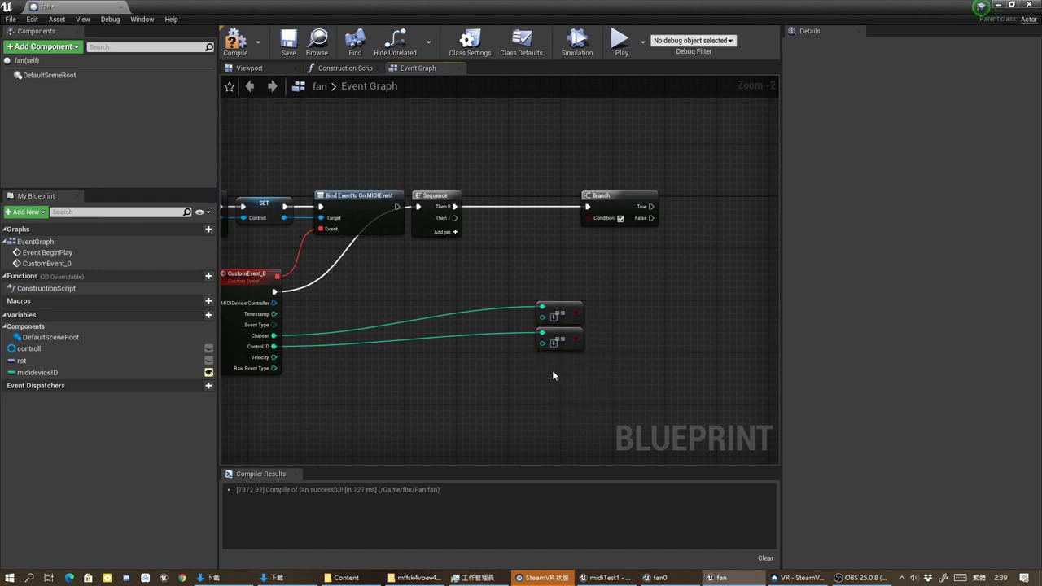
# Combine both comparisons with an AND node feeding the Branch condition
pyautogui.moveTo(576, 313); pyautogui.dragTo(642, 306)
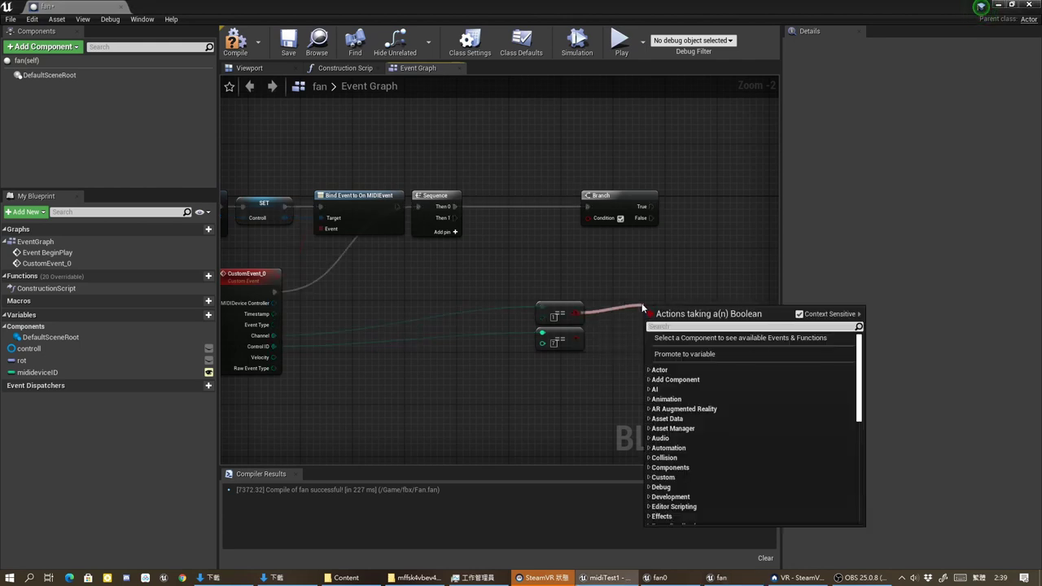
pyautogui.write('nd')
pyautogui.press('Return')
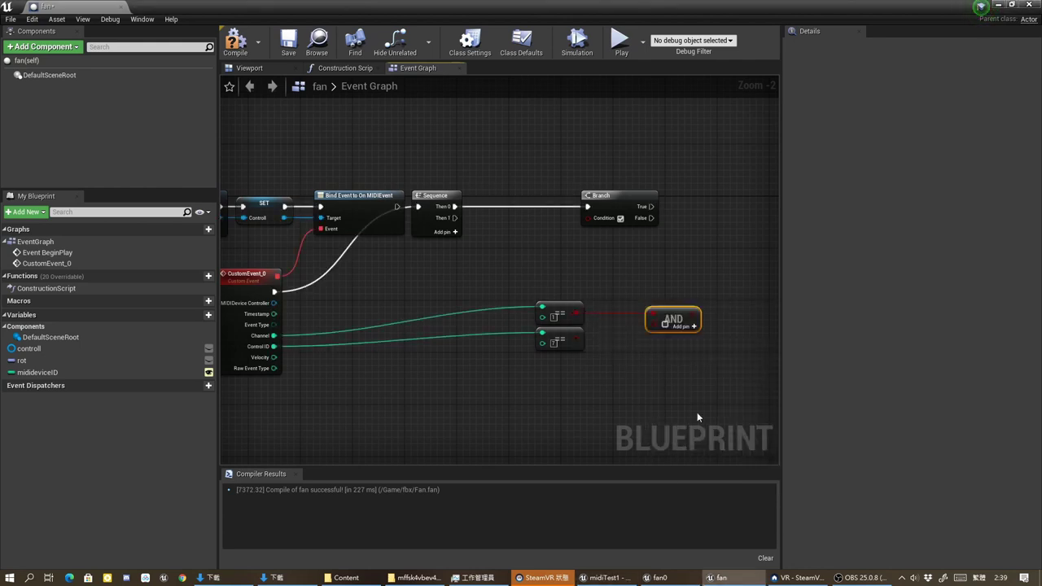
pyautogui.moveTo(576, 342)
pyautogui.mouseDown()
pyautogui.moveTo(651, 323)
pyautogui.moveTo(593, 218)
pyautogui.mouseUp()
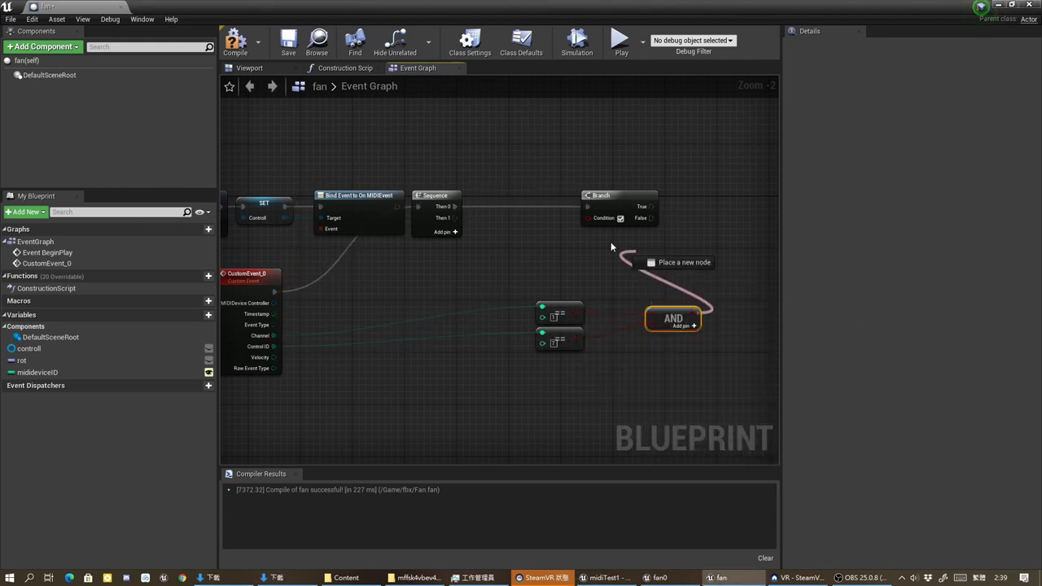
# Arrange the AND and comparison nodes neatly beneath the Branch
pyautogui.moveTo(664, 316); pyautogui.dragTo(600, 232)
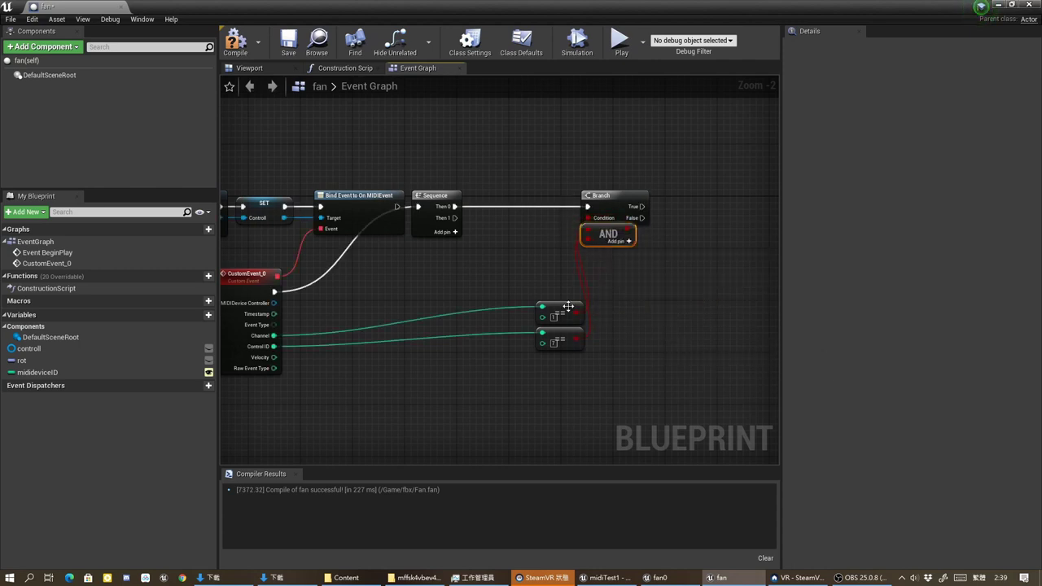
pyautogui.moveTo(618, 292); pyautogui.dragTo(544, 363)
pyautogui.moveTo(559, 315); pyautogui.dragTo(604, 262)
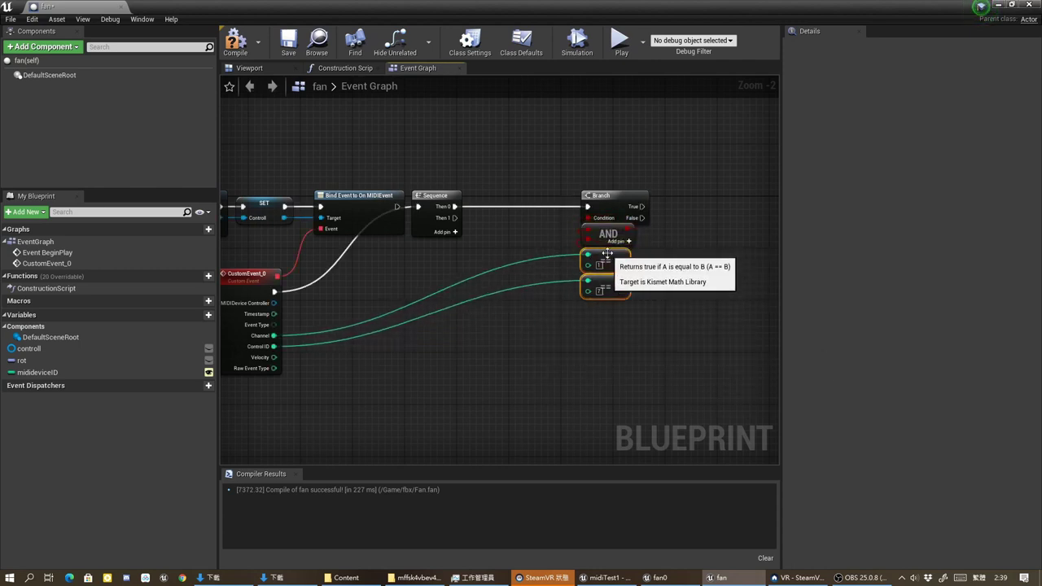
pyautogui.moveTo(556, 341)
pyautogui.mouseDown(button='right')
pyautogui.moveTo(487, 314)
pyautogui.moveTo(399, 383)
pyautogui.mouseUp(button='right')
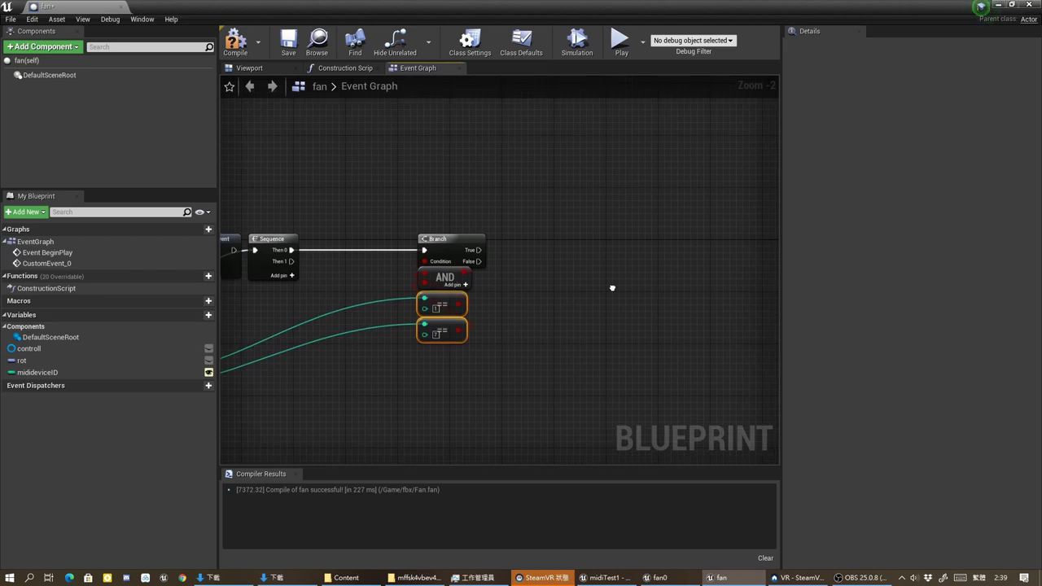
pyautogui.moveTo(610, 289); pyautogui.dragTo(686, 242, button='right')
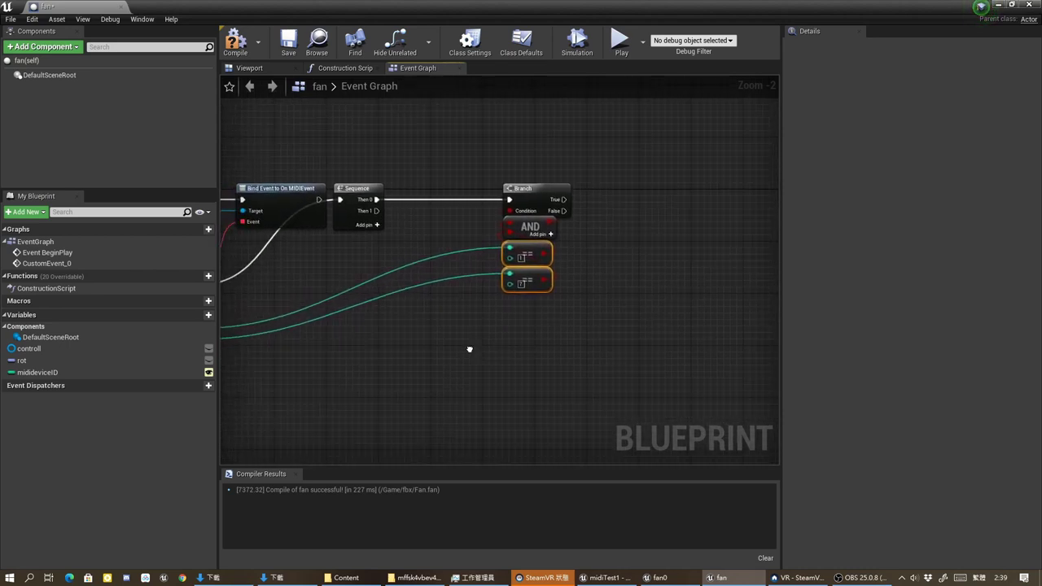
pyautogui.moveTo(469, 349); pyautogui.dragTo(575, 331, button='right')
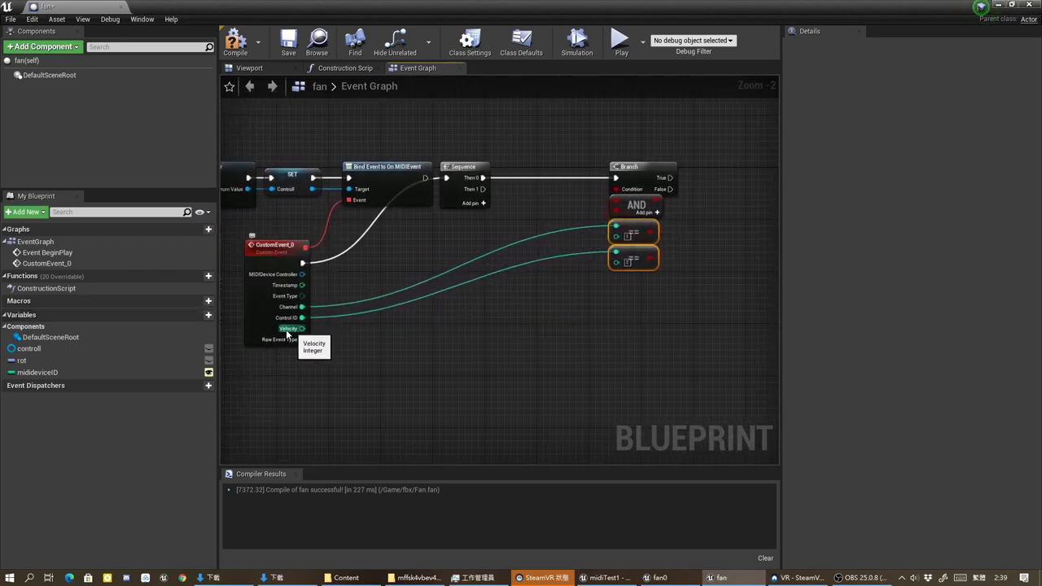
# Create an instance-editable float variable named Speed1
pyautogui.click(209, 315)
pyautogui.write('Speed1')
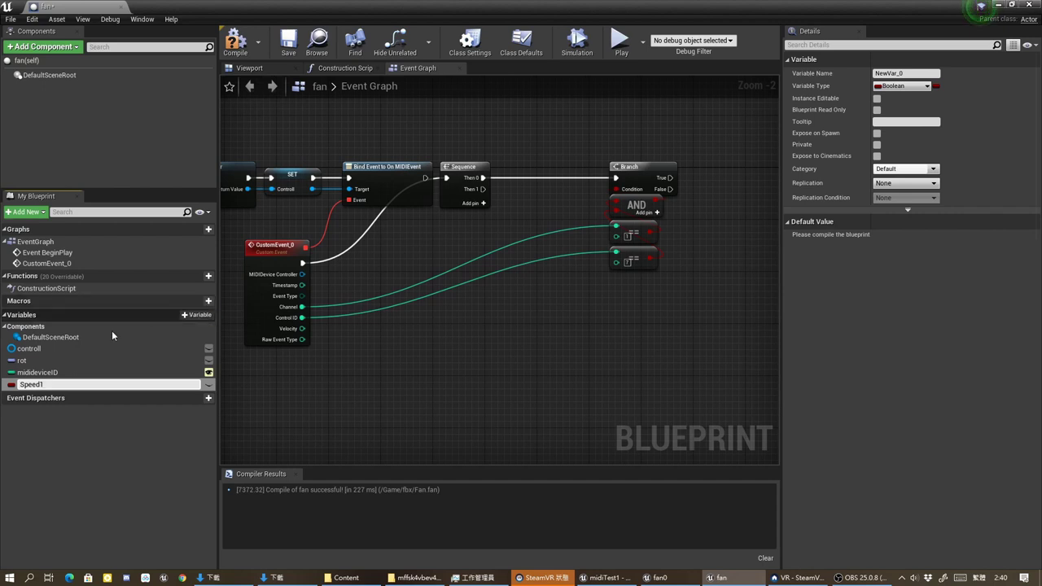
pyautogui.press('Return')
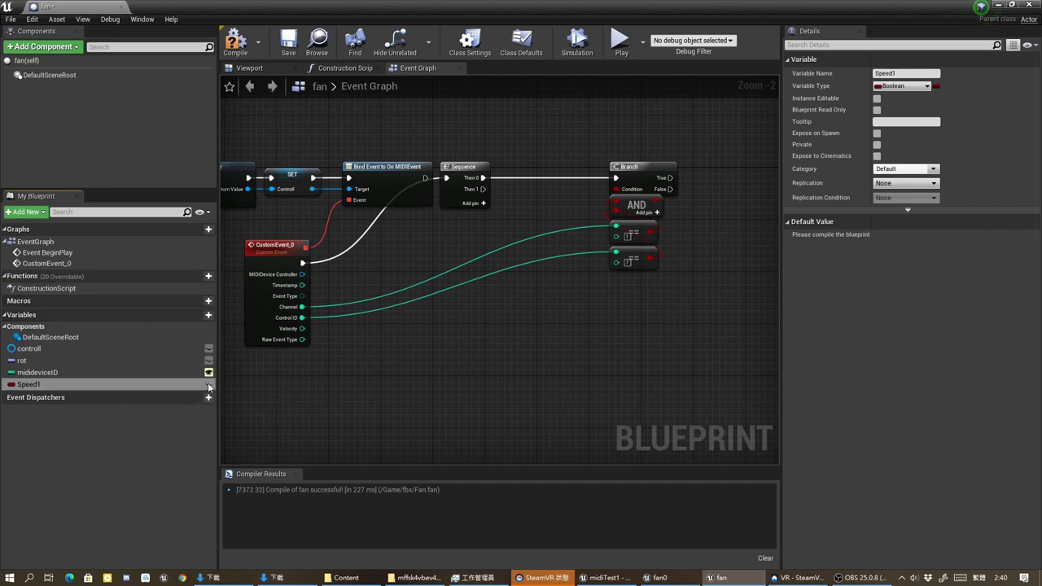
pyautogui.click(208, 384)
pyautogui.moveTo(196, 385); pyautogui.dragTo(99, 385)
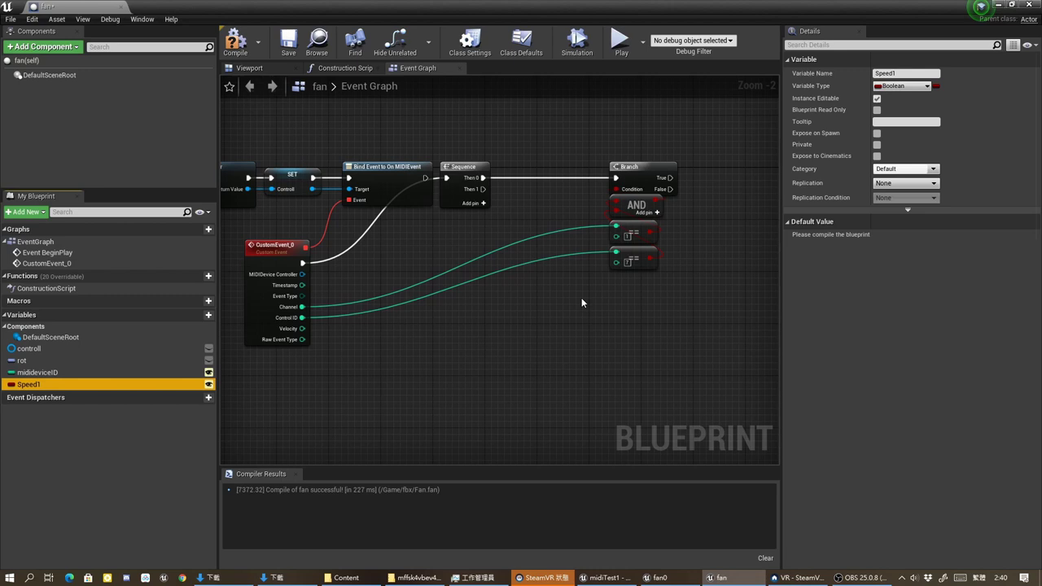
pyautogui.click(897, 85)
pyautogui.click(822, 156)
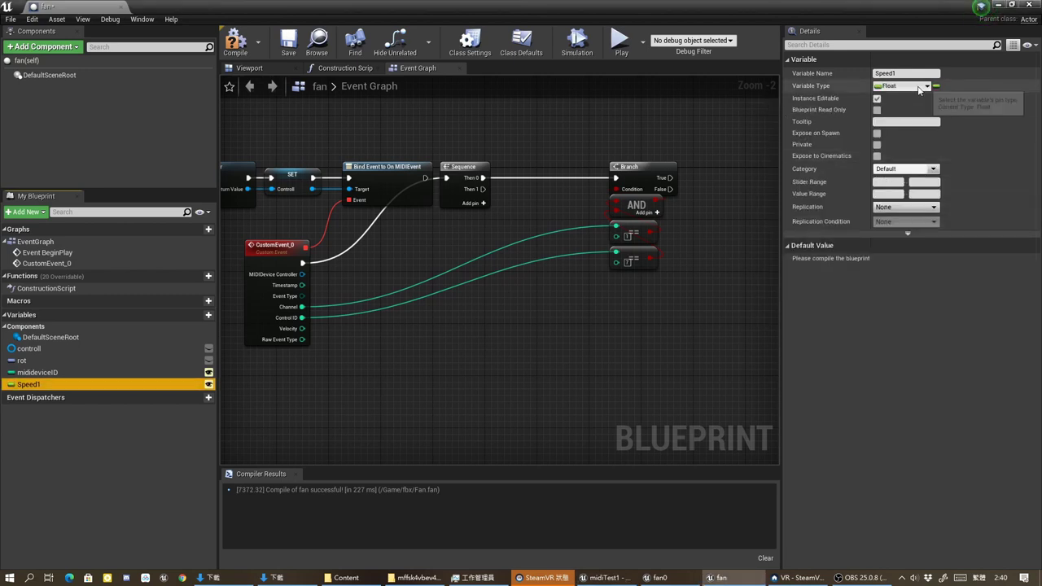
# Set Speed1 from the converted Velocity on the Branch's True output and select the group
pyautogui.moveTo(202, 384); pyautogui.dragTo(214, 375)
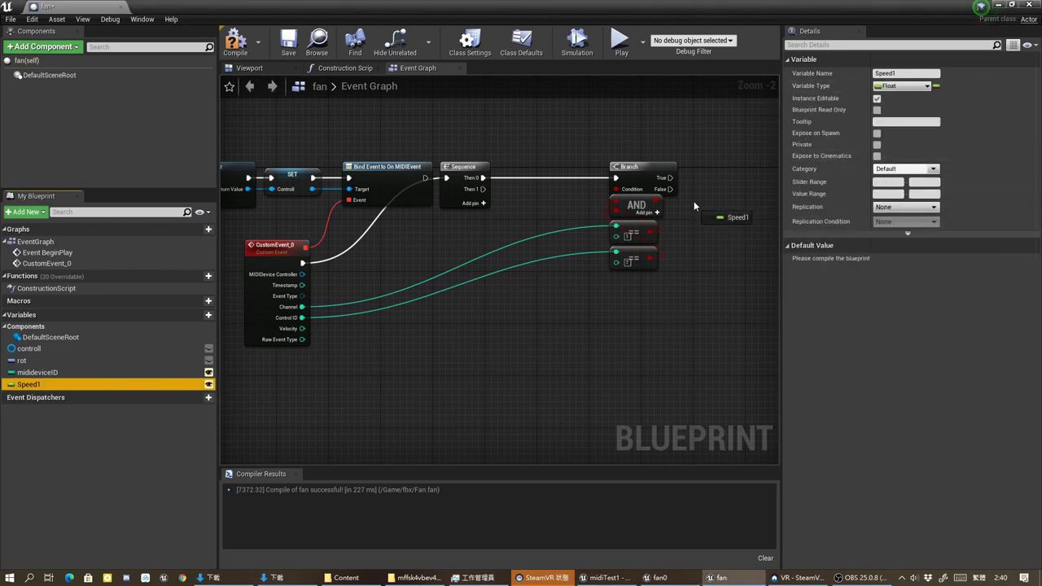
pyautogui.moveTo(674, 181); pyautogui.dragTo(674, 180)
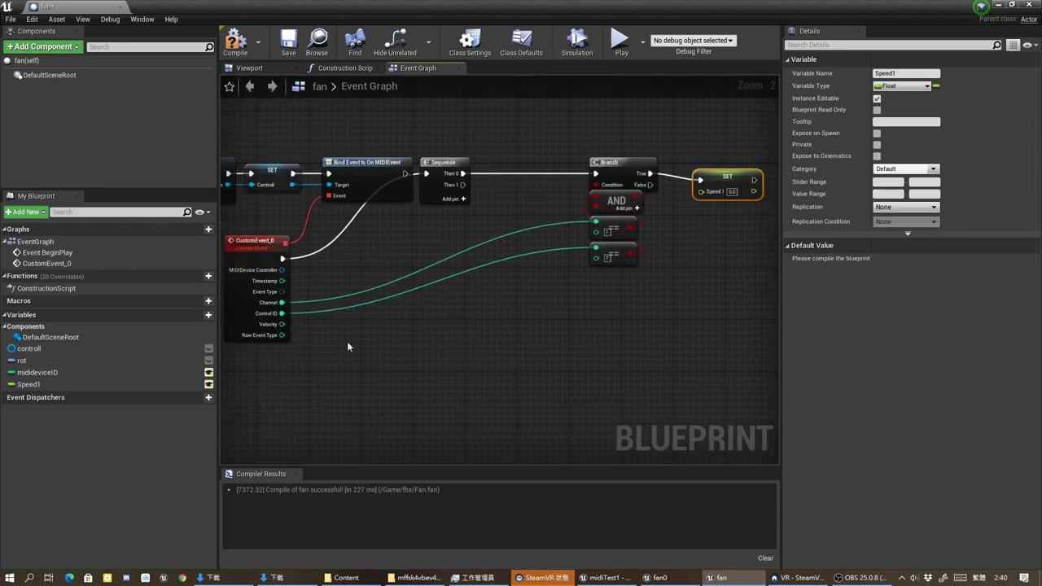
pyautogui.moveTo(281, 324); pyautogui.dragTo(687, 192)
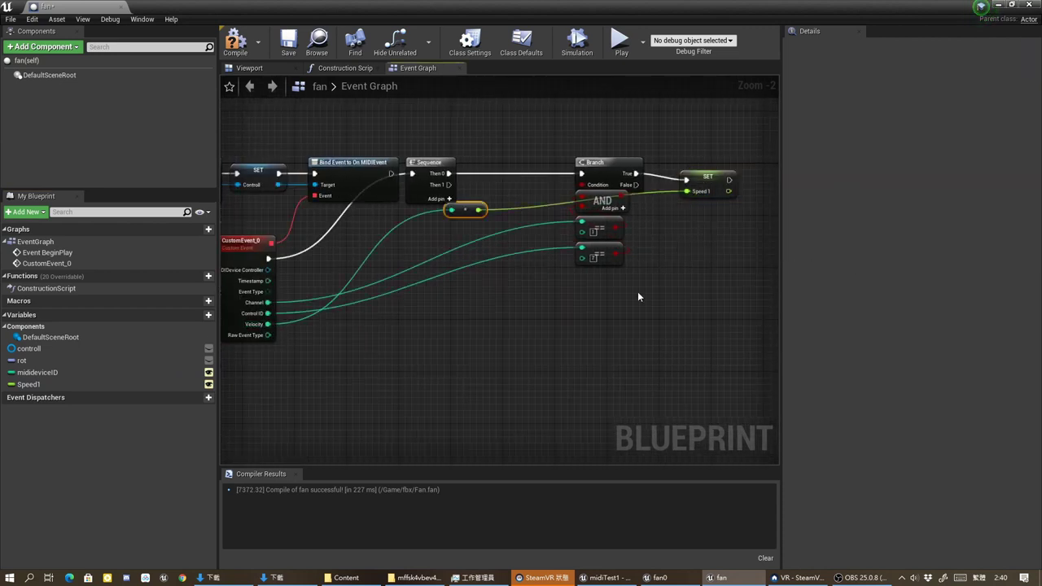
pyautogui.moveTo(466, 211); pyautogui.dragTo(595, 278)
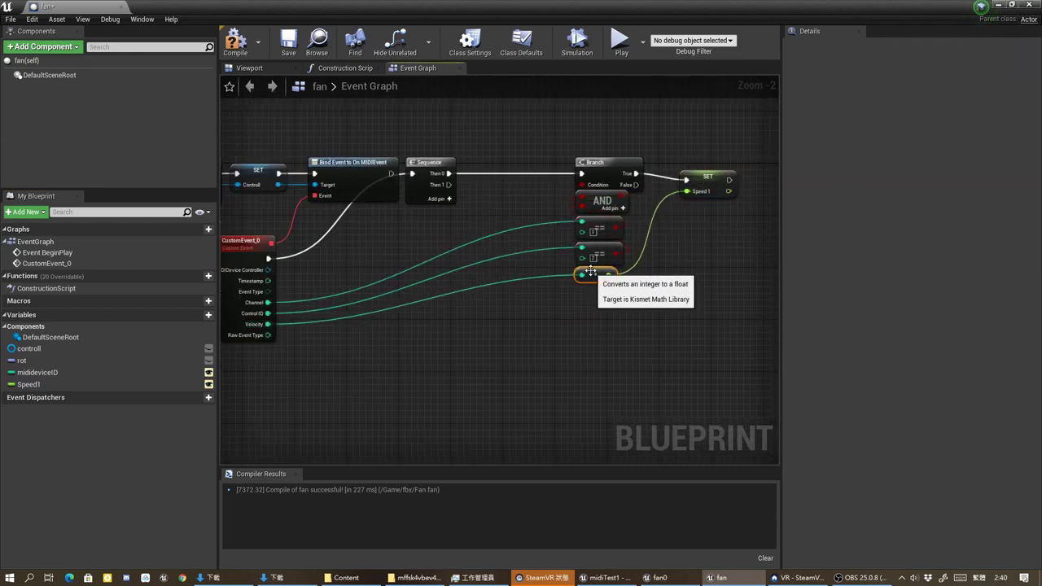
pyautogui.moveTo(713, 182); pyautogui.dragTo(674, 166)
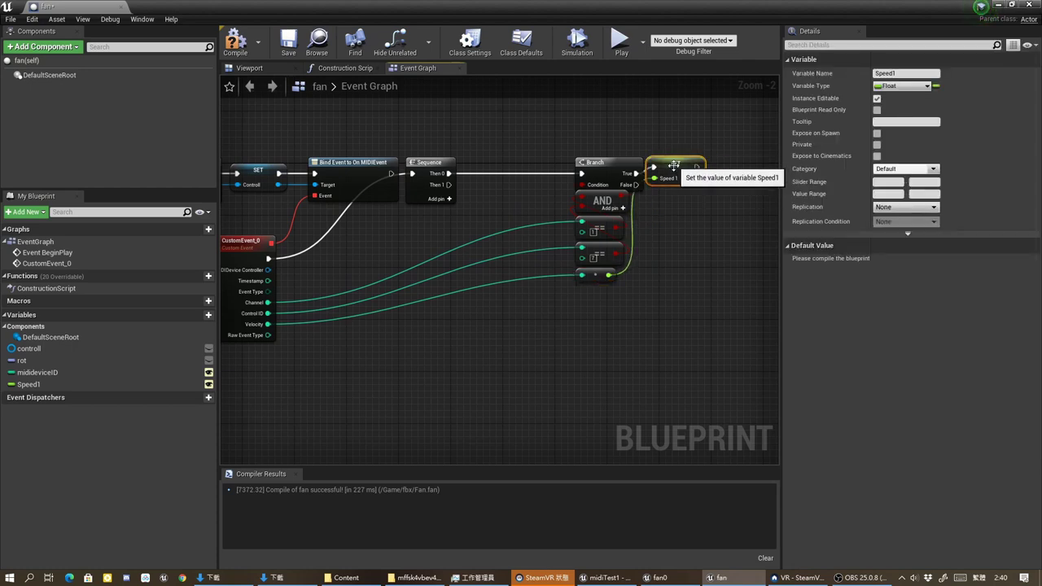
pyautogui.moveTo(674, 165); pyautogui.dragTo(654, 166, button='right')
pyautogui.moveTo(763, 117); pyautogui.dragTo(537, 310)
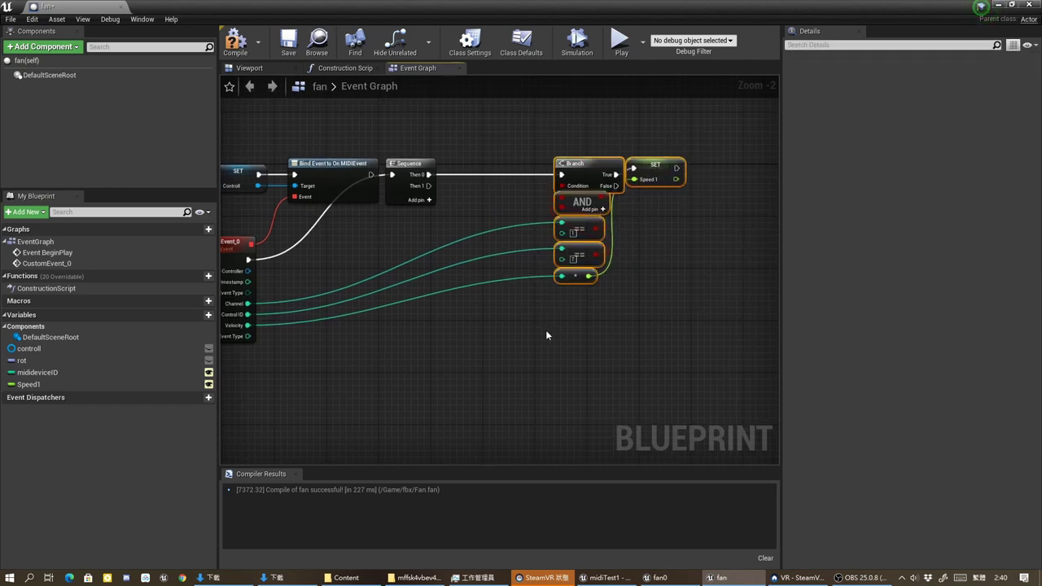
# Duplicate the branch group and run it from the Sequence's Then 1 output
pyautogui.hotkey('ctrl', 'c')
pyautogui.moveTo(546, 330); pyautogui.dragTo(524, 334, button='right')
pyautogui.hotkey('ctrl', 'v')
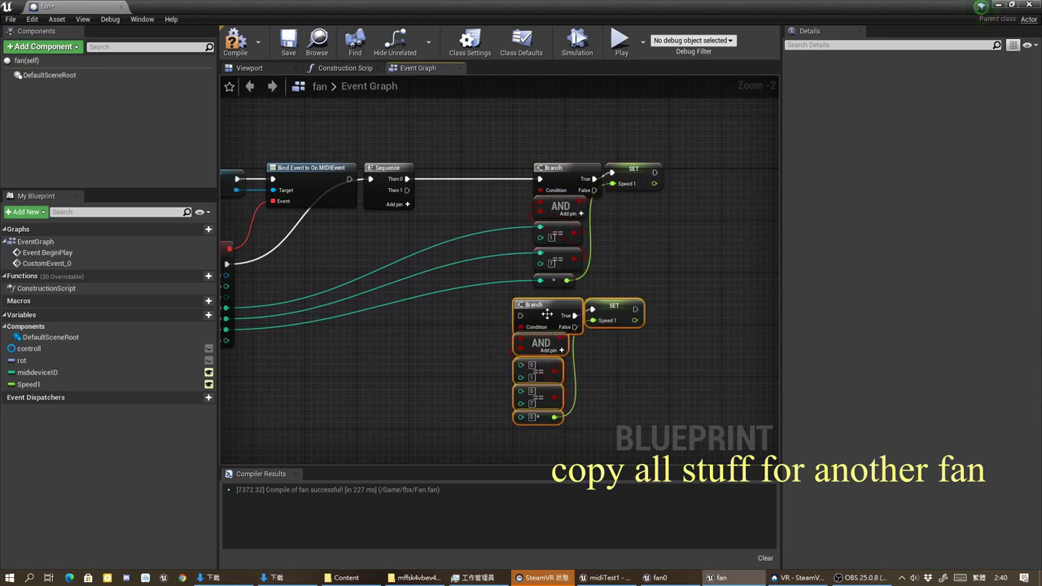
pyautogui.moveTo(547, 315); pyautogui.dragTo(567, 307)
pyautogui.moveTo(407, 190); pyautogui.dragTo(543, 310)
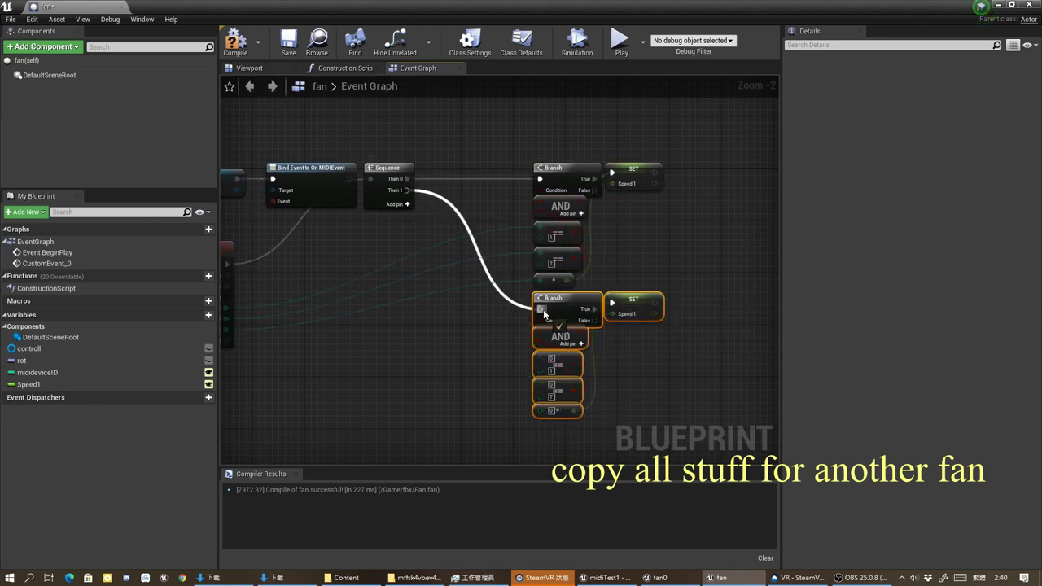
pyautogui.moveTo(612, 330); pyautogui.dragTo(722, 288, button='right')
# Create an instance-editable Speed2 variable and make the copied setter write Speed2
pyautogui.click(209, 315)
pyautogui.write('Speed2')
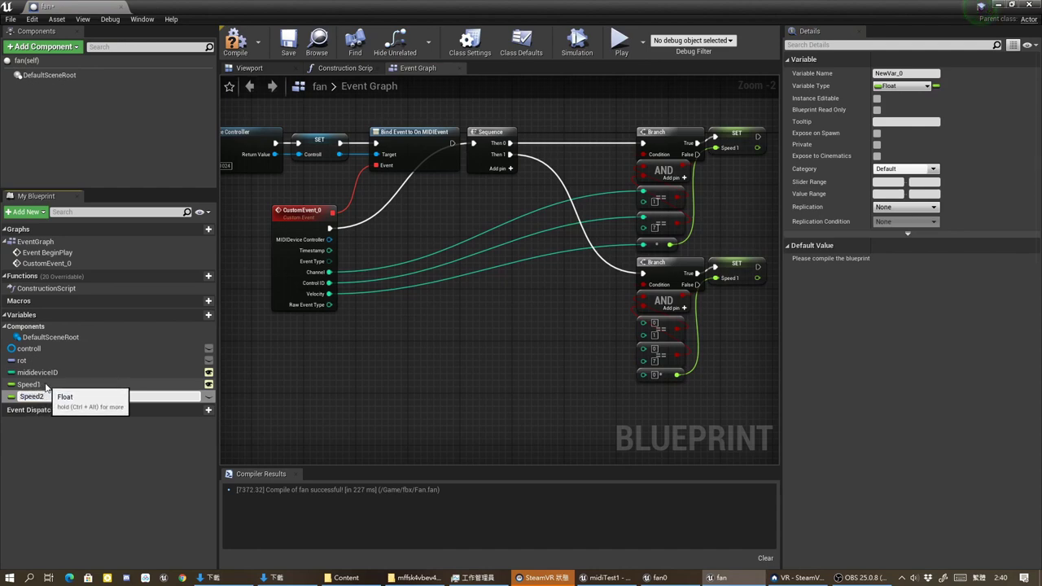
pyautogui.press('Return')
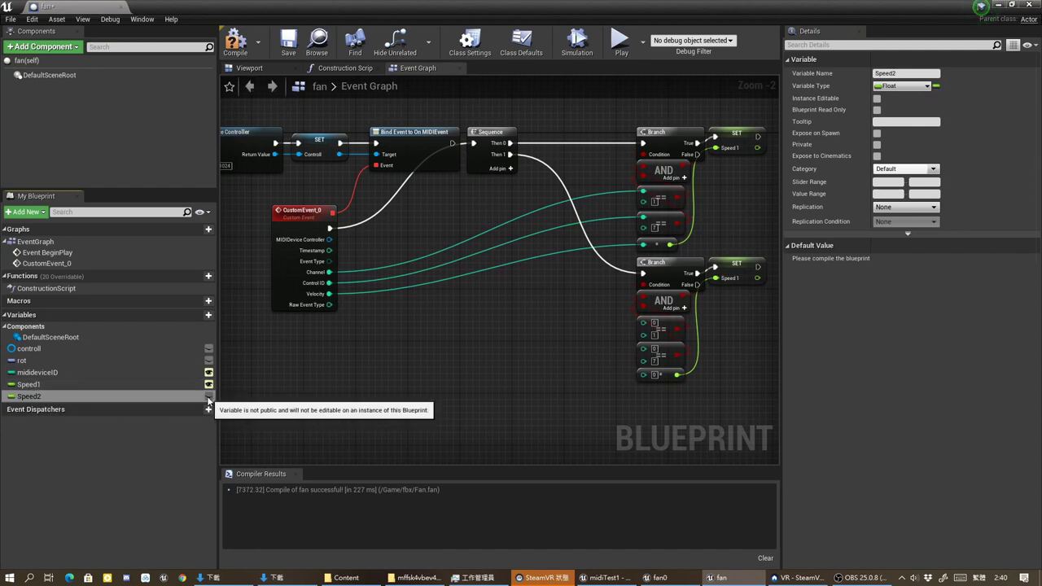
pyautogui.click(208, 396)
pyautogui.moveTo(292, 400); pyautogui.dragTo(268, 361, button='right')
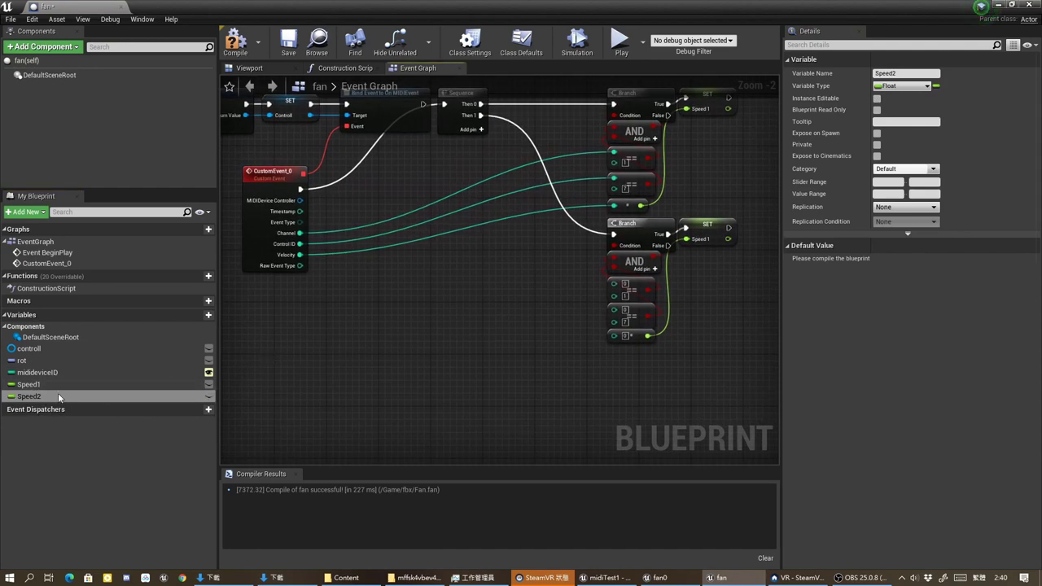
pyautogui.moveTo(61, 397)
pyautogui.mouseDown()
pyautogui.moveTo(570, 364)
pyautogui.moveTo(710, 233)
pyautogui.mouseUp()
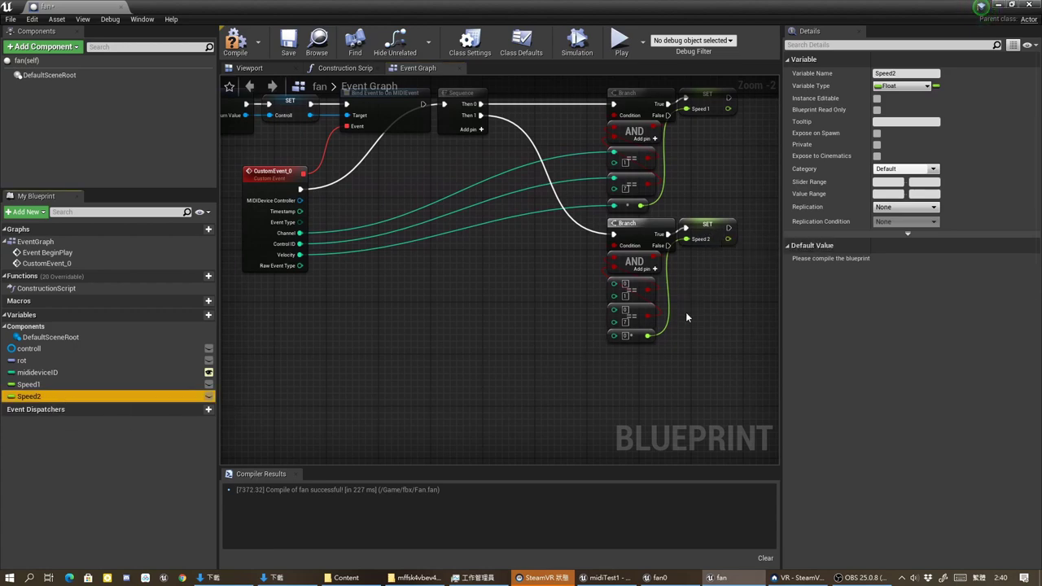
# Wire Channel, Control ID and Velocity into the copy and compare Control ID against 13
pyautogui.rightClick(506, 378)
pyautogui.click(344, 283)
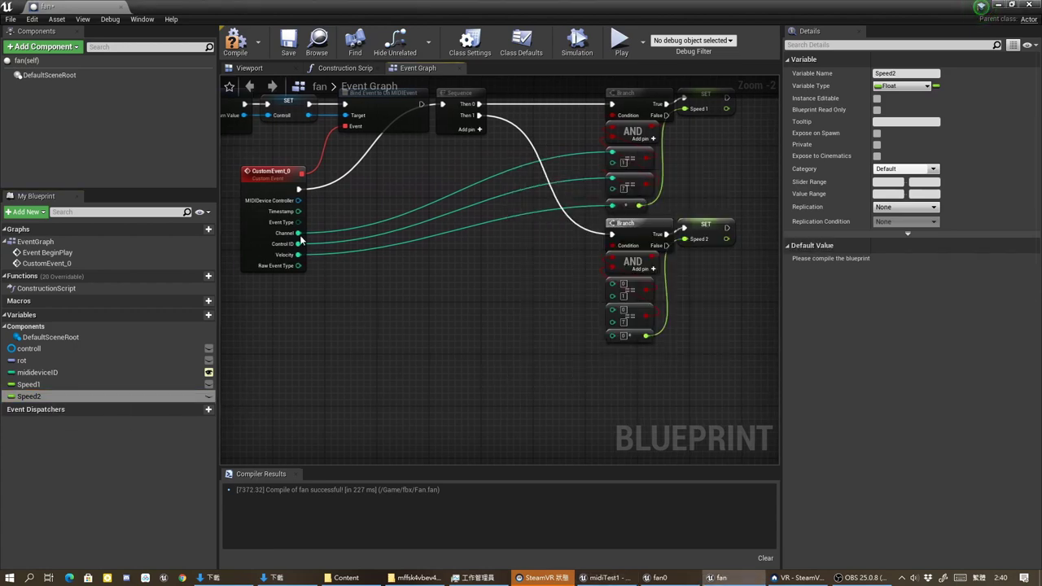
pyautogui.moveTo(299, 233); pyautogui.dragTo(611, 283)
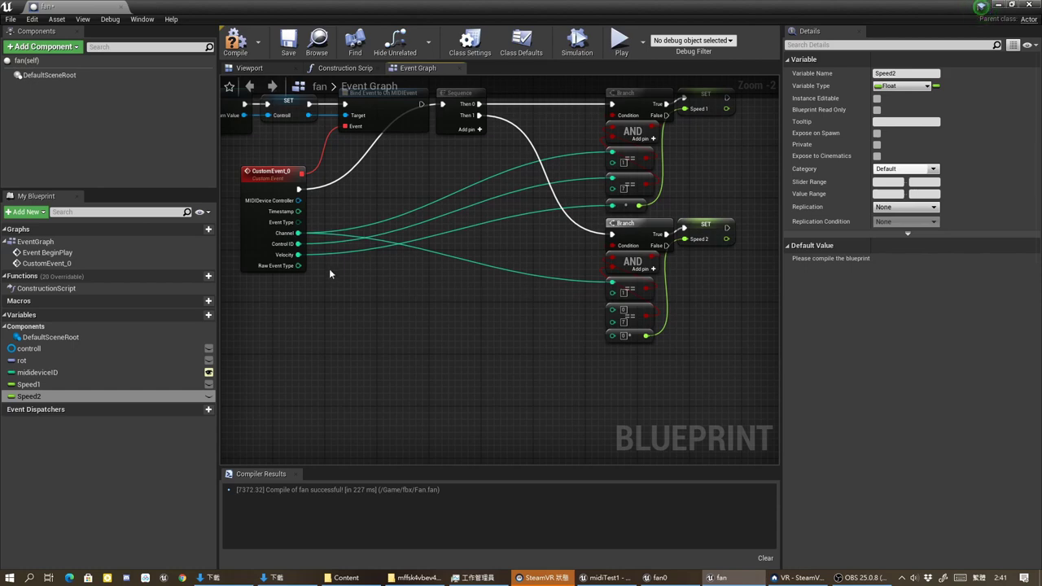
pyautogui.moveTo(300, 244); pyautogui.dragTo(612, 312)
pyautogui.moveTo(298, 255); pyautogui.dragTo(612, 335)
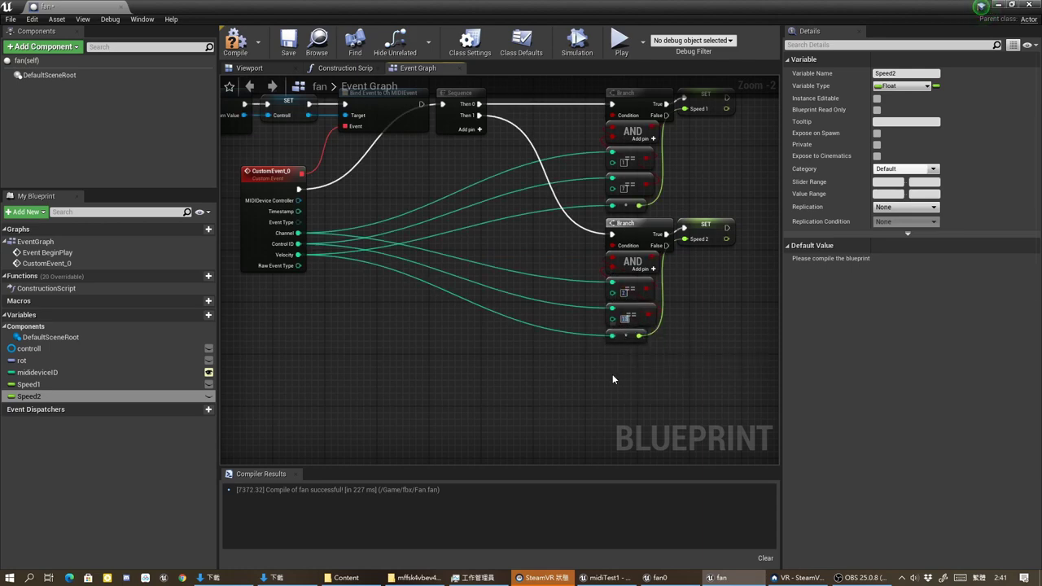
pyautogui.write('13')
pyautogui.moveTo(612, 373); pyautogui.dragTo(481, 411, button='right')
# Compile and save the fan blueprint
pyautogui.click(654, 578)
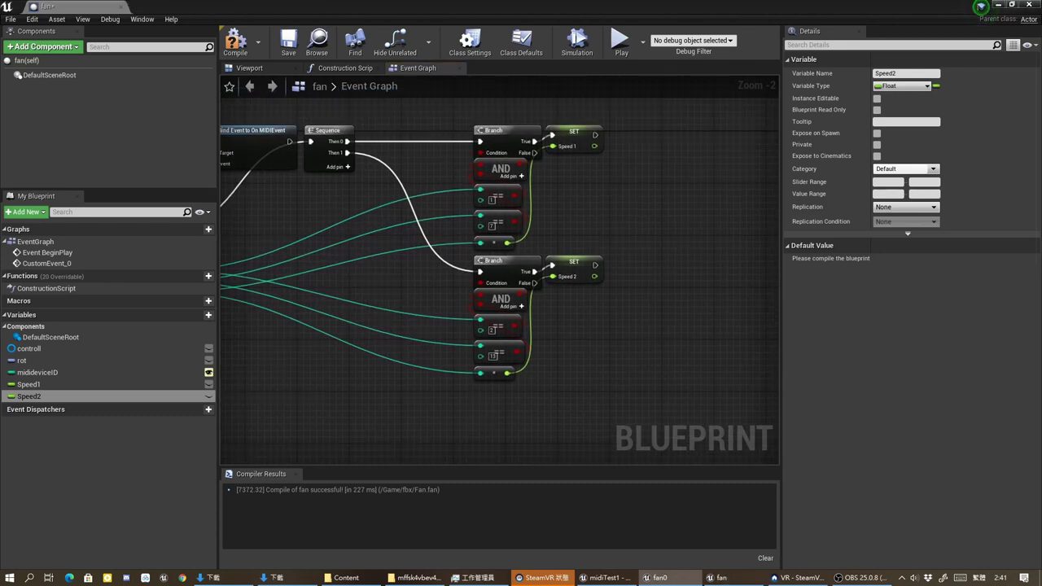
pyautogui.moveTo(354, 177); pyautogui.dragTo(449, 171, button='right')
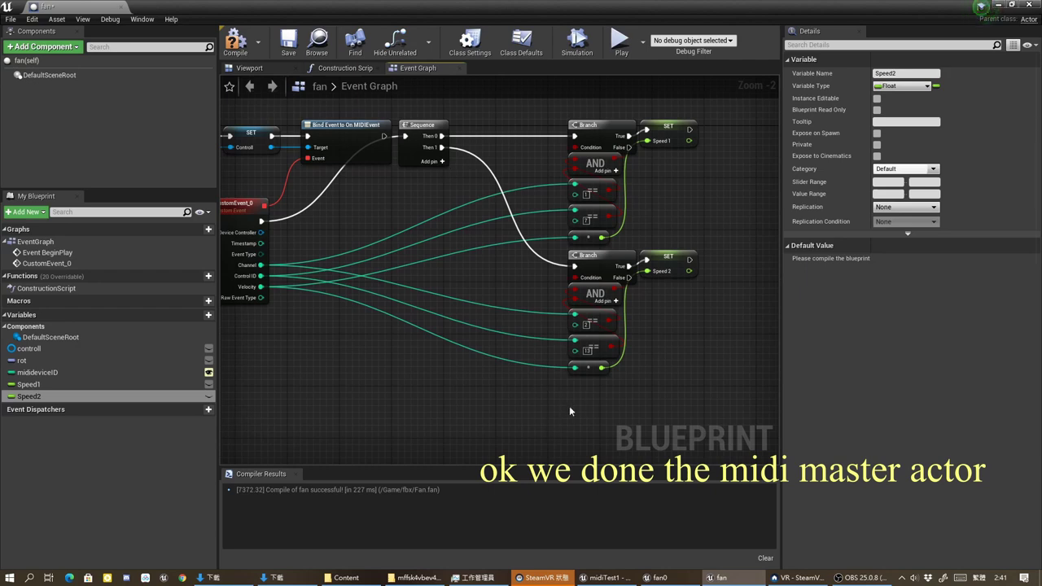
pyautogui.click(235, 42)
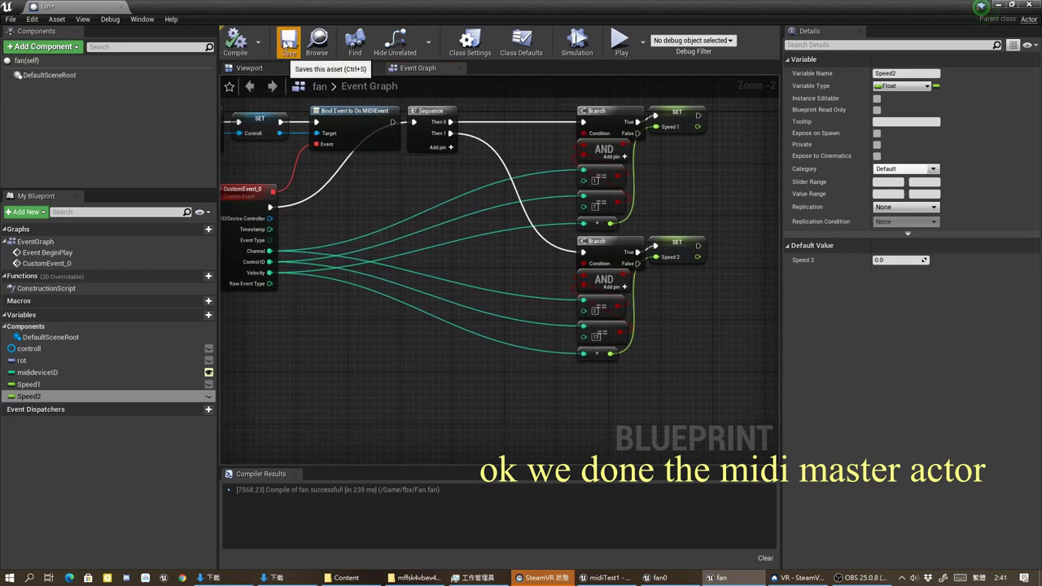
pyautogui.click(287, 43)
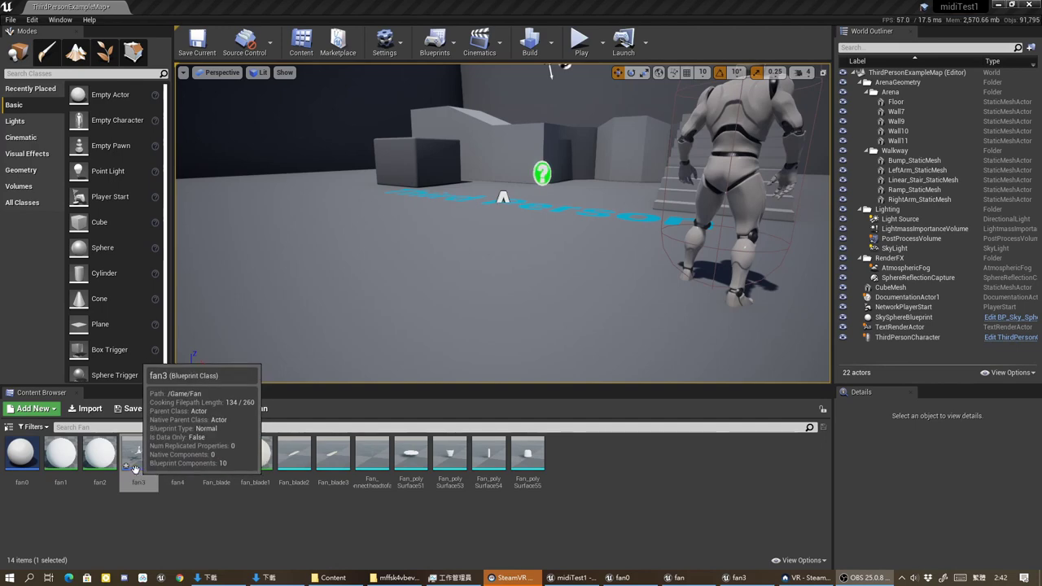
# Open the fan3 blueprint and add an Event BeginPlay node in free space
pyautogui.doubleClick(137, 472)
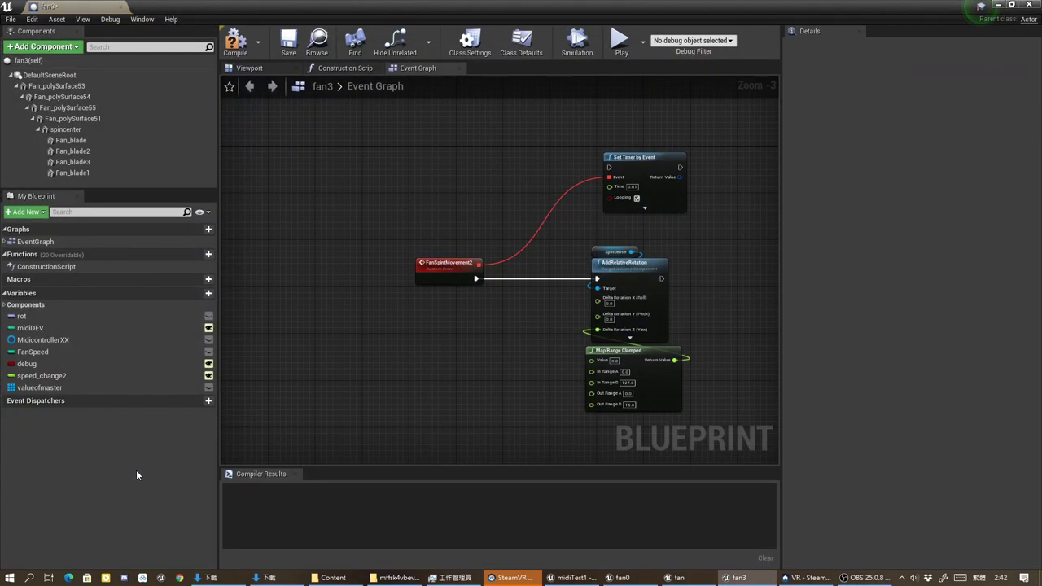
pyautogui.moveTo(231, 149)
pyautogui.mouseDown(button='right')
pyautogui.moveTo(447, 177)
pyautogui.moveTo(363, 241)
pyautogui.mouseUp(button='right')
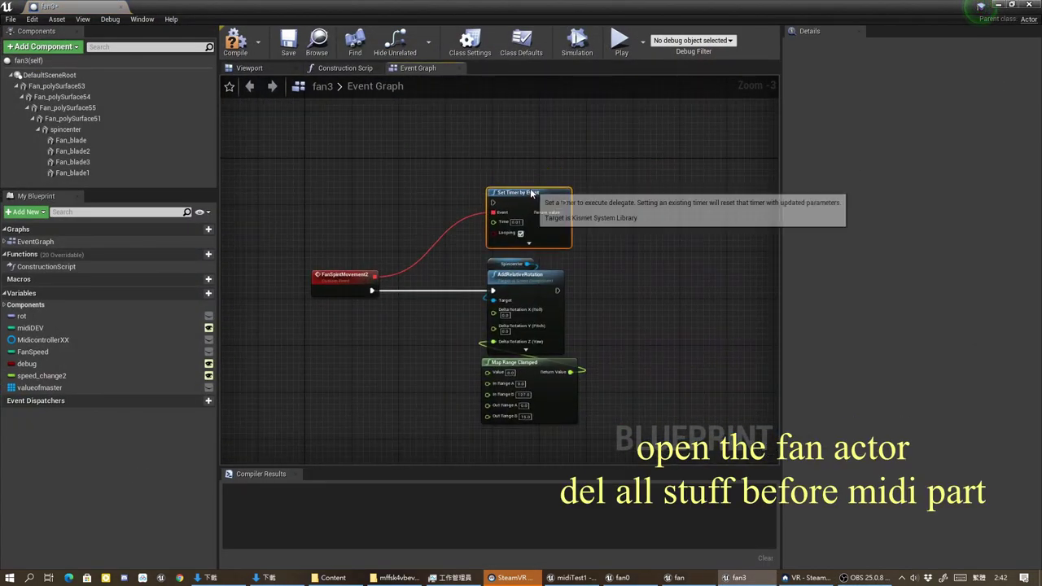
pyautogui.moveTo(342, 279); pyautogui.dragTo(433, 278)
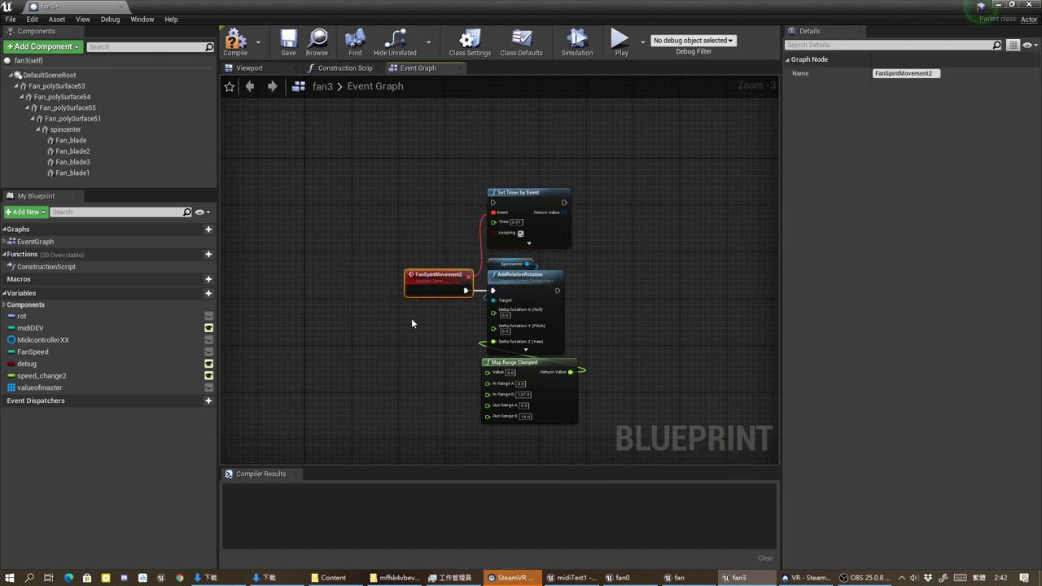
pyautogui.moveTo(384, 365); pyautogui.dragTo(593, 372, button='right')
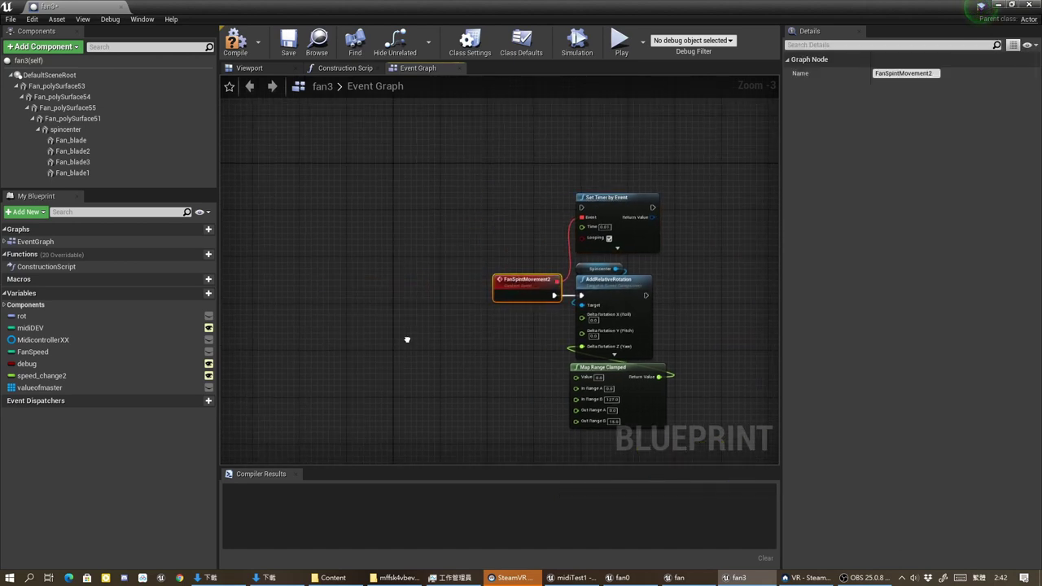
pyautogui.scroll(-2, 312, 218)
pyautogui.rightClick(289, 221)
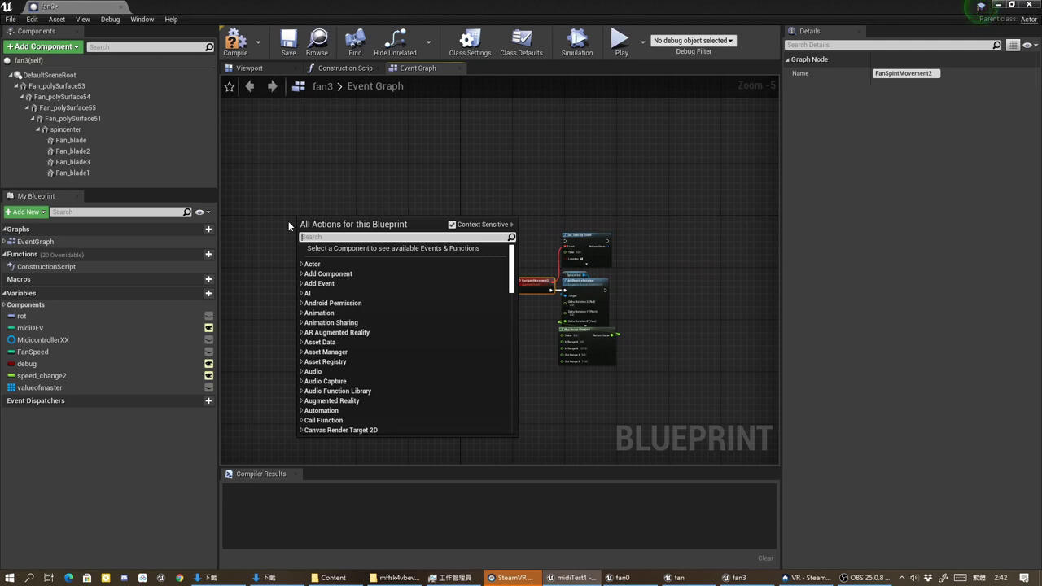
pyautogui.write('begin')
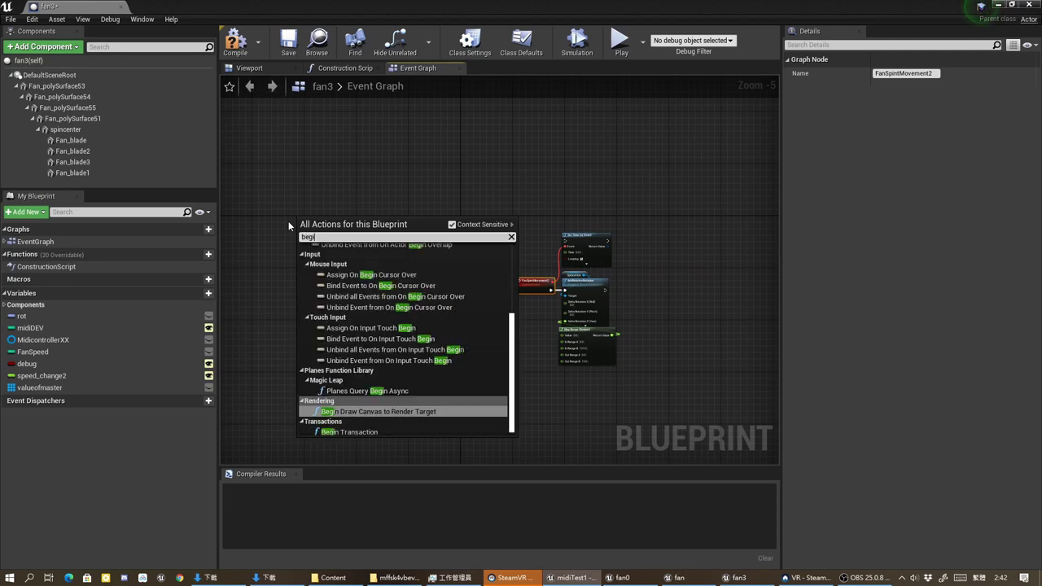
pyautogui.write('pl')
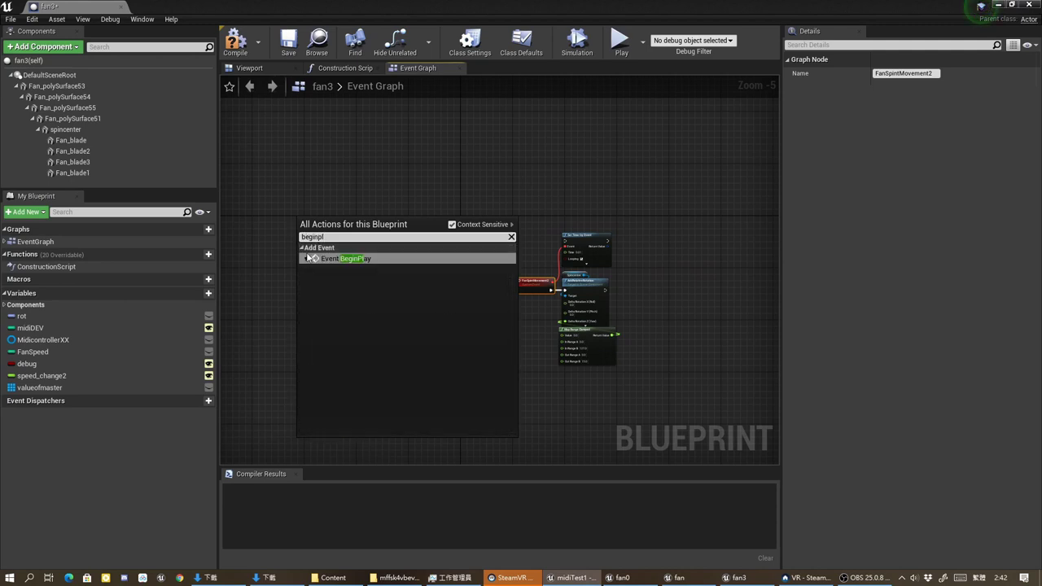
pyautogui.click(343, 257)
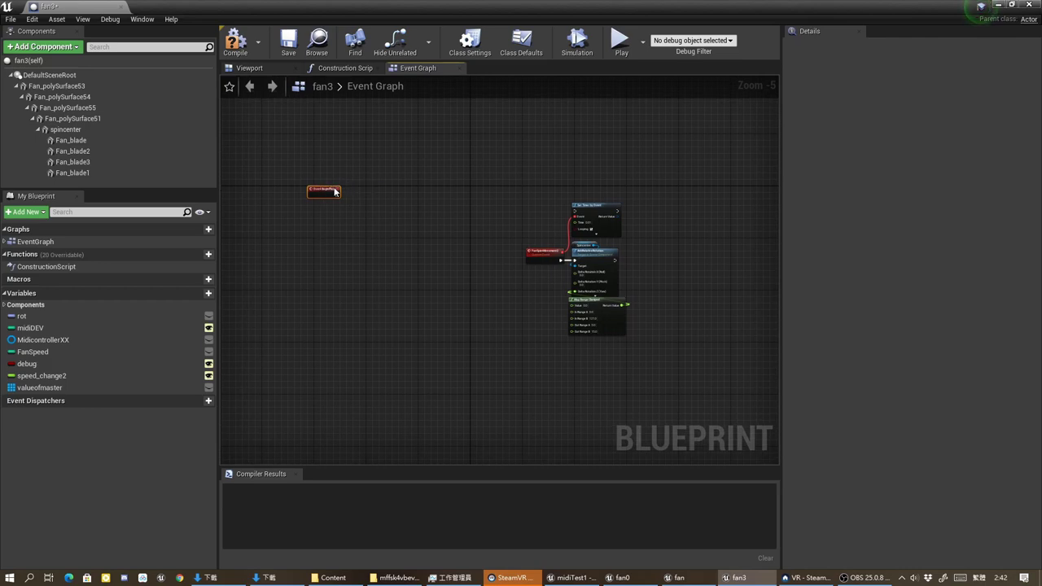
# Run a Get All Actors Of Class node from BeginPlay's execution output
pyautogui.scroll(3, 337, 254)
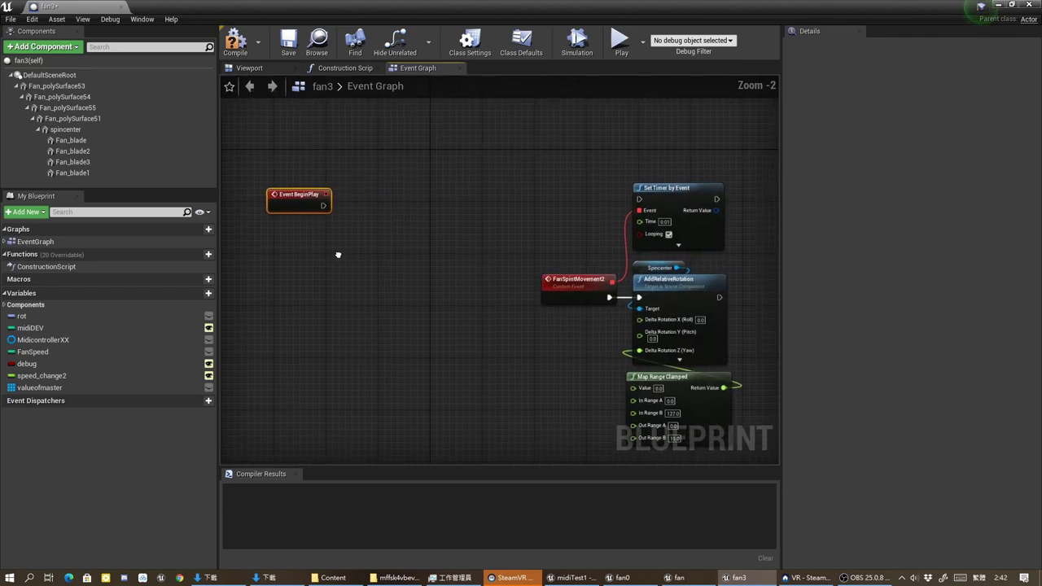
pyautogui.moveTo(323, 205); pyautogui.dragTo(463, 205)
pyautogui.write('get')
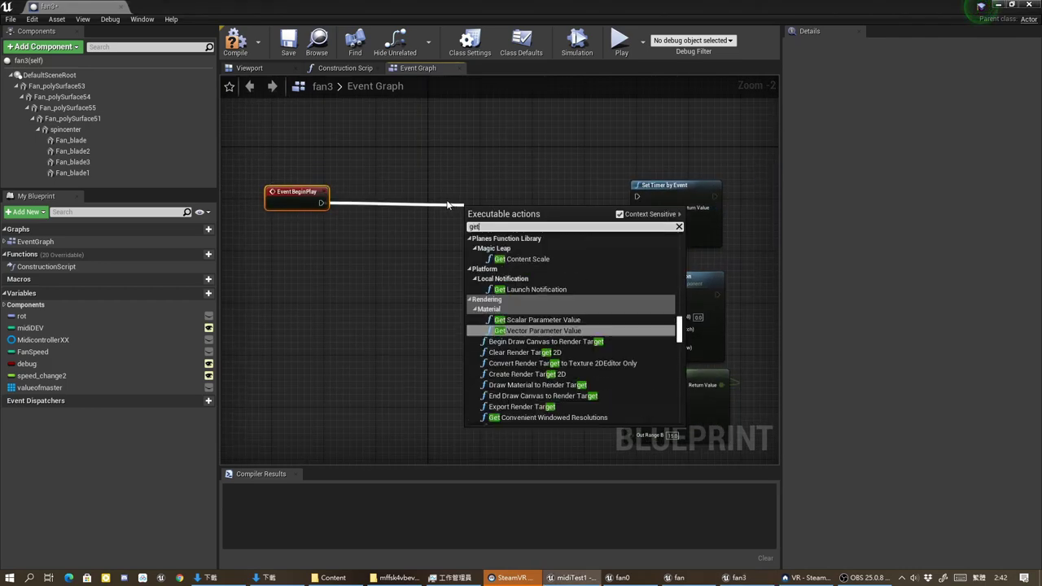
pyautogui.write(' all')
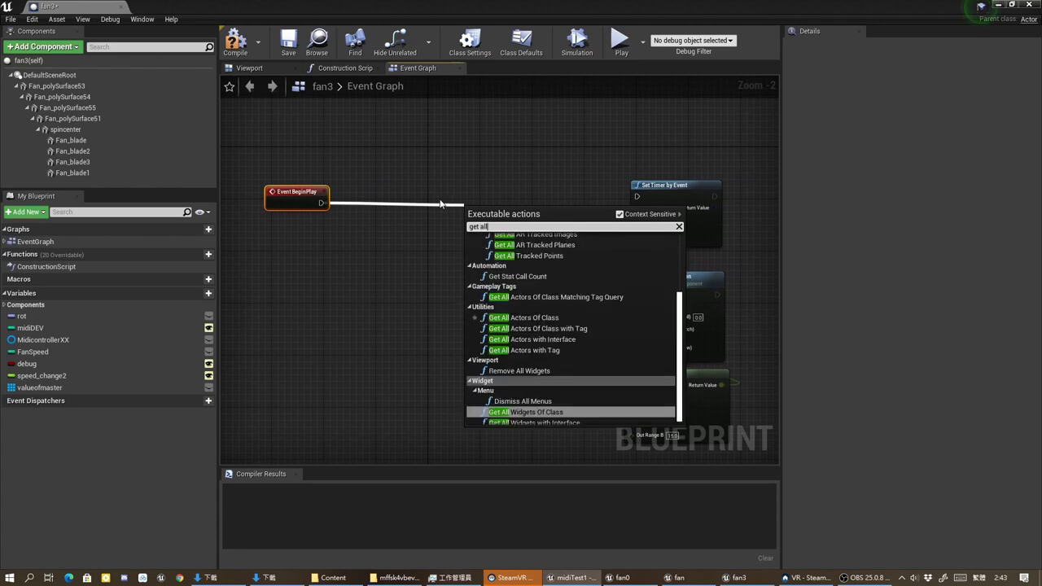
pyautogui.click(523, 317)
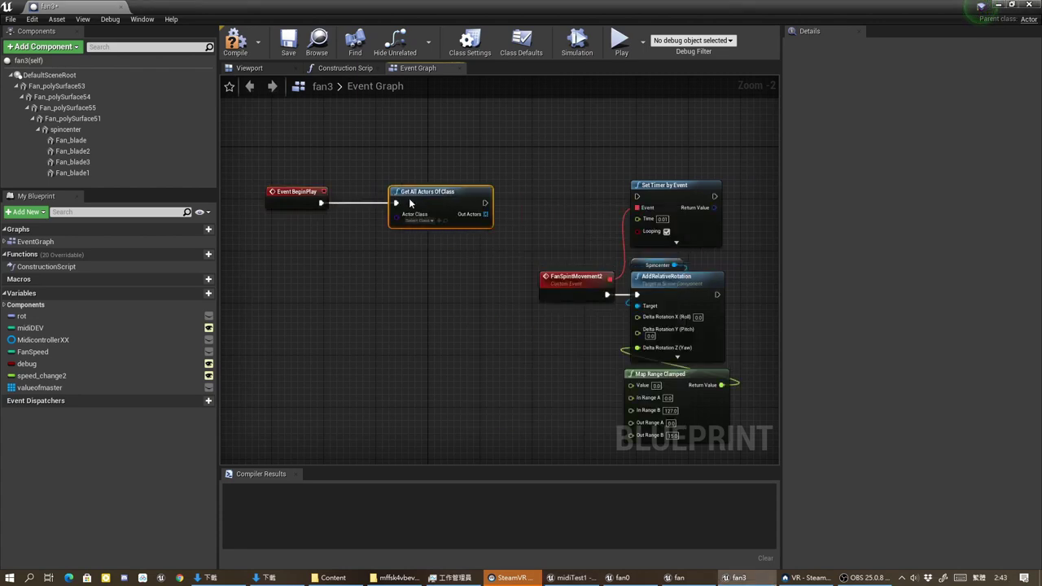
pyautogui.moveTo(521, 6)
pyautogui.mouseDown()
pyautogui.moveTo(525, 57)
pyautogui.moveTo(739, 289)
pyautogui.mouseUp()
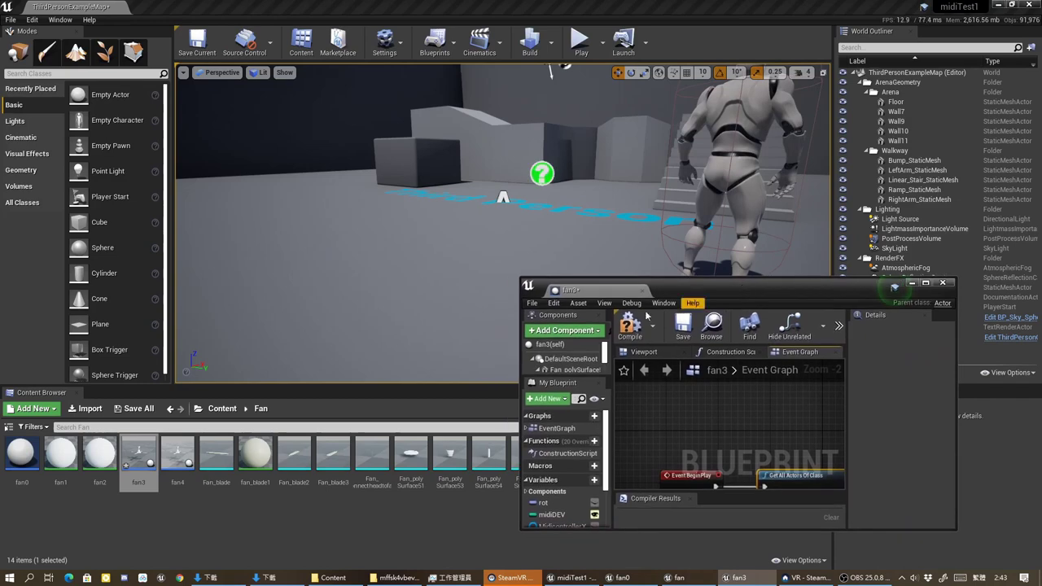
pyautogui.click(222, 408)
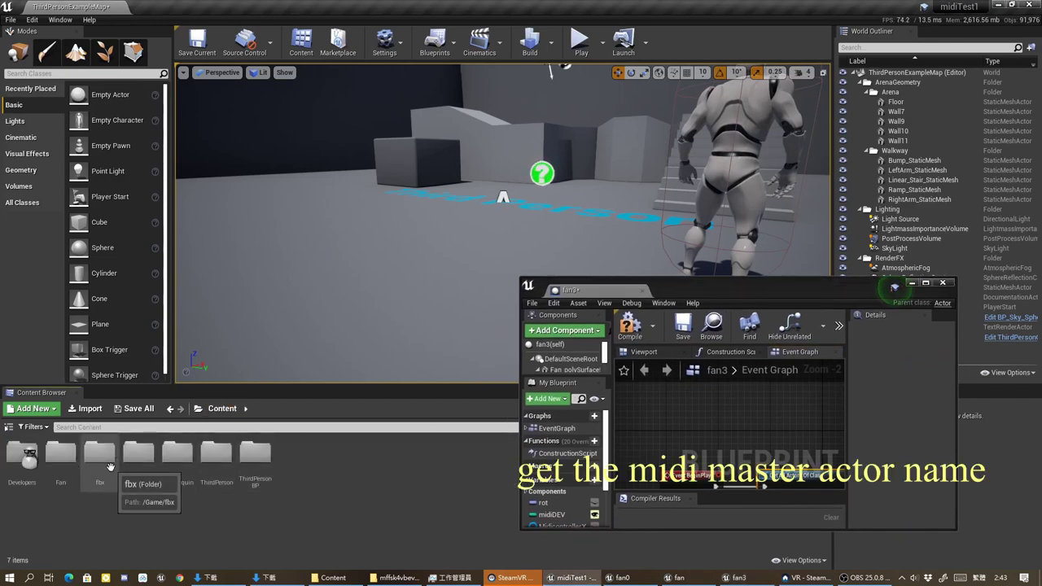
pyautogui.doubleClick(99, 456)
pyautogui.doubleClick(19, 477)
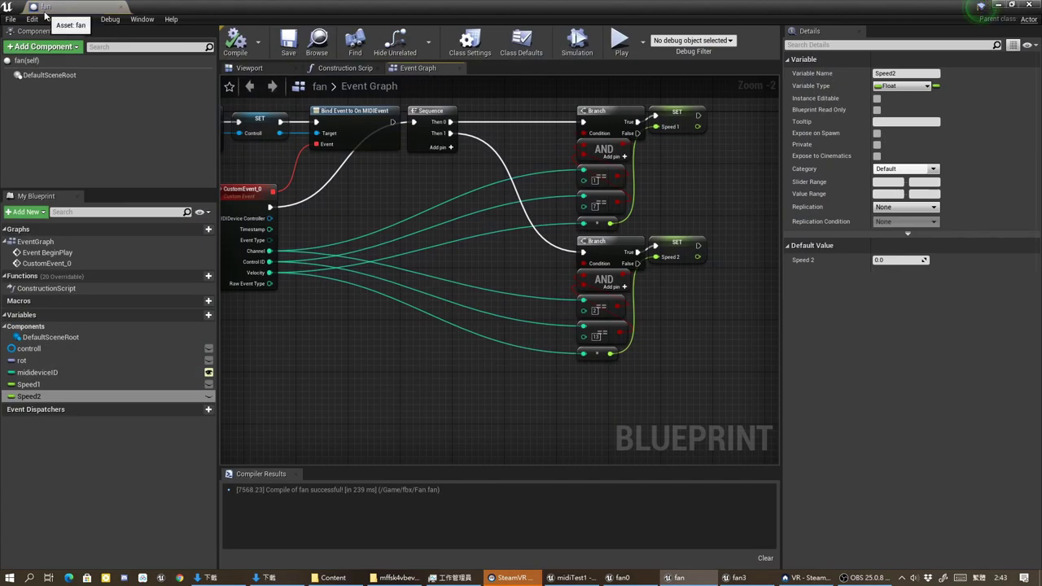
pyautogui.click(998, 5)
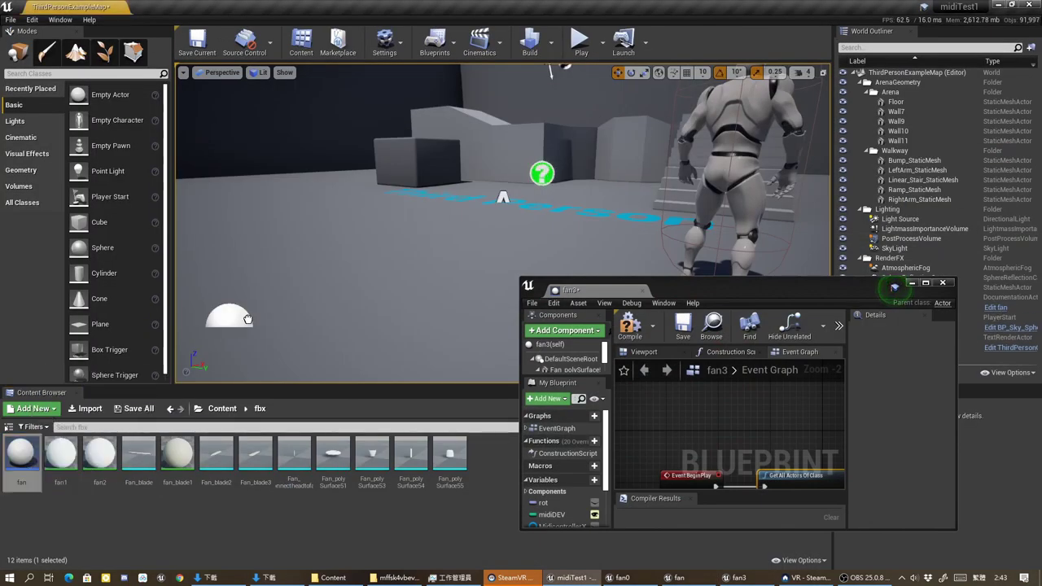
# Set Get All Actors Of Class to search for the master fan class
pyautogui.moveTo(893, 287); pyautogui.dragTo(981, 7)
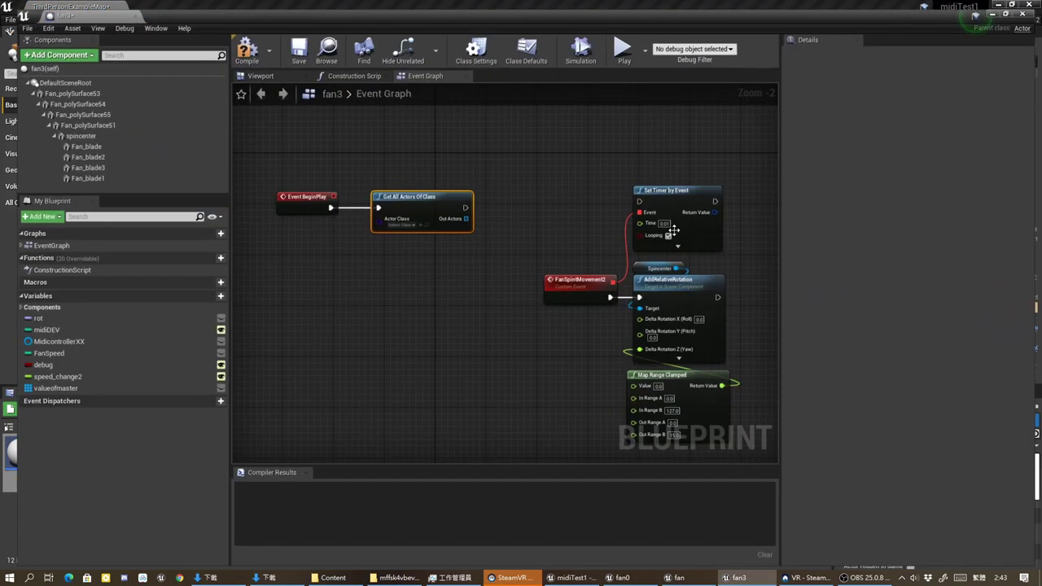
pyautogui.moveTo(402, 259); pyautogui.dragTo(459, 289, button='right')
pyautogui.click(463, 250)
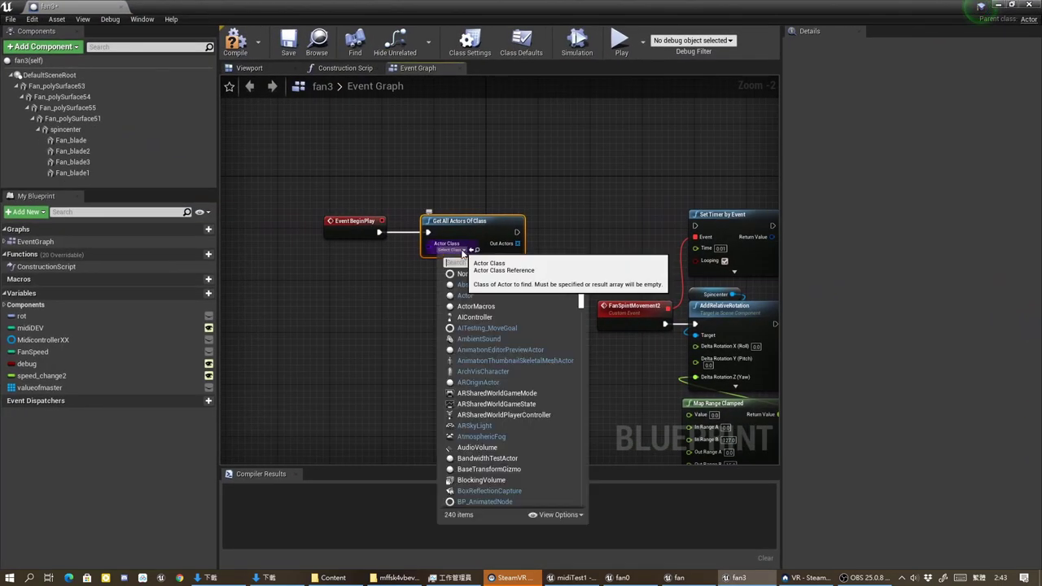
pyautogui.write('midi')
pyautogui.click(480, 285)
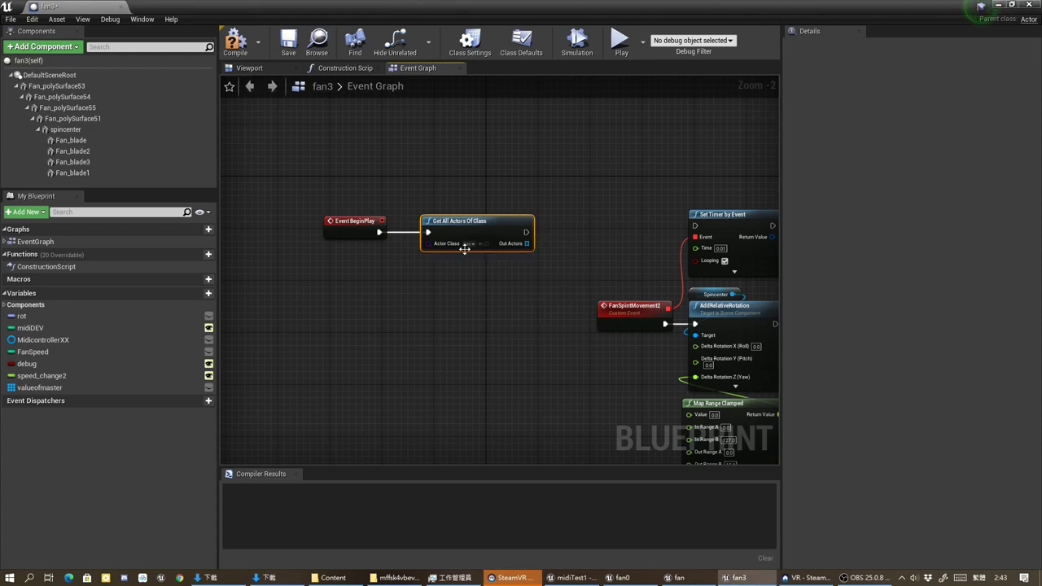
# Take one found actor with Get (a copy) and feed its Speed 1 into Map Range Clamped's Value
pyautogui.moveTo(520, 254); pyautogui.dragTo(449, 242, button='right')
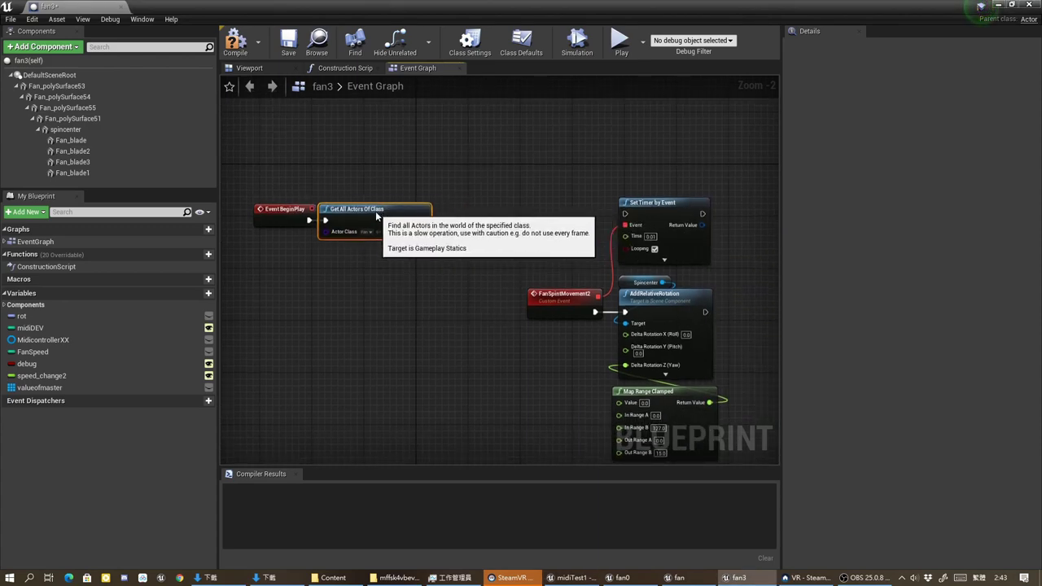
pyautogui.moveTo(423, 231); pyautogui.dragTo(342, 325)
pyautogui.write('copy')
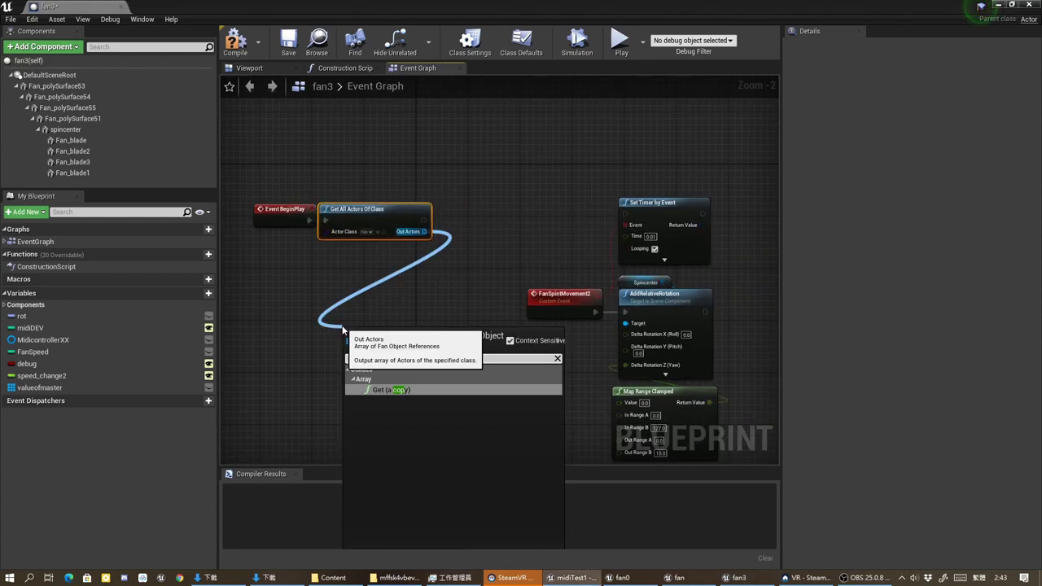
pyautogui.click(389, 390)
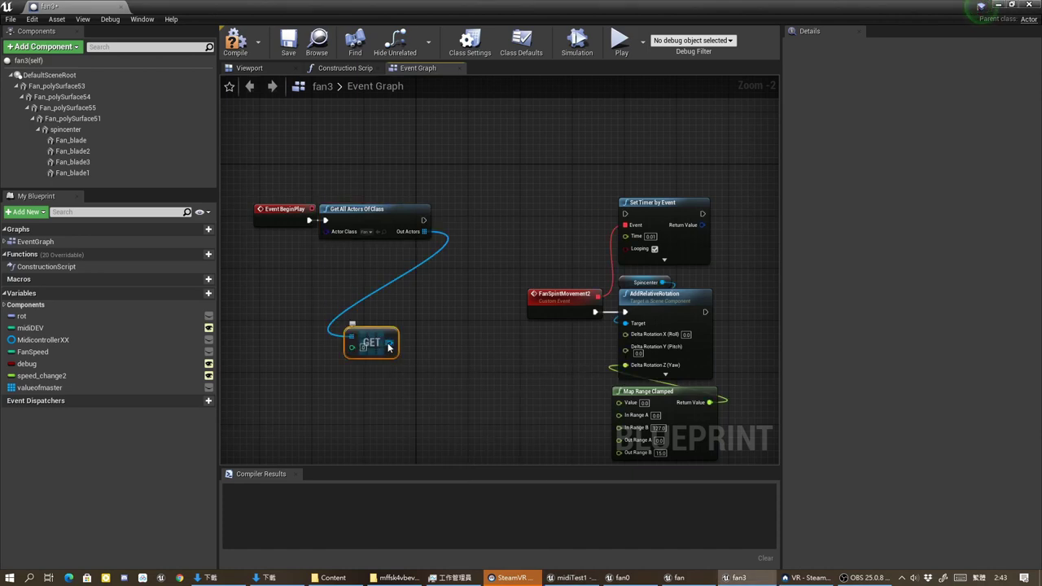
pyautogui.moveTo(389, 344); pyautogui.dragTo(458, 372)
pyautogui.write('speed')
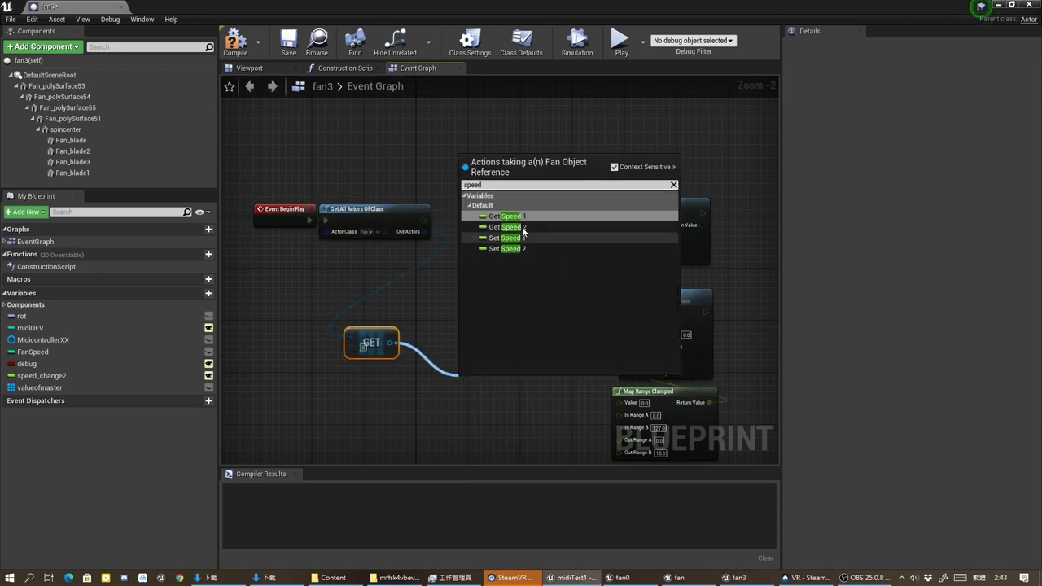
pyautogui.click(511, 217)
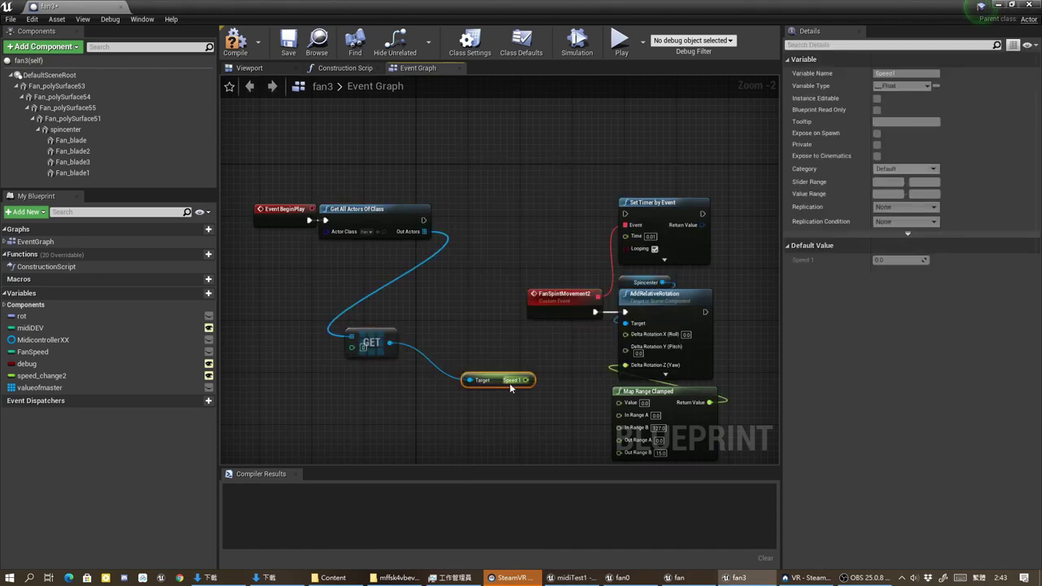
pyautogui.moveTo(538, 377); pyautogui.dragTo(531, 336, button='right')
pyautogui.moveTo(525, 337); pyautogui.dragTo(616, 367)
# Run Set Timer by Event after the actor search, then compile and close fan3
pyautogui.moveTo(416, 176); pyautogui.dragTo(619, 171)
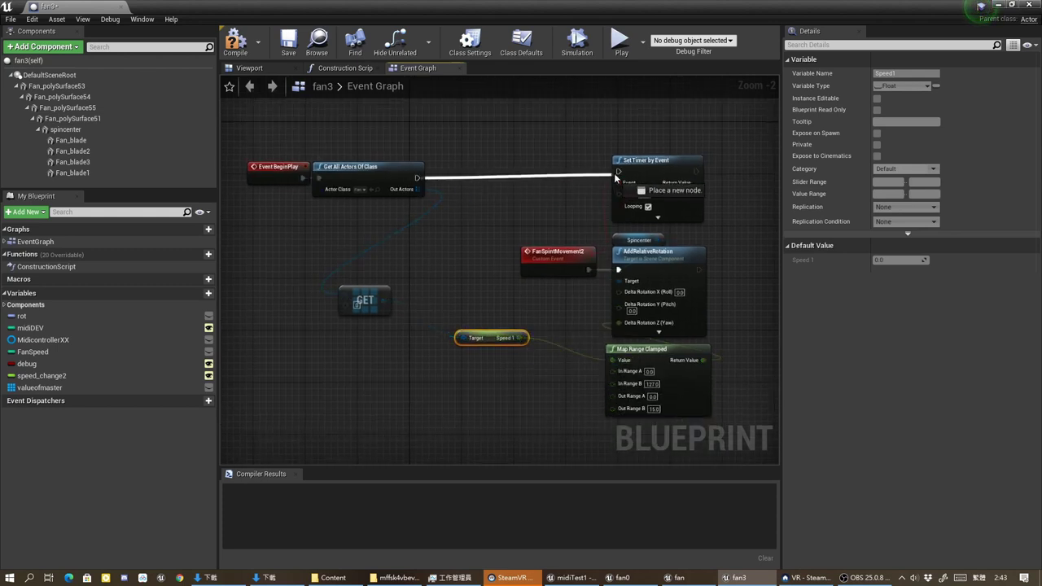
pyautogui.moveTo(502, 170)
pyautogui.mouseDown(button='right')
pyautogui.moveTo(517, 201)
pyautogui.moveTo(478, 148)
pyautogui.mouseUp(button='right')
pyautogui.click(236, 40)
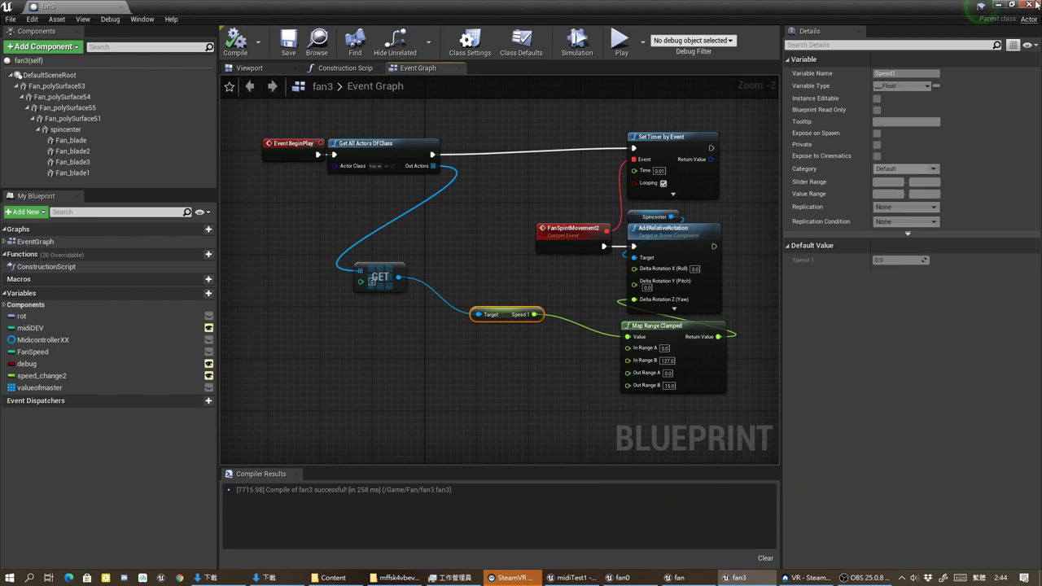
pyautogui.click(1035, 5)
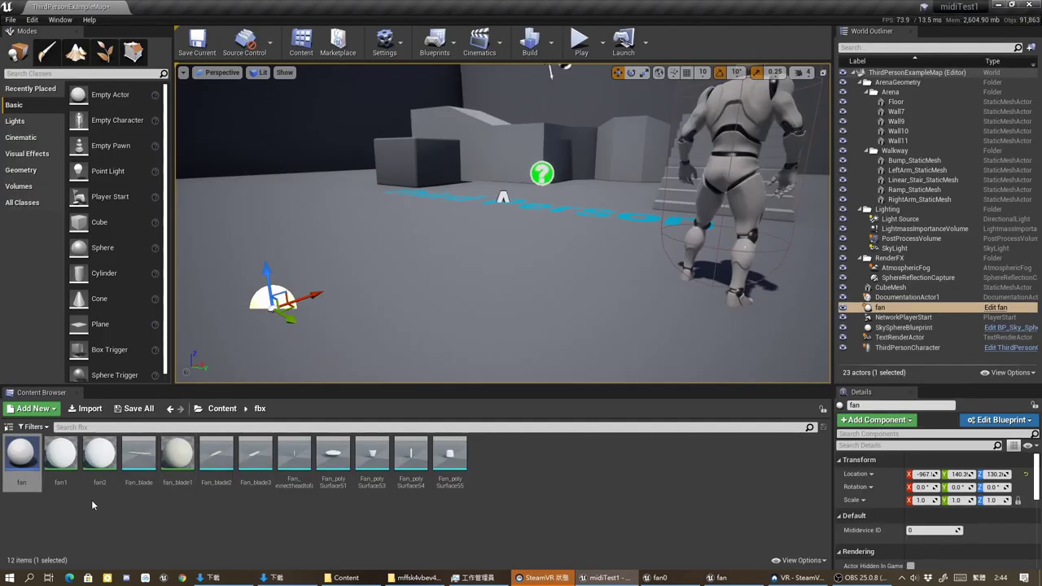
# In the Content > Fan folder, duplicate the fan3 Blueprint as fan5
pyautogui.click(221, 409)
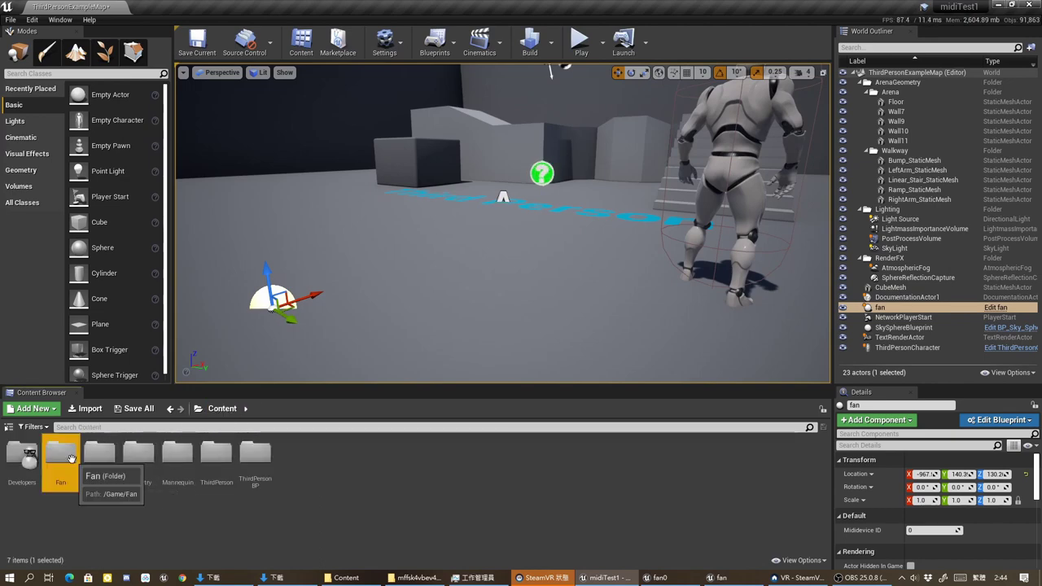
pyautogui.doubleClick(61, 454)
pyautogui.rightClick(147, 467)
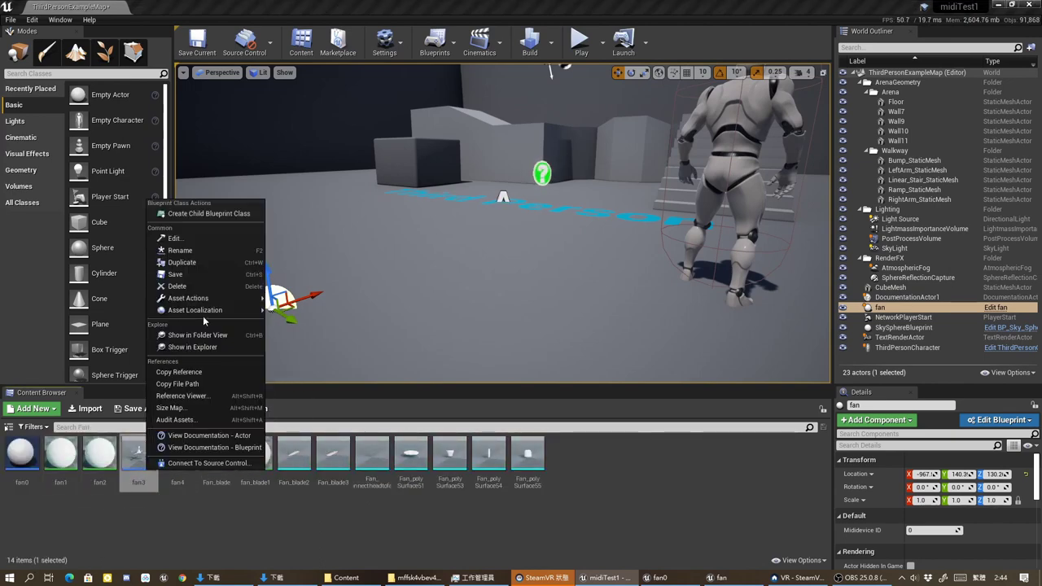
pyautogui.moveTo(244, 298)
pyautogui.click(215, 262)
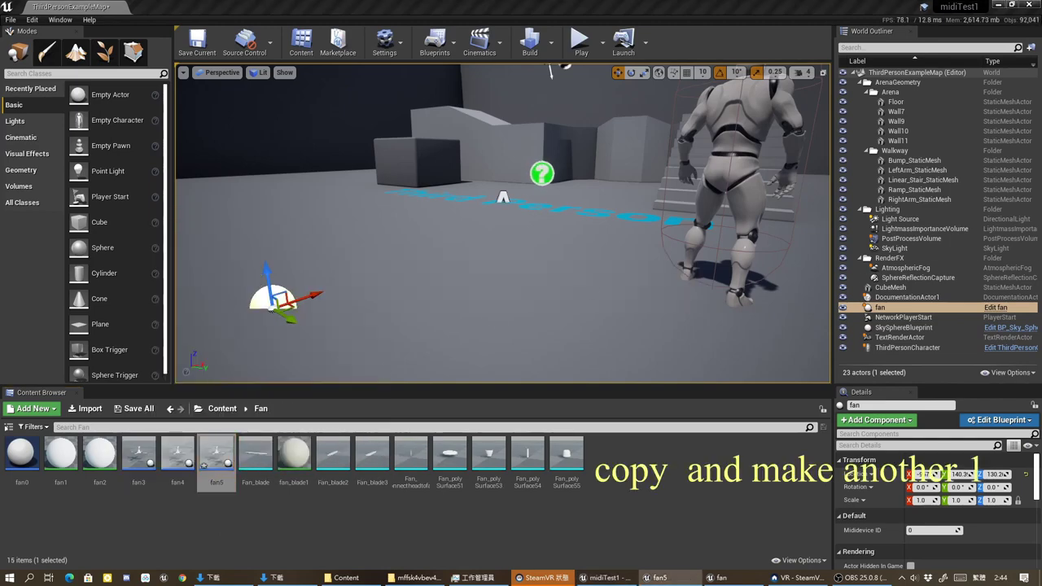
# Open fan5 and delete its Get Speed 1 node
pyautogui.doubleClick(215, 453)
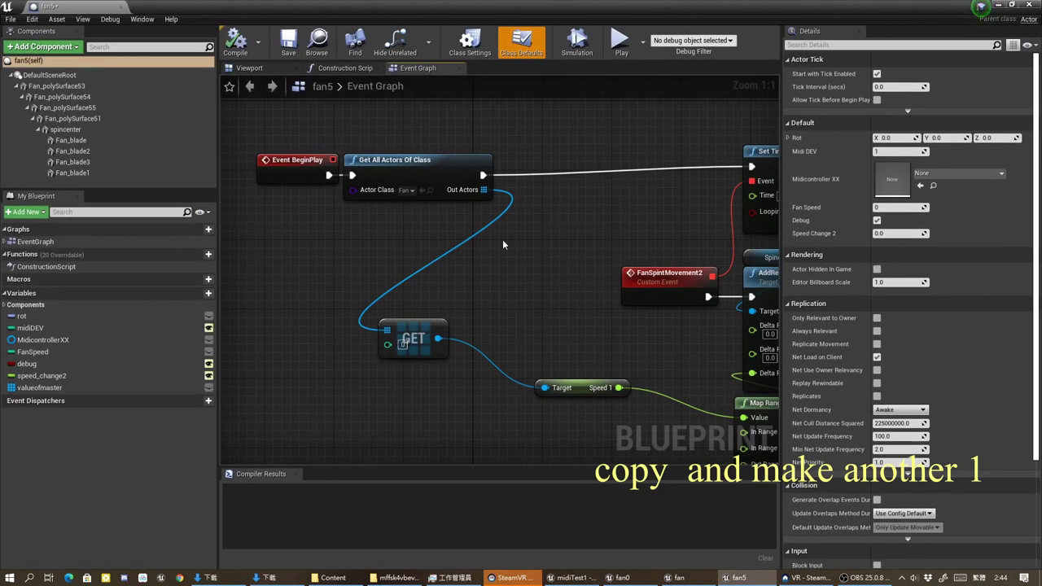
pyautogui.moveTo(431, 266); pyautogui.dragTo(370, 212, button='right')
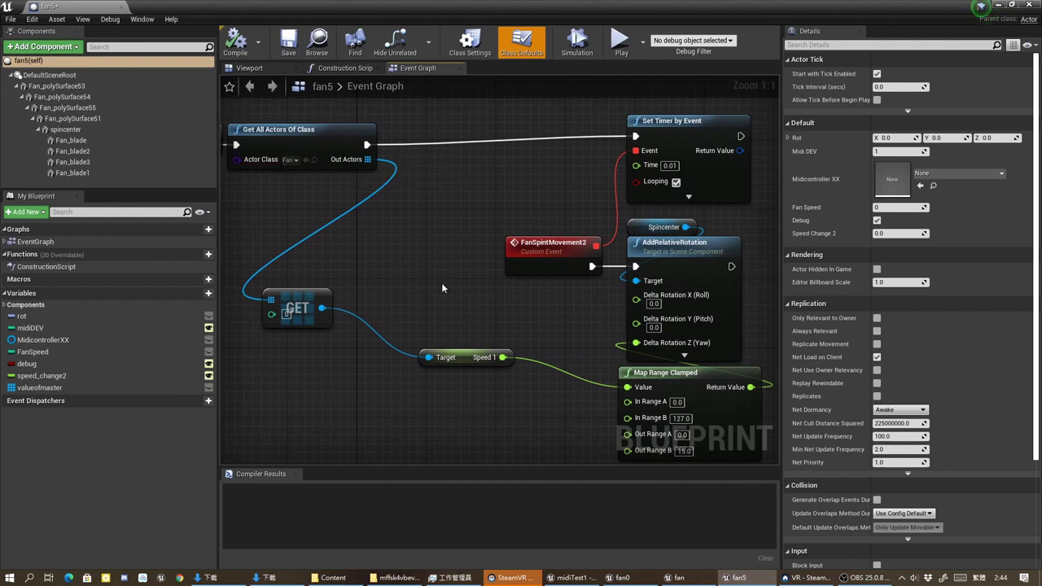
pyautogui.moveTo(441, 283); pyautogui.dragTo(441, 230, button='right')
pyautogui.moveTo(518, 277); pyautogui.dragTo(397, 348)
pyautogui.press('Delete')
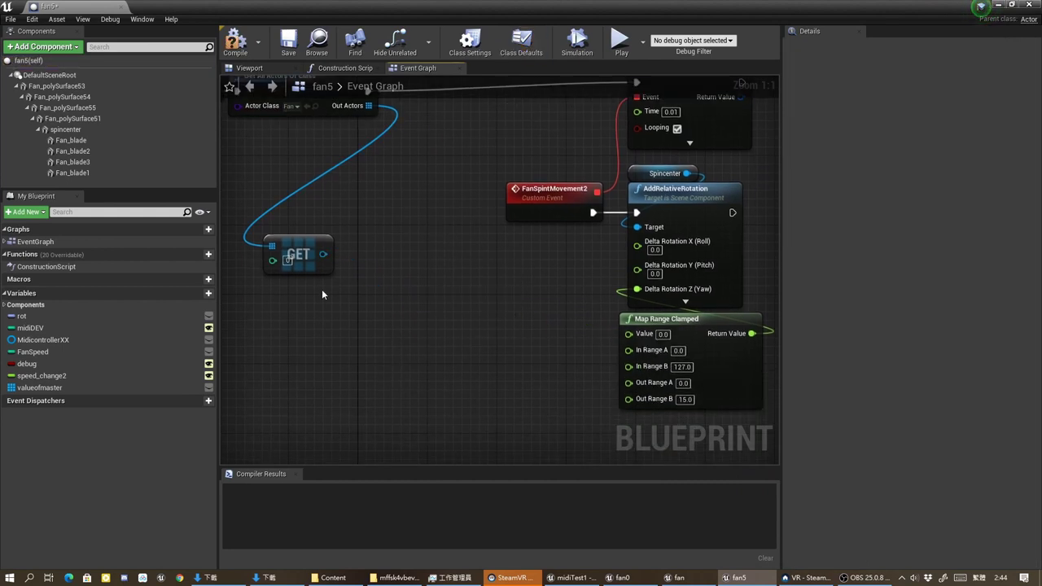
# Read Speed 2 from the master fan into Map Range Clamped's Value, then compile fan5
pyautogui.moveTo(323, 257); pyautogui.dragTo(421, 325)
pyautogui.write('speed')
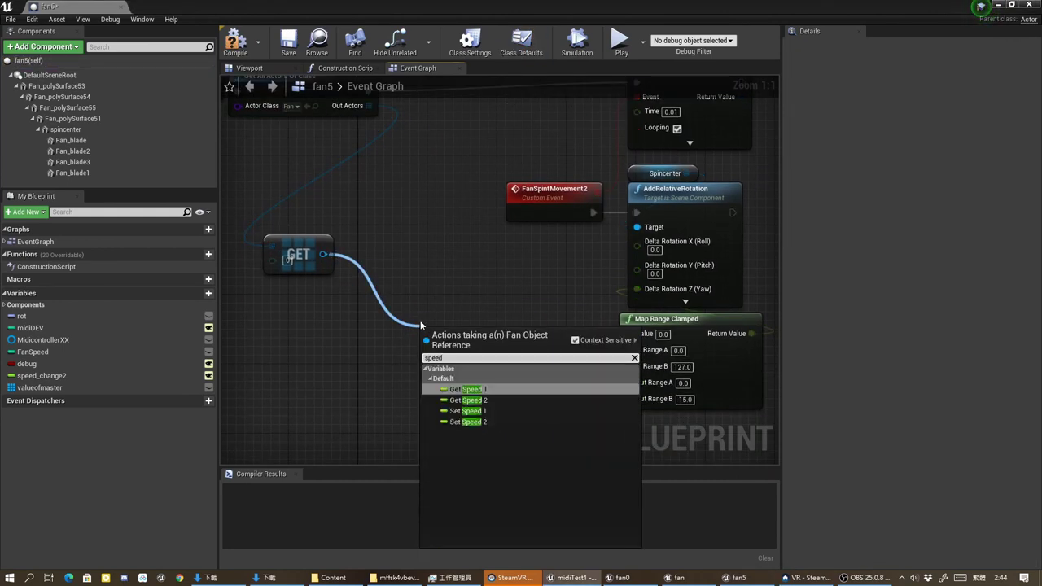
pyautogui.click(498, 398)
pyautogui.moveTo(504, 338); pyautogui.dragTo(629, 332)
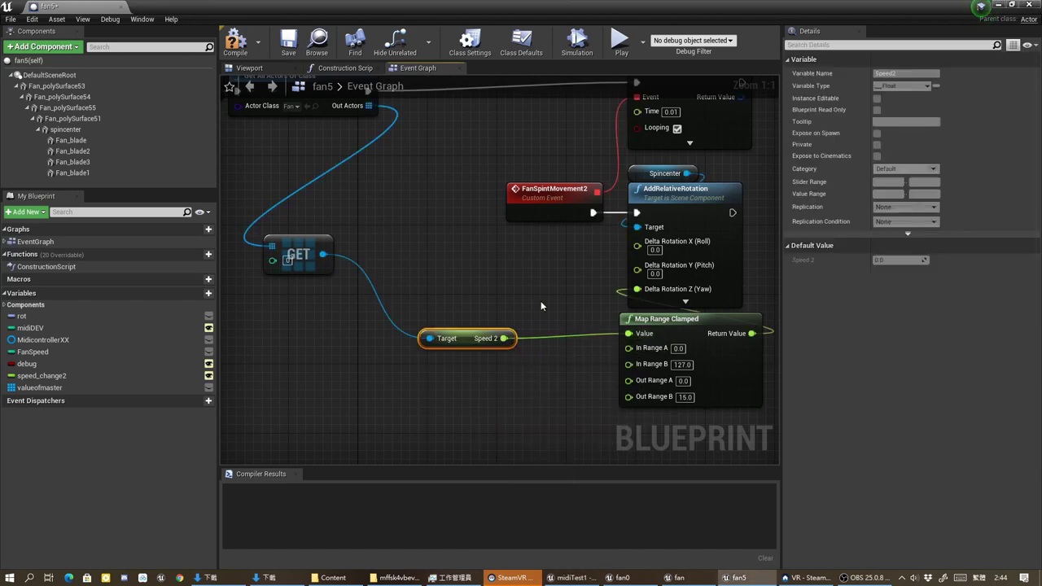
pyautogui.moveTo(540, 301); pyautogui.dragTo(529, 346, button='right')
pyautogui.scroll(-1, 529, 347)
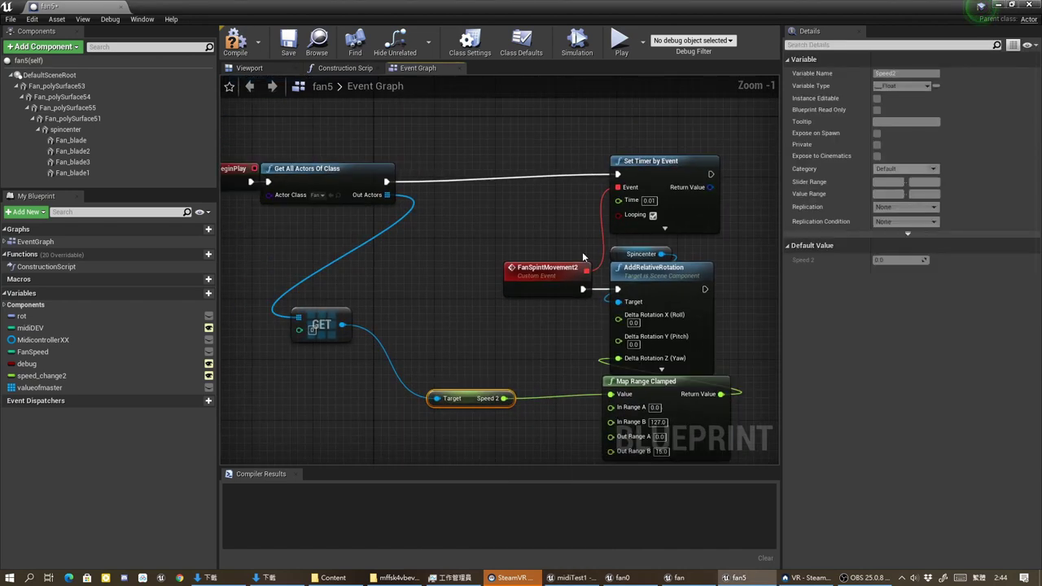
pyautogui.click(285, 54)
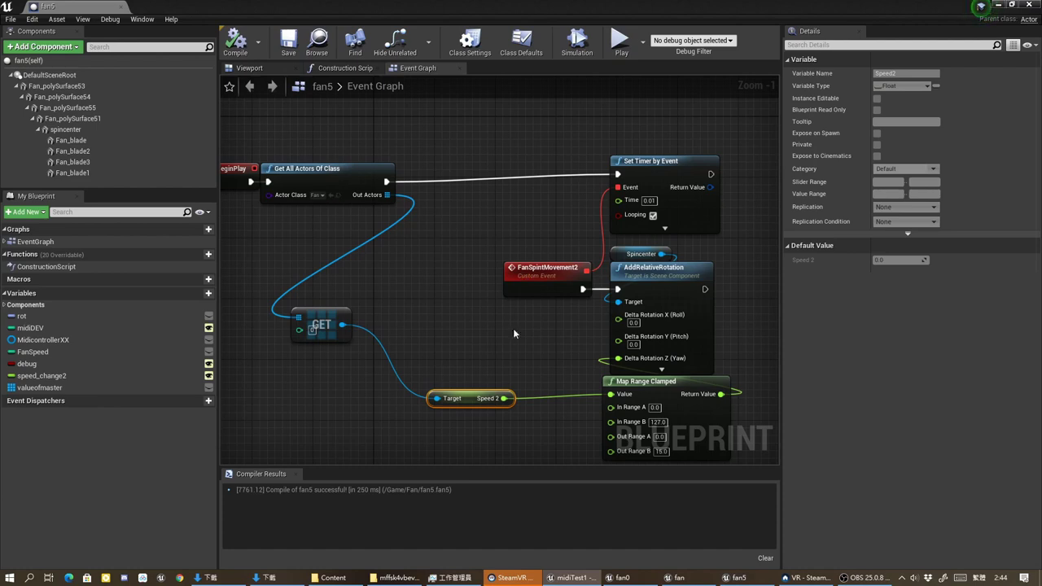
# Place fan3 and fan5 actors in the level, moving fan5 toward the stairs
pyautogui.click(572, 577)
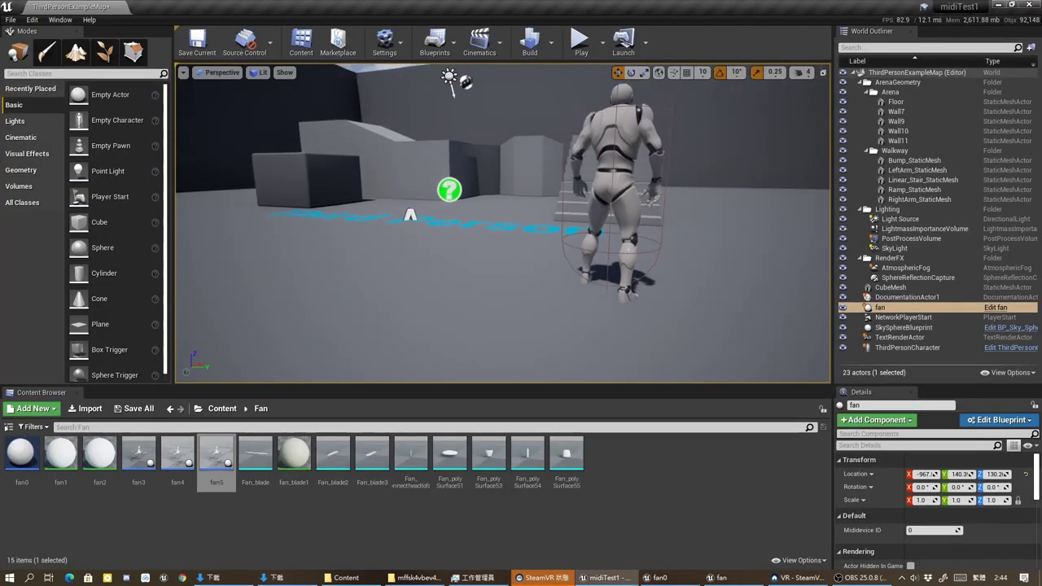
pyautogui.moveTo(139, 454); pyautogui.dragTo(468, 239)
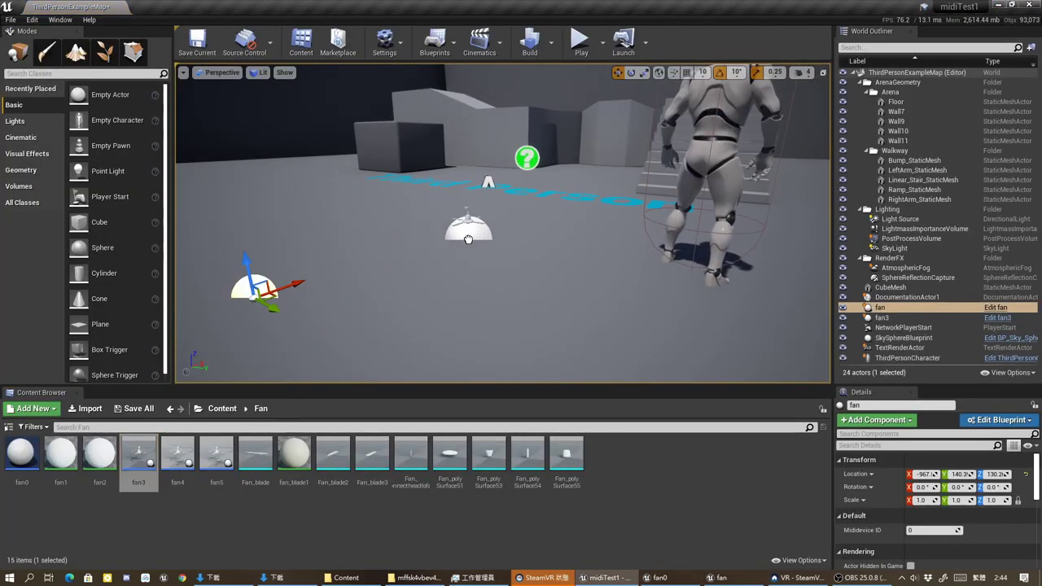
pyautogui.moveTo(217, 454); pyautogui.dragTo(551, 260)
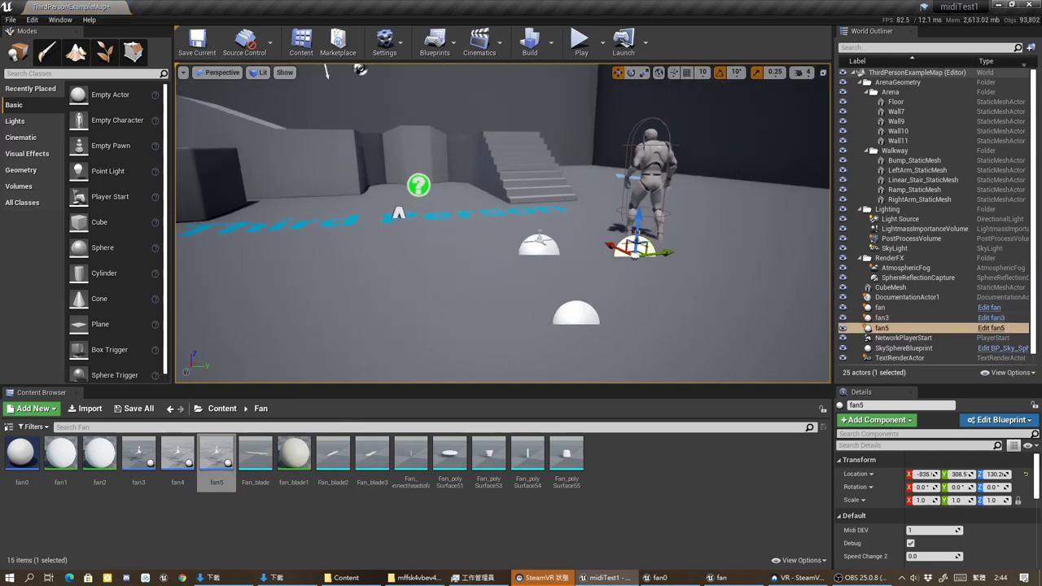
pyautogui.moveTo(589, 279); pyautogui.dragTo(588, 279, button='right')
pyautogui.moveTo(554, 258); pyautogui.dragTo(485, 205)
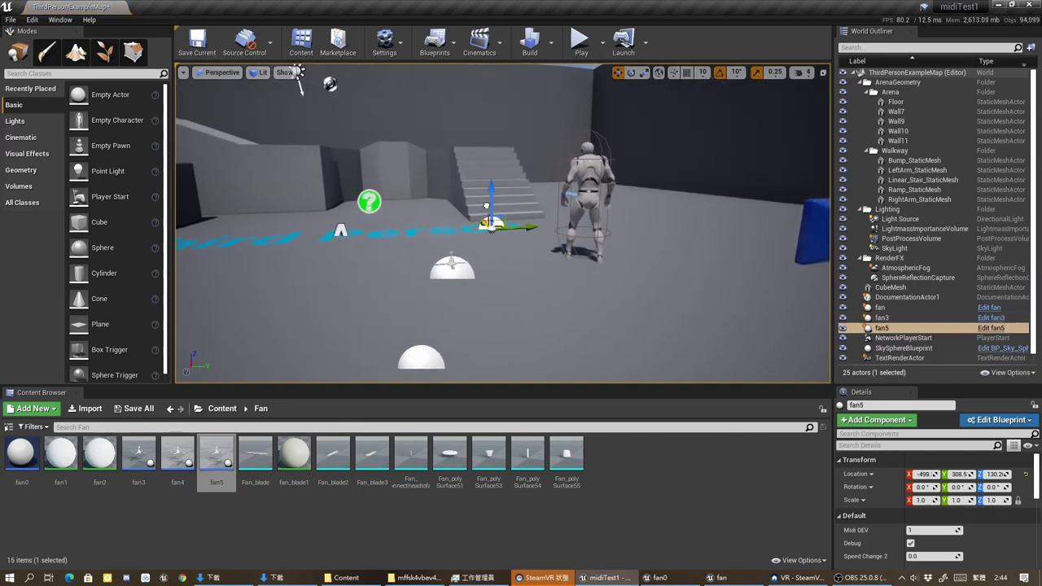
pyautogui.moveTo(453, 244); pyautogui.dragTo(454, 244, button='right')
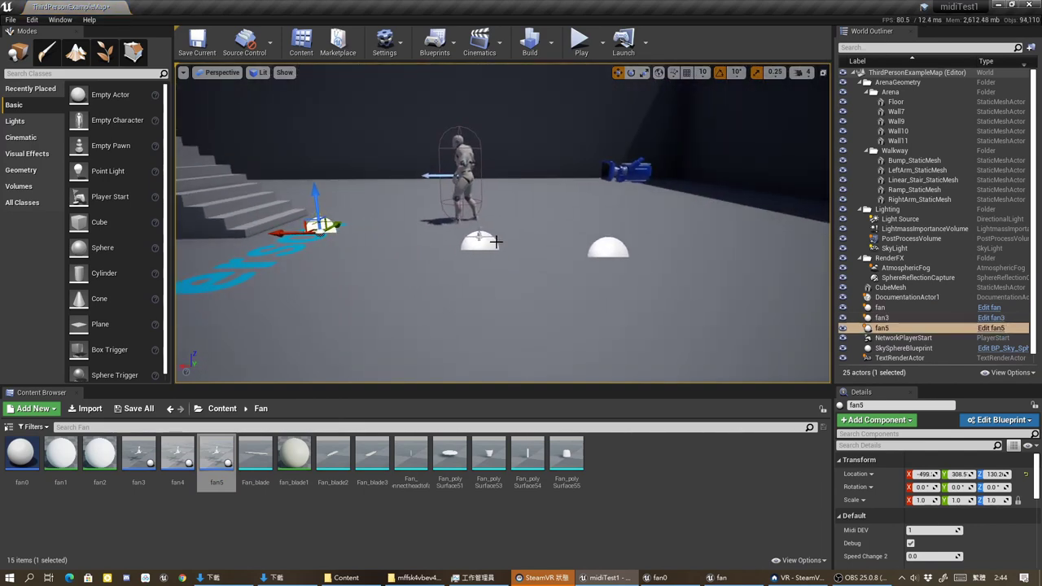
# Scale both fans to 5.0 and raise them toward the ceiling
pyautogui.click(468, 242)
pyautogui.moveTo(280, 246); pyautogui.dragTo(295, 246)
pyautogui.moveTo(398, 220); pyautogui.dragTo(398, 220, button='right')
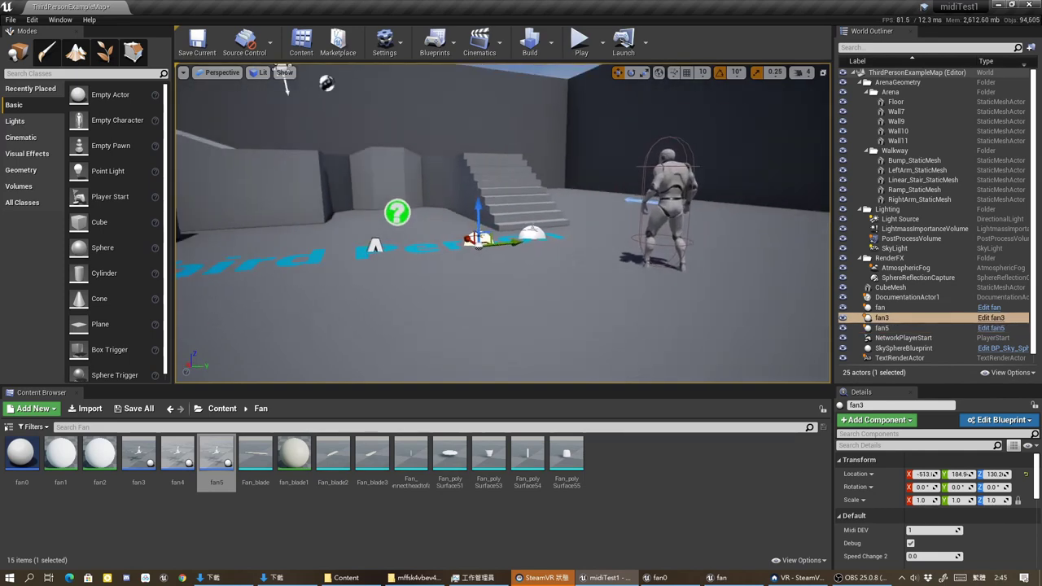
pyautogui.keyDown('ctrl'); pyautogui.click(491, 234); pyautogui.keyUp('ctrl')
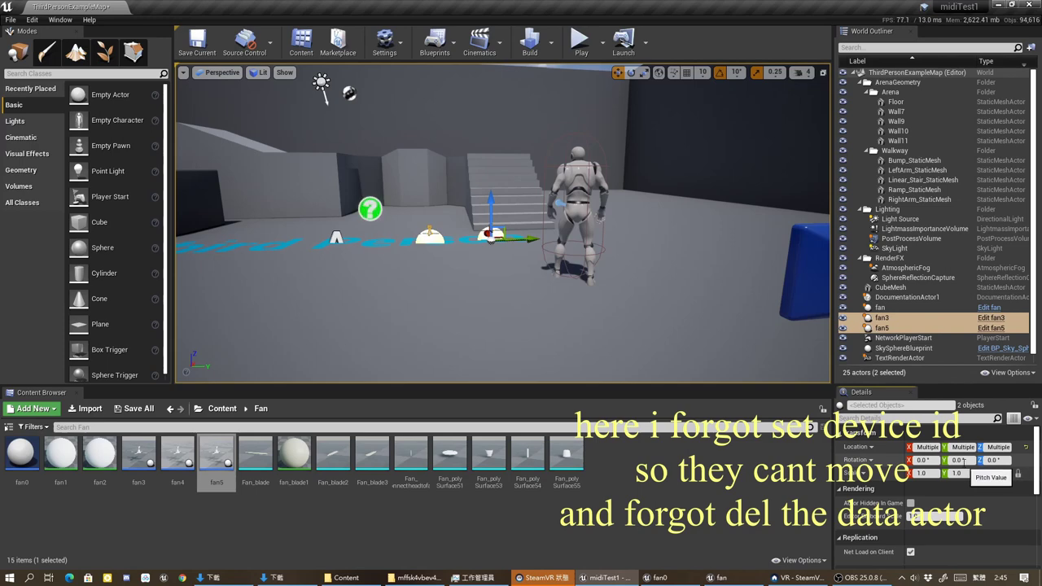
pyautogui.write('5')
pyautogui.press('Return')
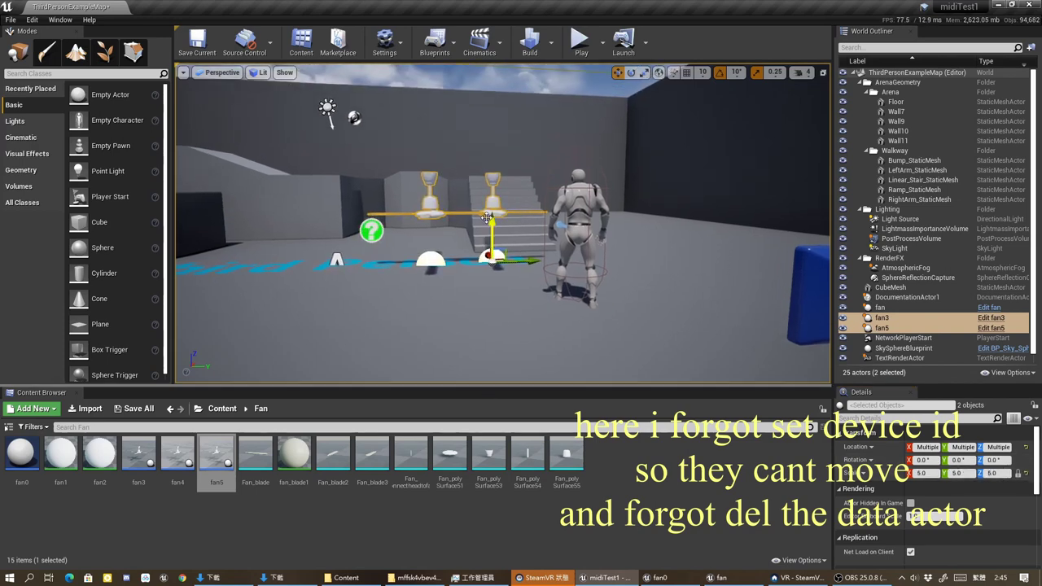
pyautogui.moveTo(486, 217); pyautogui.dragTo(487, 146)
# Shift fan5 sideways along its Y axis and start a play test
pyautogui.click(501, 189)
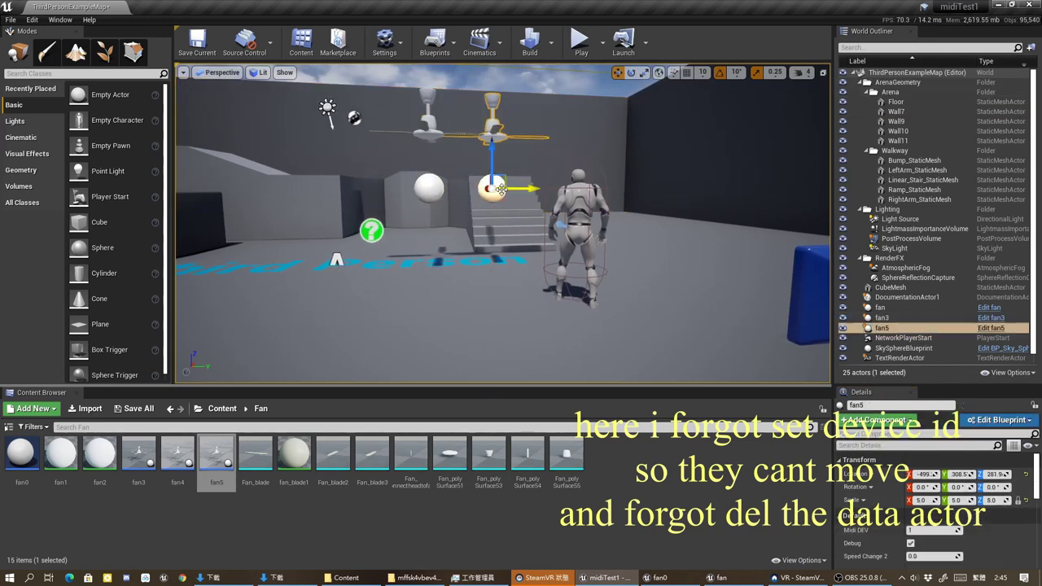
pyautogui.moveTo(500, 189); pyautogui.dragTo(599, 188)
pyautogui.moveTo(598, 188); pyautogui.dragTo(612, 219, button='right')
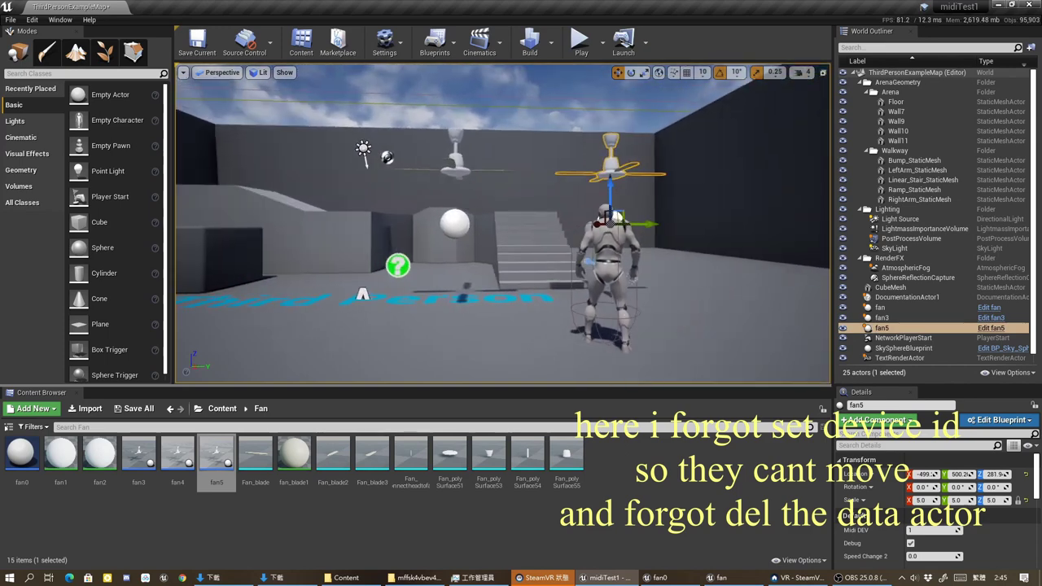
pyautogui.click(581, 38)
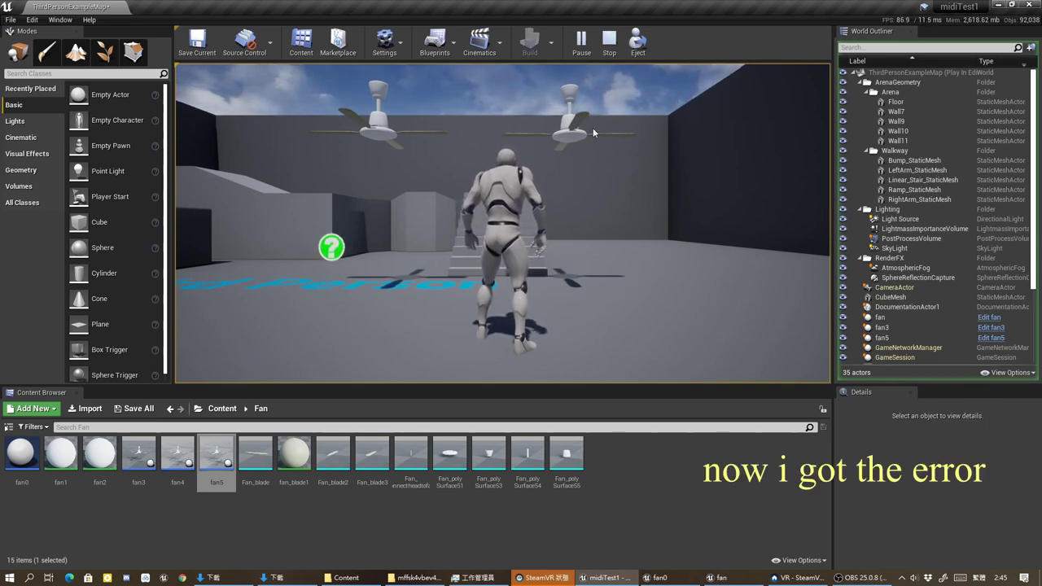
# End Play-in-Editor, select the master fan actor, and frame both ceiling fans
pyautogui.click(609, 38)
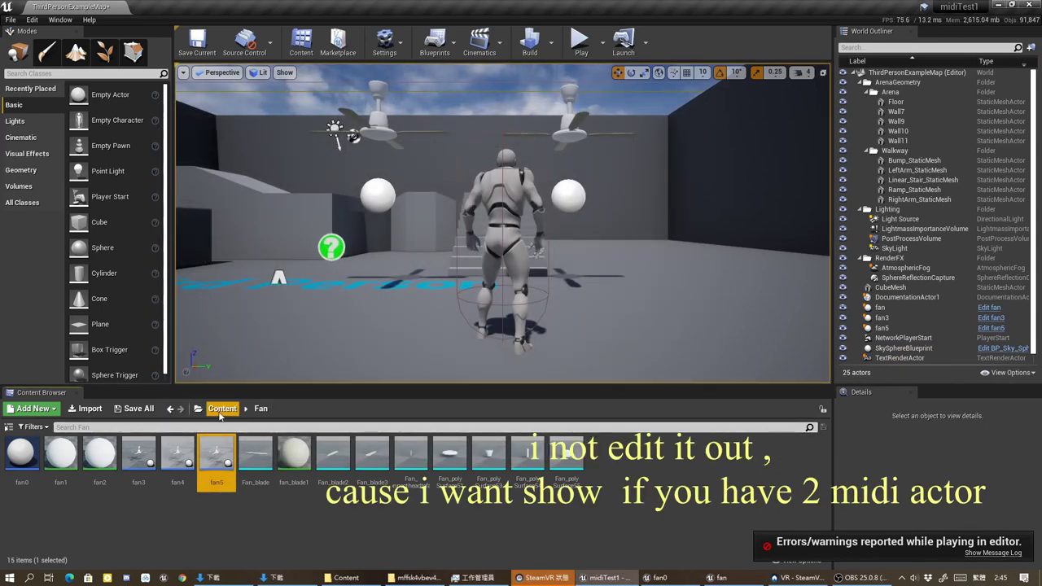
pyautogui.click(222, 409)
pyautogui.moveTo(326, 245); pyautogui.dragTo(301, 324, button='right')
pyautogui.click(305, 316)
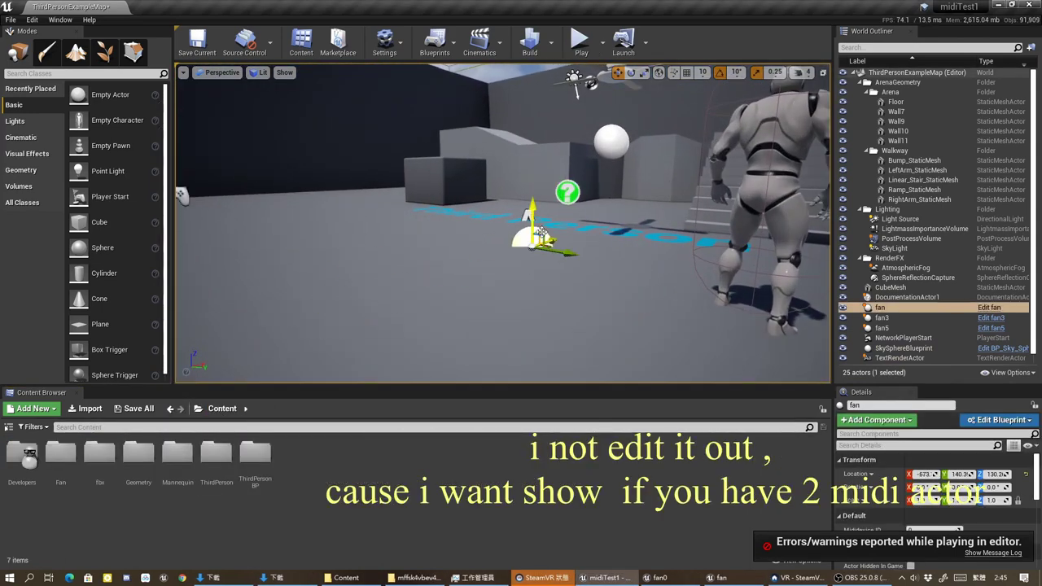
pyautogui.moveTo(540, 232); pyautogui.dragTo(363, 379, button='right')
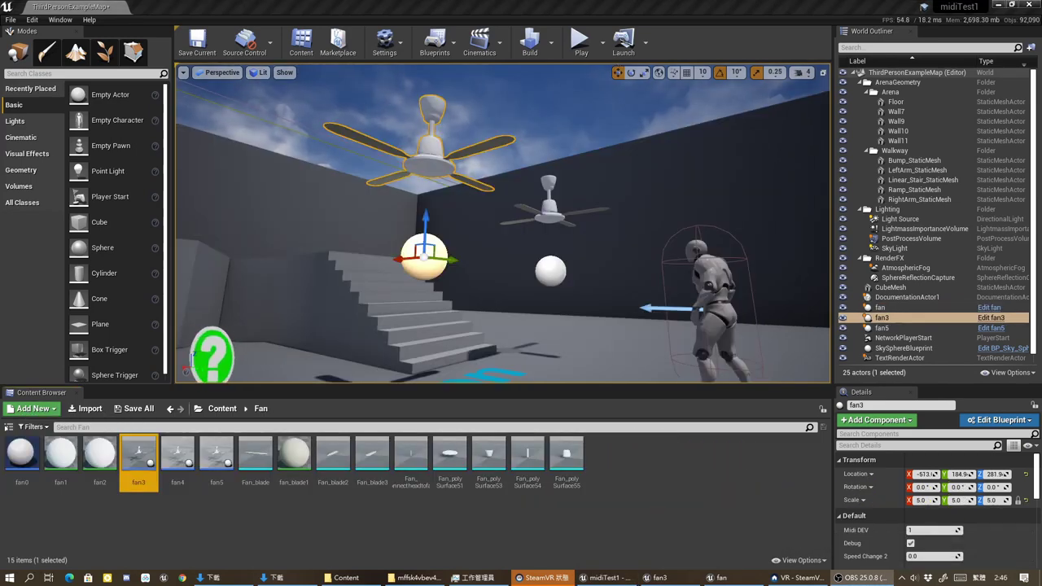
# Open the fan3 Blueprint and move Event BeginPlay further left in the graph
pyautogui.click(991, 317)
pyautogui.doubleClick(629, 133)
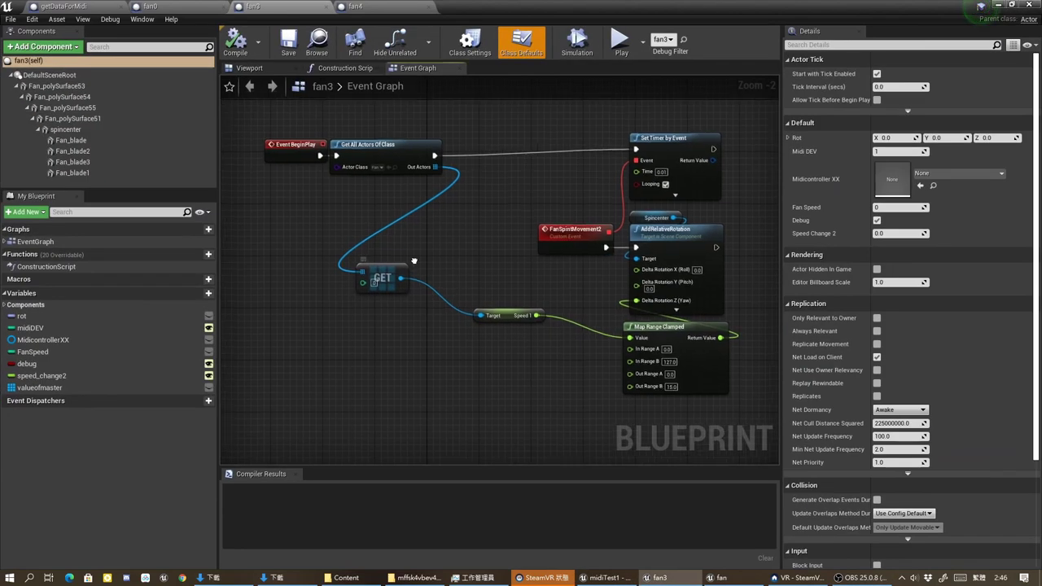
pyautogui.moveTo(413, 261); pyautogui.dragTo(508, 342, button='right')
pyautogui.moveTo(397, 243); pyautogui.dragTo(270, 236)
pyautogui.moveTo(309, 275); pyautogui.dragTo(368, 320, button='right')
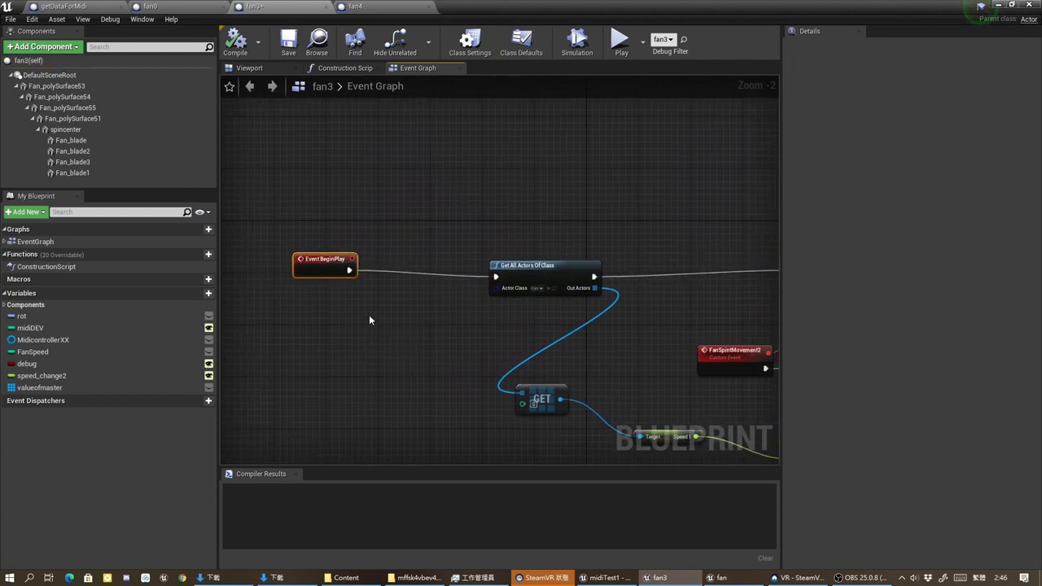
# Add a Sequence after Event BeginPlay, wire Then 0 to Set Timer by Event, compile and save
pyautogui.moveTo(350, 270); pyautogui.dragTo(431, 274)
pyautogui.write('seq')
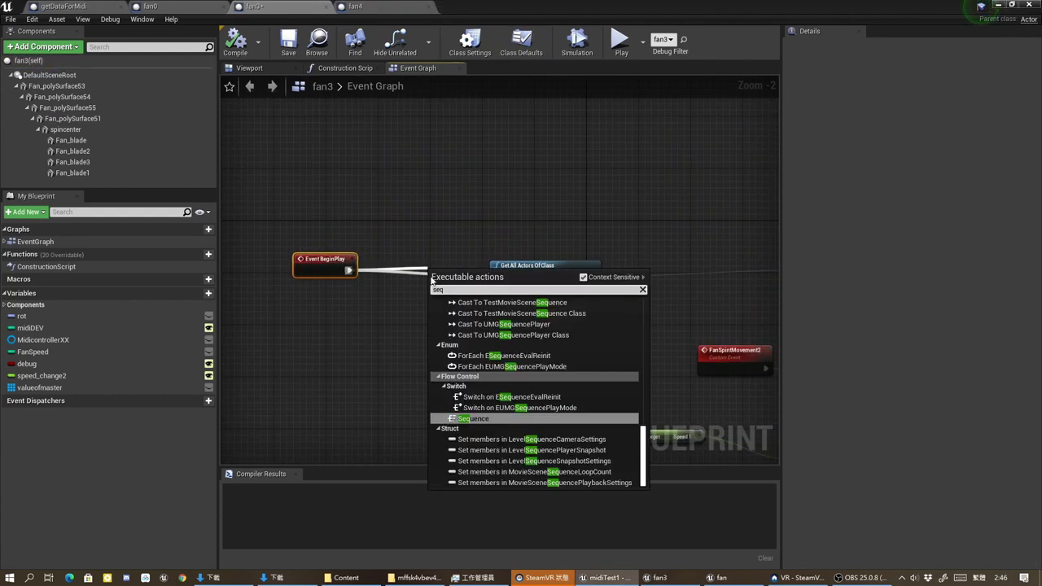
pyautogui.click(480, 423)
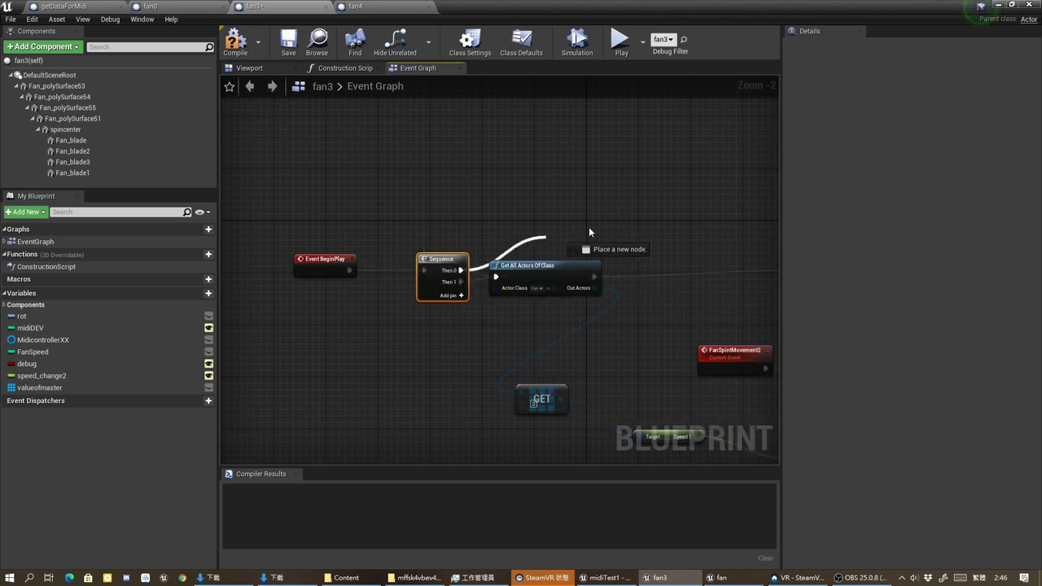
pyautogui.moveTo(589, 233)
pyautogui.mouseDown()
pyautogui.moveTo(470, 270)
pyautogui.moveTo(427, 324)
pyautogui.mouseUp()
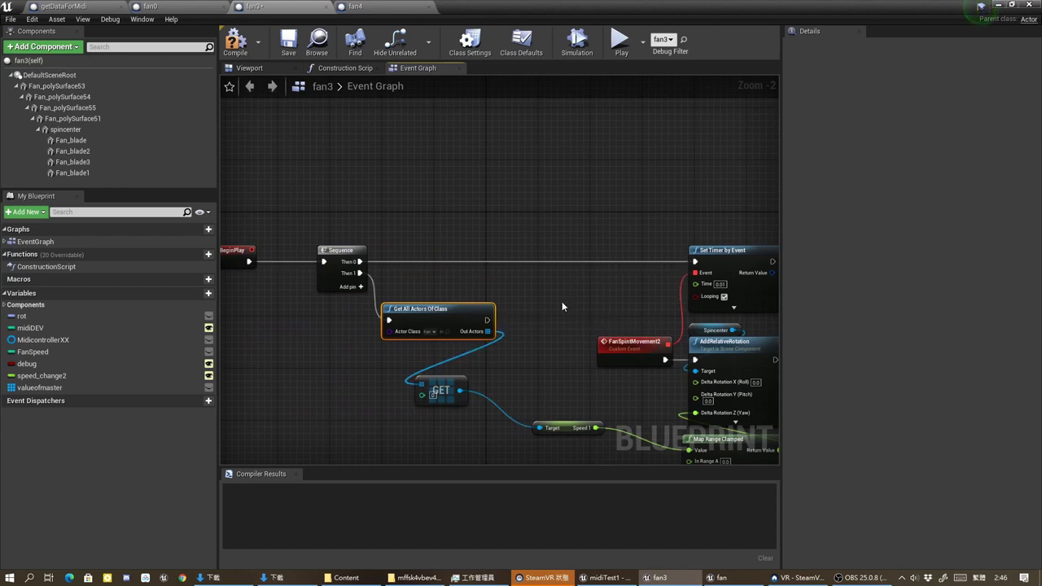
pyautogui.moveTo(562, 306); pyautogui.dragTo(558, 283, button='right')
pyautogui.click(233, 43)
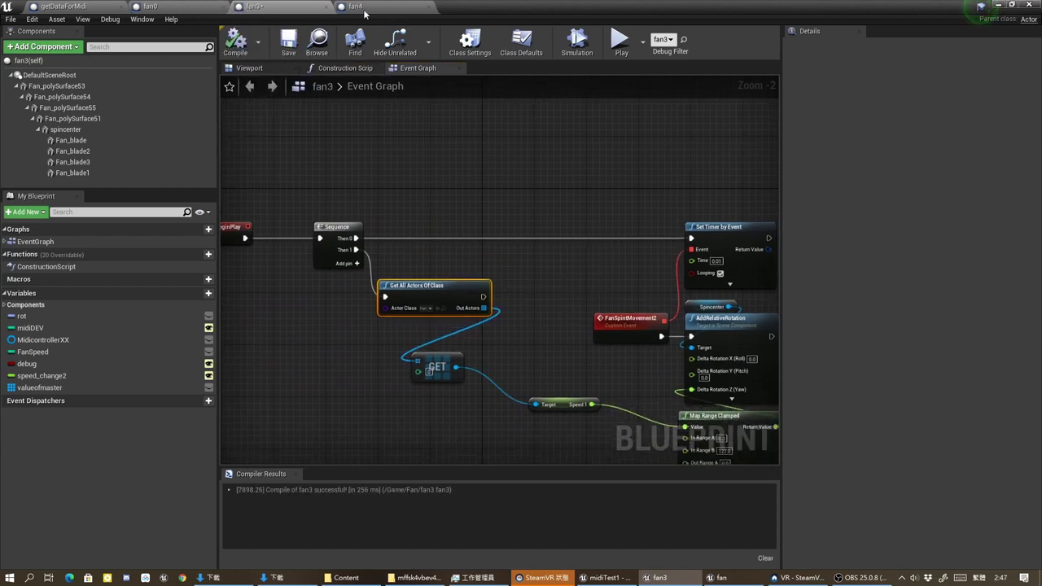
pyautogui.click(291, 41)
# In fan5, add a Sequence after Event BeginPlay with Then 1 driving Set Timer by Event; compile and save
pyautogui.click(997, 6)
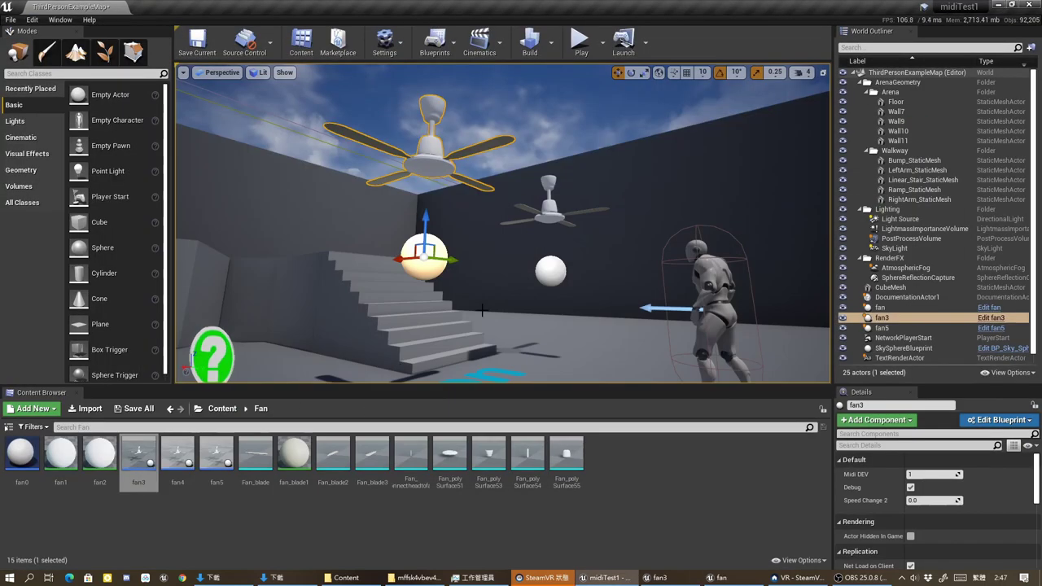
pyautogui.doubleClick(217, 473)
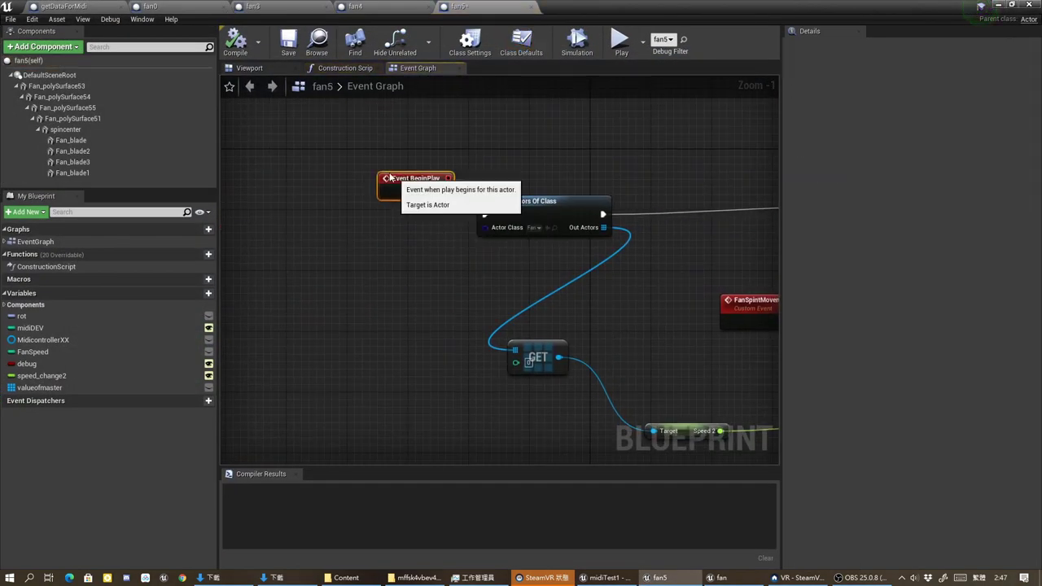
pyautogui.moveTo(431, 202); pyautogui.dragTo(366, 141)
pyautogui.moveTo(532, 155); pyautogui.dragTo(503, 125)
pyautogui.write('seq')
pyautogui.click(578, 308)
pyautogui.moveTo(661, 215); pyautogui.dragTo(534, 244, button='right')
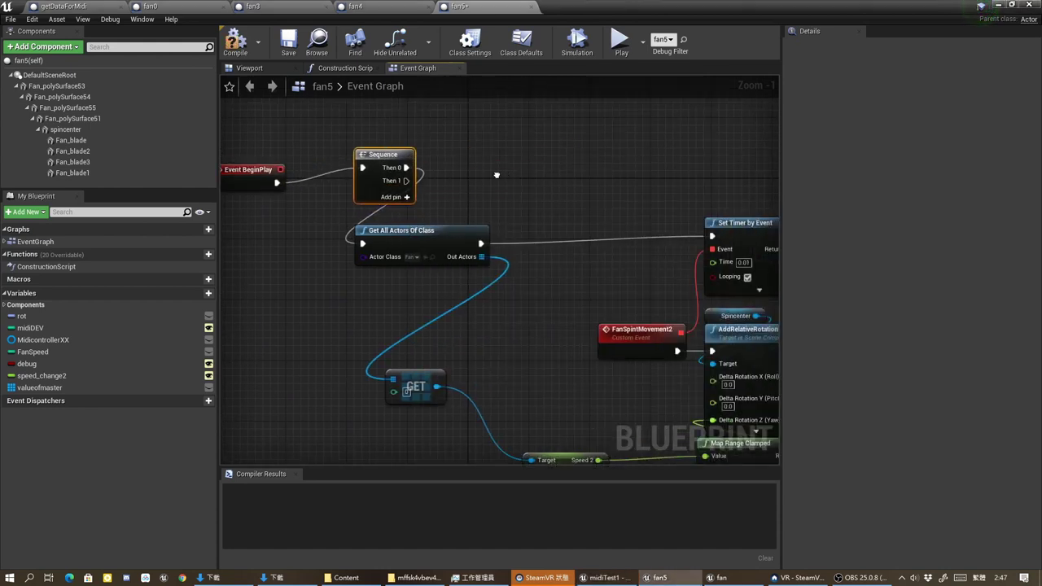
pyautogui.moveTo(401, 179); pyautogui.dragTo(706, 236)
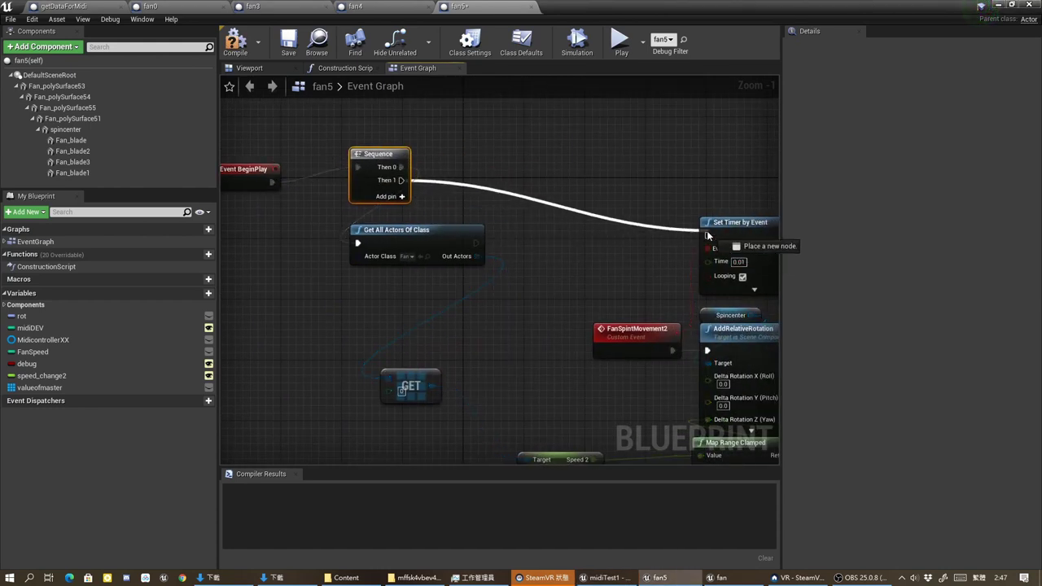
pyautogui.click(289, 42)
pyautogui.click(604, 577)
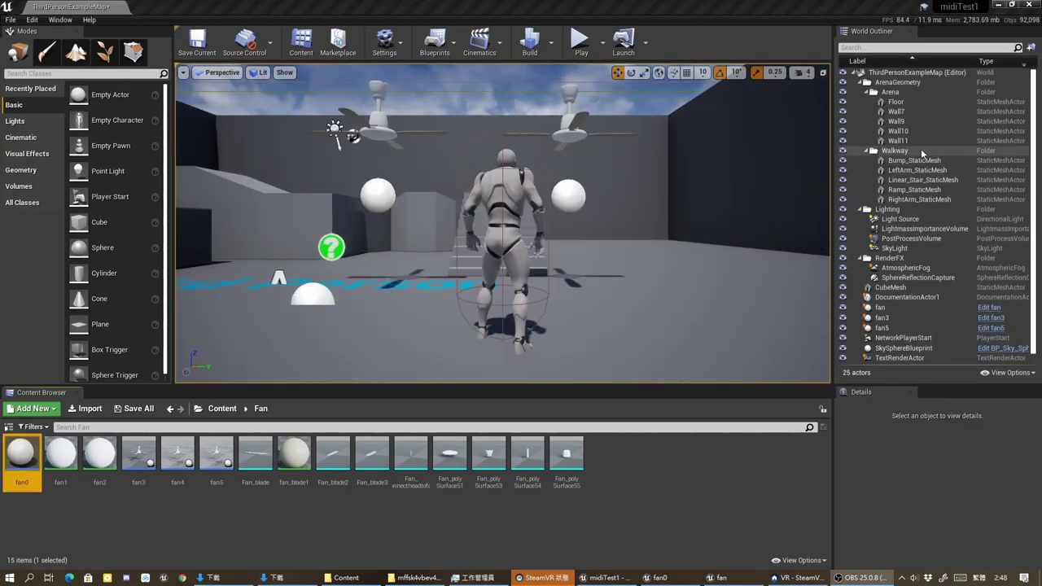
# Set the master fan's Midi device ID to 1, save the map, and play the level
pyautogui.click(902, 300)
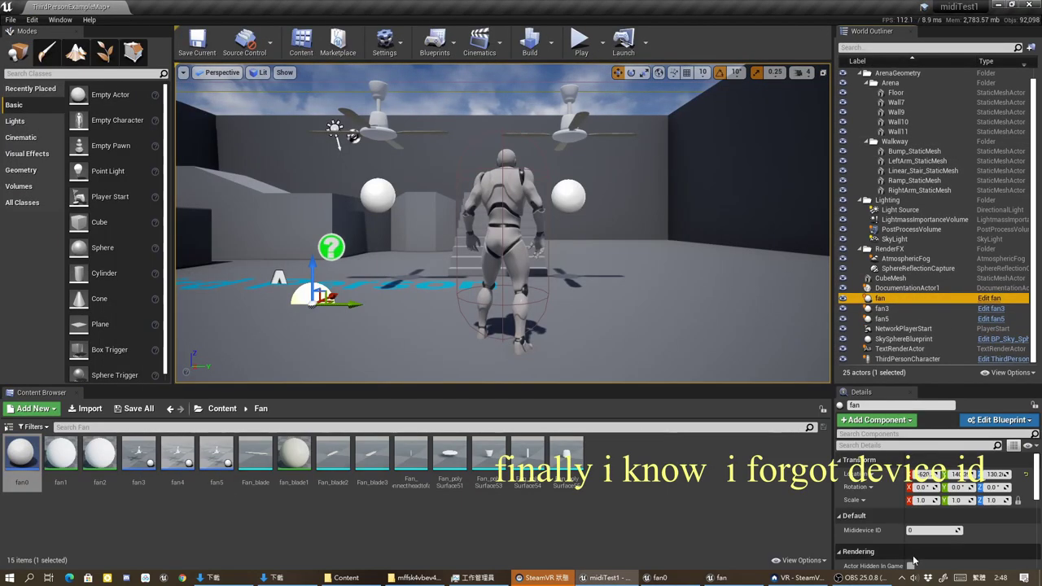
pyautogui.click(919, 530)
pyautogui.write('1')
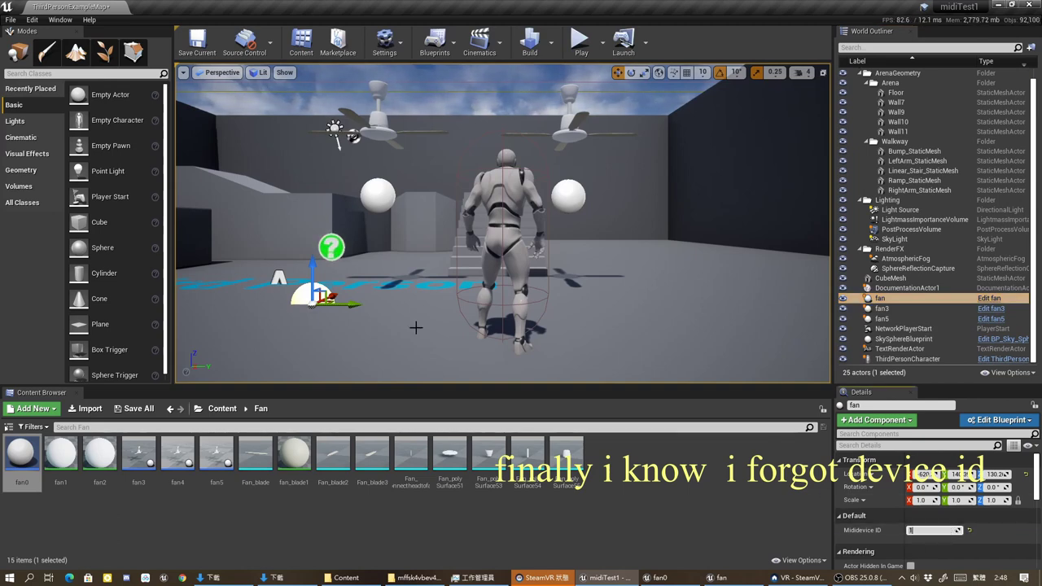
pyautogui.click(197, 42)
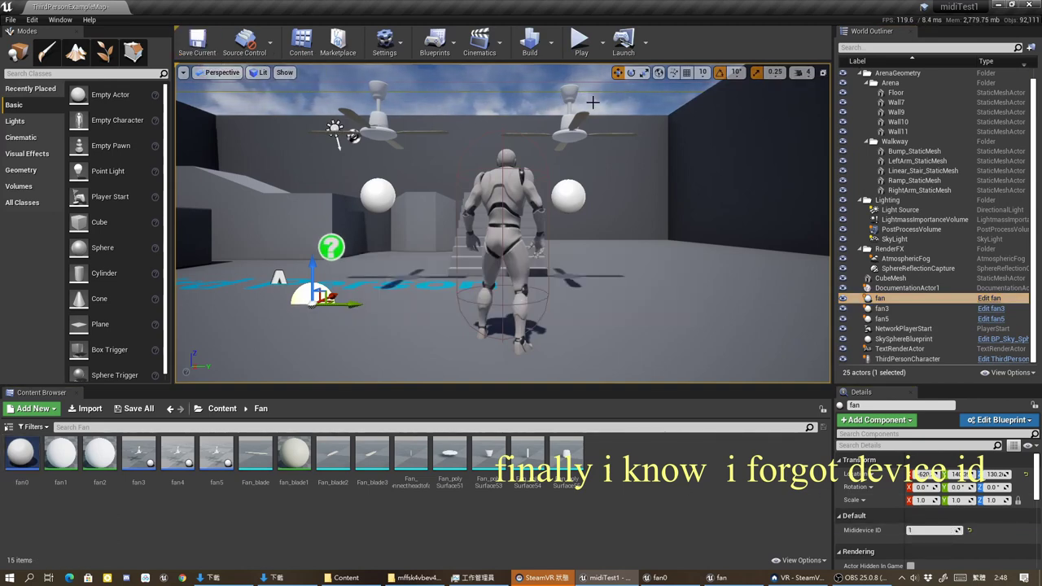
pyautogui.click(576, 58)
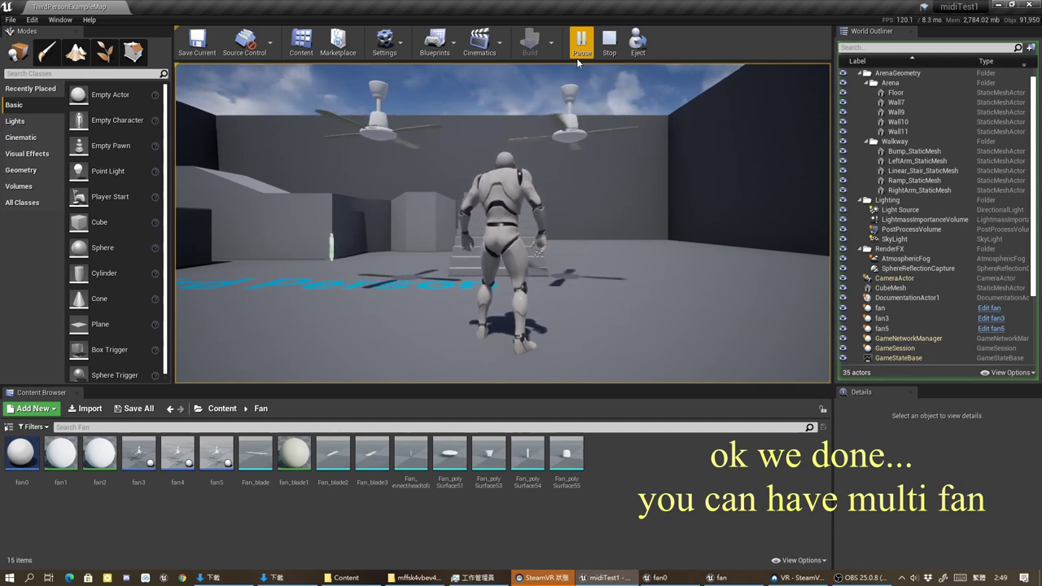
# Stop and restart Play, then run the character forward with W toward the stairs
pyautogui.click(608, 41)
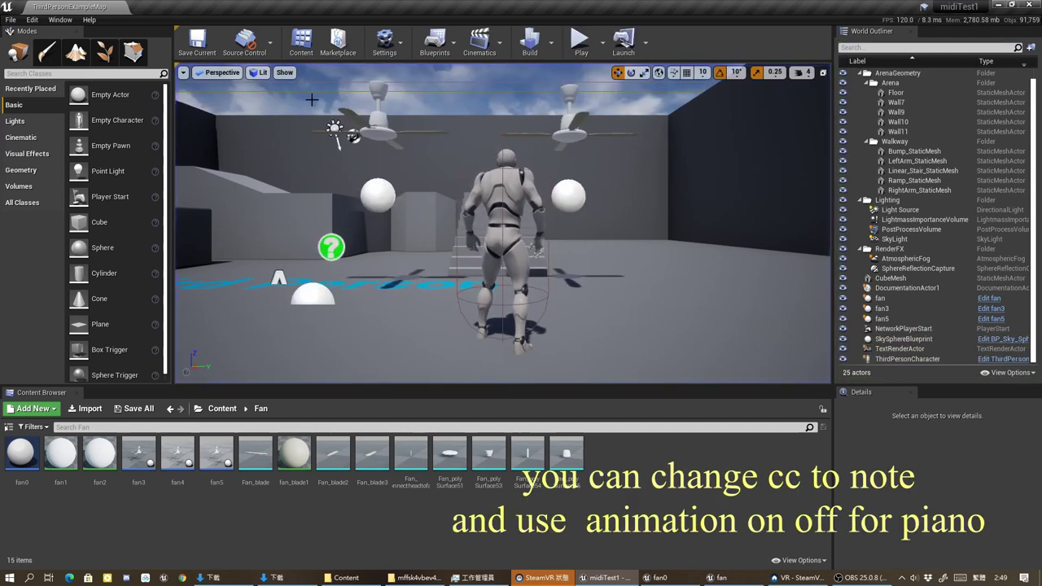
pyautogui.click(583, 42)
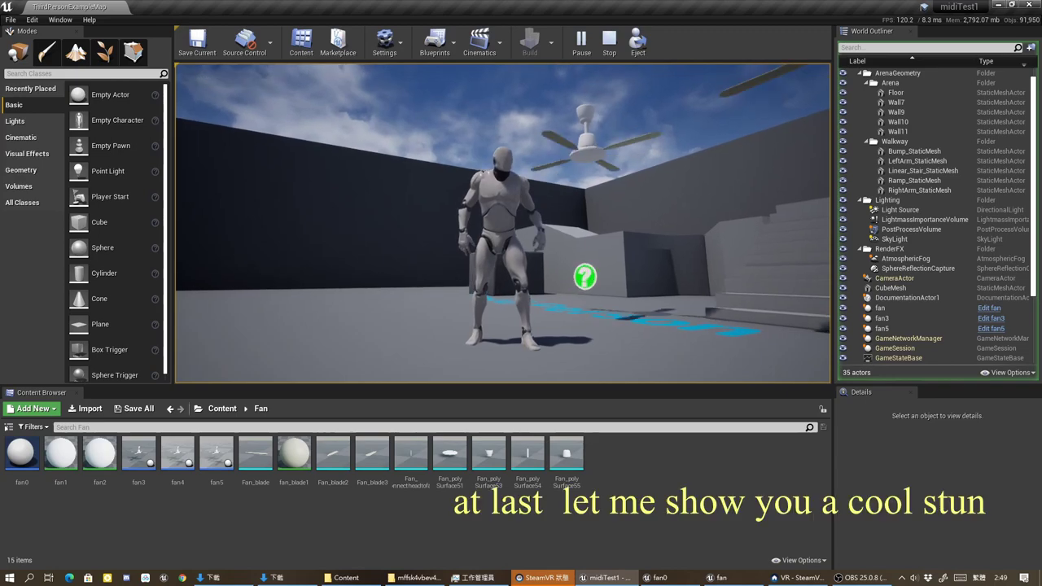
pyautogui.press('w')
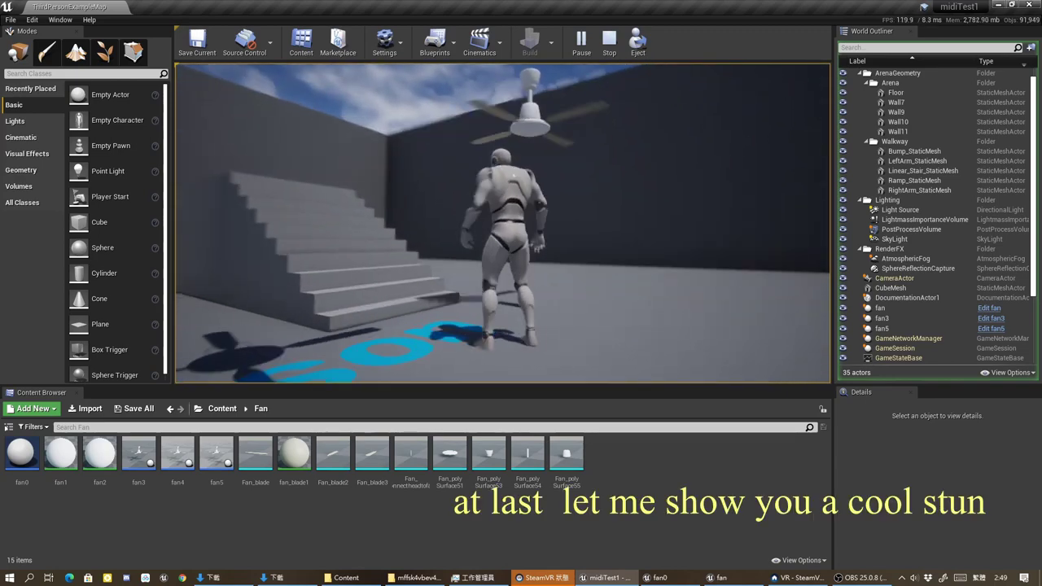